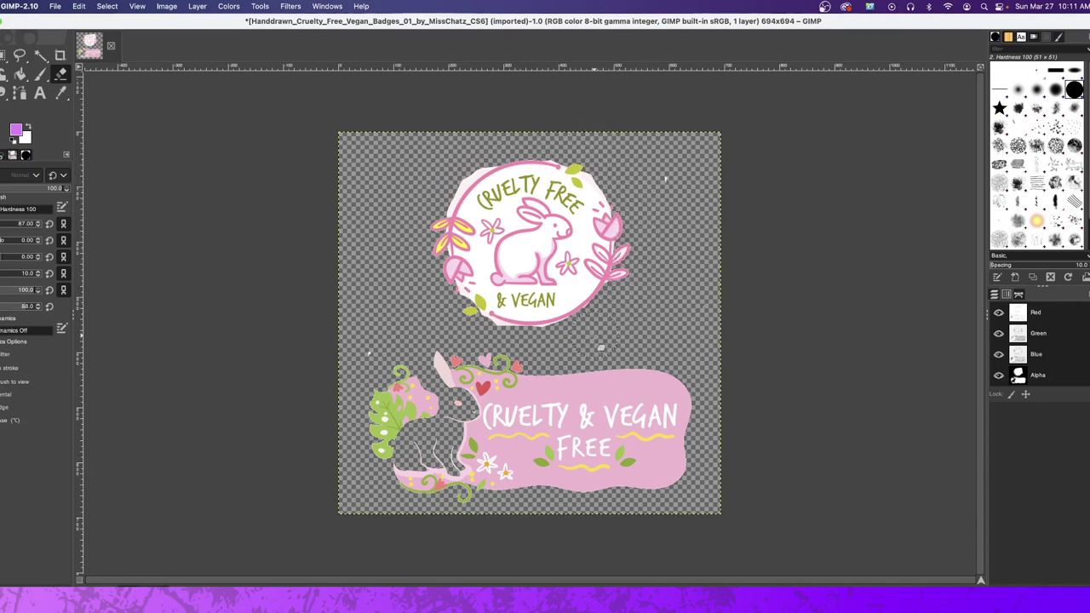
# Step: Erase the white fill inside the circular Cruelty Free badge around the lettering and flowers with the large eraser
pyautogui.moveTo(498, 175)
pyautogui.mouseDown()
pyautogui.moveTo(460, 146)
pyautogui.moveTo(482, 171)
pyautogui.moveTo(456, 183)
pyautogui.moveTo(481, 256)
pyautogui.moveTo(460, 230)
pyautogui.moveTo(461, 244)
pyautogui.moveTo(460, 215)
pyautogui.moveTo(498, 200)
pyautogui.moveTo(494, 163)
pyautogui.moveTo(513, 160)
pyautogui.moveTo(520, 179)
pyautogui.moveTo(571, 178)
pyautogui.moveTo(557, 191)
pyautogui.moveTo(579, 183)
pyautogui.moveTo(530, 167)
pyautogui.moveTo(586, 190)
pyautogui.mouseUp()
pyautogui.moveTo(537, 302)
pyautogui.mouseDown()
pyautogui.moveTo(542, 337)
pyautogui.moveTo(516, 305)
pyautogui.moveTo(475, 290)
pyautogui.moveTo(481, 308)
pyautogui.moveTo(453, 307)
pyautogui.moveTo(477, 271)
pyautogui.moveTo(463, 270)
pyautogui.moveTo(477, 220)
pyautogui.moveTo(481, 239)
pyautogui.moveTo(499, 204)
pyautogui.moveTo(494, 219)
pyautogui.moveTo(604, 243)
pyautogui.moveTo(596, 213)
pyautogui.moveTo(626, 243)
pyautogui.moveTo(562, 328)
pyautogui.moveTo(523, 320)
pyautogui.moveTo(571, 324)
pyautogui.moveTo(595, 311)
pyautogui.moveTo(584, 260)
pyautogui.moveTo(592, 271)
pyautogui.moveTo(592, 249)
pyautogui.moveTo(576, 234)
pyautogui.moveTo(613, 234)
pyautogui.mouseUp()
pyautogui.moveTo(496, 228)
pyautogui.mouseDown()
pyautogui.moveTo(521, 199)
pyautogui.moveTo(498, 218)
pyautogui.moveTo(494, 200)
pyautogui.moveTo(505, 229)
pyautogui.moveTo(477, 290)
pyautogui.moveTo(490, 260)
pyautogui.moveTo(492, 285)
pyautogui.moveTo(485, 255)
pyautogui.moveTo(457, 294)
pyautogui.moveTo(487, 254)
pyautogui.moveTo(481, 277)
pyautogui.moveTo(525, 331)
pyautogui.mouseUp()
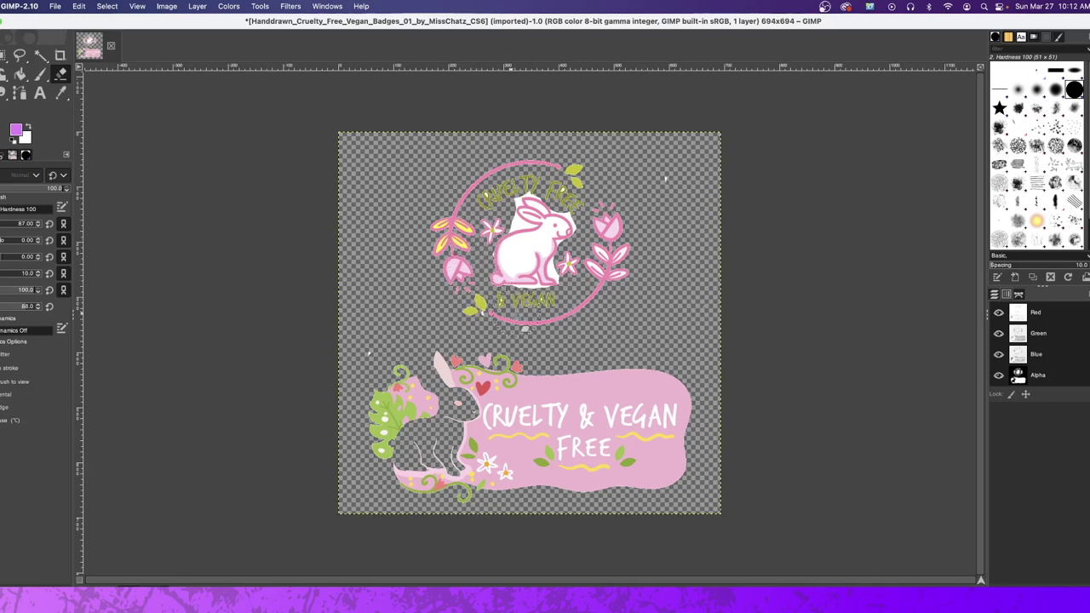
# Step: Erase the remaining white around the rabbit's outline in the circular badge, using a small eraser of about size 5 for the edges
pyautogui.moveTo(598, 224)
pyautogui.mouseDown()
pyautogui.moveTo(595, 192)
pyautogui.moveTo(583, 213)
pyautogui.moveTo(597, 217)
pyautogui.moveTo(590, 193)
pyautogui.moveTo(602, 213)
pyautogui.moveTo(588, 219)
pyautogui.moveTo(584, 193)
pyautogui.moveTo(581, 210)
pyautogui.moveTo(592, 206)
pyautogui.moveTo(562, 192)
pyautogui.moveTo(508, 228)
pyautogui.mouseUp()
pyautogui.moveTo(527, 239); pyautogui.dragTo(523, 240)
pyautogui.moveTo(538, 233)
pyautogui.mouseDown()
pyautogui.moveTo(528, 235)
pyautogui.moveTo(539, 232)
pyautogui.mouseUp()
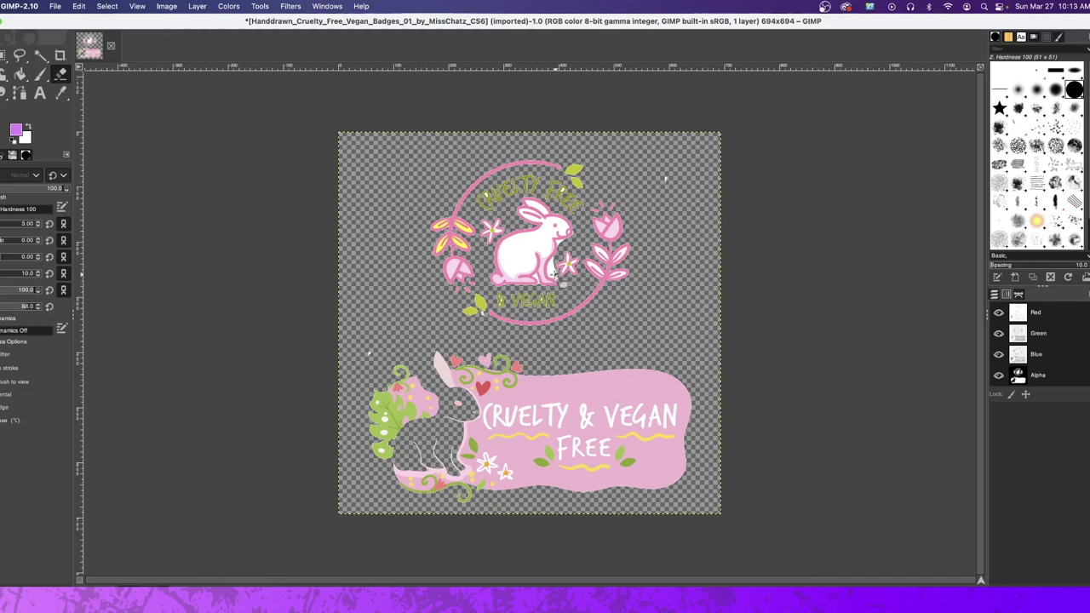
pyautogui.press(']')
pyautogui.press(']')
pyautogui.press(']')
pyautogui.moveTo(580, 241); pyautogui.dragTo(560, 217)
pyautogui.click(55, 7)
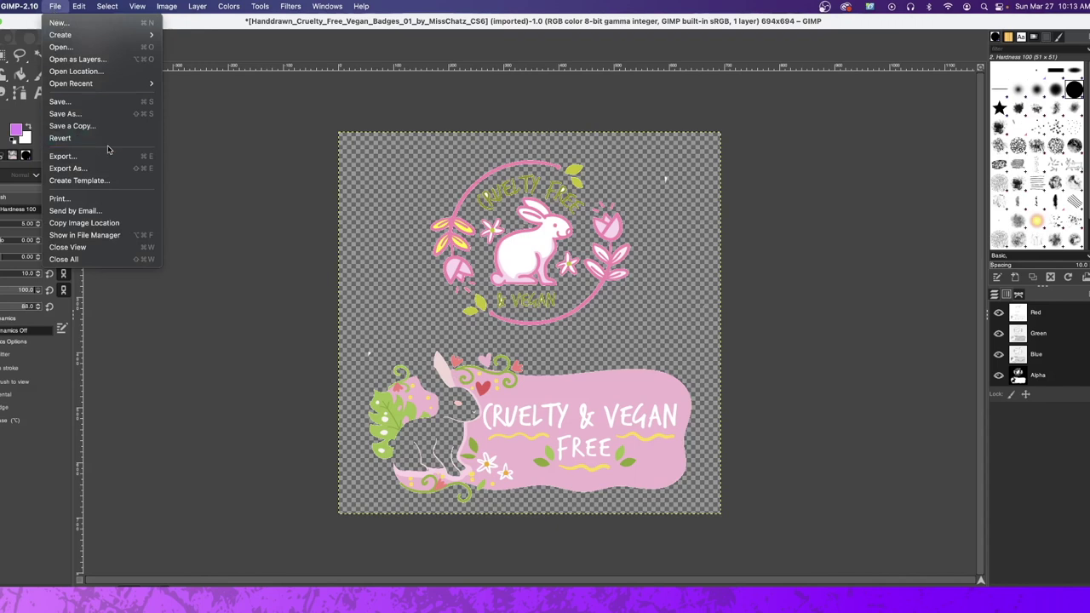
pyautogui.click(89, 179)
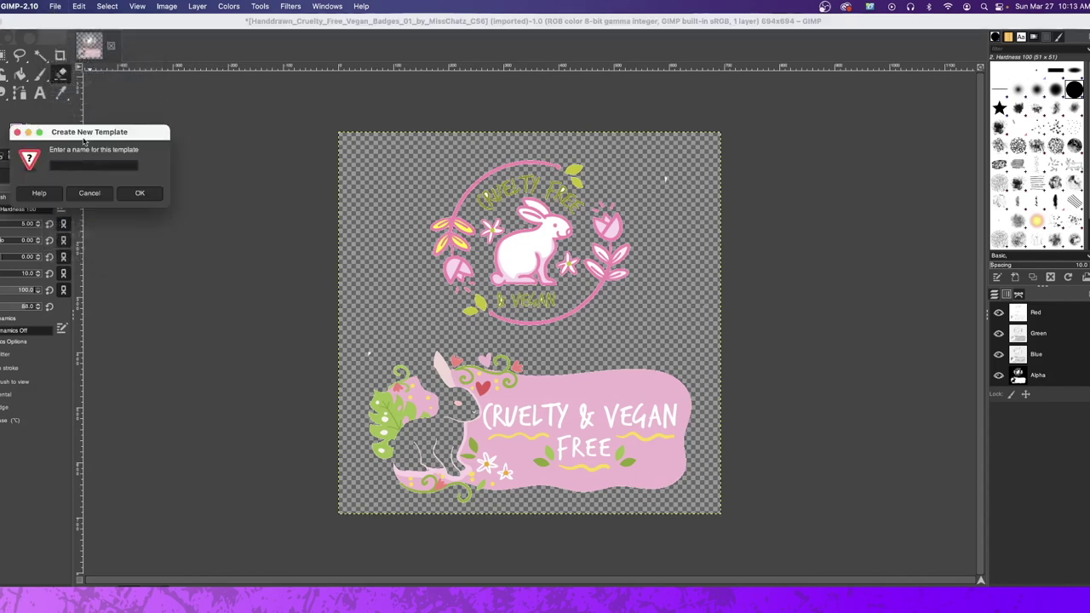
pyautogui.click(89, 195)
pyautogui.click(55, 7)
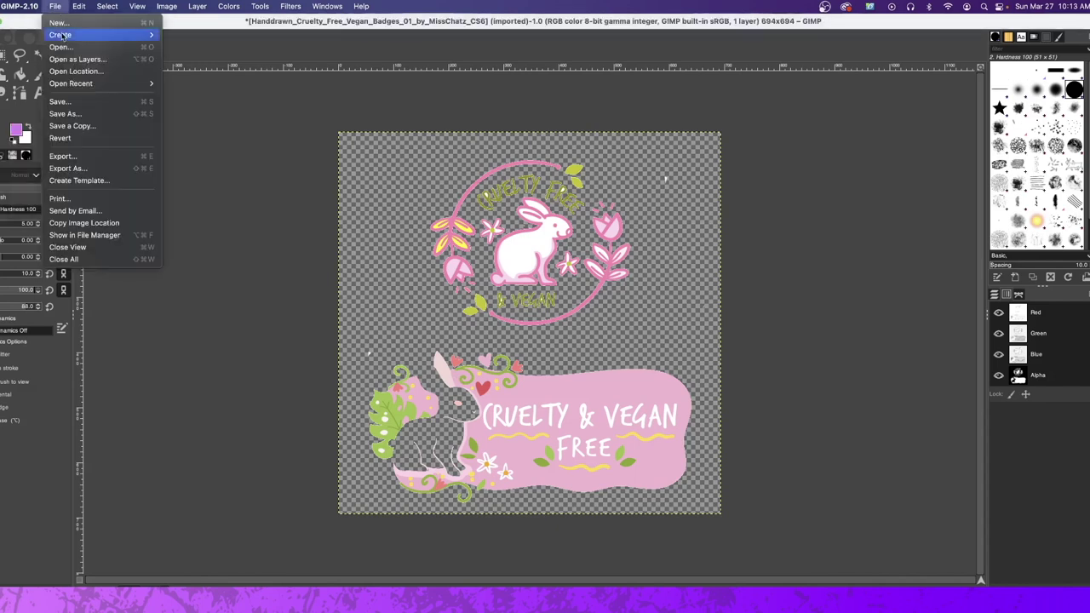
pyautogui.click(68, 168)
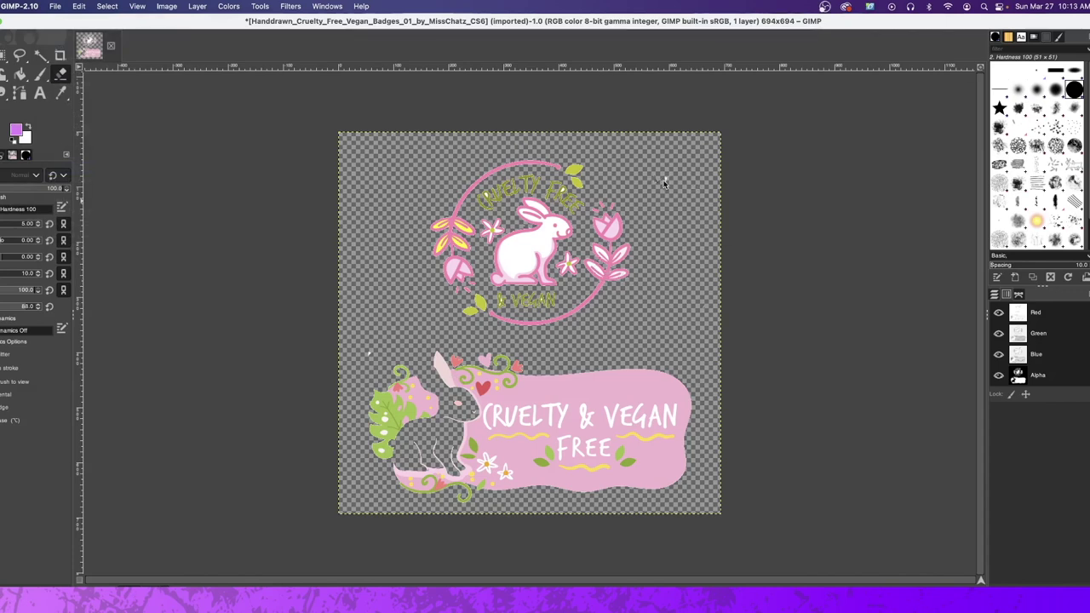
pyautogui.click(433, 373)
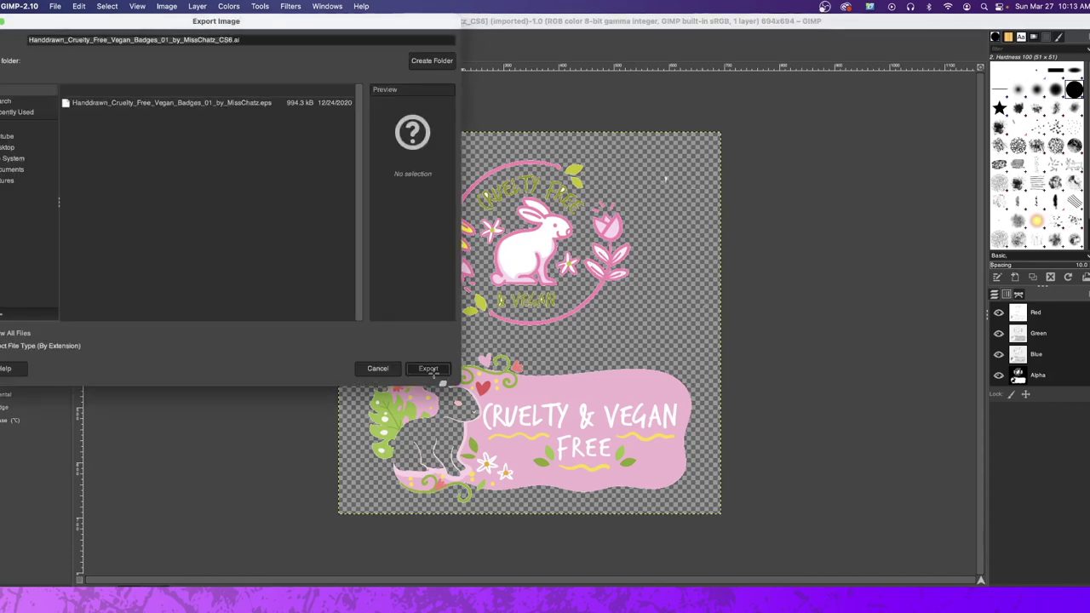
pyautogui.click(377, 368)
pyautogui.click(277, 233)
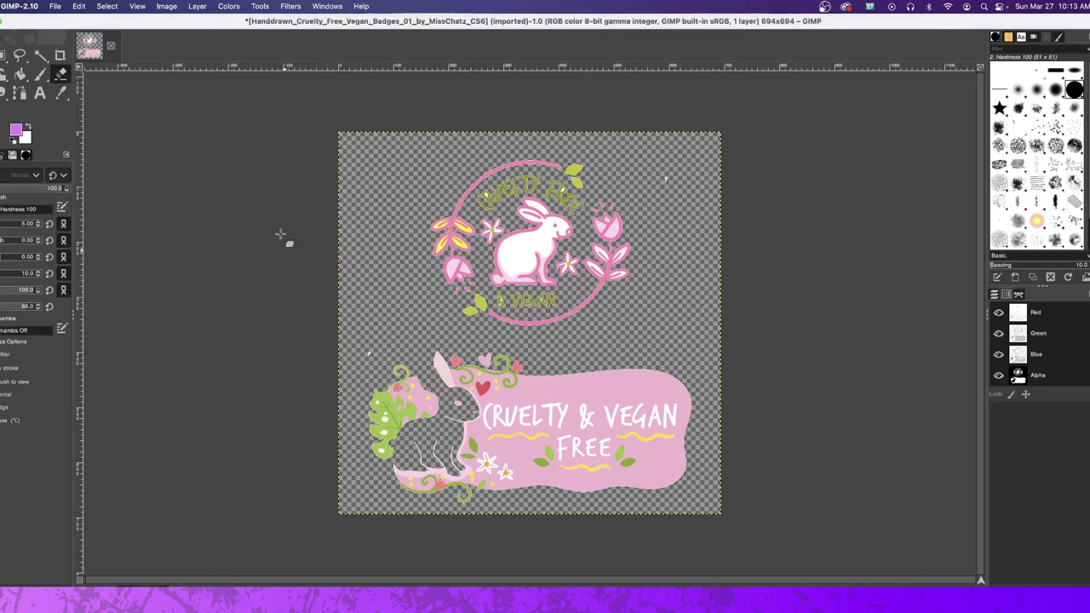
pyautogui.click(55, 6)
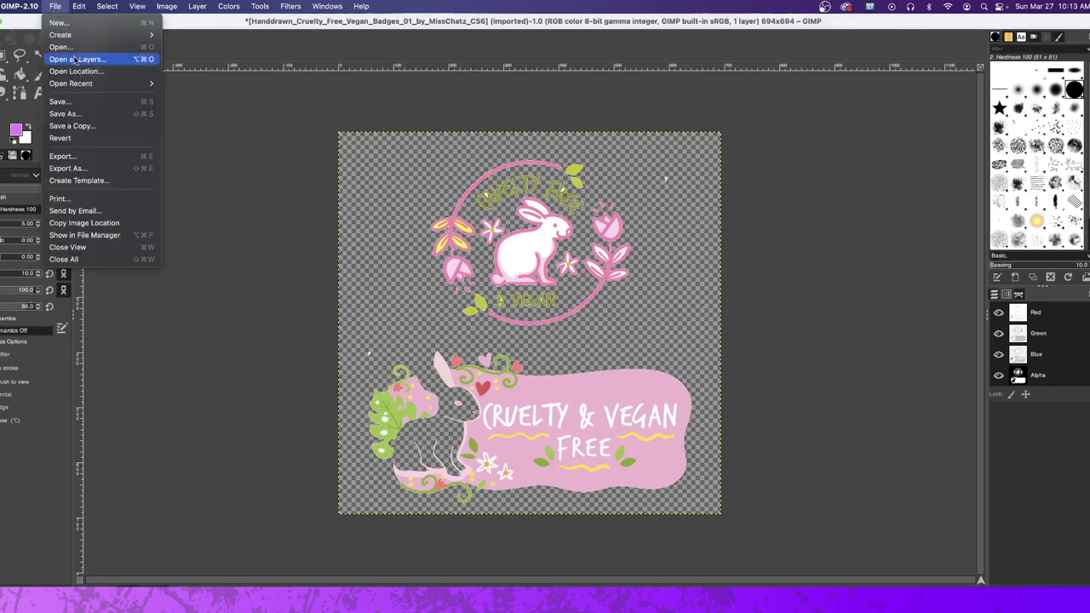
pyautogui.click(77, 180)
pyautogui.click(82, 193)
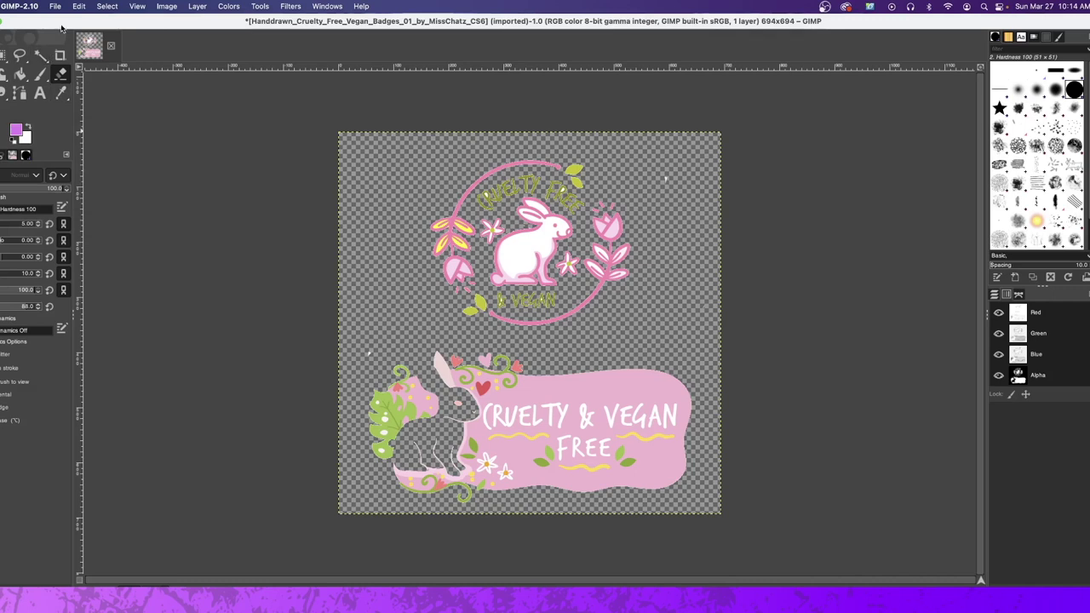
# Step: Export the badge image to its source folder as PNG, replacing the file name's extension with png and keeping the offered PNG options
pyautogui.click(55, 6)
pyautogui.click(97, 174)
pyautogui.click(286, 39)
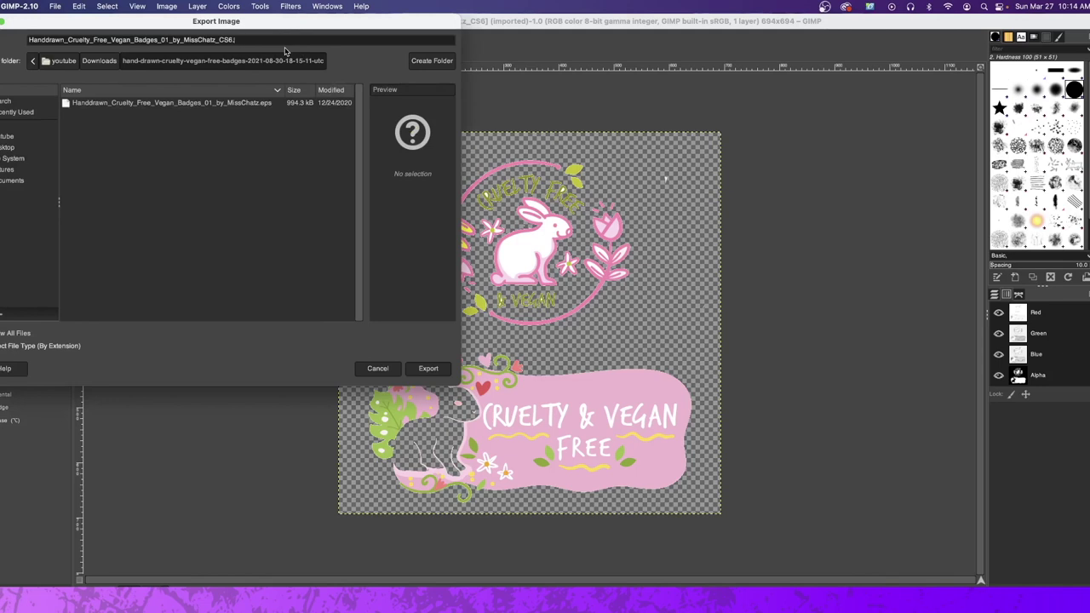
pyautogui.write('png')
pyautogui.click(427, 370)
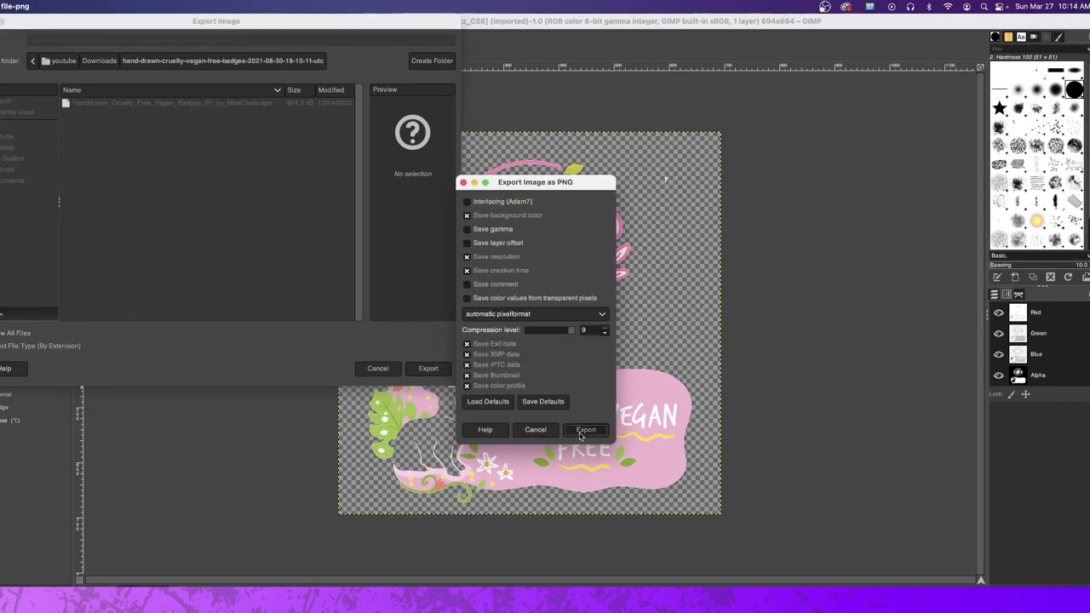
pyautogui.click(586, 430)
# Step: Switch to the PROUD VEGAN design in Canva and upload the exported badges PNG from the hand-drawn-cruelty-vegan folder
pyautogui.click(325, 601)
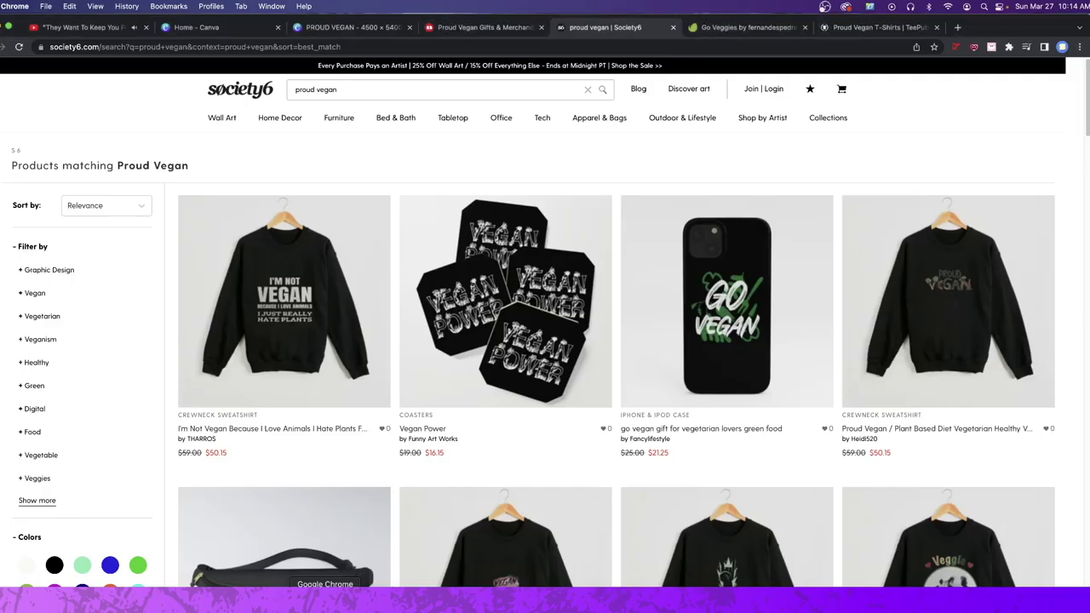
pyautogui.click(397, 31)
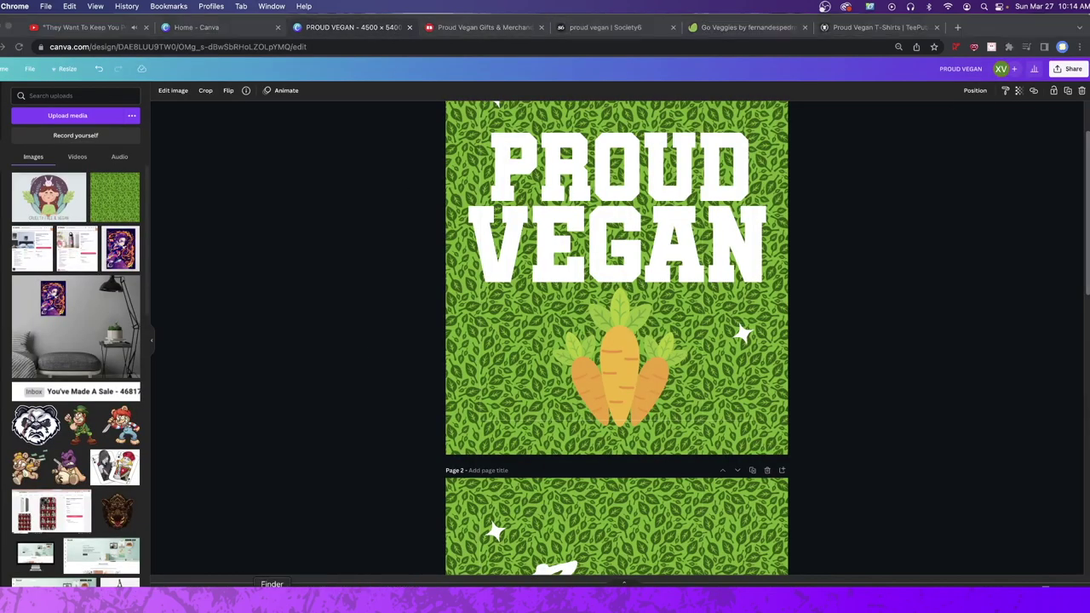
pyautogui.click(271, 600)
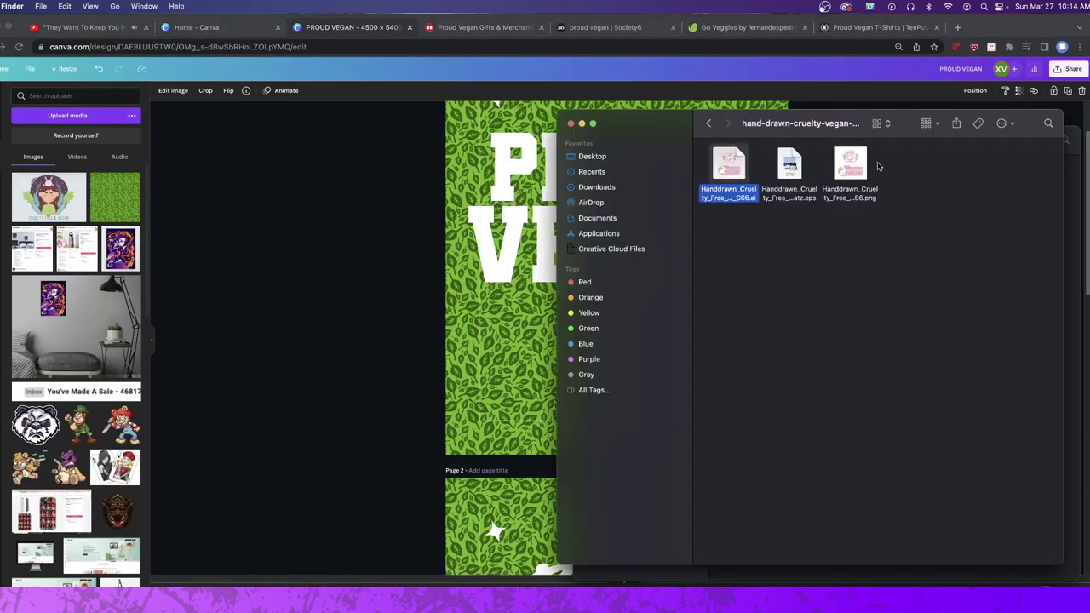
pyautogui.moveTo(858, 164); pyautogui.dragTo(54, 267)
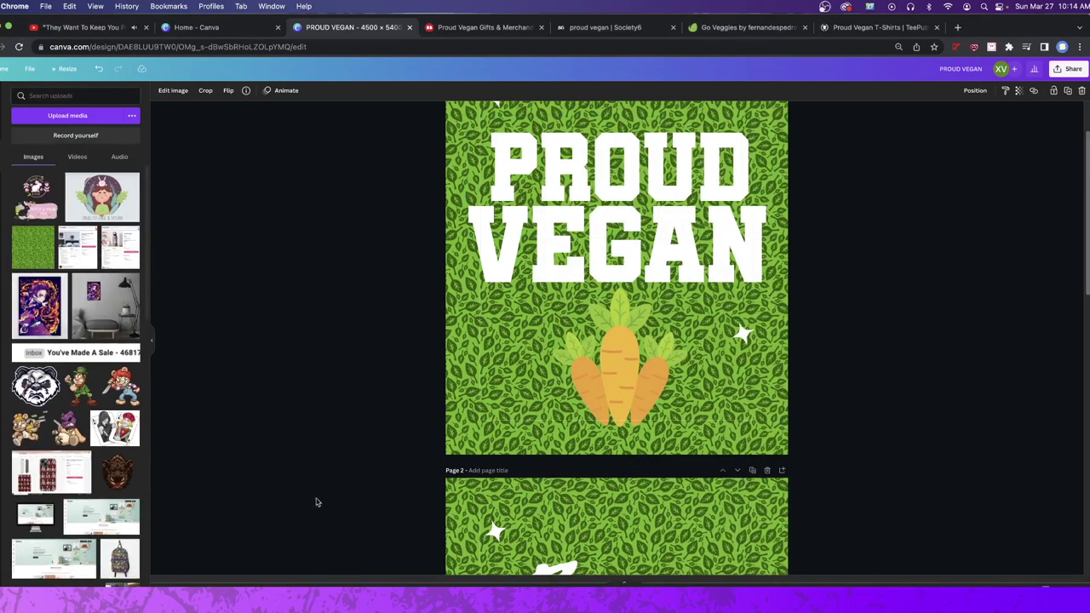
# Step: Close the Go Veggies page in Chrome and return to the PROUD VEGAN design in Canva
pyautogui.click(272, 601)
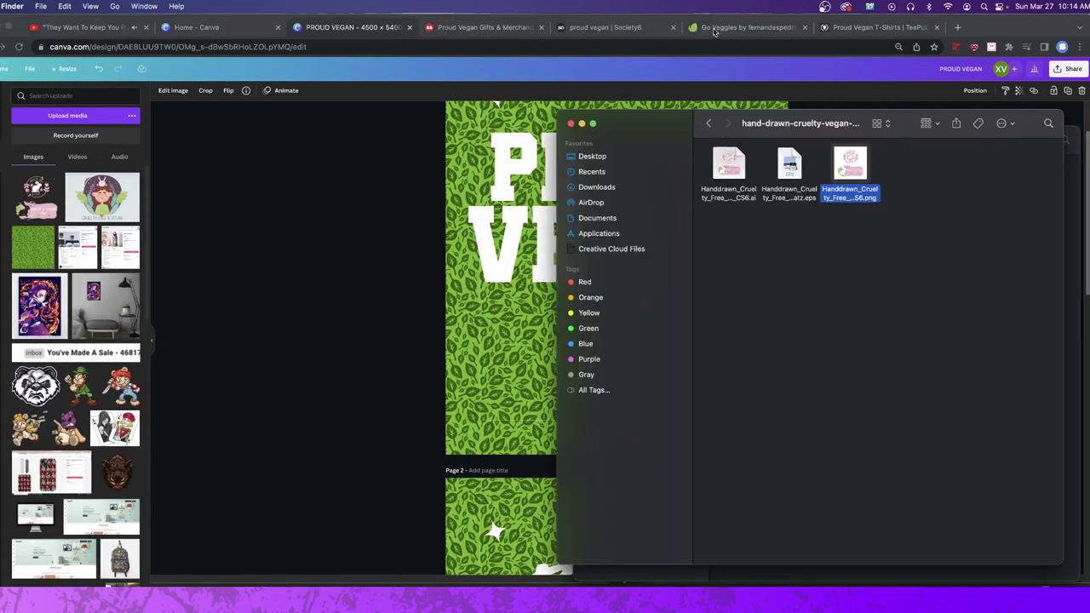
pyautogui.click(805, 32)
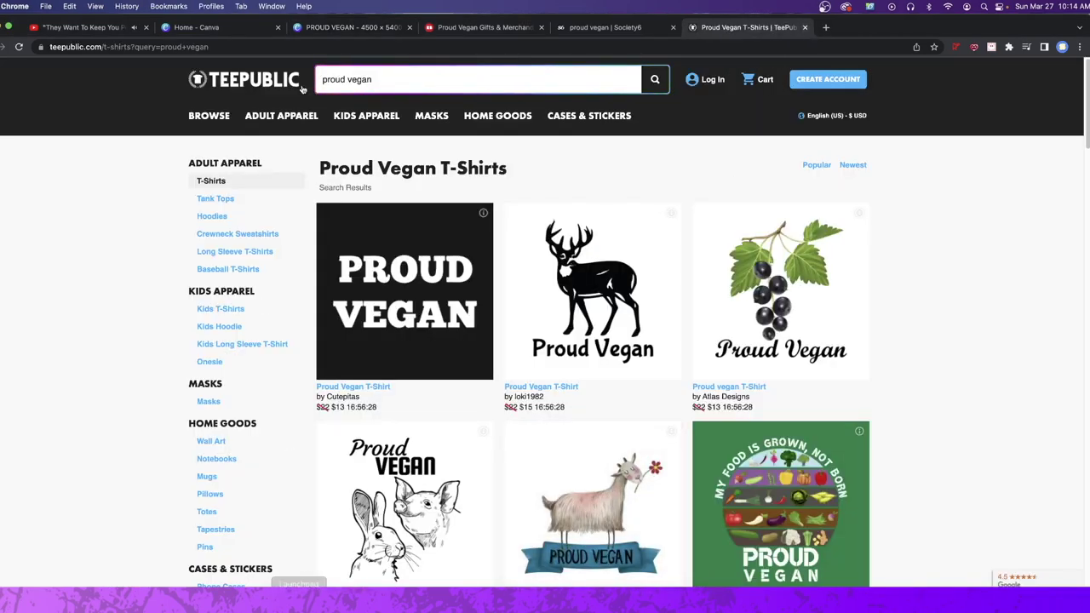
pyautogui.click(369, 28)
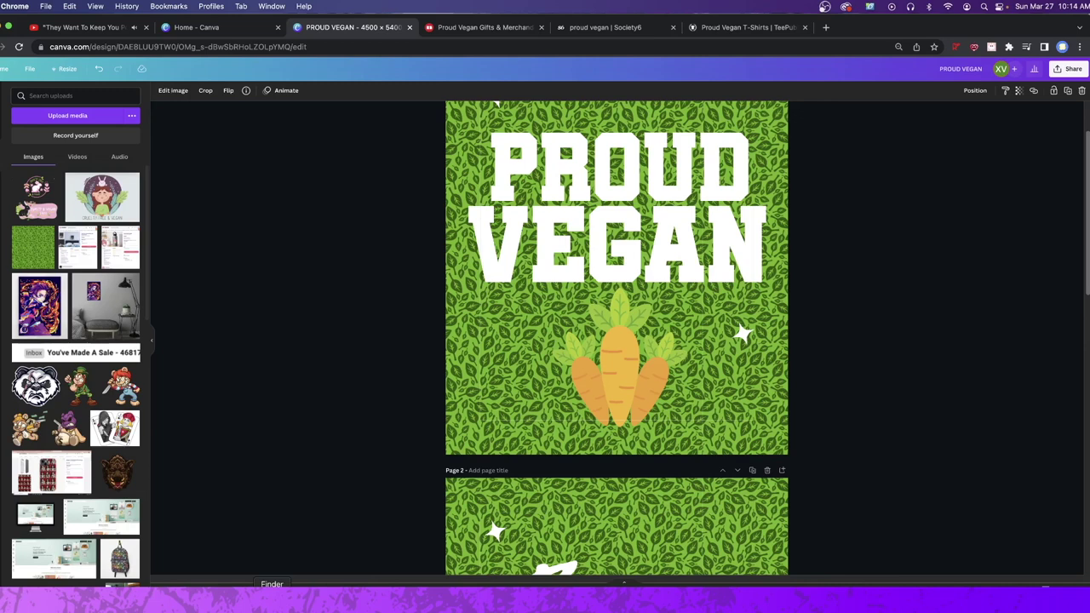
# Step: Upload the illustration from the go-veggies folder in Downloads to the Canva image uploads
pyautogui.click(272, 599)
pyautogui.click(708, 124)
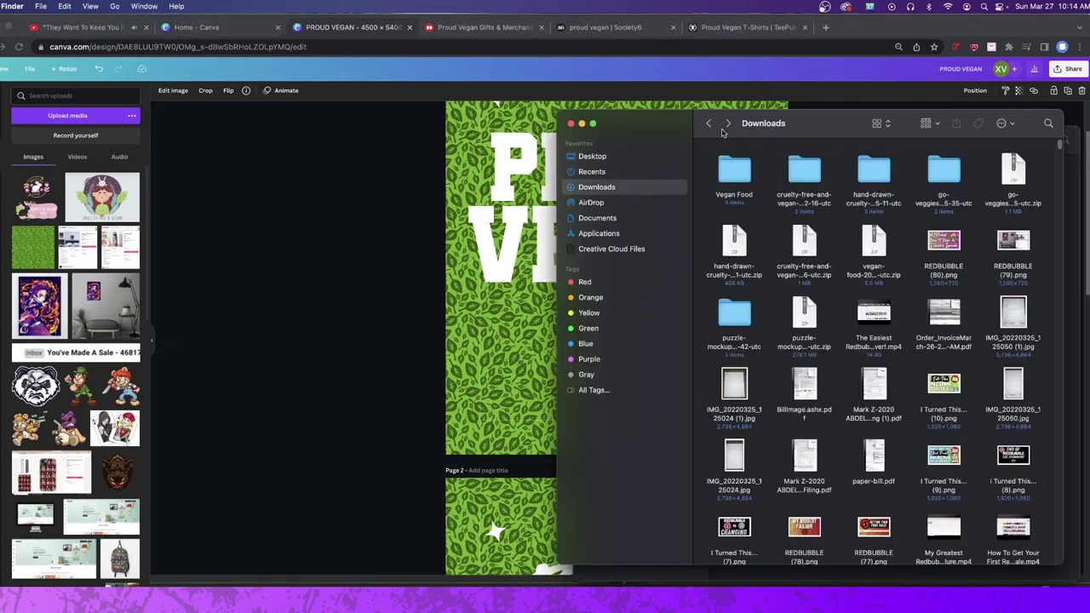
pyautogui.doubleClick(931, 176)
pyautogui.moveTo(790, 164); pyautogui.dragTo(121, 255)
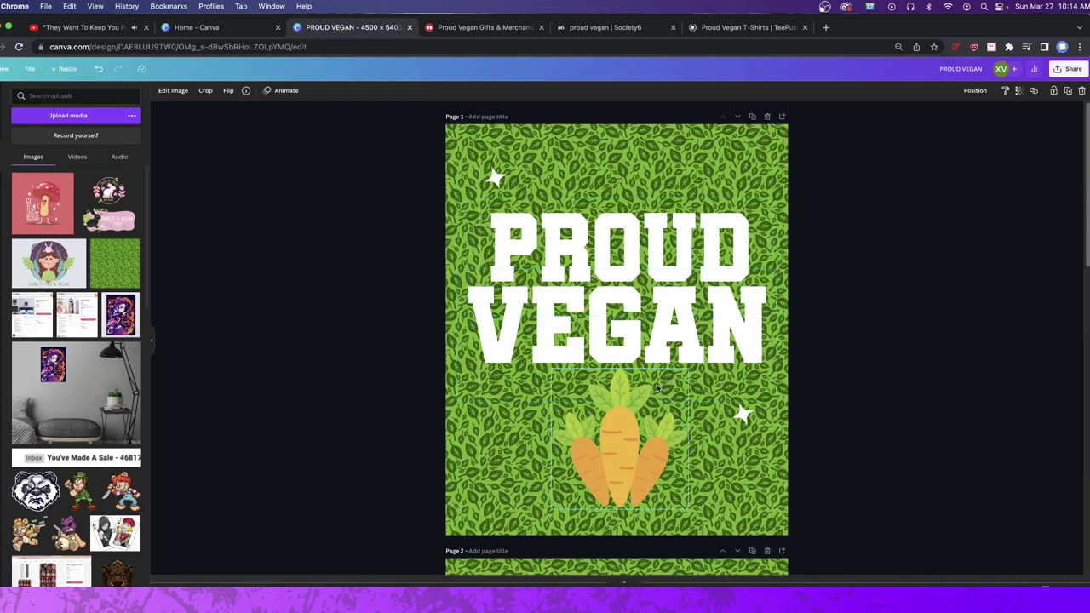
# Step: Delete the green leaf-pattern images behind the text on page 2
pyautogui.scroll(-10, 652, 366)
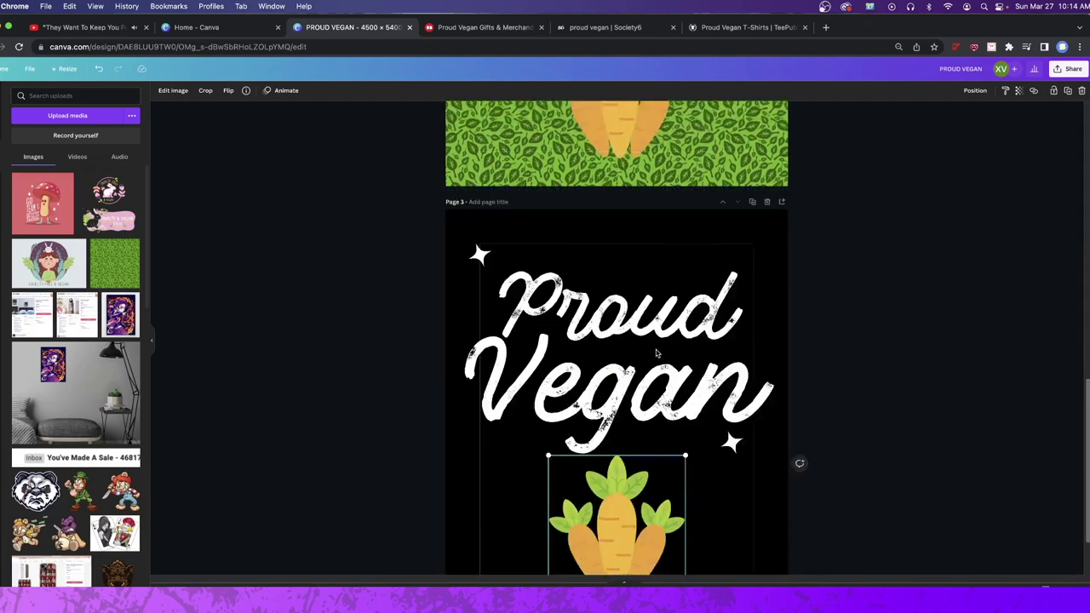
pyautogui.scroll(10, 655, 364)
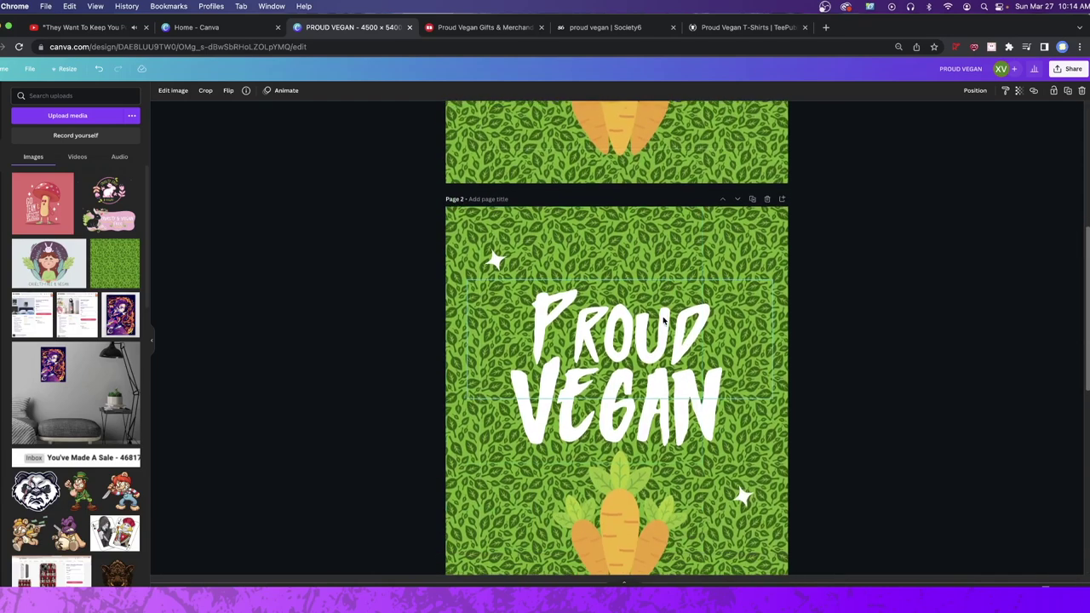
pyautogui.click(773, 241)
pyautogui.press('Delete')
pyautogui.click(556, 281)
pyautogui.press('Delete')
pyautogui.click(460, 554)
pyautogui.press('Delete')
pyautogui.click(716, 481)
pyautogui.press('Delete')
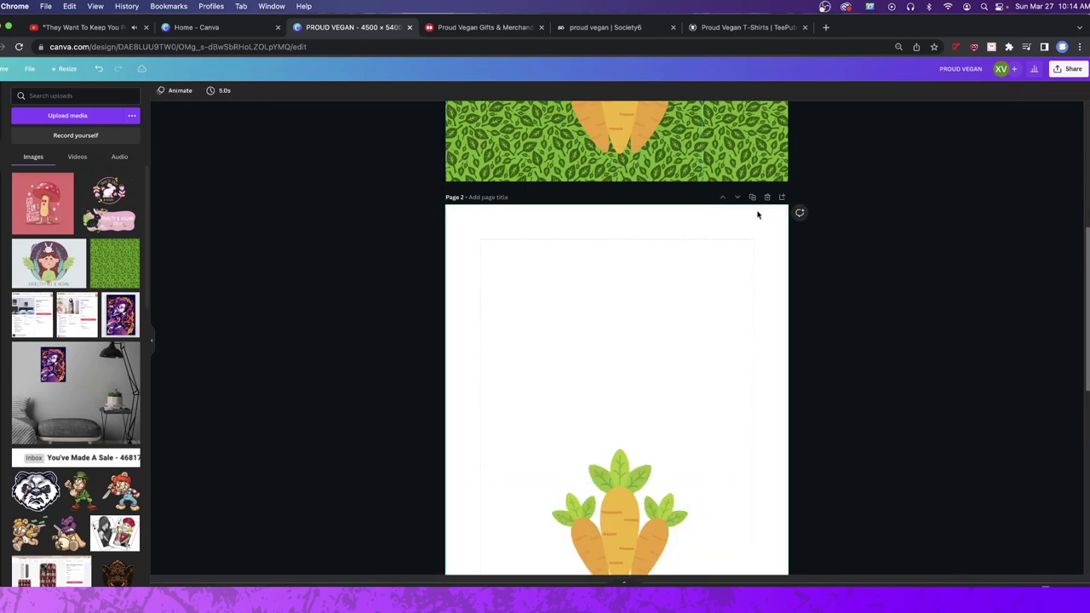
# Step: Set the background colour of page 2 to black
pyautogui.click(161, 92)
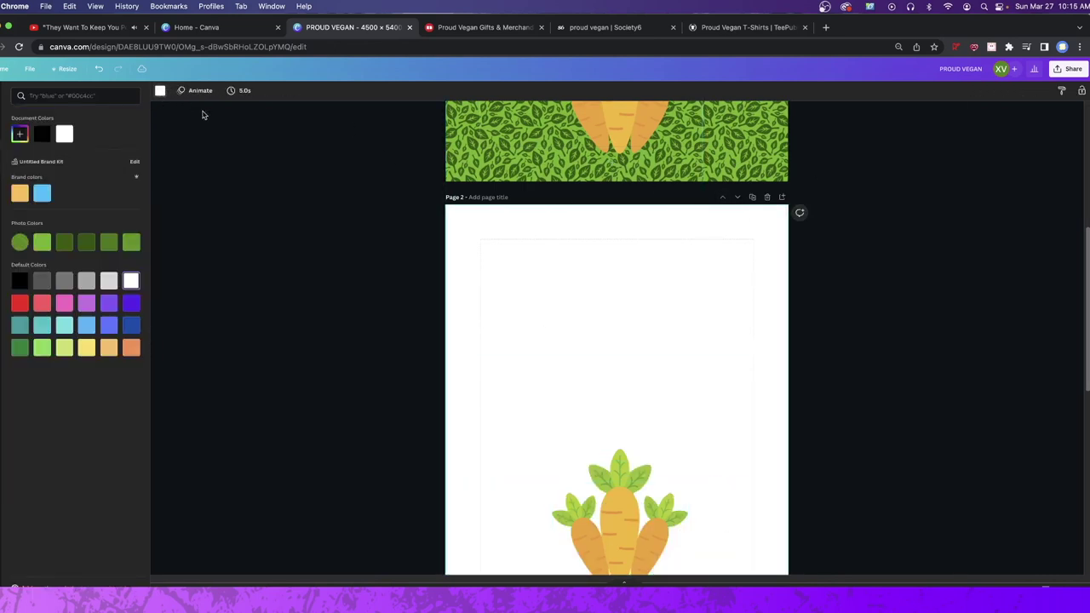
pyautogui.click(42, 133)
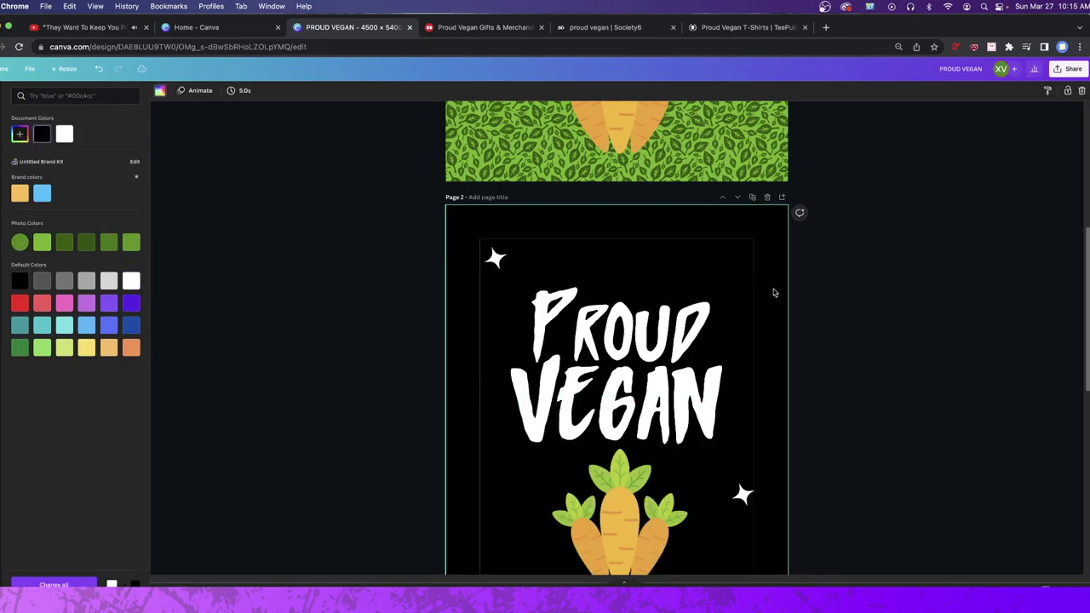
pyautogui.scroll(1, 771, 294)
pyautogui.scroll(-6, 630, 328)
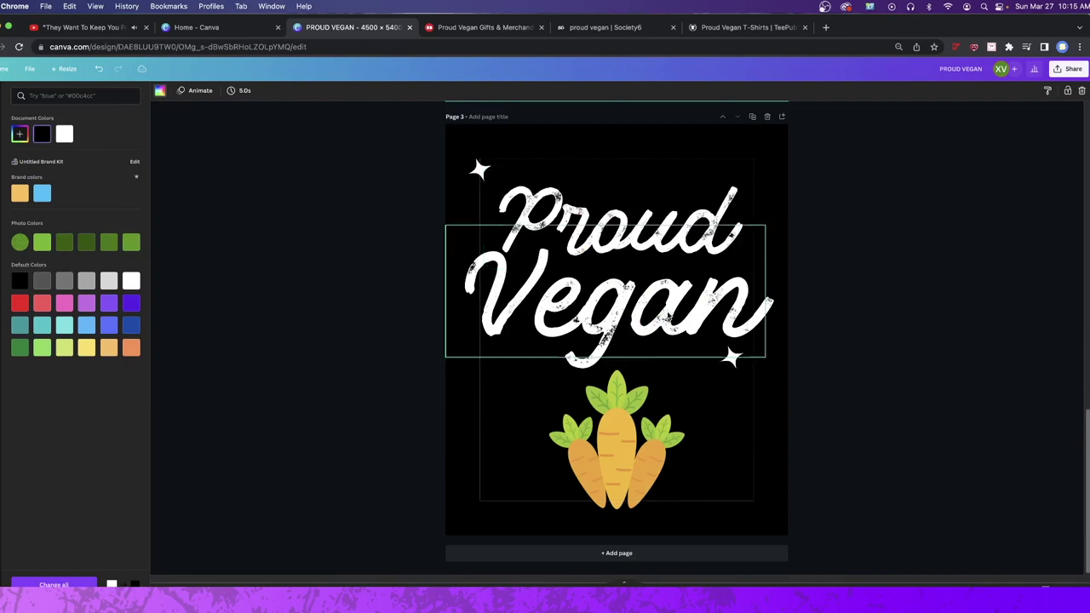
# Step: Delete the green leaf-pattern images behind the text and carrots on page 1
pyautogui.scroll(8, 679, 356)
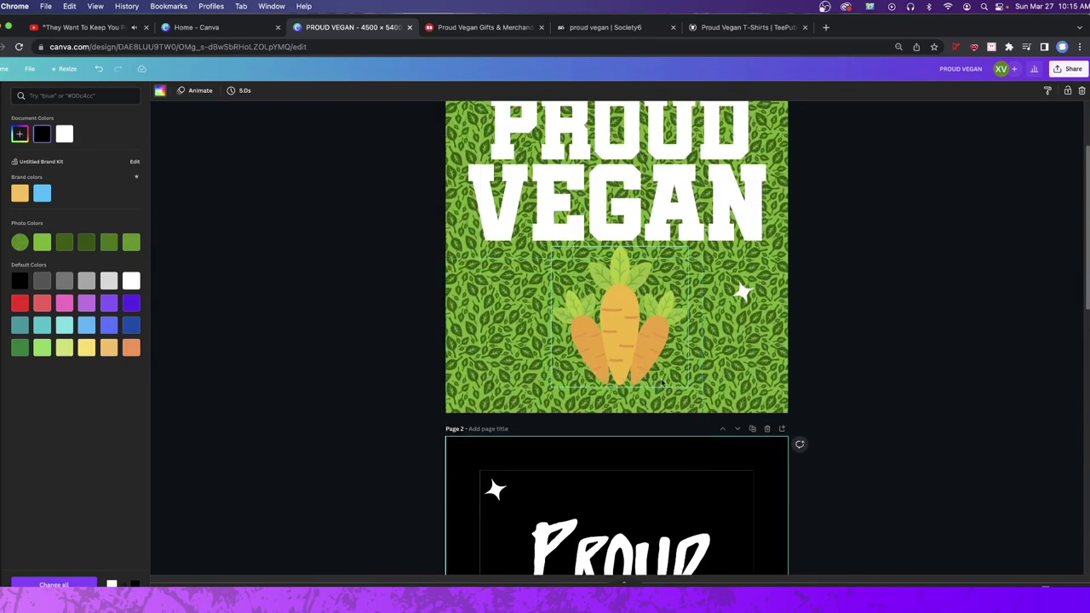
pyautogui.hotkey('ctrl', 'v')
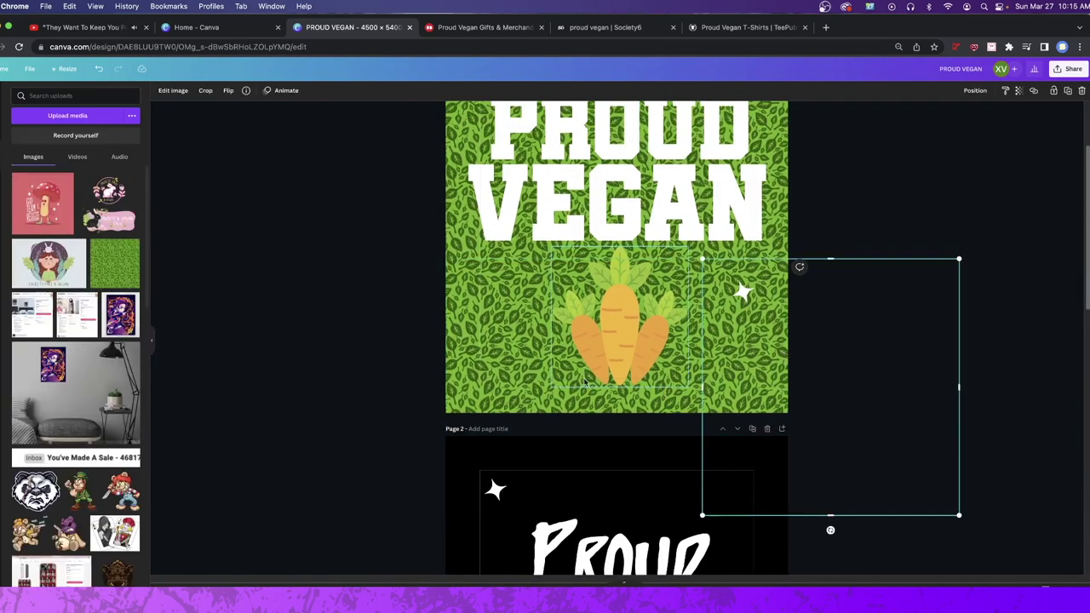
pyautogui.moveTo(724, 306); pyautogui.dragTo(467, 301)
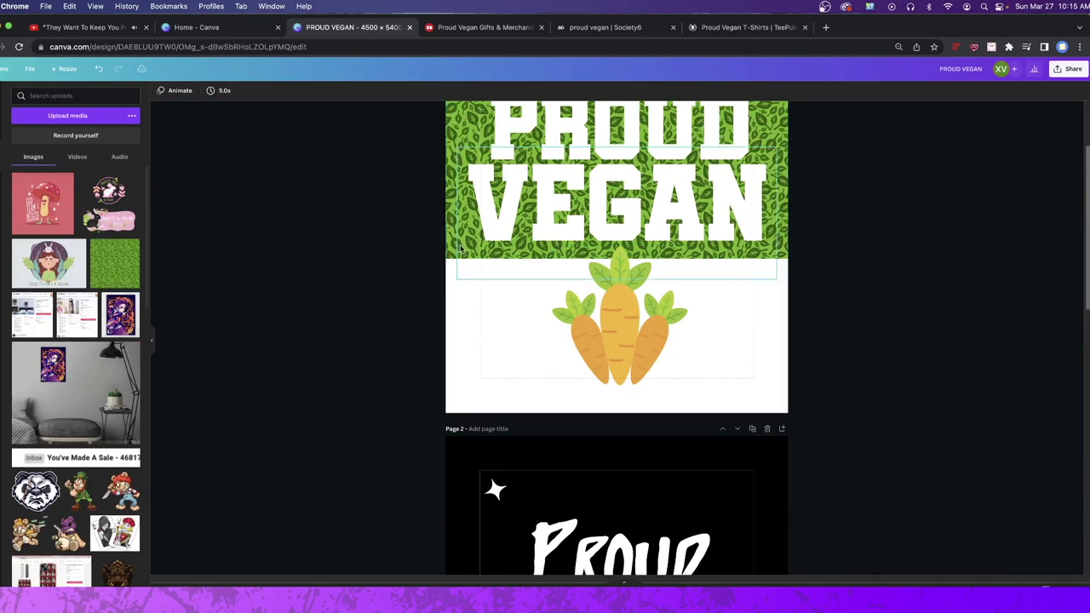
pyautogui.moveTo(460, 249); pyautogui.dragTo(790, 251)
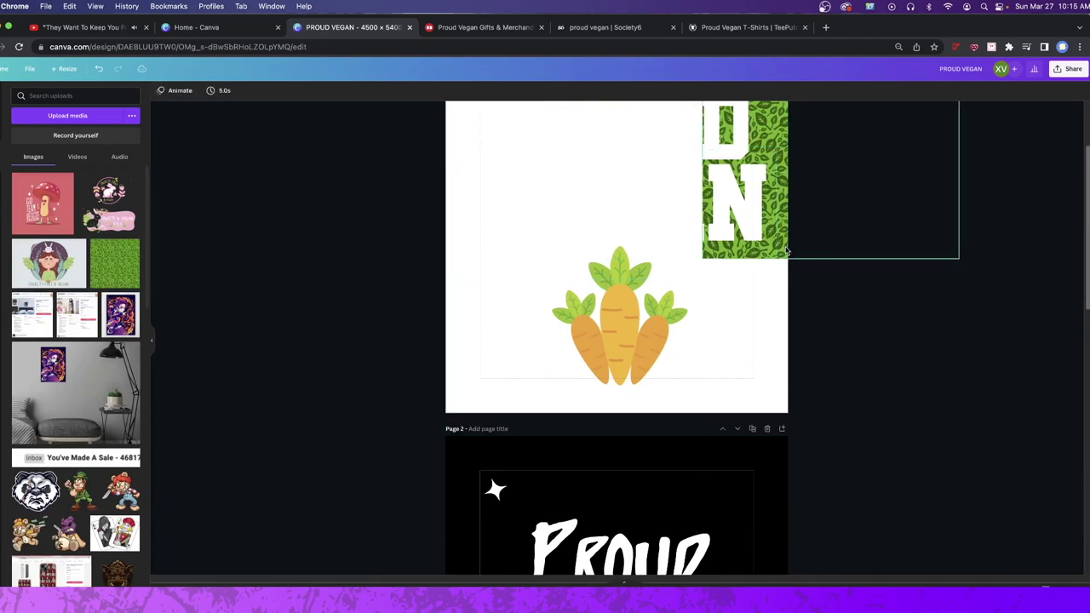
pyautogui.press('super+z')
pyautogui.scroll(-3, 516, 298)
pyautogui.scroll(5, 489, 273)
# Step: Set the background colour of page 1 to black and check it against the other pages
pyautogui.click(458, 147)
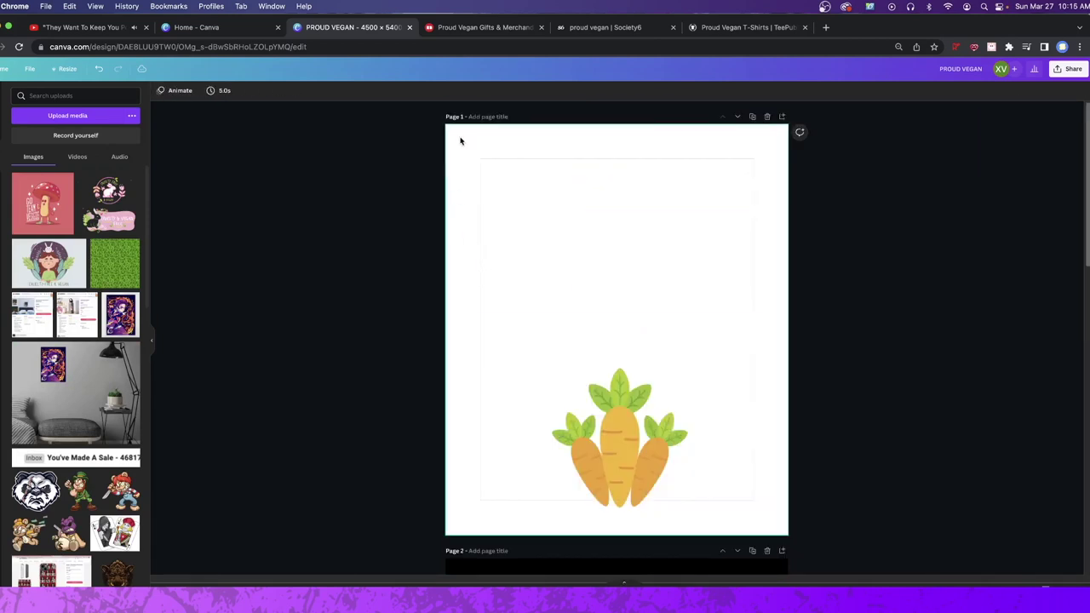
pyautogui.click(160, 91)
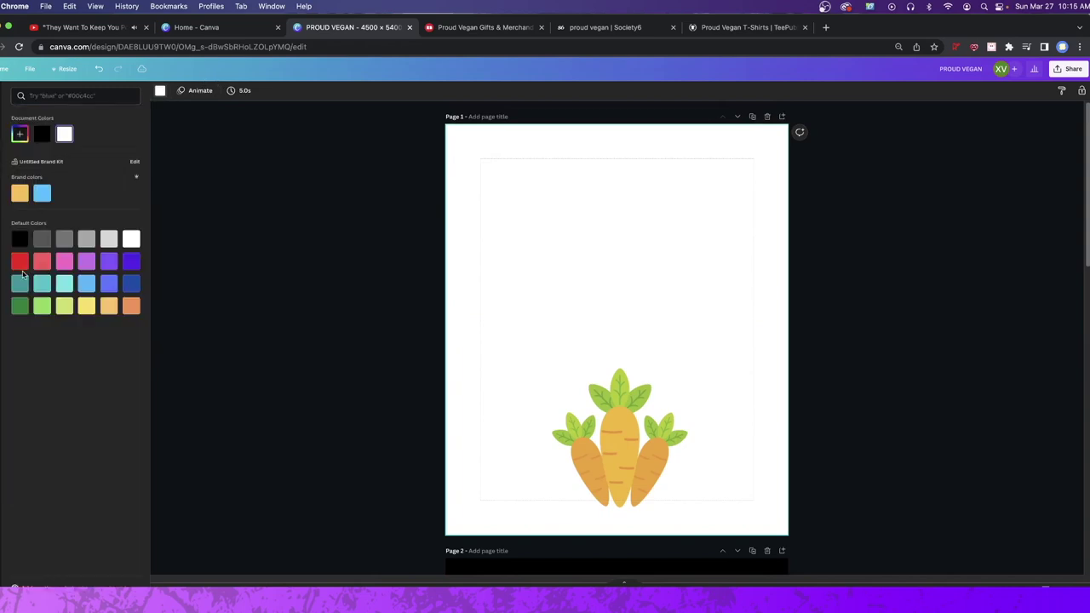
pyautogui.click(19, 240)
pyautogui.scroll(-10, 628, 482)
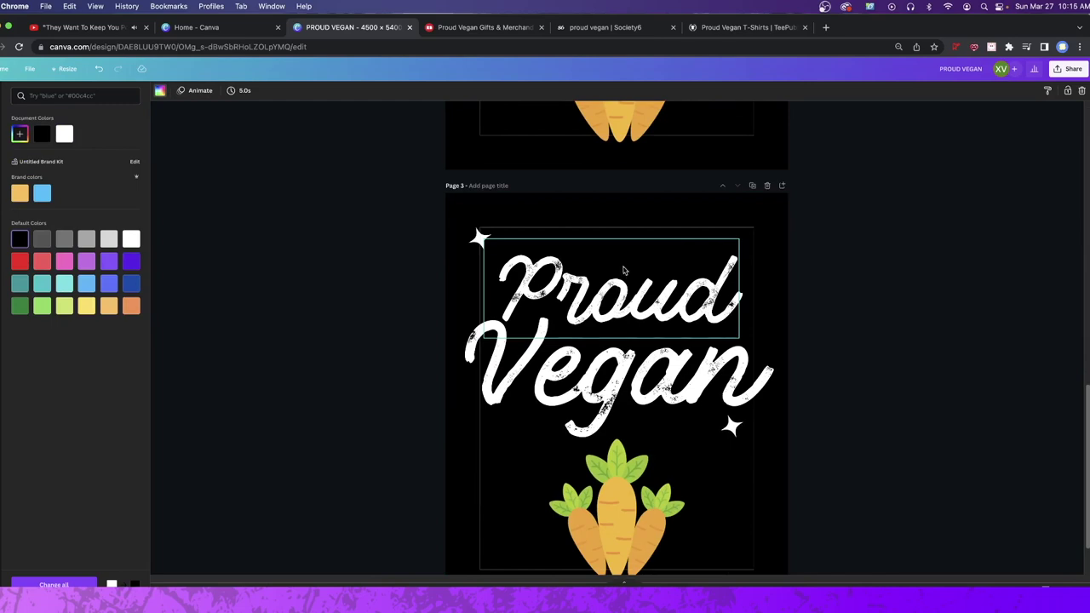
pyautogui.scroll(10, 625, 270)
pyautogui.click(247, 302)
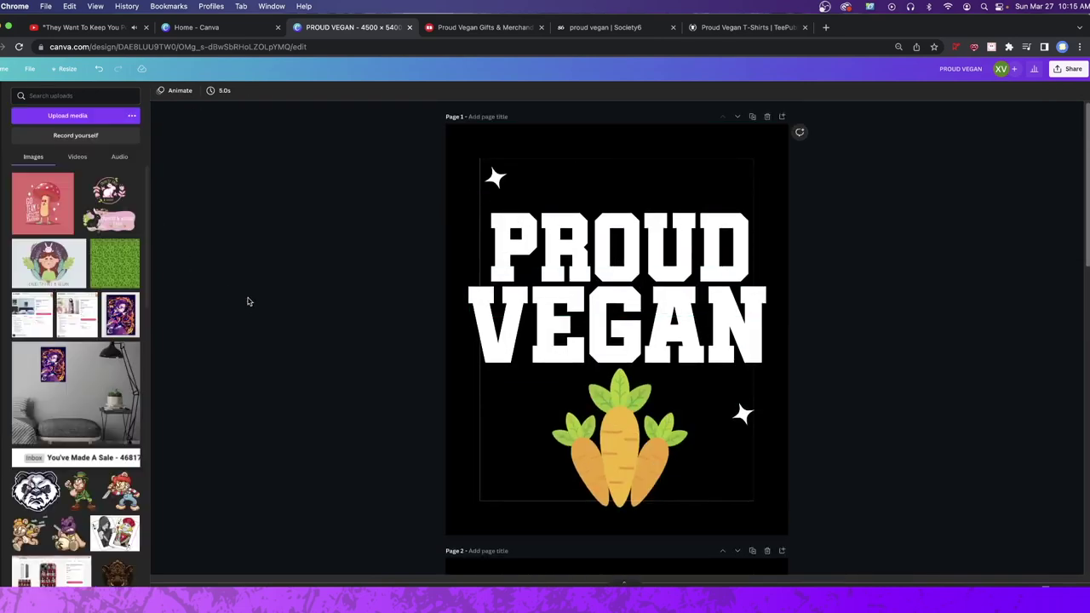
# Step: Duplicate page 1, then replace the original page's text, carrots and sparkles with the Go Team Veggie mushroom image
pyautogui.click(753, 117)
pyautogui.moveTo(828, 207); pyautogui.dragTo(460, 511)
pyautogui.press('Delete')
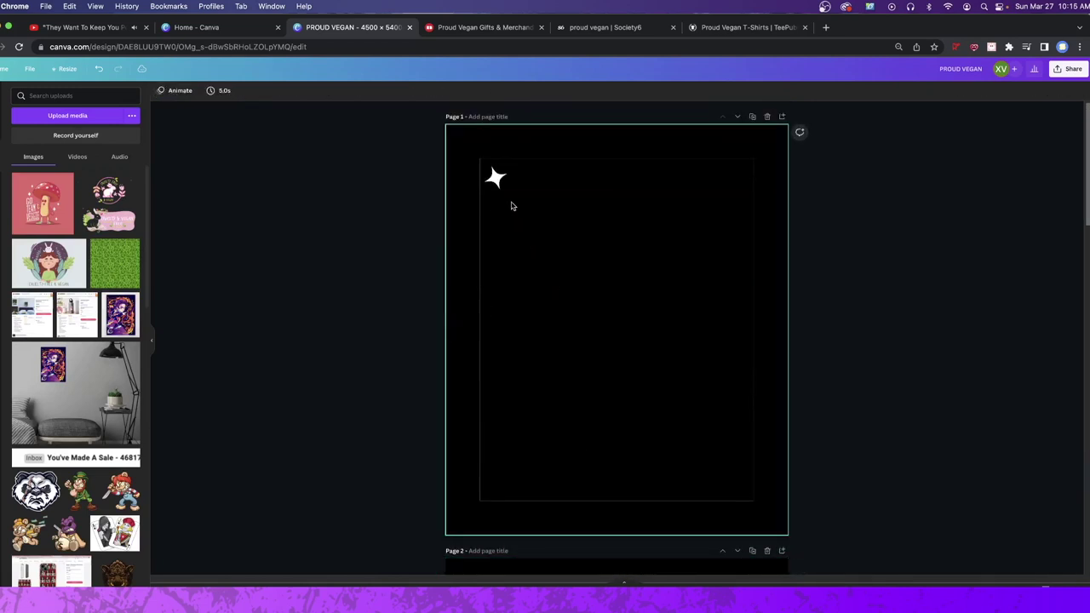
pyautogui.click(494, 178)
pyautogui.press('Delete')
pyautogui.click(19, 201)
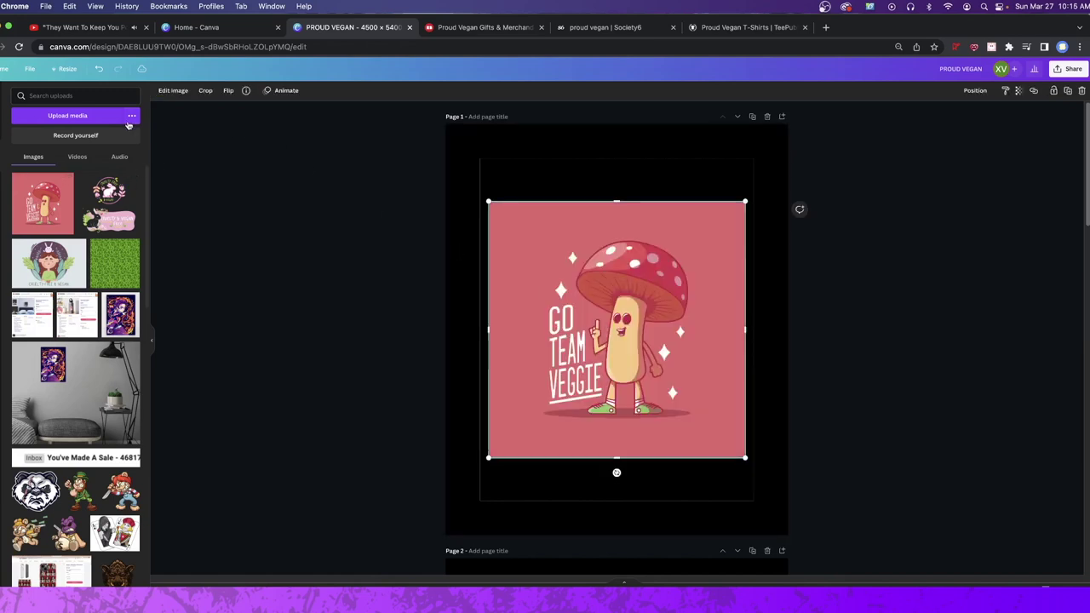
pyautogui.click(170, 90)
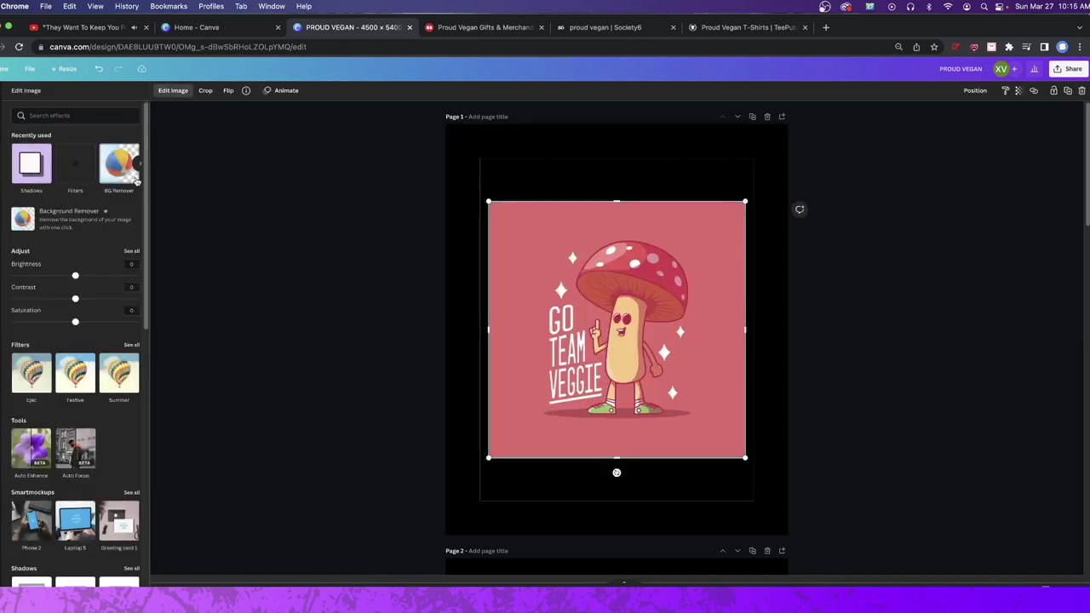
pyautogui.click(119, 166)
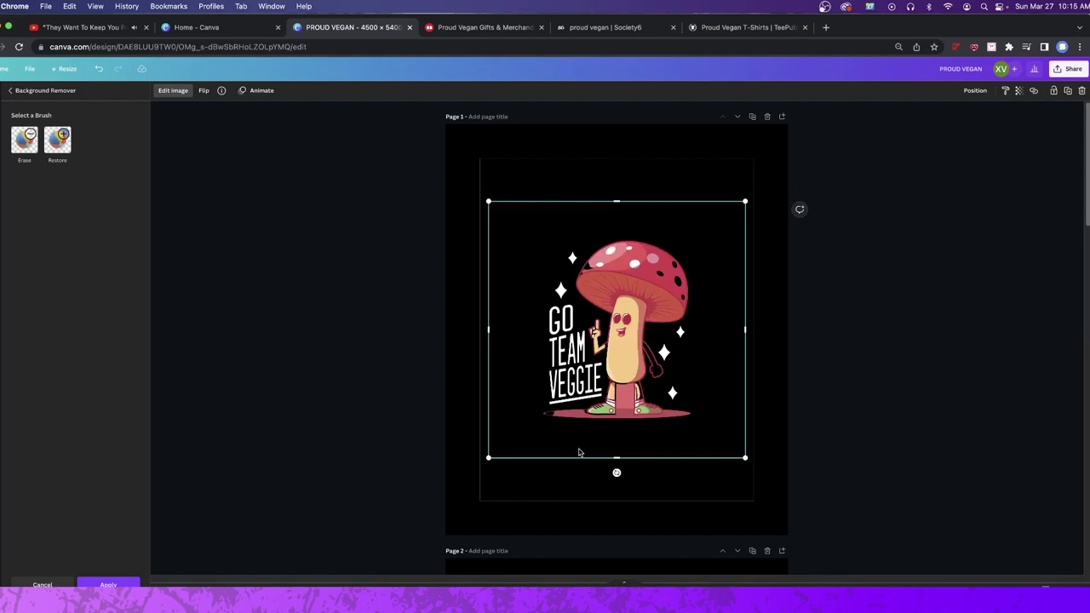
pyautogui.click(57, 139)
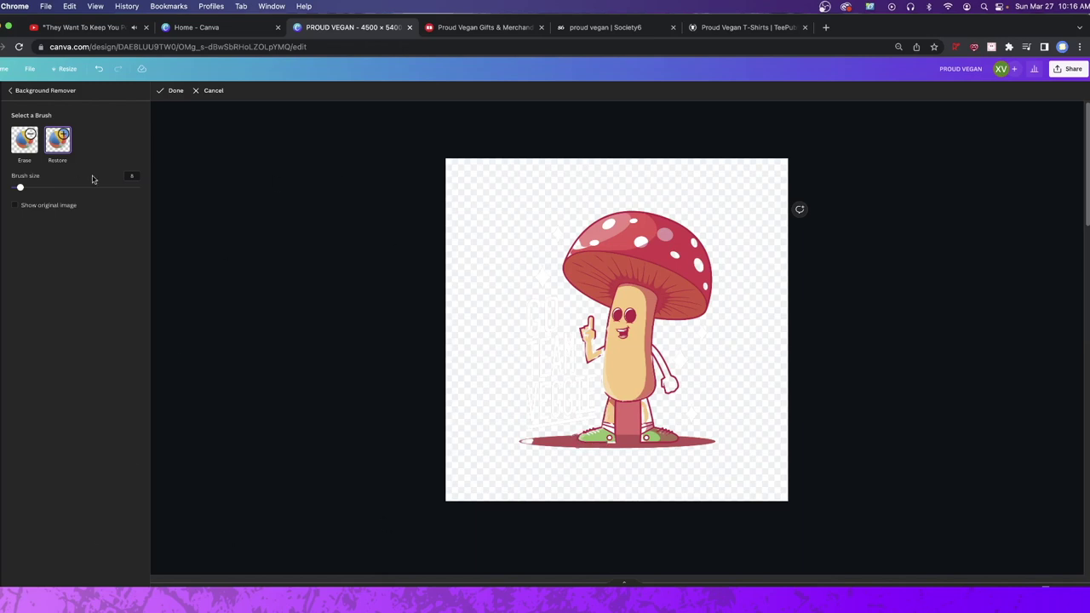
pyautogui.click(893, 584)
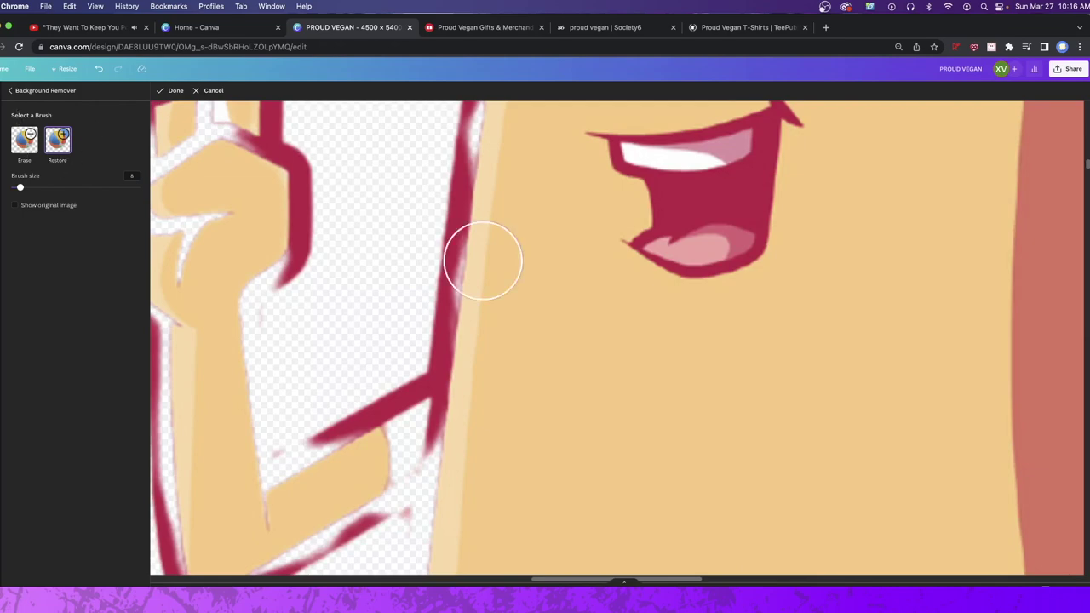
pyautogui.press('Escape')
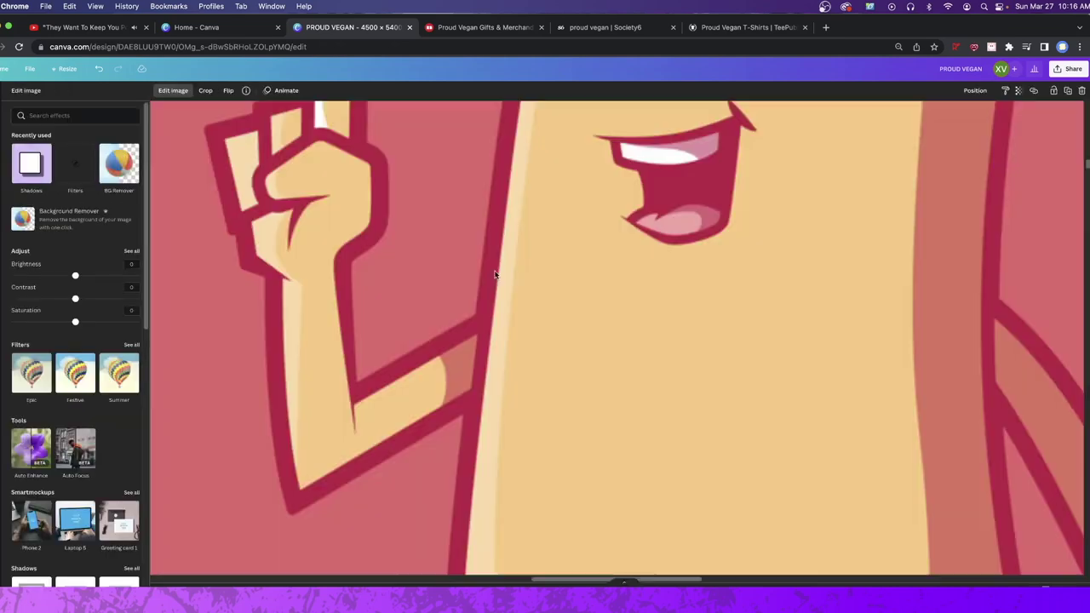
# Step: Remove the mushroom image's background and restore missing areas along the cap's left side with the Restore brush at size 25
pyautogui.click(119, 162)
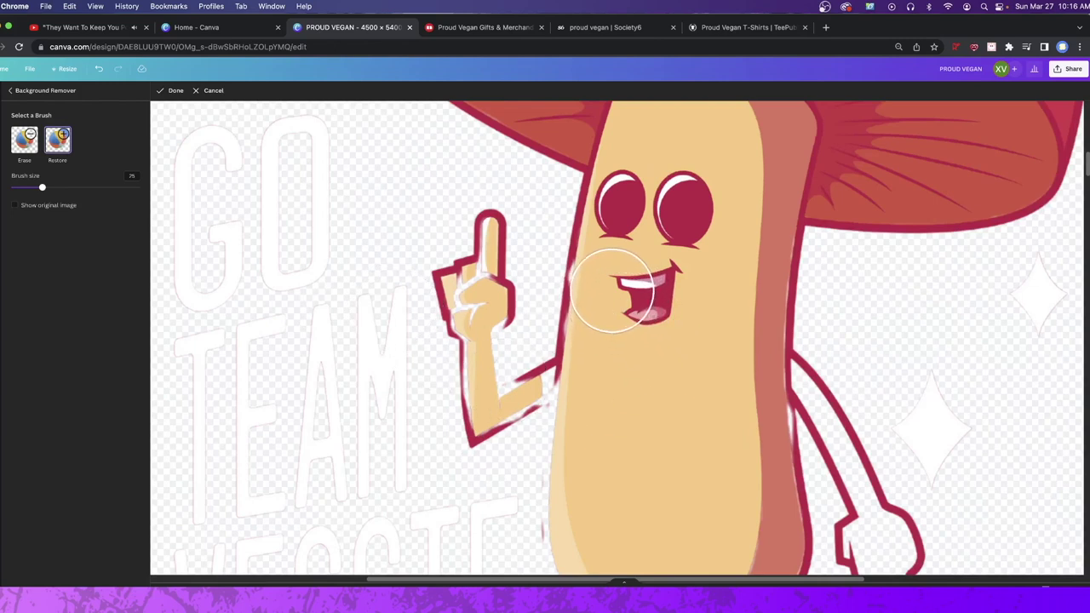
pyautogui.scroll(-5, 621, 287)
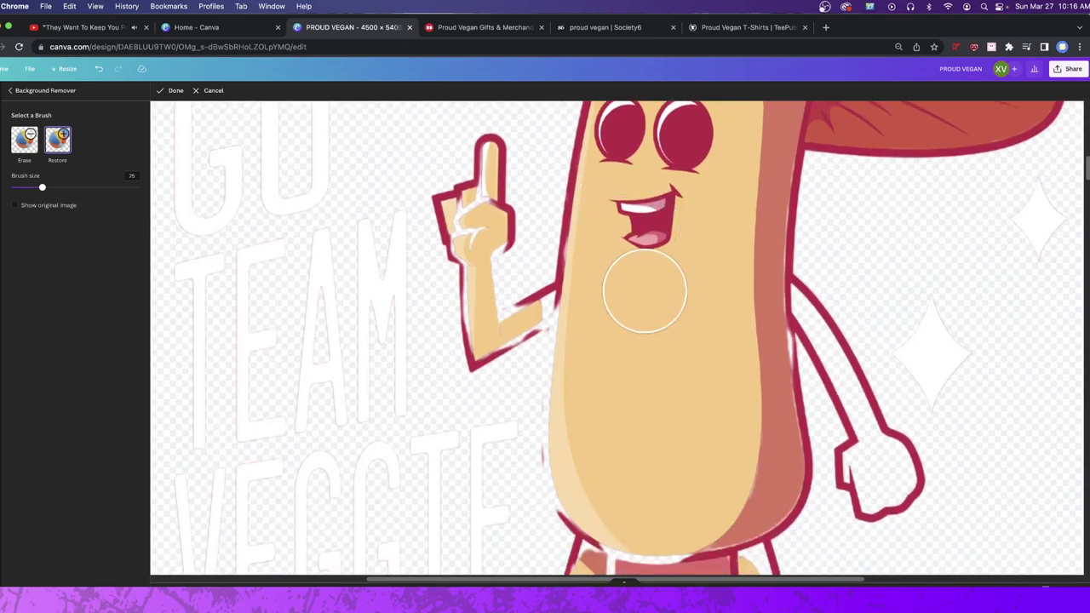
pyautogui.moveTo(676, 381)
pyautogui.mouseDown()
pyautogui.moveTo(642, 287)
pyautogui.moveTo(657, 311)
pyautogui.moveTo(648, 337)
pyautogui.moveTo(683, 369)
pyautogui.moveTo(716, 376)
pyautogui.moveTo(734, 401)
pyautogui.moveTo(744, 471)
pyautogui.moveTo(753, 434)
pyautogui.moveTo(730, 324)
pyautogui.moveTo(722, 398)
pyautogui.moveTo(670, 439)
pyautogui.moveTo(623, 442)
pyautogui.moveTo(623, 351)
pyautogui.moveTo(590, 416)
pyautogui.moveTo(627, 300)
pyautogui.moveTo(602, 507)
pyautogui.moveTo(562, 530)
pyautogui.moveTo(609, 509)
pyautogui.moveTo(699, 504)
pyautogui.moveTo(597, 509)
pyautogui.moveTo(650, 278)
pyautogui.moveTo(692, 306)
pyautogui.moveTo(738, 490)
pyautogui.moveTo(748, 422)
pyautogui.moveTo(715, 283)
pyautogui.moveTo(723, 259)
pyautogui.moveTo(747, 257)
pyautogui.moveTo(749, 273)
pyautogui.moveTo(763, 254)
pyautogui.moveTo(759, 161)
pyautogui.moveTo(762, 207)
pyautogui.mouseUp()
pyautogui.scroll(10, 669, 250)
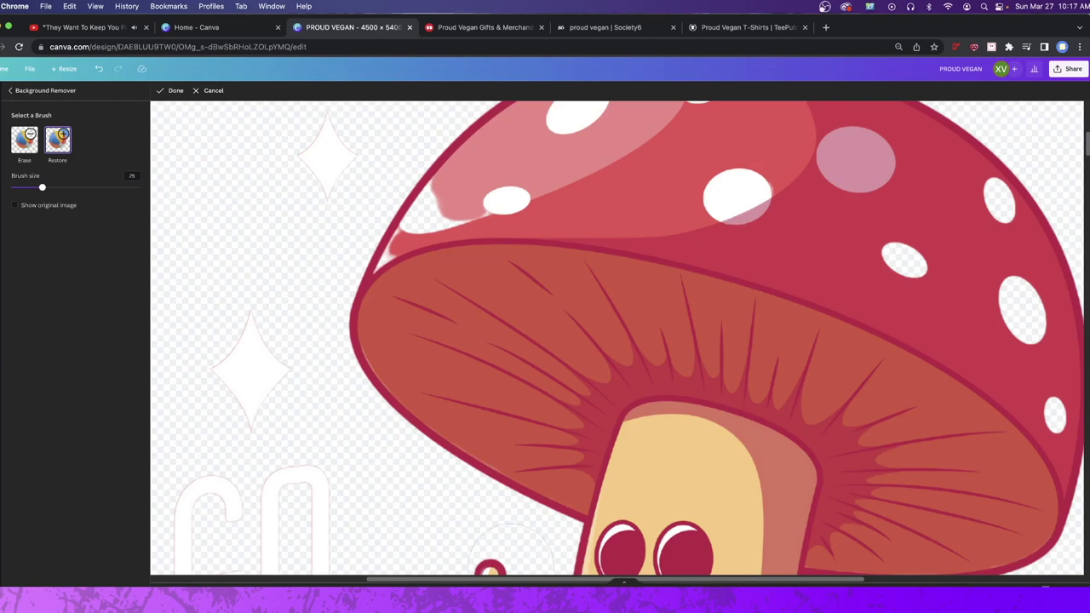
pyautogui.moveTo(479, 247)
pyautogui.mouseDown()
pyautogui.moveTo(412, 287)
pyautogui.moveTo(466, 212)
pyautogui.moveTo(430, 258)
pyautogui.moveTo(448, 217)
pyautogui.moveTo(393, 339)
pyautogui.mouseUp()
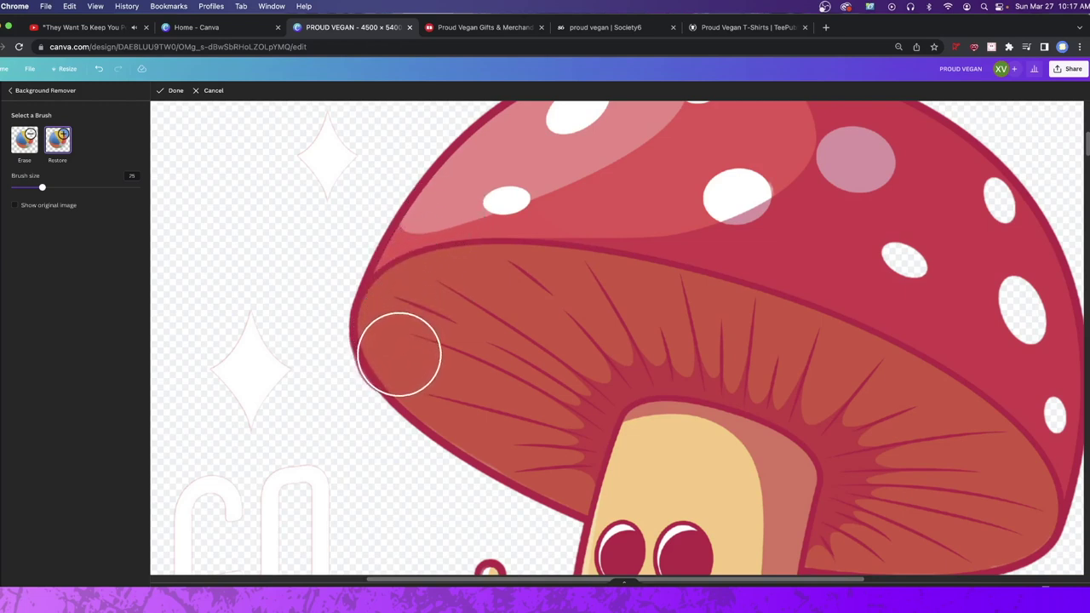
pyautogui.moveTo(464, 264)
pyautogui.mouseDown()
pyautogui.moveTo(453, 226)
pyautogui.moveTo(414, 267)
pyautogui.moveTo(450, 207)
pyautogui.moveTo(499, 231)
pyautogui.mouseUp()
# Step: Restore the pale spots on the right side of the mushroom cap
pyautogui.scroll(-1, 758, 356)
pyautogui.scroll(-3, 758, 356)
pyautogui.moveTo(1016, 176)
pyautogui.mouseDown()
pyautogui.moveTo(882, 178)
pyautogui.moveTo(951, 273)
pyautogui.moveTo(994, 232)
pyautogui.moveTo(1016, 275)
pyautogui.moveTo(1023, 369)
pyautogui.moveTo(1037, 336)
pyautogui.moveTo(977, 142)
pyautogui.mouseUp()
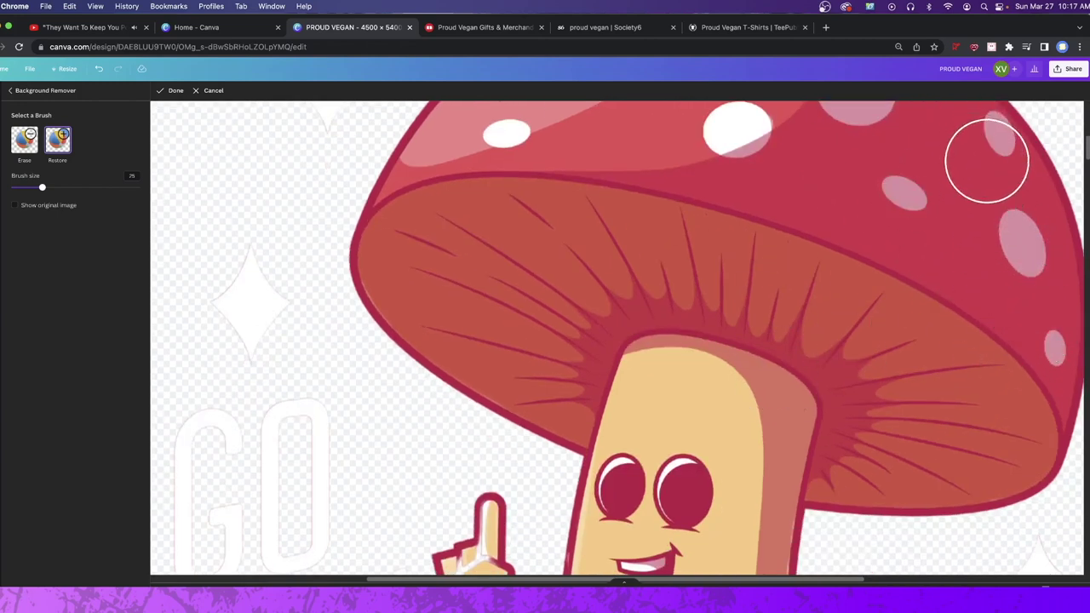
# Step: Restore the fill of the mushroom's lowered hand with the Restore brush at size 17
pyautogui.scroll(-3, 811, 335)
pyautogui.scroll(10, 811, 334)
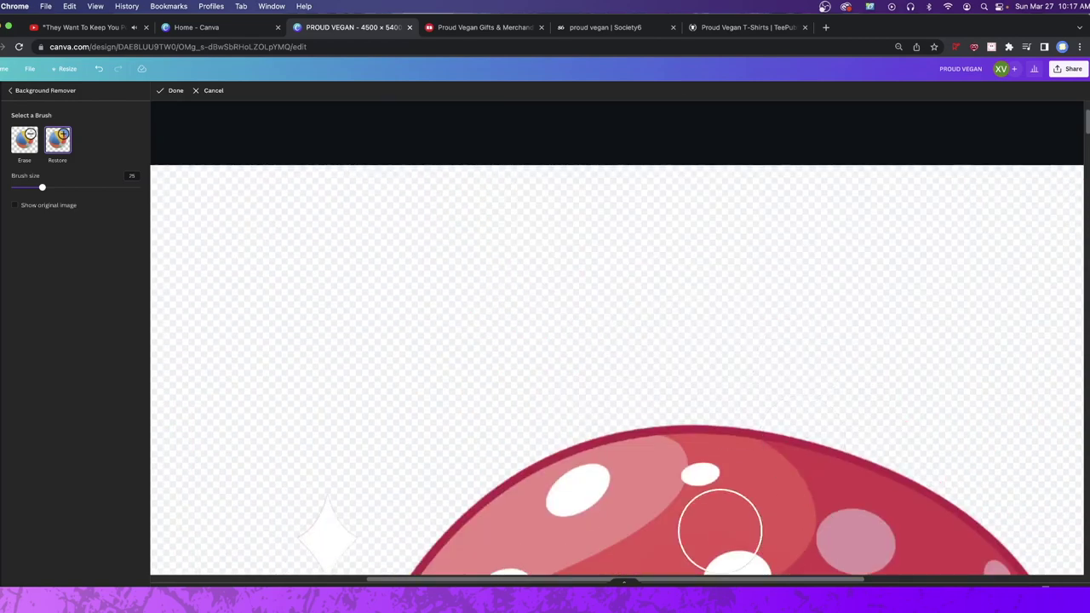
pyautogui.scroll(-10, 657, 499)
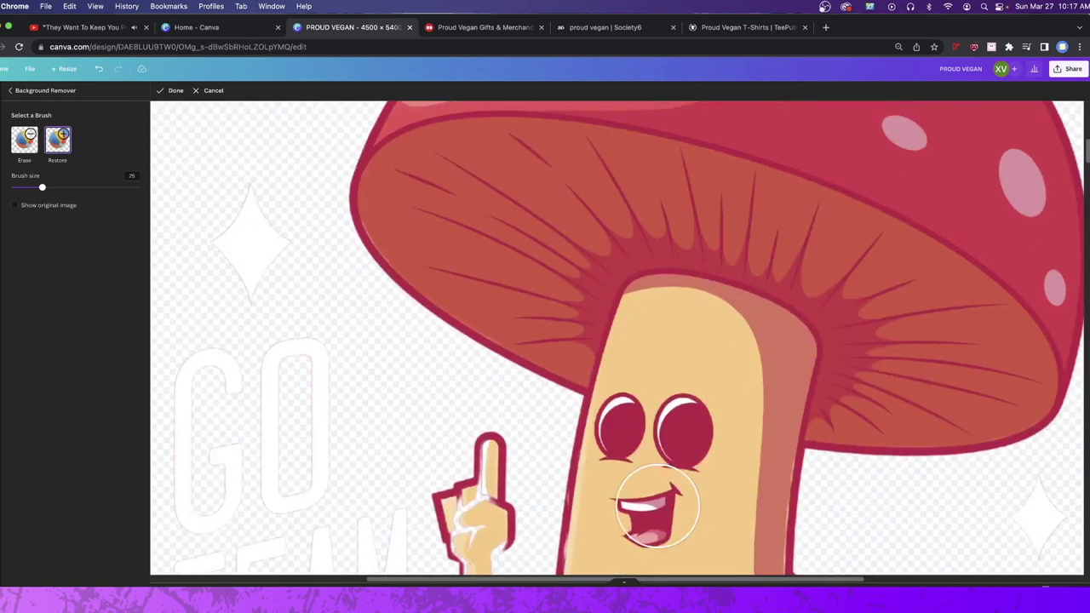
pyautogui.scroll(-5, 671, 368)
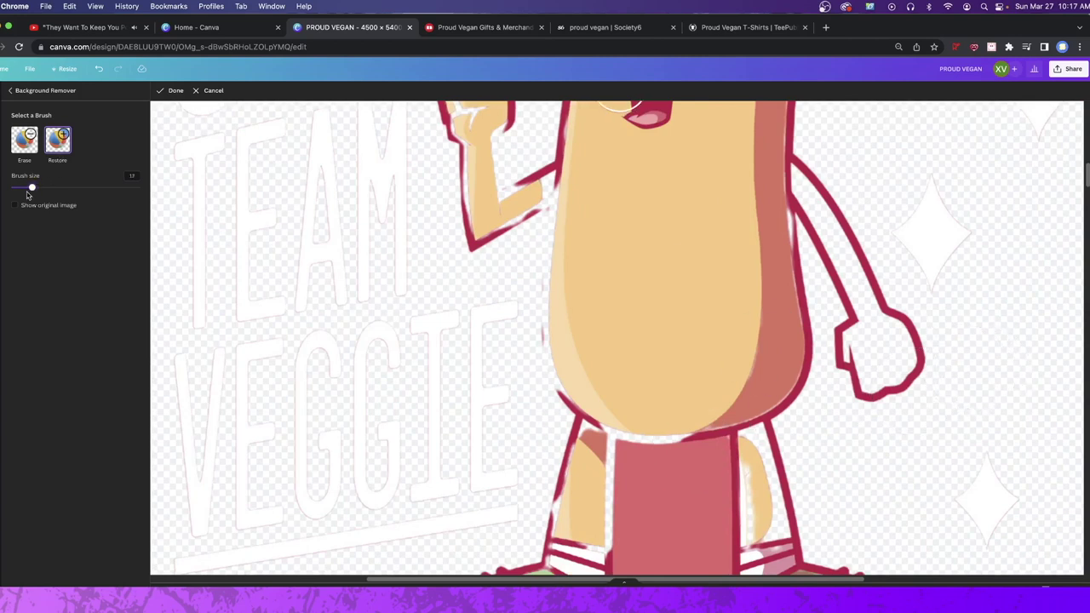
pyautogui.moveTo(894, 373)
pyautogui.mouseDown()
pyautogui.moveTo(877, 365)
pyautogui.moveTo(886, 353)
pyautogui.moveTo(872, 341)
pyautogui.moveTo(877, 347)
pyautogui.mouseUp()
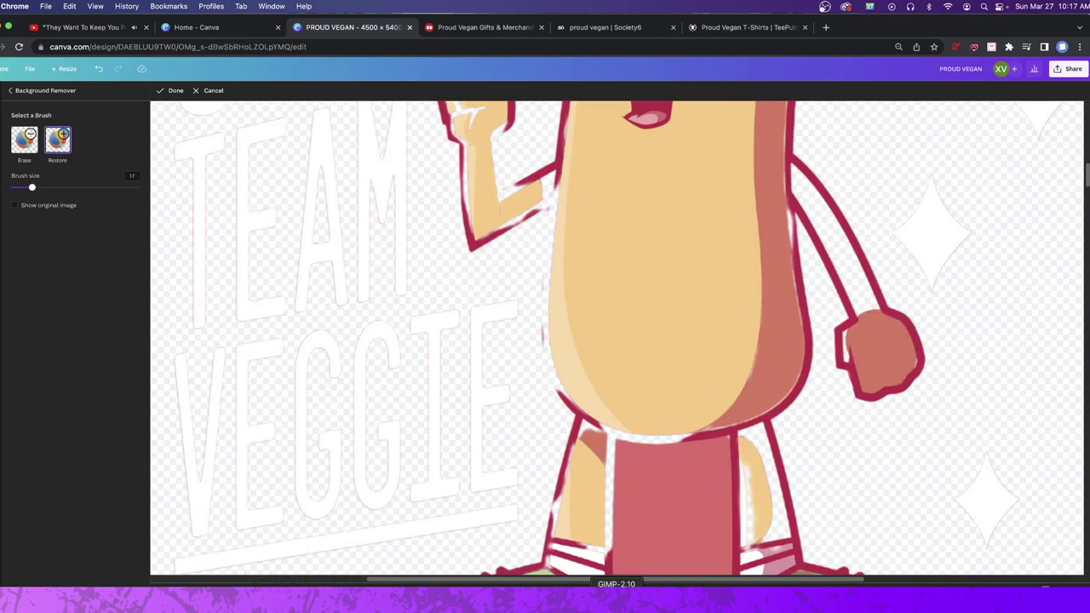
# Step: Switch to GIMP and close the vegan badges image, discarding its unsaved changes
pyautogui.click(548, 600)
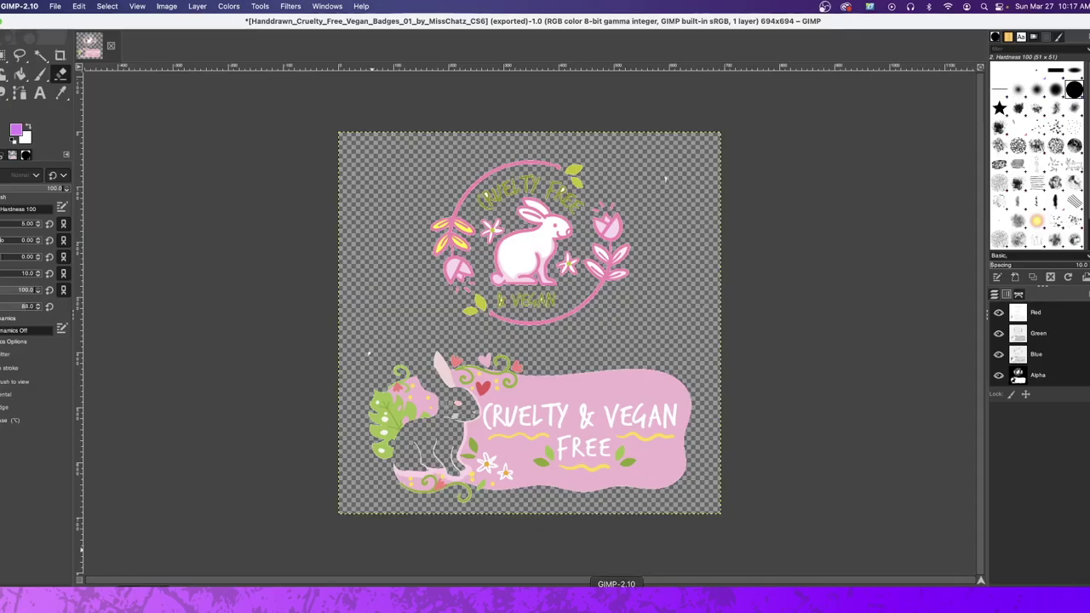
pyautogui.click(111, 46)
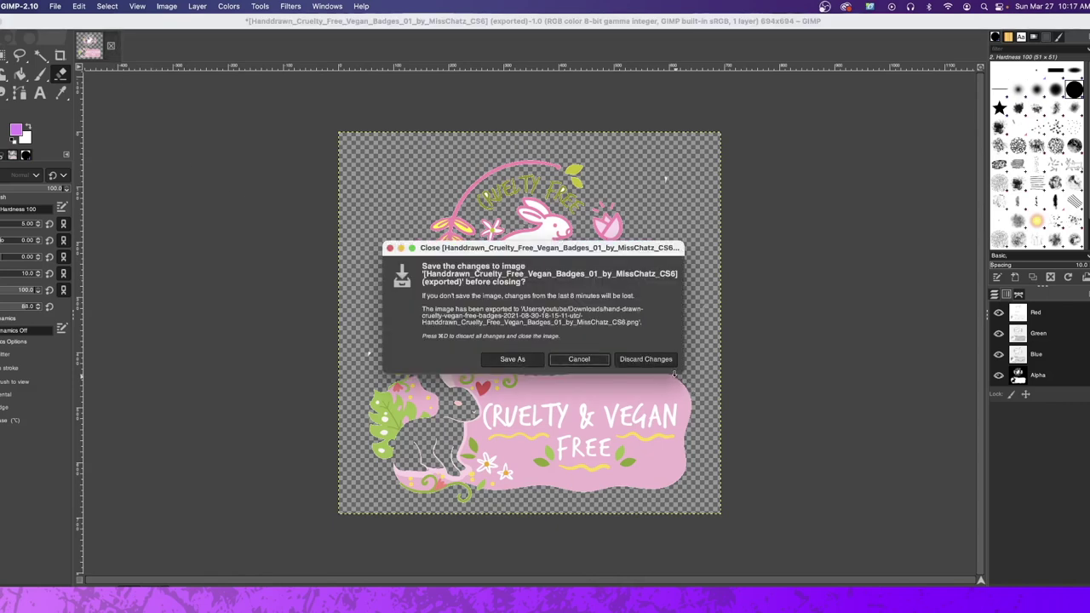
pyautogui.click(655, 360)
# Step: Open GO VEGGIES.jpg from the Finder folder in GIMP, converting it to the built-in sRGB colour profile
pyautogui.click(272, 601)
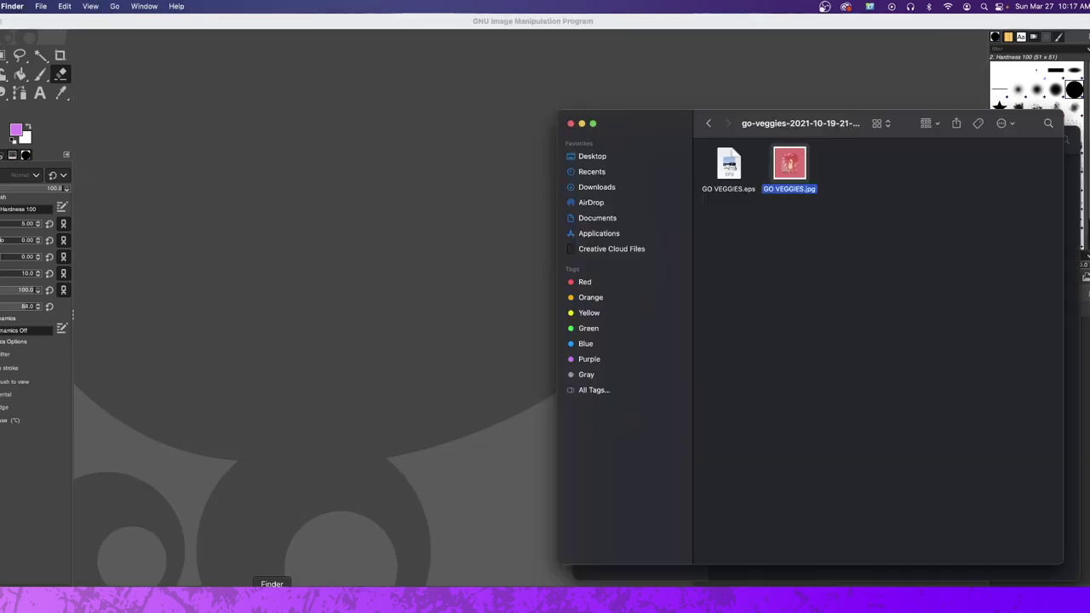
pyautogui.moveTo(774, 161); pyautogui.dragTo(392, 271)
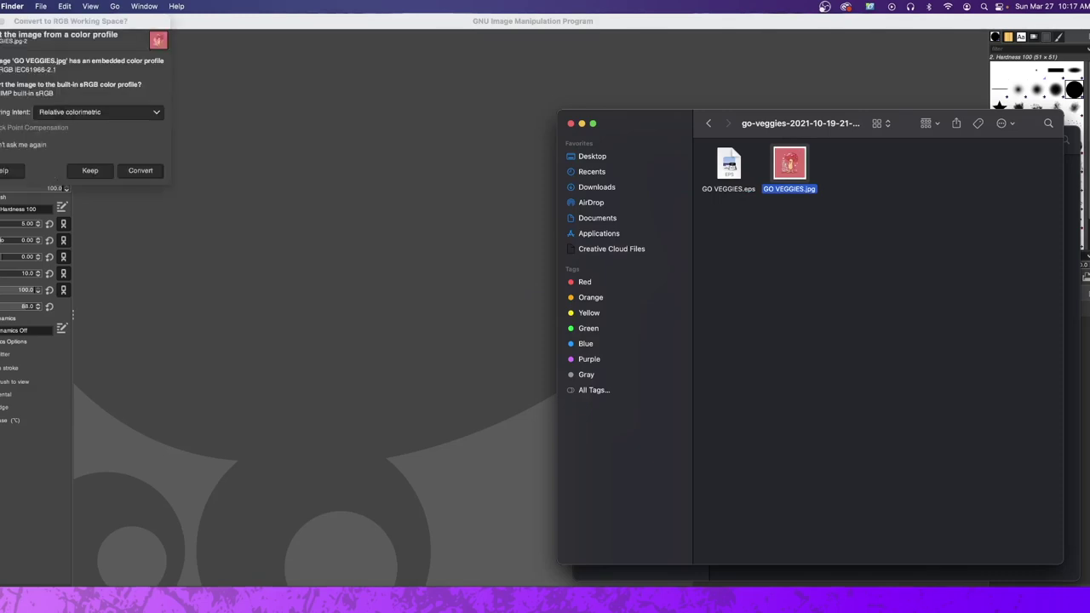
pyautogui.click(138, 170)
pyautogui.click(140, 170)
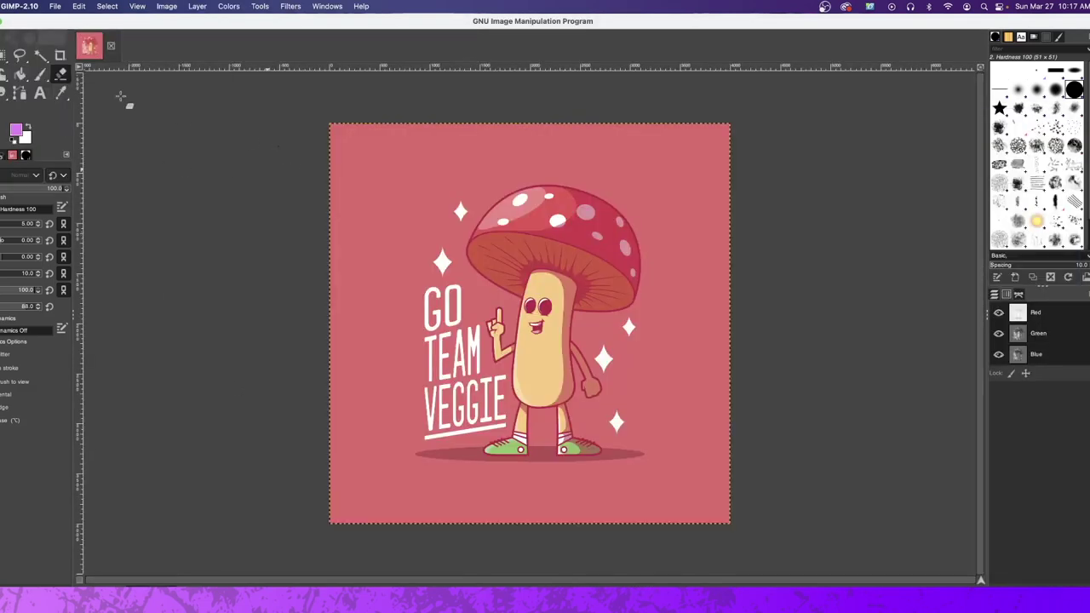
# Step: Select the pink background by colour with Fuzzy Select and add an alpha channel to the layer
pyautogui.press('u')
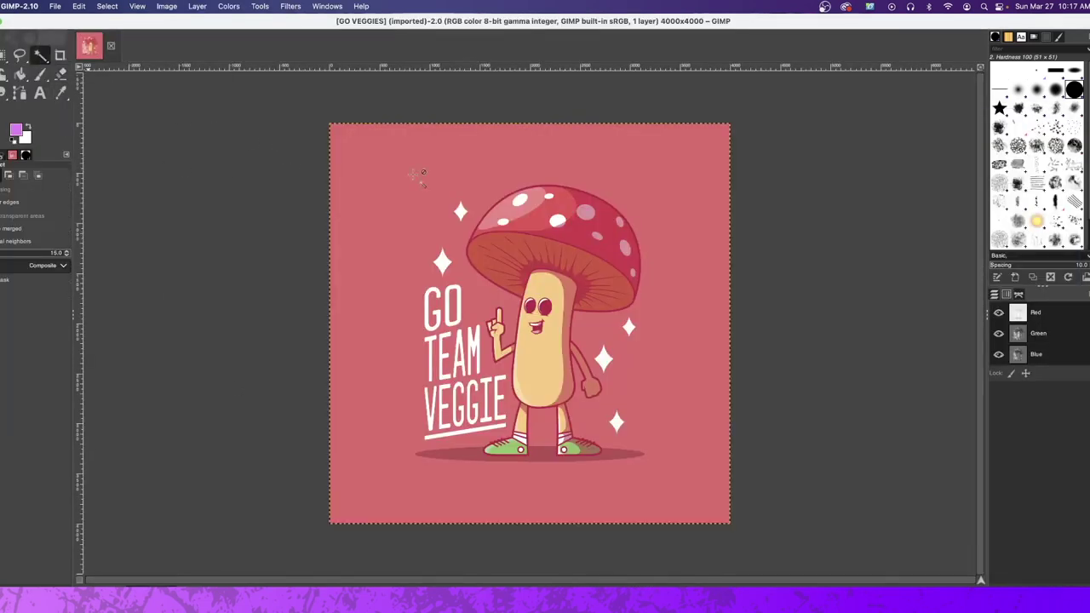
pyautogui.click(62, 75)
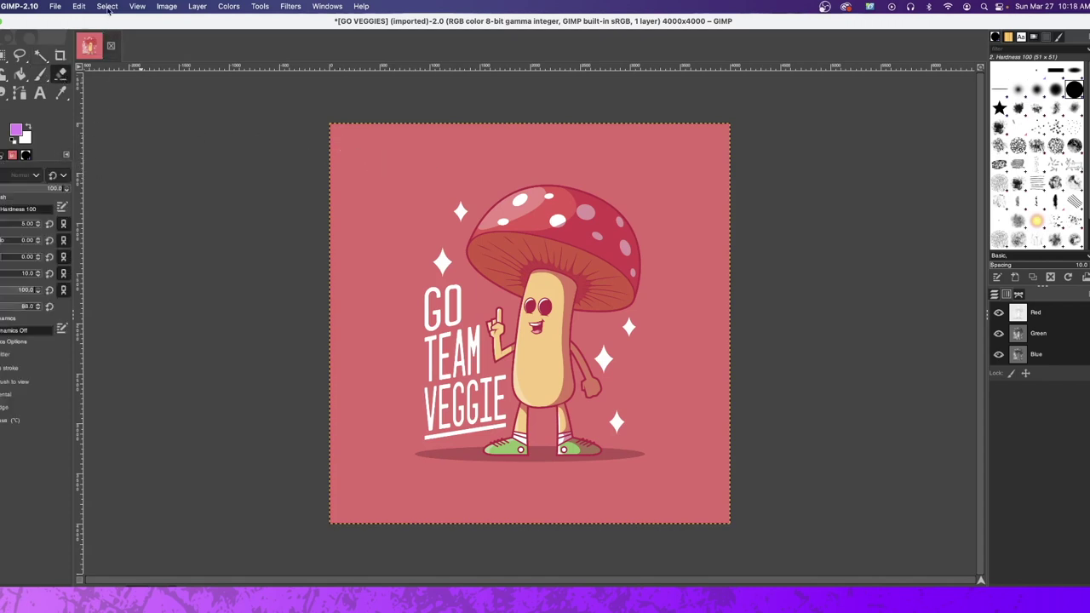
pyautogui.click(197, 6)
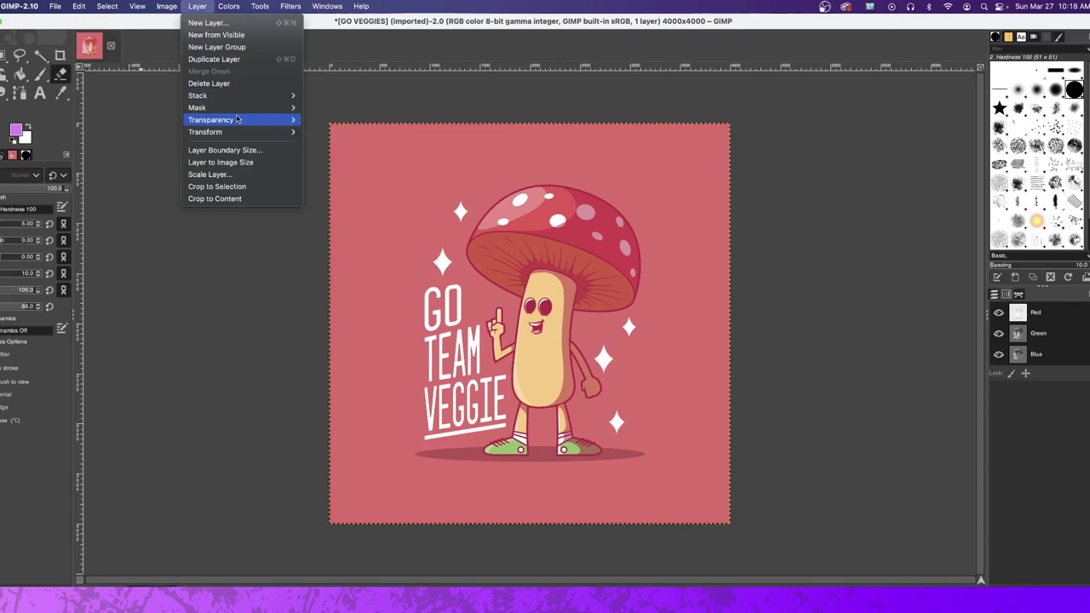
pyautogui.moveTo(224, 120)
pyautogui.click(337, 124)
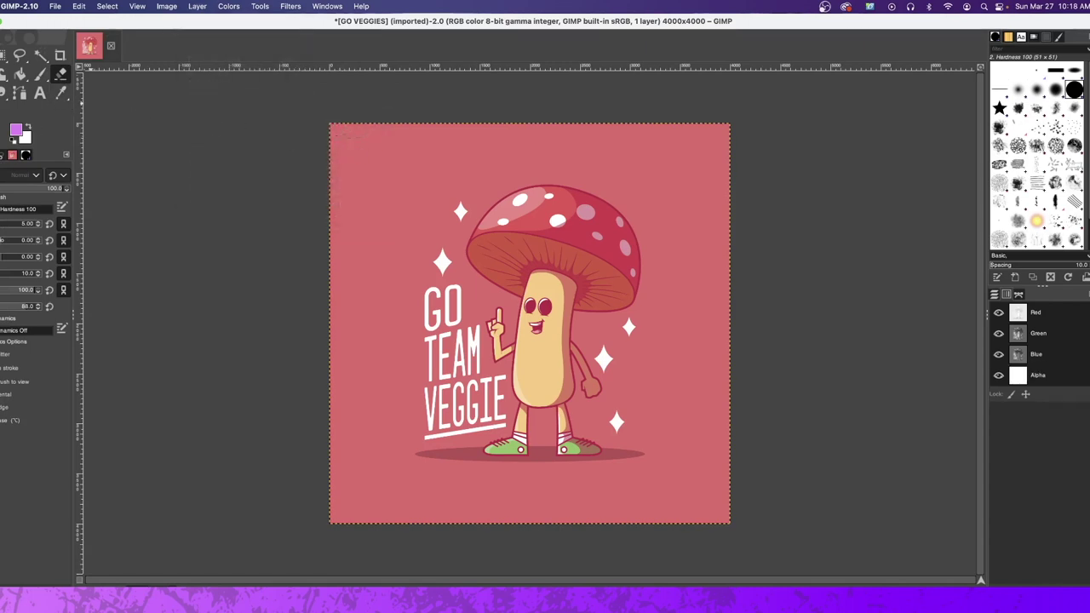
# Step: Erase the selected pink background around the mushroom cap in the upper half of the image with a size 442 eraser
pyautogui.moveTo(482, 213)
pyautogui.mouseDown()
pyautogui.moveTo(358, 151)
pyautogui.moveTo(669, 157)
pyautogui.mouseUp()
pyautogui.moveTo(825, 162)
pyautogui.mouseDown()
pyautogui.moveTo(724, 196)
pyautogui.moveTo(648, 204)
pyautogui.moveTo(525, 180)
pyautogui.moveTo(401, 272)
pyautogui.moveTo(332, 294)
pyautogui.mouseUp()
pyautogui.moveTo(643, 298); pyautogui.dragTo(715, 302)
pyautogui.moveTo(451, 247); pyautogui.dragTo(255, 207)
pyautogui.moveTo(631, 238); pyautogui.dragTo(732, 242)
pyautogui.moveTo(750, 297); pyautogui.dragTo(750, 287)
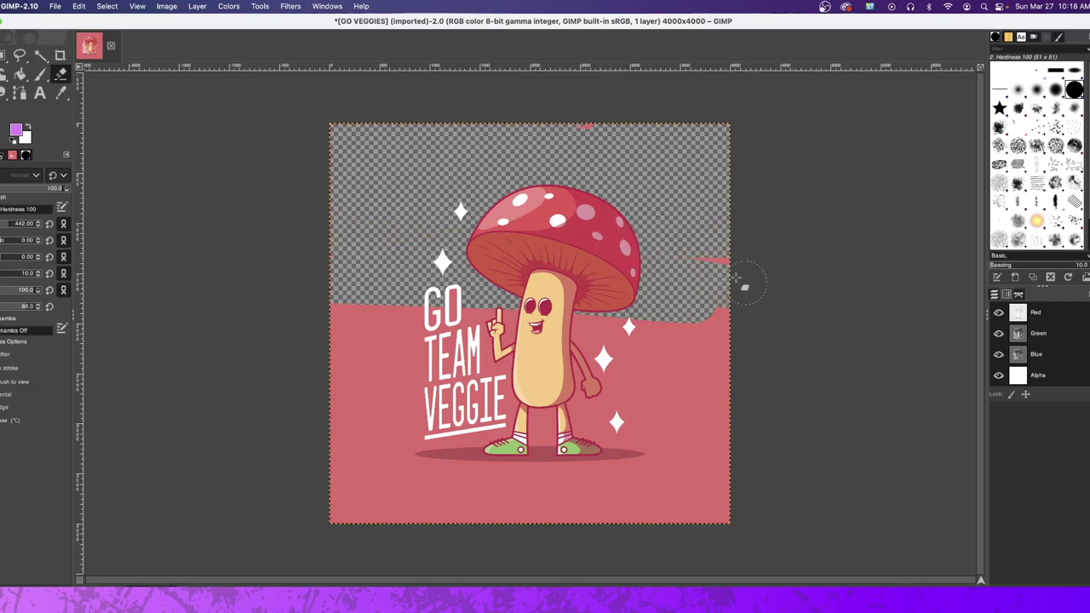
# Step: Erase the remaining selected pink background around the lettering, the arms and the lower half of the image
pyautogui.moveTo(682, 270)
pyautogui.mouseDown()
pyautogui.moveTo(732, 335)
pyautogui.moveTo(718, 433)
pyautogui.moveTo(733, 578)
pyautogui.mouseUp()
pyautogui.moveTo(726, 537)
pyautogui.mouseDown()
pyautogui.moveTo(571, 504)
pyautogui.moveTo(318, 506)
pyautogui.moveTo(305, 480)
pyautogui.moveTo(509, 485)
pyautogui.moveTo(357, 485)
pyautogui.mouseUp()
pyautogui.moveTo(438, 452)
pyautogui.mouseDown()
pyautogui.moveTo(402, 366)
pyautogui.moveTo(356, 319)
pyautogui.moveTo(613, 341)
pyautogui.moveTo(686, 323)
pyautogui.moveTo(696, 508)
pyautogui.moveTo(672, 496)
pyautogui.moveTo(663, 375)
pyautogui.moveTo(654, 467)
pyautogui.moveTo(626, 484)
pyautogui.moveTo(498, 482)
pyautogui.moveTo(615, 430)
pyautogui.moveTo(571, 435)
pyautogui.mouseUp()
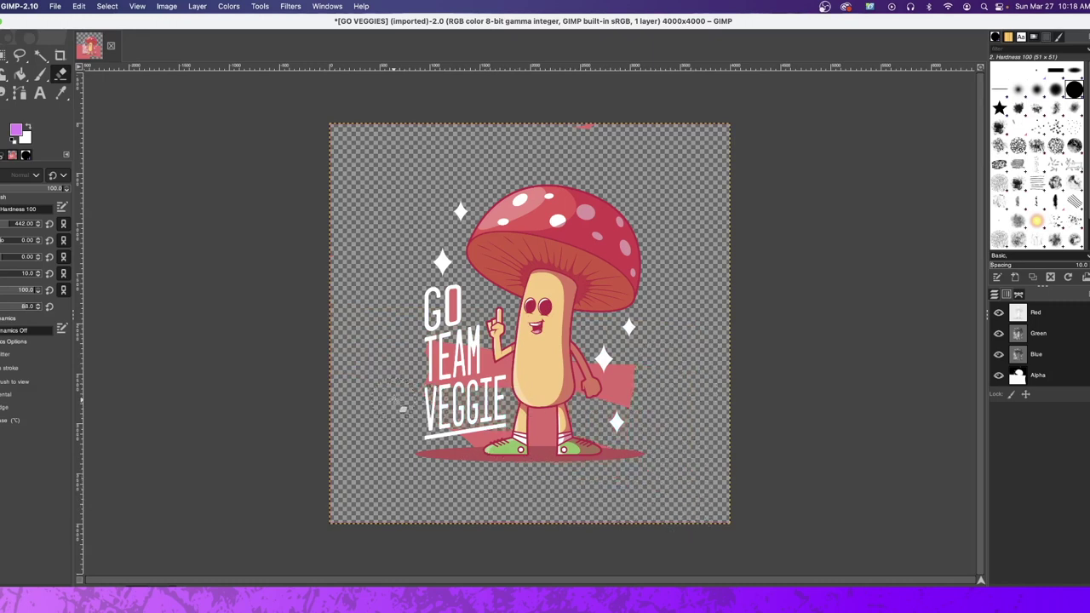
pyautogui.moveTo(596, 370)
pyautogui.mouseDown()
pyautogui.moveTo(637, 407)
pyautogui.moveTo(615, 373)
pyautogui.mouseUp()
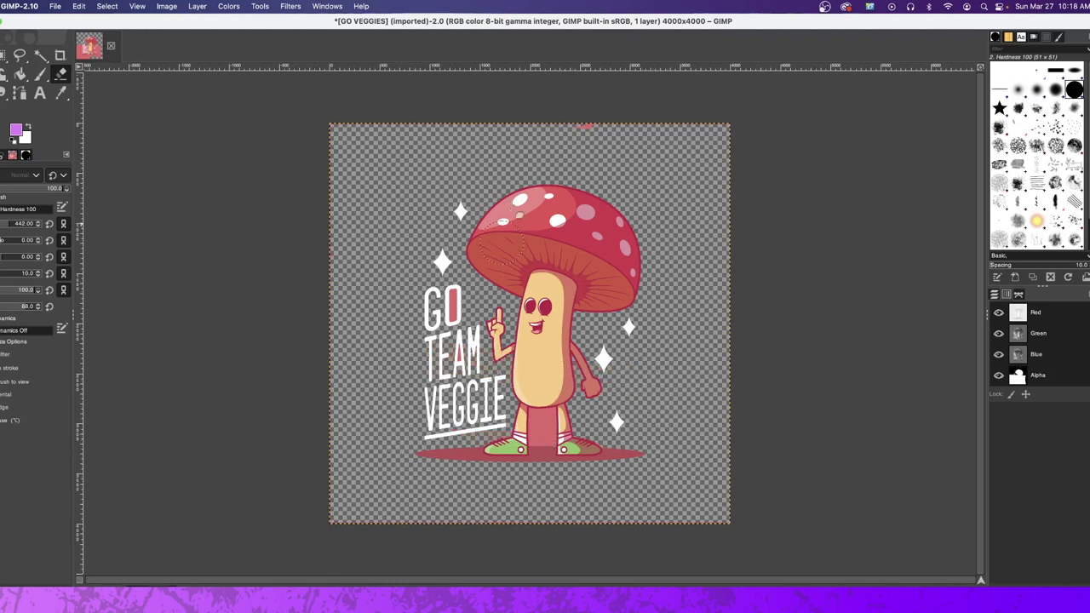
# Step: Select and erase the pink areas enclosed by the O of GO and the A of TEAM
pyautogui.click(40, 54)
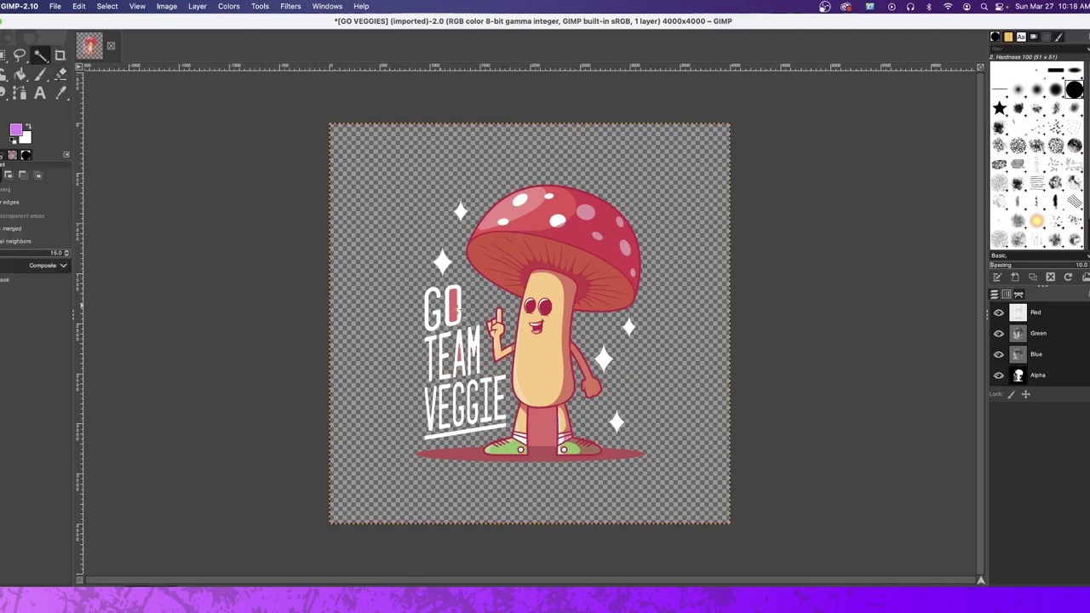
pyautogui.click(60, 74)
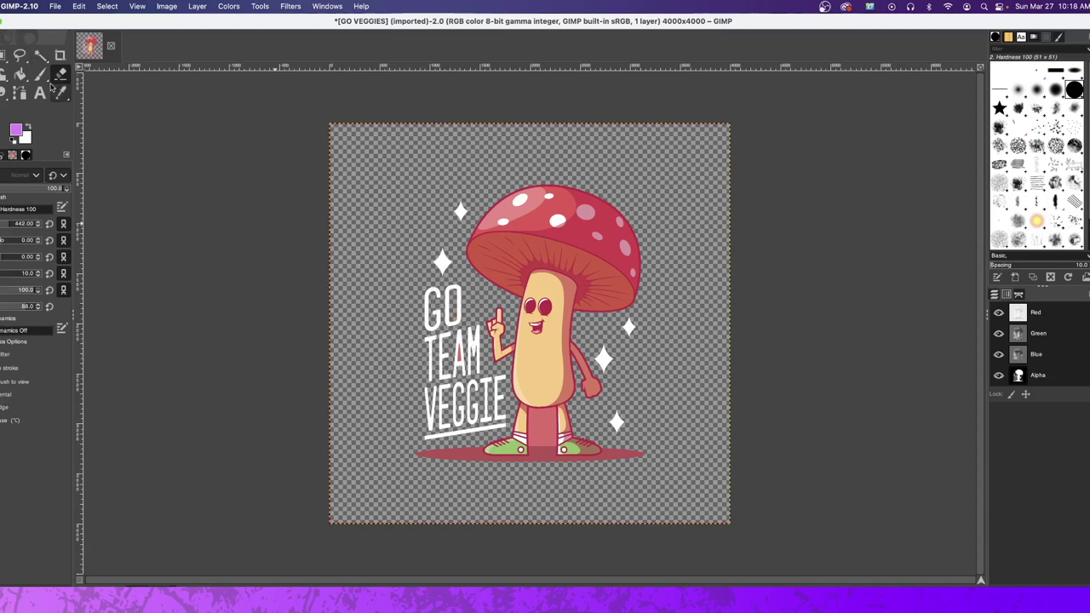
pyautogui.click(40, 55)
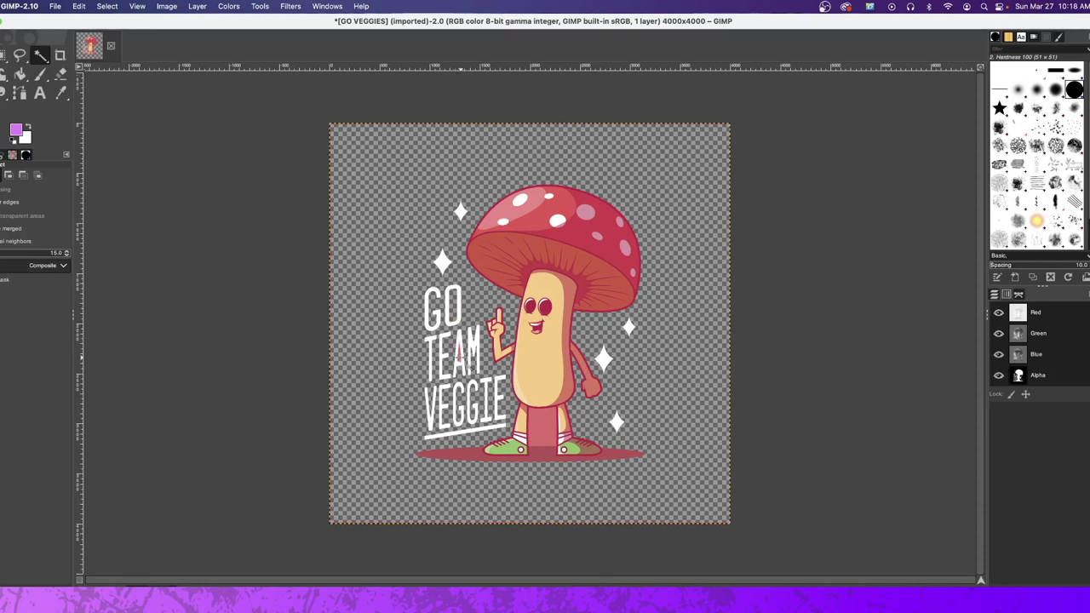
pyautogui.click(61, 73)
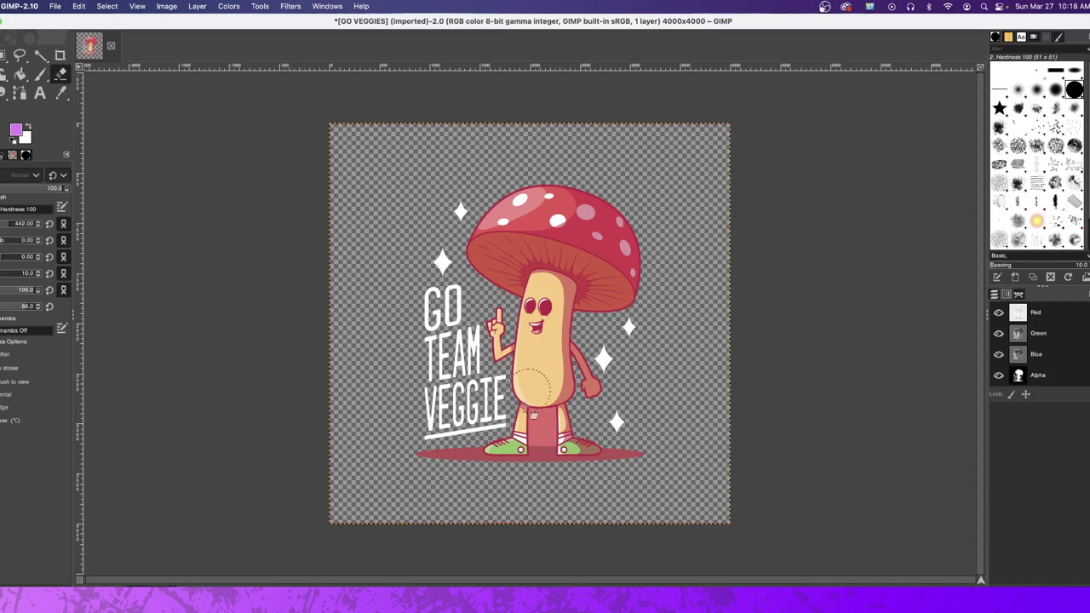
# Step: Select and erase the pink area between the mushroom's legs
pyautogui.click(40, 55)
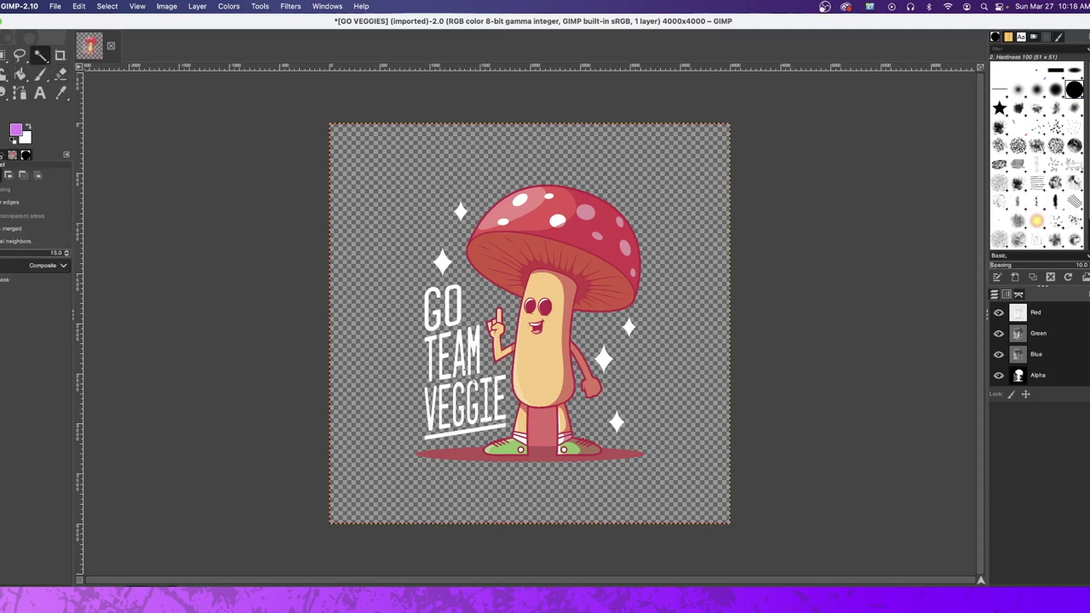
pyautogui.hotkey('shift', 'e')
pyautogui.click(543, 424)
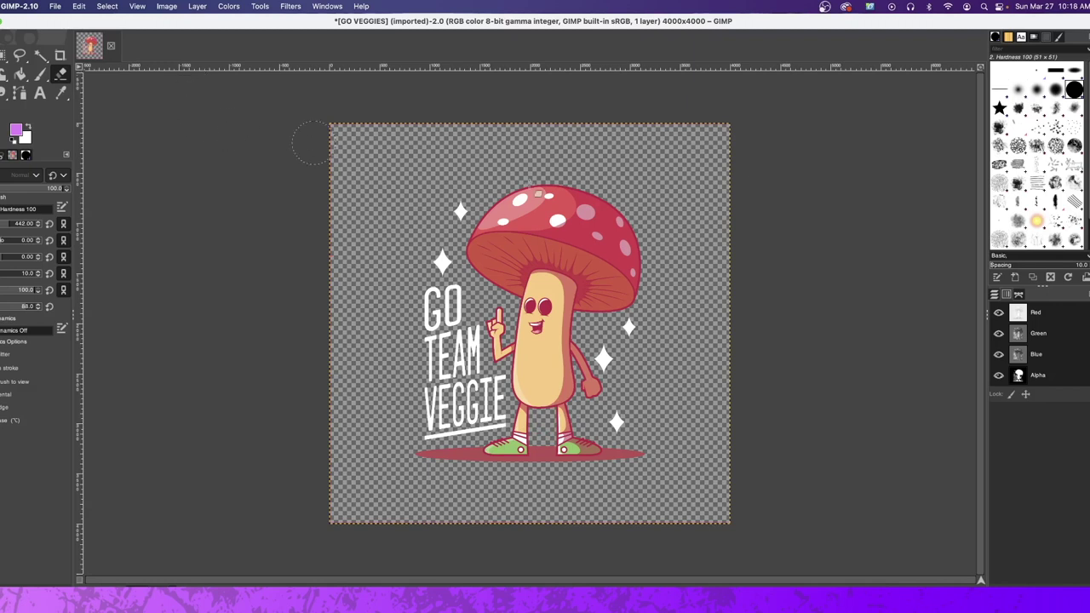
pyautogui.click(40, 53)
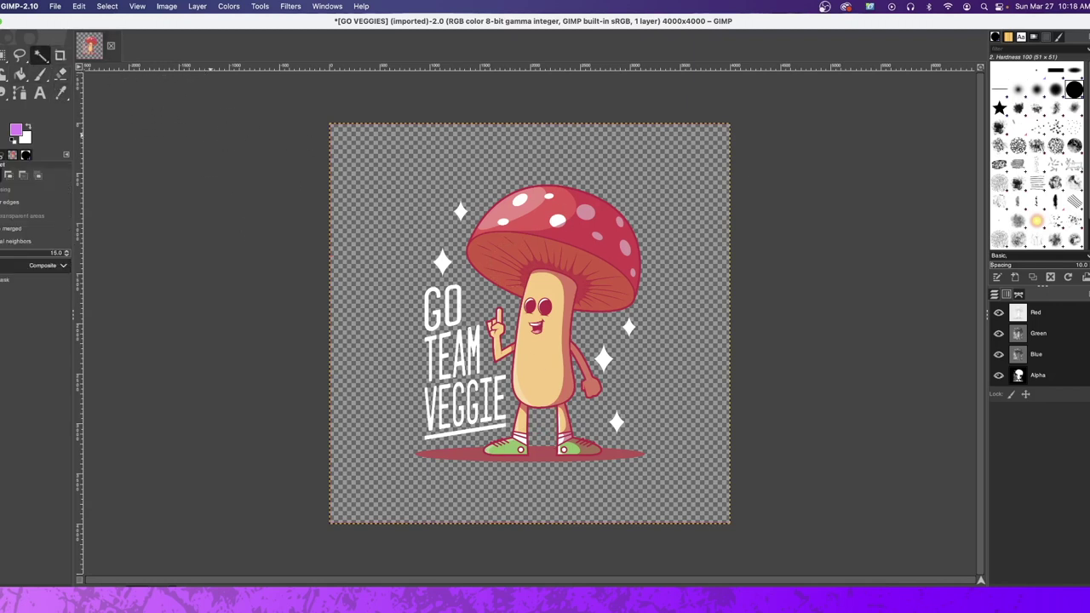
# Step: Clear the selection and erase the GO TEAM VEGGIE lettering together with its underline
pyautogui.click(60, 75)
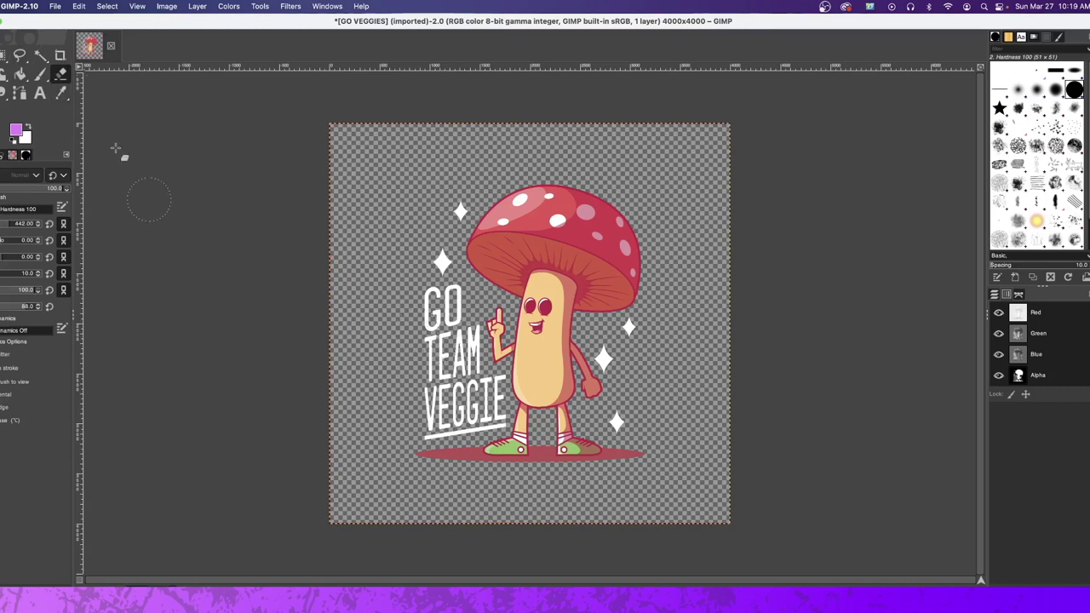
pyautogui.click(105, 6)
pyautogui.click(106, 7)
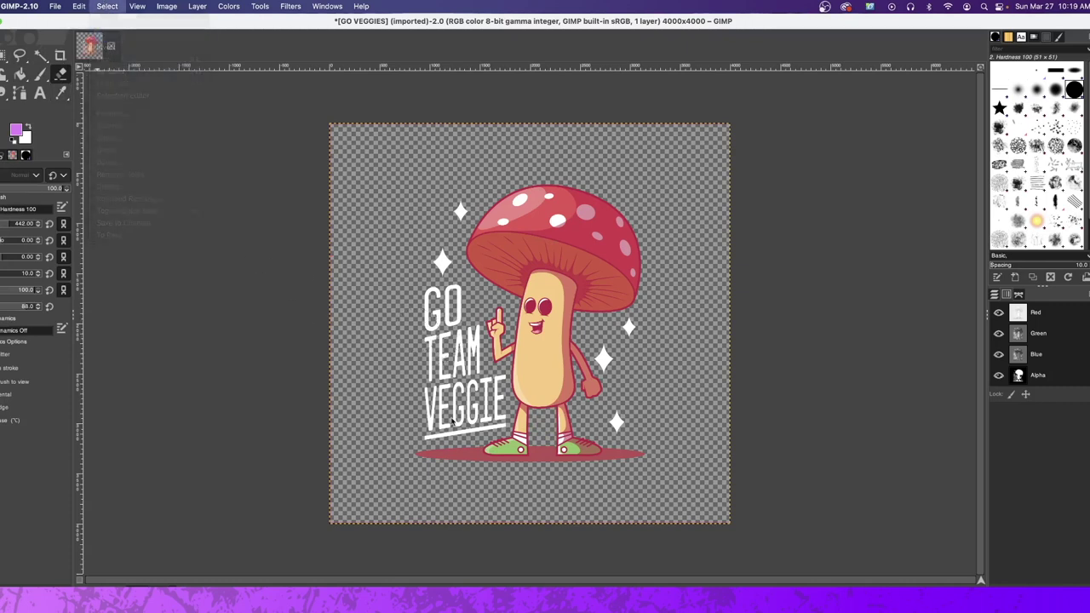
pyautogui.moveTo(471, 418)
pyautogui.mouseDown()
pyautogui.moveTo(430, 430)
pyautogui.moveTo(450, 383)
pyautogui.moveTo(435, 293)
pyautogui.moveTo(459, 317)
pyautogui.moveTo(451, 294)
pyautogui.moveTo(443, 349)
pyautogui.moveTo(470, 345)
pyautogui.moveTo(460, 402)
pyautogui.moveTo(490, 390)
pyautogui.moveTo(477, 388)
pyautogui.moveTo(501, 423)
pyautogui.moveTo(489, 429)
pyautogui.mouseUp()
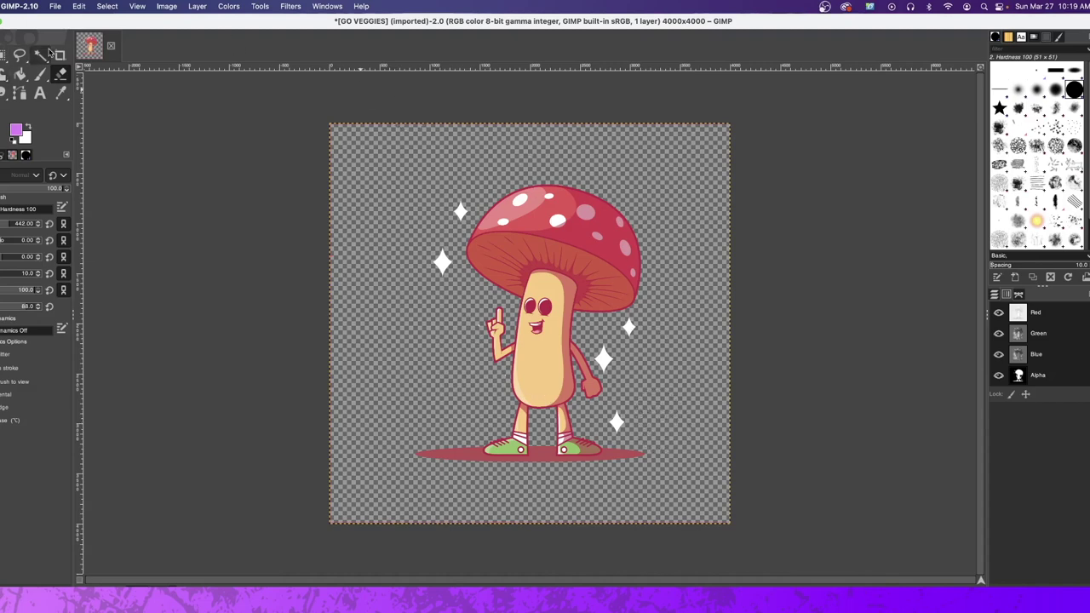
# Step: Export the mushroom cutout as GO VEGGIES.png in the go-veggies download folder
pyautogui.click(55, 6)
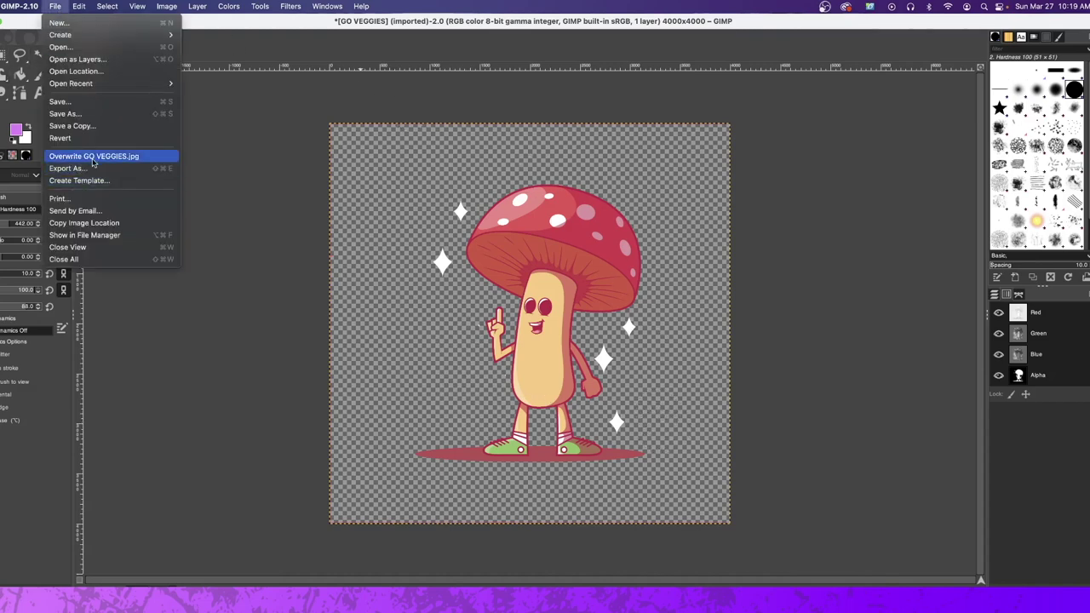
pyautogui.click(88, 170)
pyautogui.click(214, 39)
pyautogui.press('BackSpace')
pyautogui.press('BackSpace')
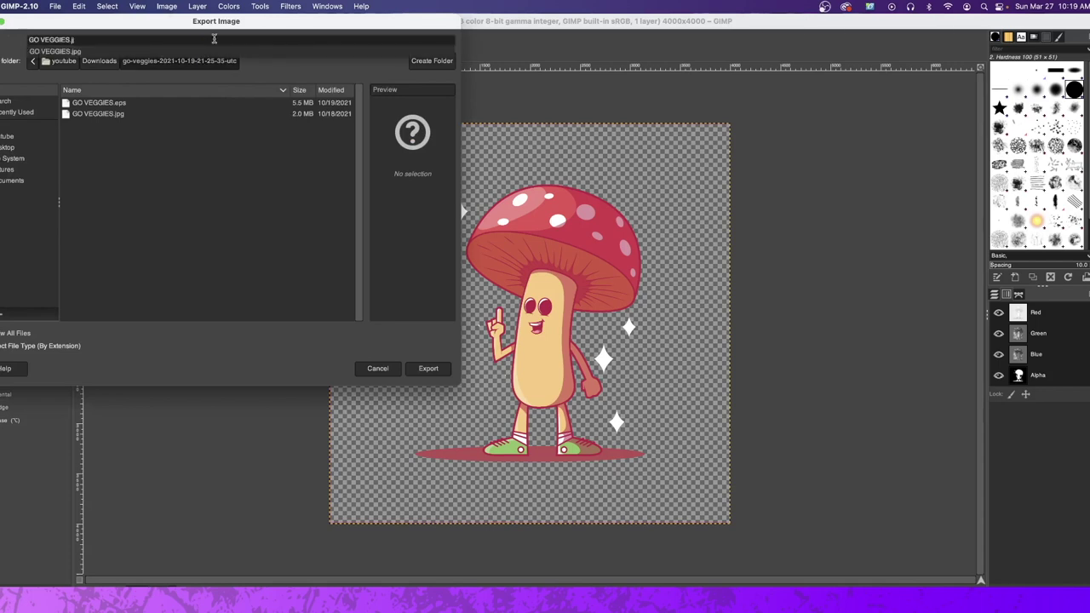
pyautogui.write('png')
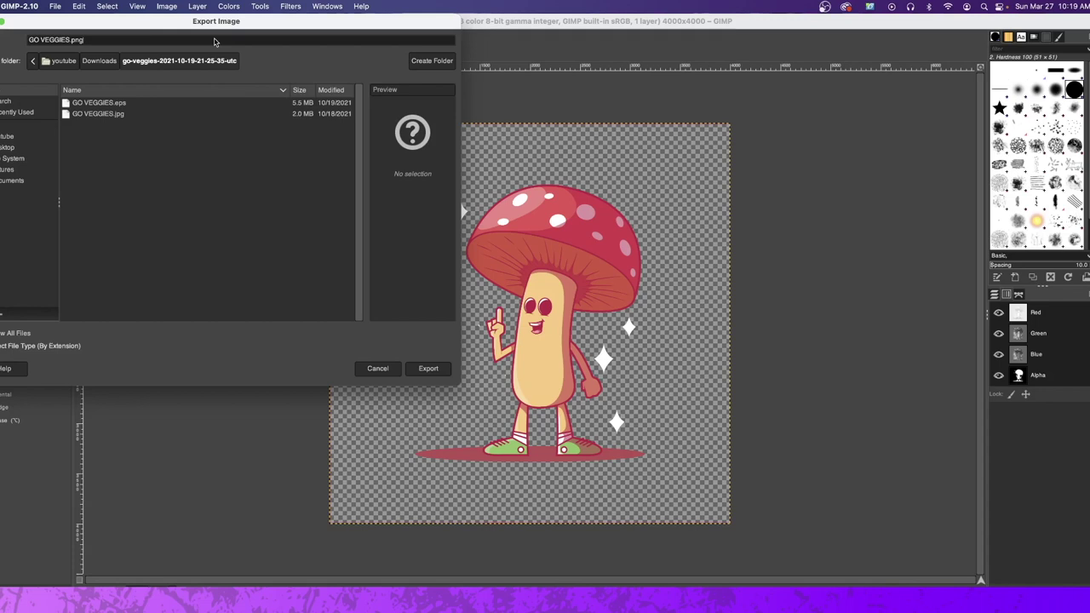
pyautogui.click(429, 369)
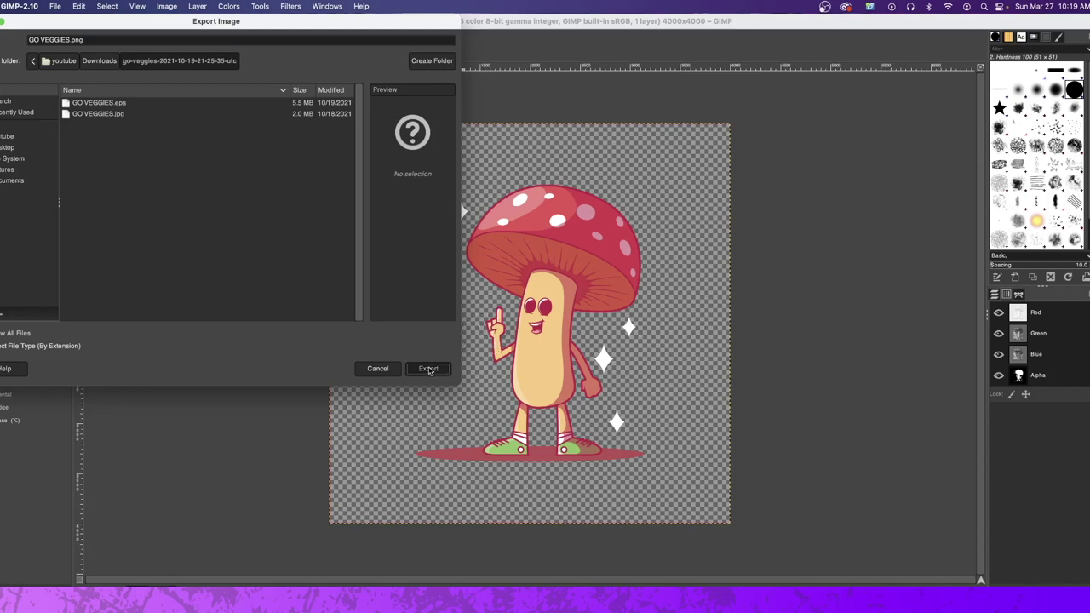
pyautogui.click(587, 429)
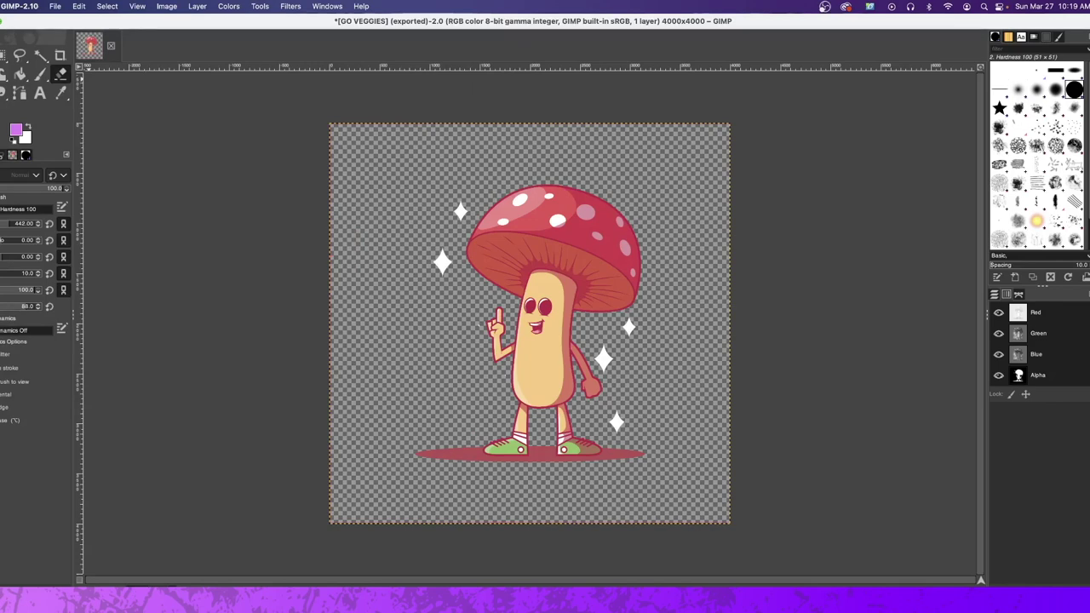
# Step: Quit GIMP, discarding the unsaved changes, and upload the exported GO VEGGIES.png to the Canva design
pyautogui.press('super+q')
pyautogui.click(137, 155)
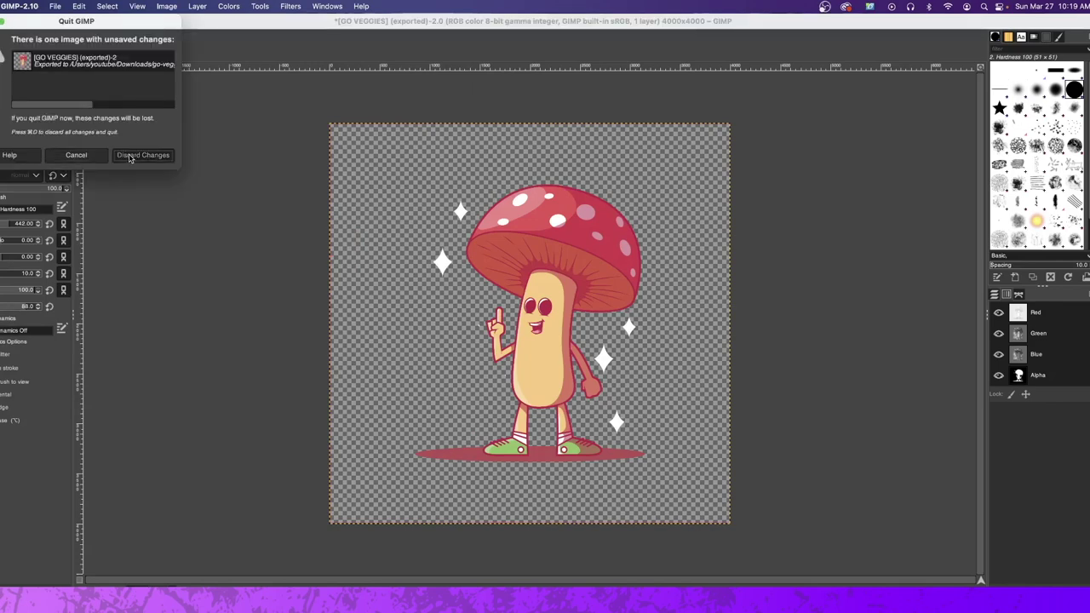
pyautogui.moveTo(849, 164); pyautogui.dragTo(104, 254)
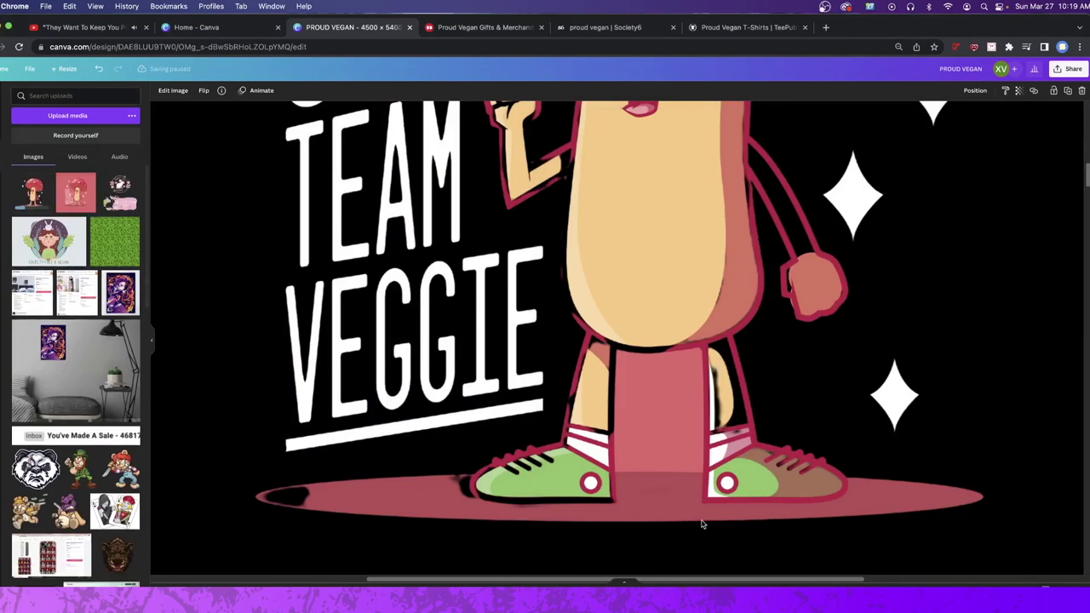
# Step: Replace the old Go Team Veggie graphic on page 1 with the newly uploaded mushroom cutout
pyautogui.press('Delete')
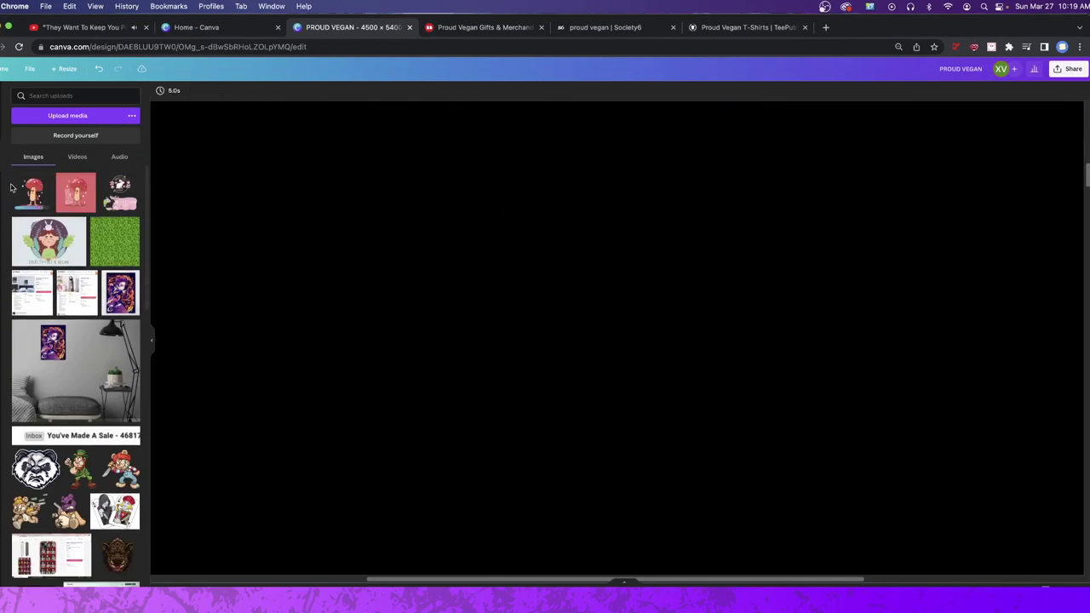
pyautogui.keyDown('ctrl'); pyautogui.scroll(-5, 846, 538); pyautogui.keyUp('ctrl')
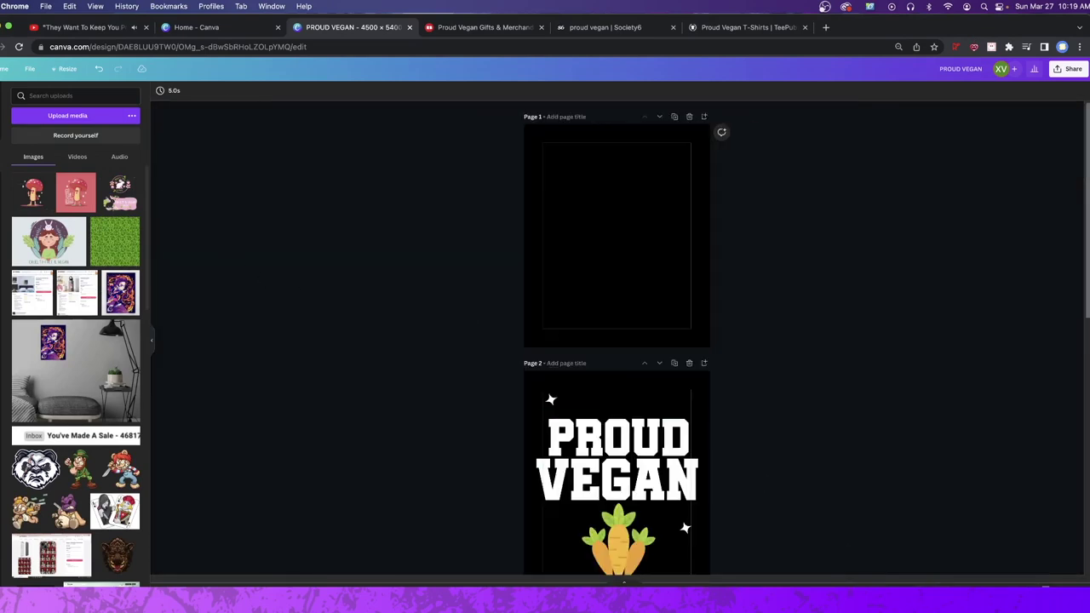
pyautogui.click(38, 207)
pyautogui.moveTo(647, 269); pyautogui.dragTo(656, 156)
# Step: Copy the PROUD and VEGAN texts from page 2 to page 1, placing PROUD above and VEGAN below the mushroom
pyautogui.click(674, 442)
pyautogui.doubleClick(674, 442)
pyautogui.hotkey('ctrl', 'c')
pyautogui.click(656, 246)
pyautogui.hotkey('ctrl', 'v')
pyautogui.click(621, 498)
pyautogui.doubleClick(621, 481)
pyautogui.hotkey('ctrl', 'c')
pyautogui.hotkey('ctrl', 'v')
pyautogui.moveTo(621, 490); pyautogui.dragTo(624, 294)
# Step: Crop the empty margins of the mushroom image on page 1 so its frame fits between PROUD and VEGAN
pyautogui.click(624, 226)
pyautogui.doubleClick(653, 182)
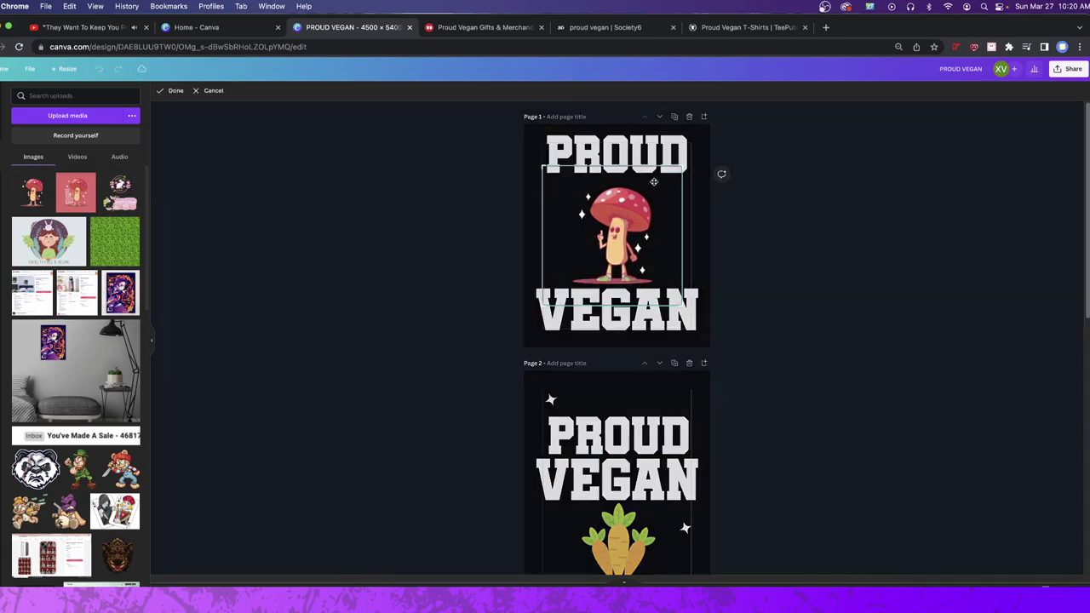
pyautogui.moveTo(682, 167); pyautogui.dragTo(672, 179)
pyautogui.moveTo(538, 312); pyautogui.dragTo(553, 298)
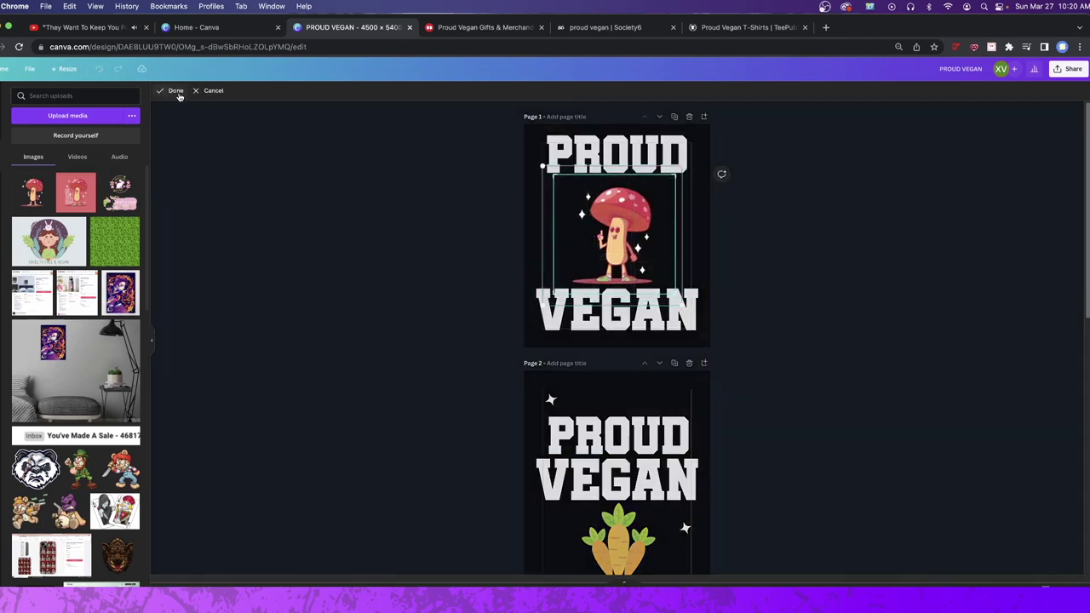
pyautogui.click(175, 90)
pyautogui.click(969, 281)
# Step: Enlarge the cropped mushroom slightly so it fills the space between PROUD and VEGAN
pyautogui.click(614, 249)
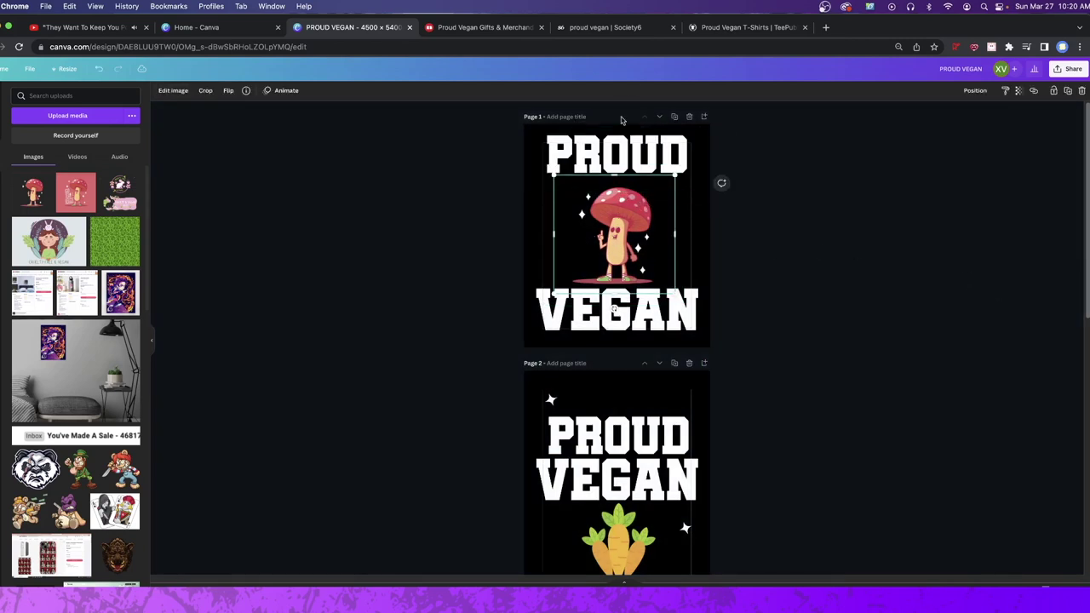
pyautogui.scroll(-1, 624, 121)
pyautogui.moveTo(677, 159); pyautogui.dragTo(678, 154)
pyautogui.scroll(-1, 657, 171)
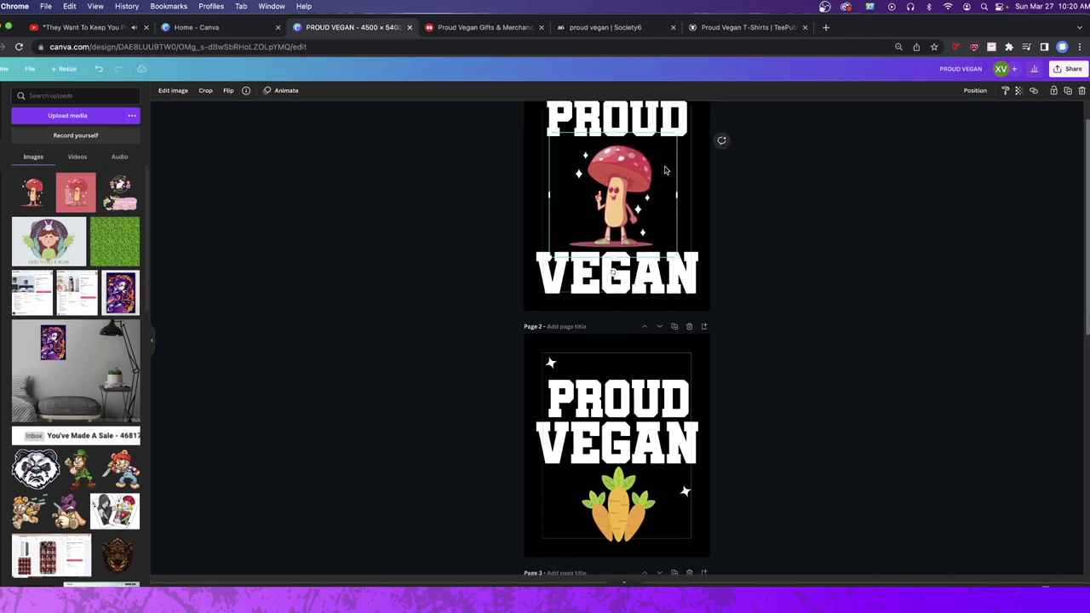
# Step: Duplicate page 1 and change PROUD to TEAM on the copy
pyautogui.scroll(2, 660, 154)
pyautogui.click(673, 115)
pyautogui.scroll(-2, 668, 124)
pyautogui.click(673, 158)
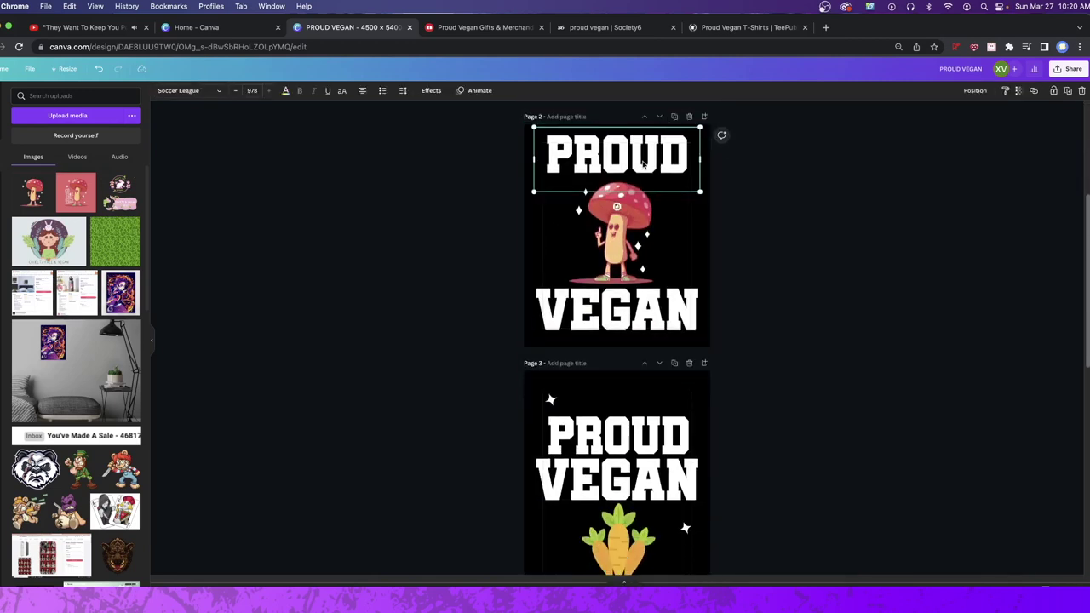
pyautogui.moveTo(692, 157); pyautogui.dragTo(423, 128)
pyautogui.write('TEAM')
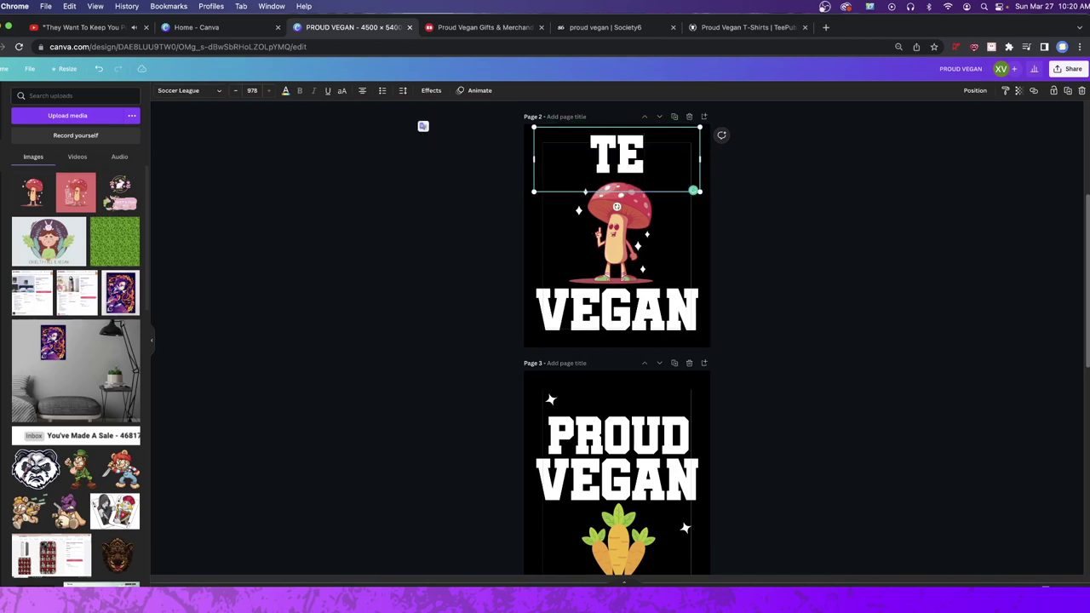
pyautogui.click(669, 305)
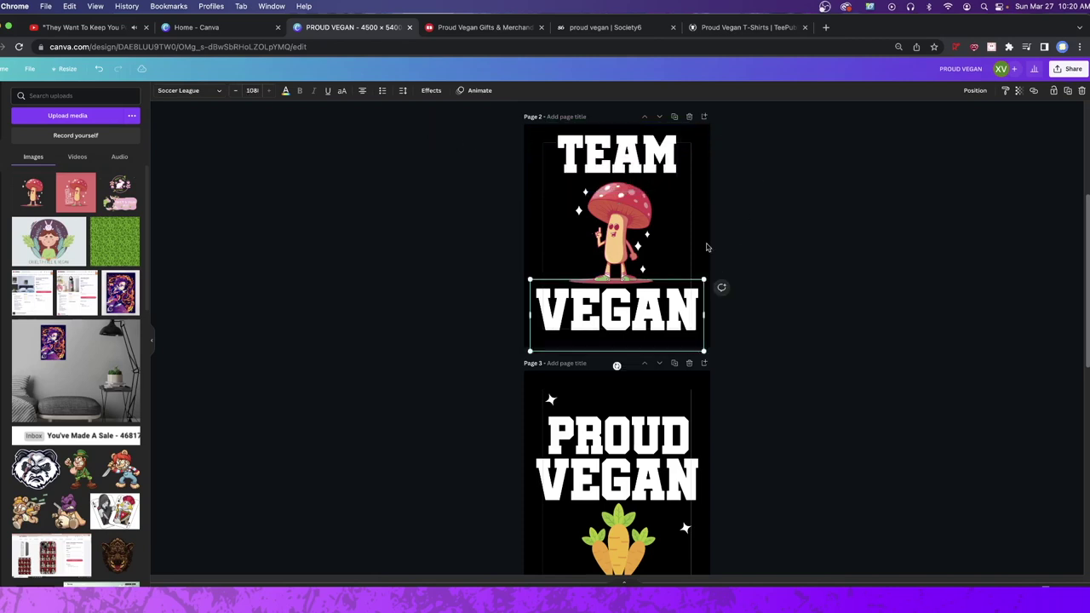
# Step: Duplicate the TEAM VEGAN page and change VEGAN to VEGGY on the copy
pyautogui.click(741, 151)
pyautogui.click(674, 117)
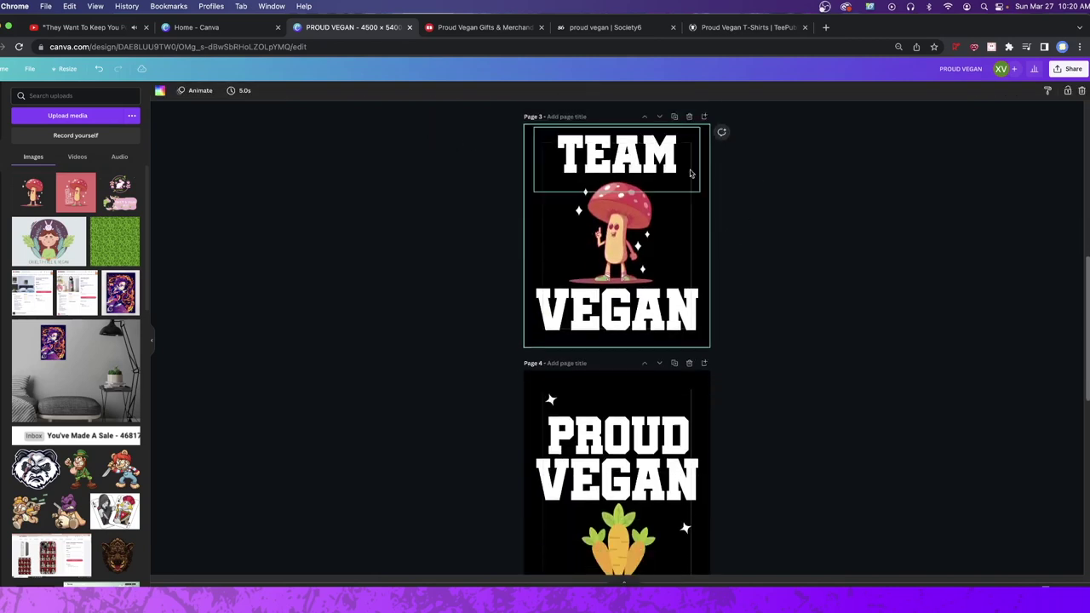
pyautogui.click(640, 330)
pyautogui.moveTo(640, 310); pyautogui.dragTo(698, 349)
pyautogui.press('BackSpace')
pyautogui.write('GY')
pyautogui.click(843, 360)
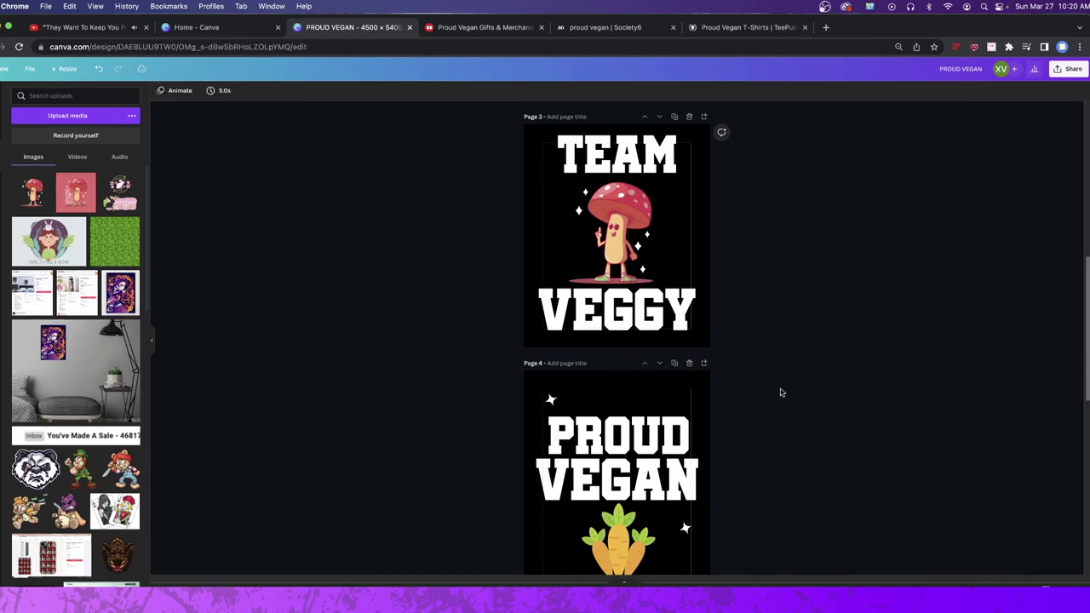
# Step: Duplicate page 4, the block-letter PROUD VEGAN design with the carrots
pyautogui.scroll(-10, 753, 374)
pyautogui.scroll(15, 730, 361)
pyautogui.scroll(-5, 647, 383)
pyautogui.scroll(-6, 575, 465)
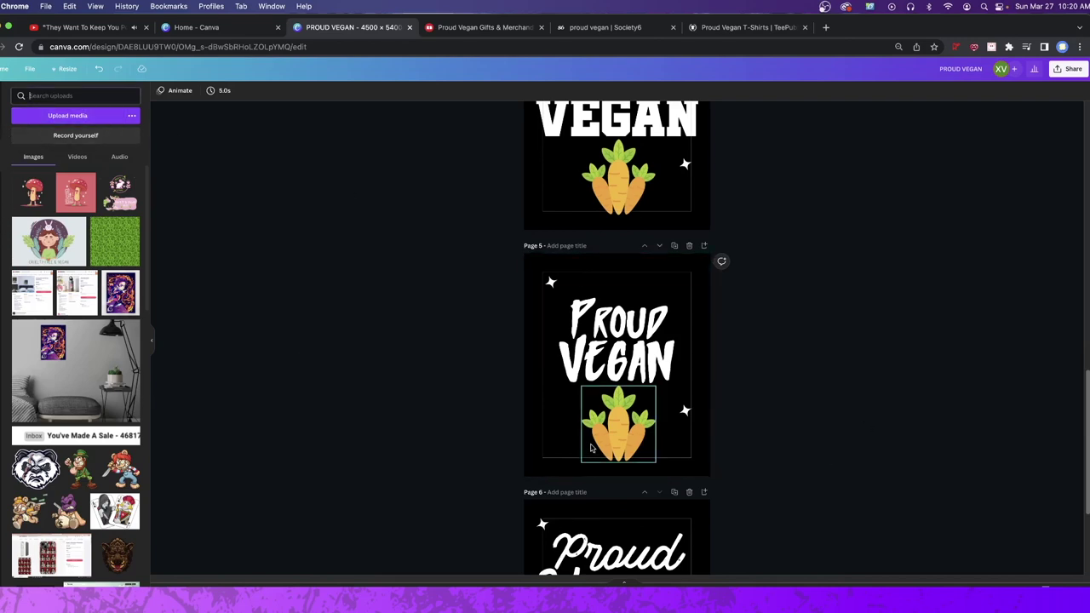
pyautogui.scroll(-3, 621, 426)
pyautogui.scroll(6, 661, 476)
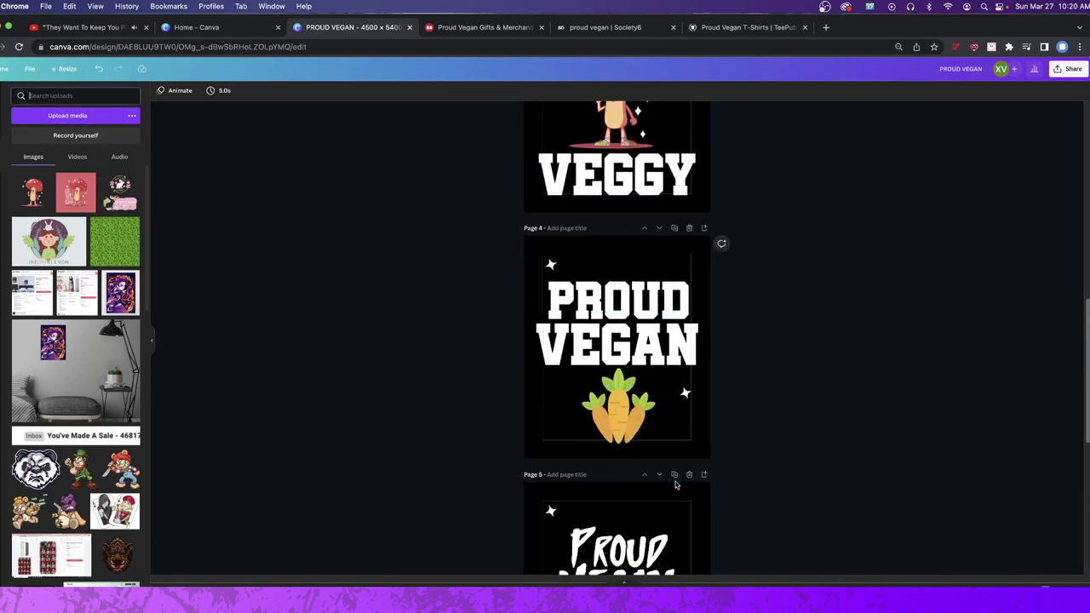
pyautogui.click(674, 227)
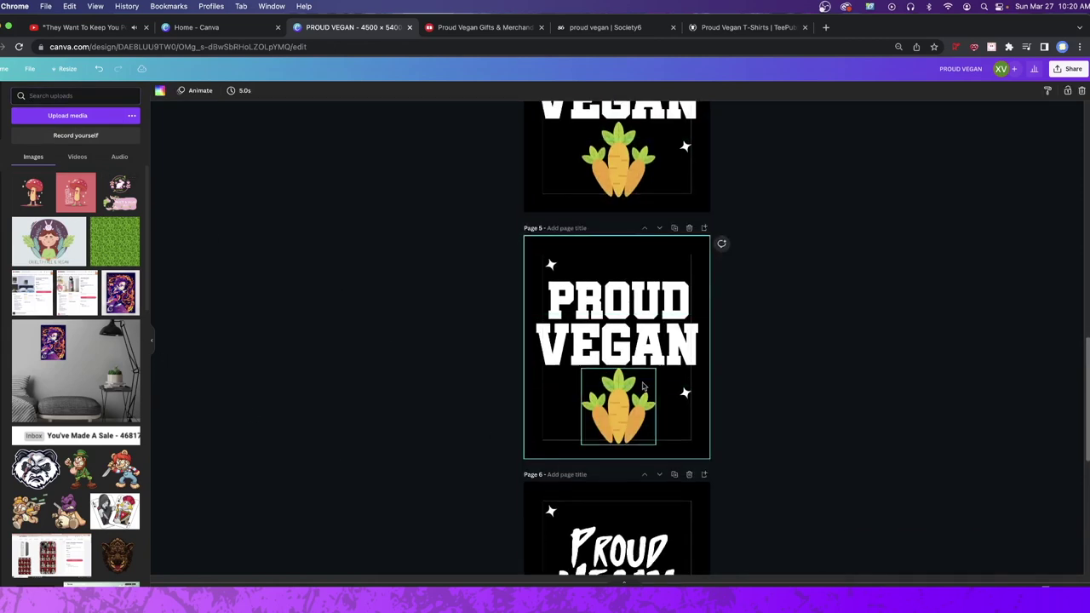
# Step: Add the uploaded cruelty-free graphic to page 5, crop it to the pink banner and place it below VEGAN
pyautogui.moveTo(120, 194); pyautogui.dragTo(665, 439)
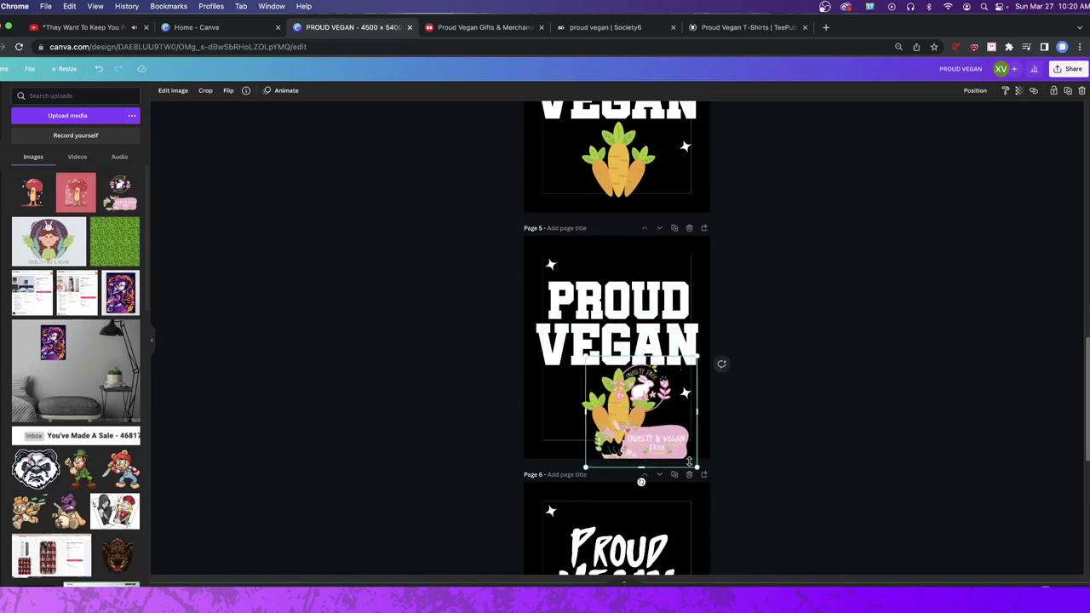
pyautogui.doubleClick(681, 451)
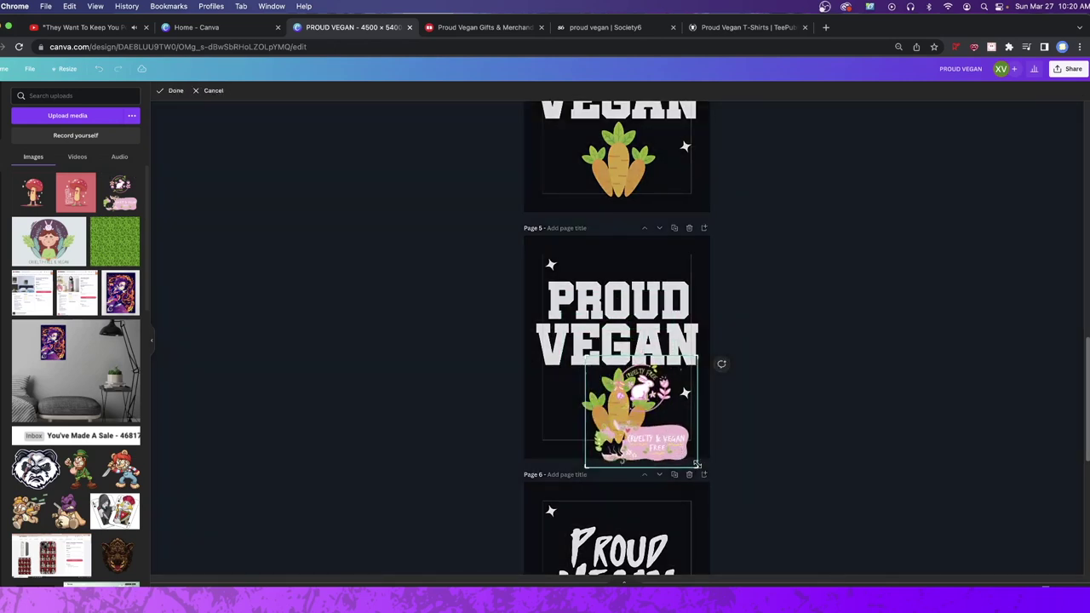
pyautogui.moveTo(699, 357); pyautogui.dragTo(702, 417)
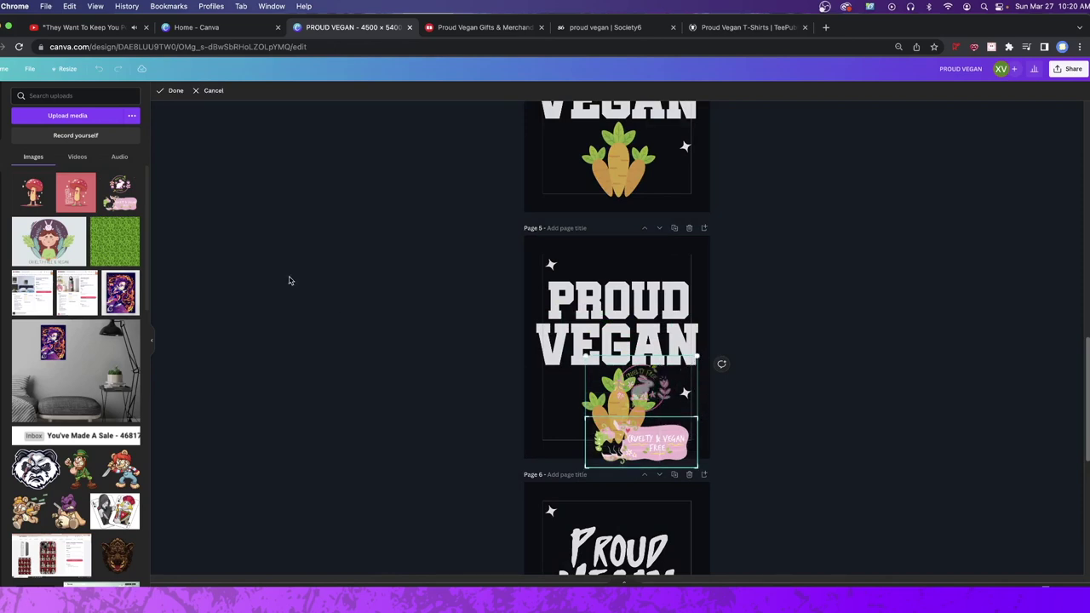
pyautogui.click(172, 91)
pyautogui.moveTo(670, 436); pyautogui.dragTo(647, 394)
# Step: Delete the carrots from page 5
pyautogui.click(615, 300)
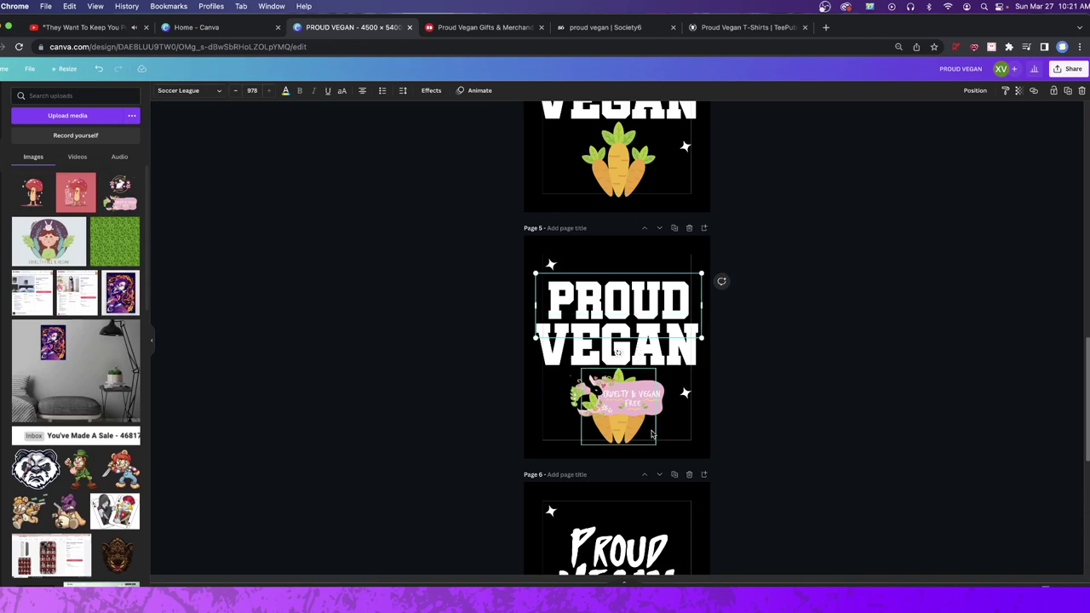
pyautogui.click(582, 344)
pyautogui.press('Delete')
# Step: Replace the pink banner on page 5 with the same upload cropped to the round rabbit badge, centred below VEGAN
pyautogui.click(617, 393)
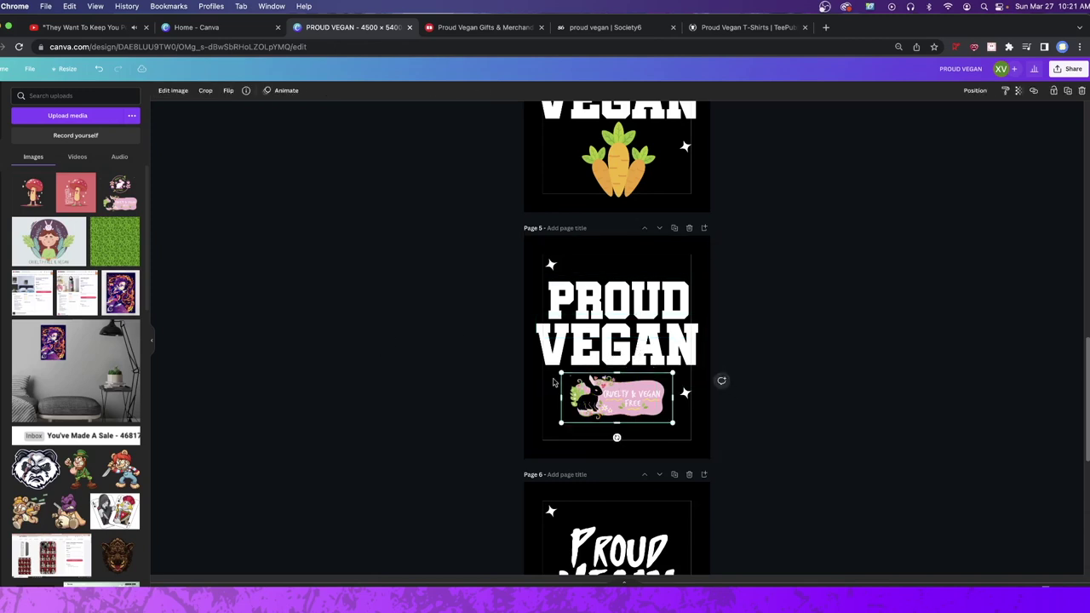
pyautogui.press('Delete')
pyautogui.click(119, 192)
pyautogui.moveTo(643, 390); pyautogui.dragTo(667, 394)
pyautogui.doubleClick(637, 433)
pyautogui.click(173, 90)
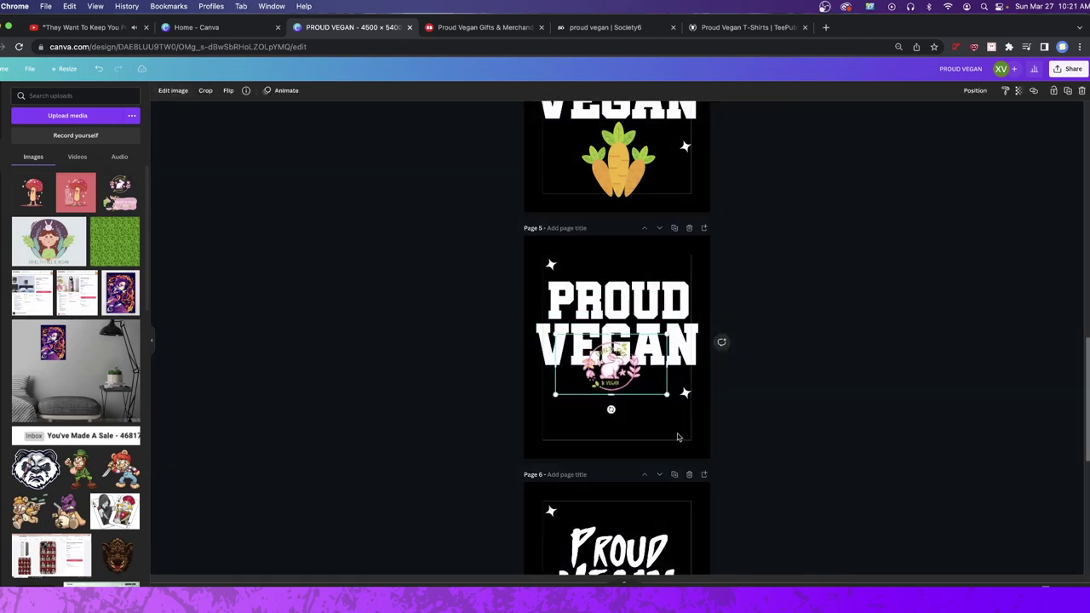
pyautogui.moveTo(642, 384); pyautogui.dragTo(648, 430)
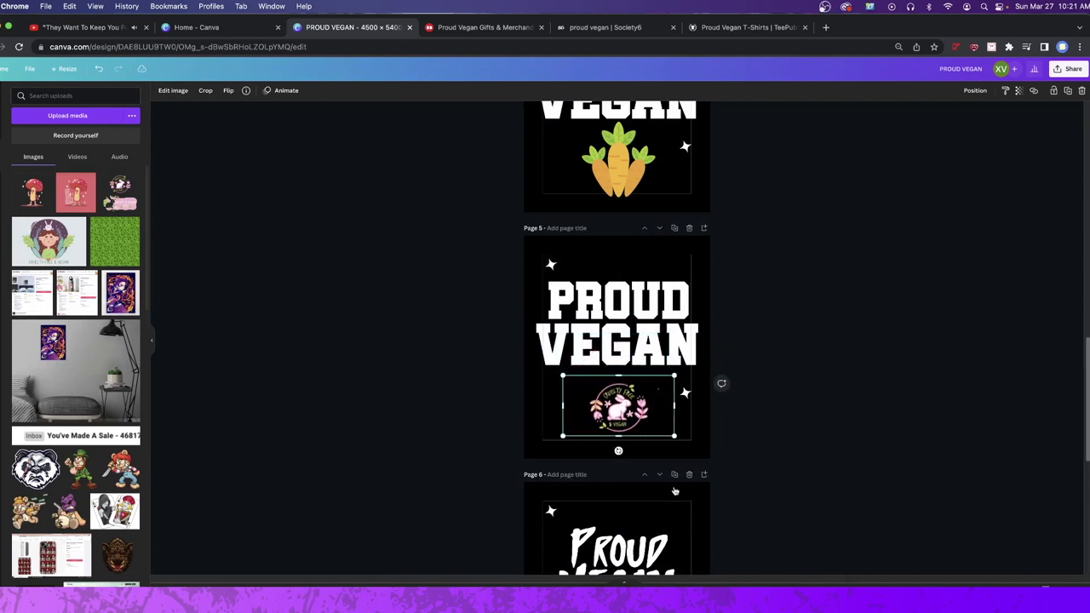
# Step: Try resizing the round rabbit badge on page 5, and remove it from the page
pyautogui.click(677, 372)
pyautogui.click(672, 380)
pyautogui.moveTo(673, 376); pyautogui.dragTo(912, 247)
pyautogui.moveTo(584, 440); pyautogui.dragTo(243, 275)
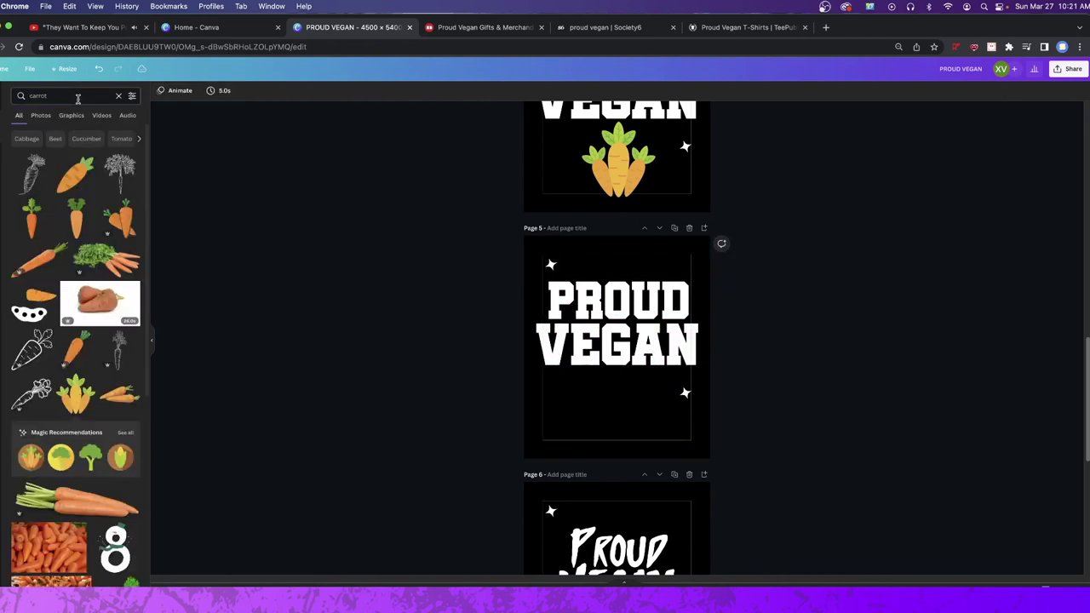
# Step: Search the elements for "rabbit" and place the white sitting rabbit silhouette below VEGAN on page 5
pyautogui.click(68, 95)
pyautogui.press('BackSpace')
pyautogui.press('BackSpace')
pyautogui.press('BackSpace')
pyautogui.press('BackSpace')
pyautogui.press('BackSpace')
pyautogui.press('BackSpace')
pyautogui.write('r')
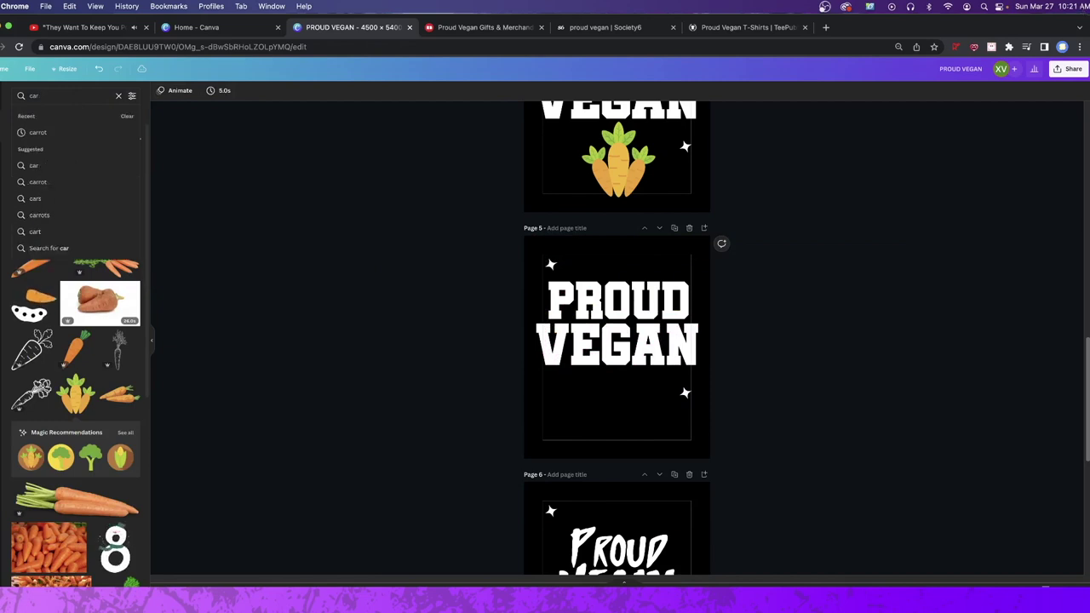
pyautogui.write('abbit')
pyautogui.press('Return')
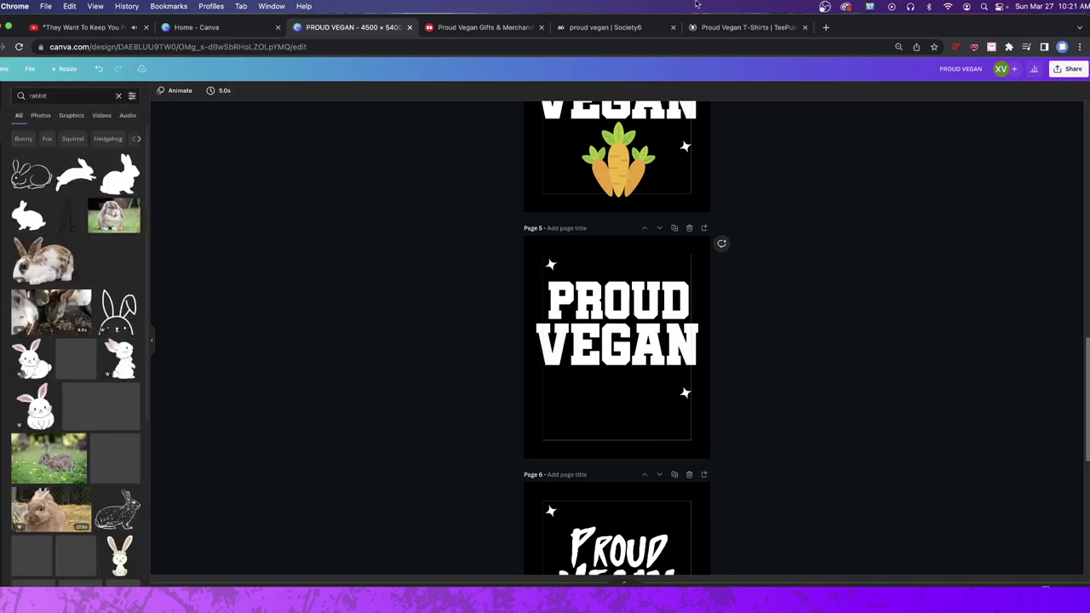
pyautogui.click(124, 181)
pyautogui.moveTo(616, 360); pyautogui.dragTo(611, 400)
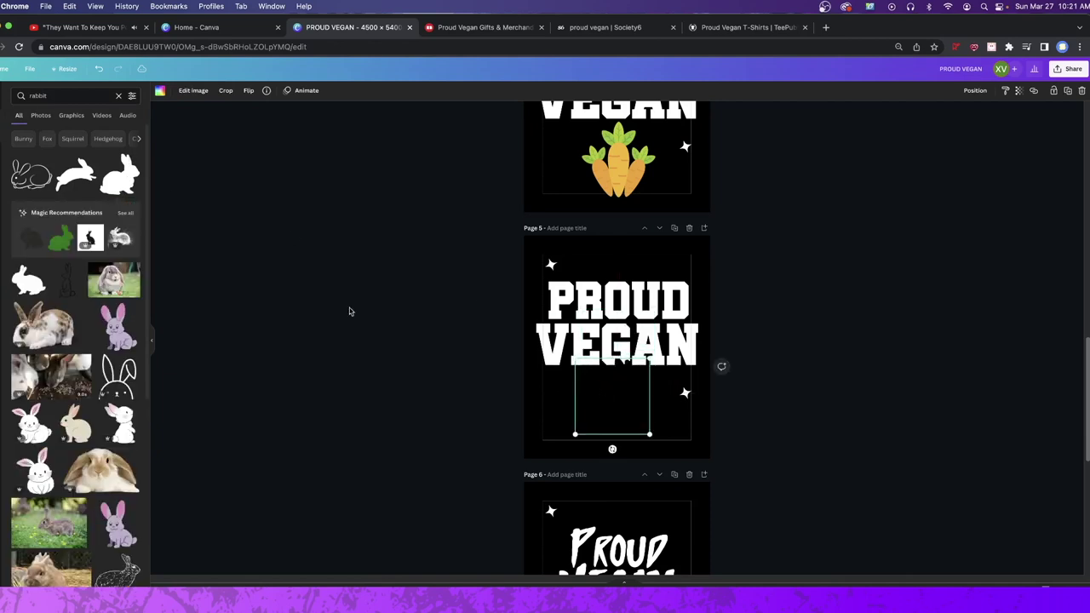
# Step: Recolour the rabbit on page 5 white, and respace PROUD, VEGAN and the rabbit so they do not overlap
pyautogui.click(159, 91)
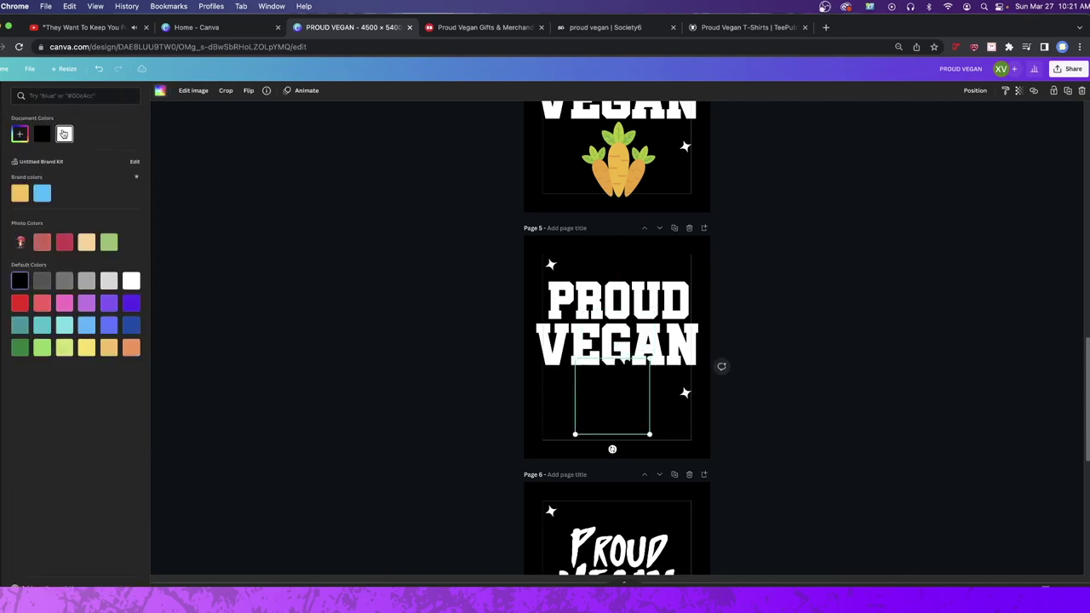
pyautogui.click(63, 135)
pyautogui.moveTo(625, 310); pyautogui.dragTo(626, 300)
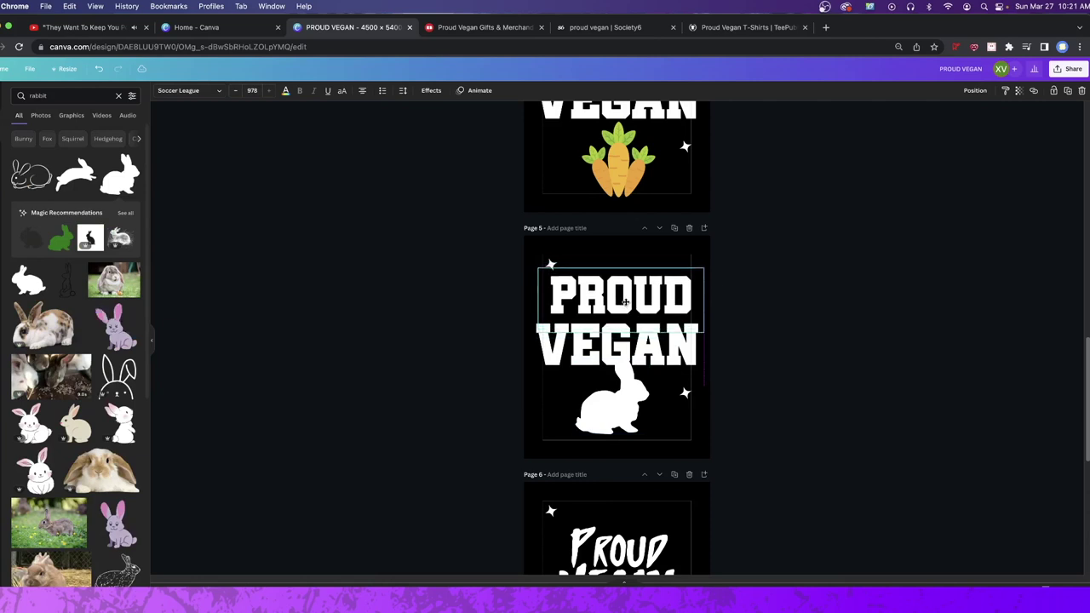
pyautogui.moveTo(648, 344); pyautogui.dragTo(648, 339)
pyautogui.moveTo(628, 298); pyautogui.dragTo(627, 293)
pyautogui.moveTo(620, 345); pyautogui.dragTo(620, 335)
pyautogui.moveTo(617, 389); pyautogui.dragTo(620, 393)
# Step: Duplicate page 5, delete PROUD and VEGAN from the copy, and move its rabbit to the upper half
pyautogui.click(673, 227)
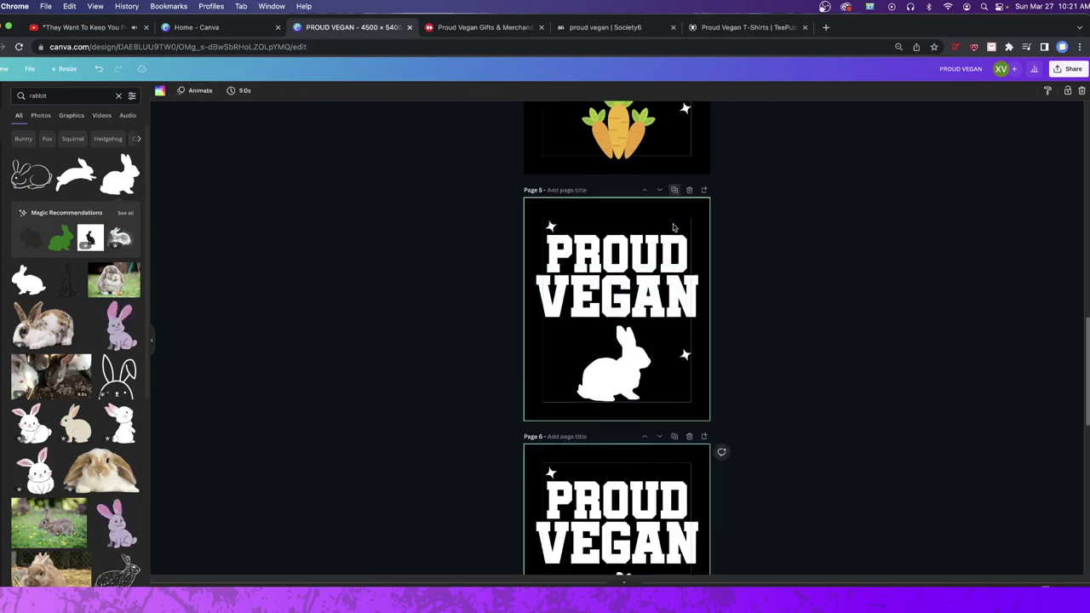
pyautogui.click(644, 297)
pyautogui.press('Delete')
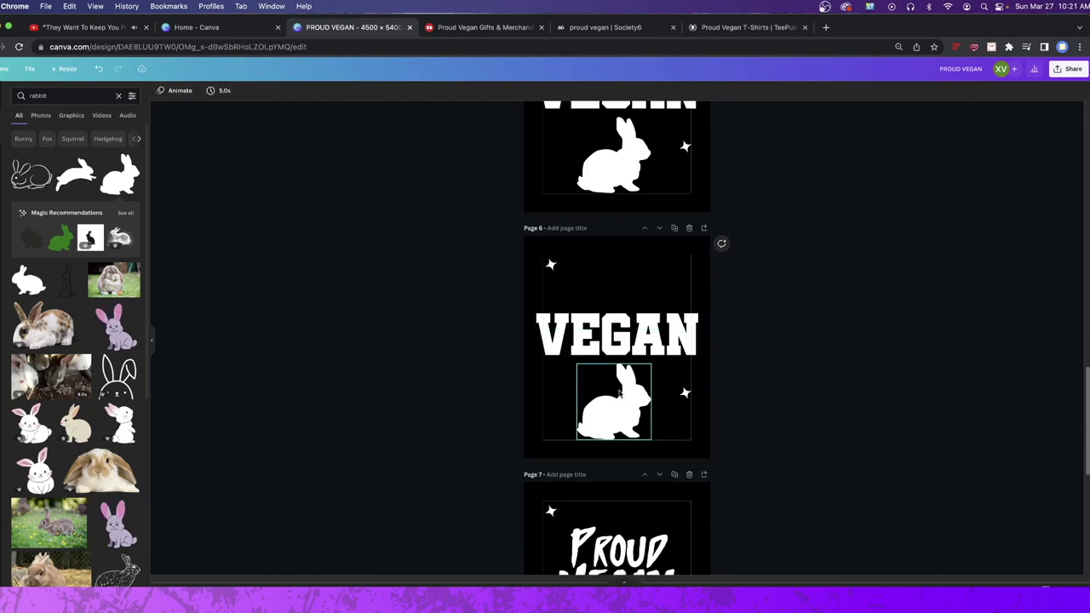
pyautogui.press('Delete')
pyautogui.moveTo(626, 396); pyautogui.dragTo(629, 310)
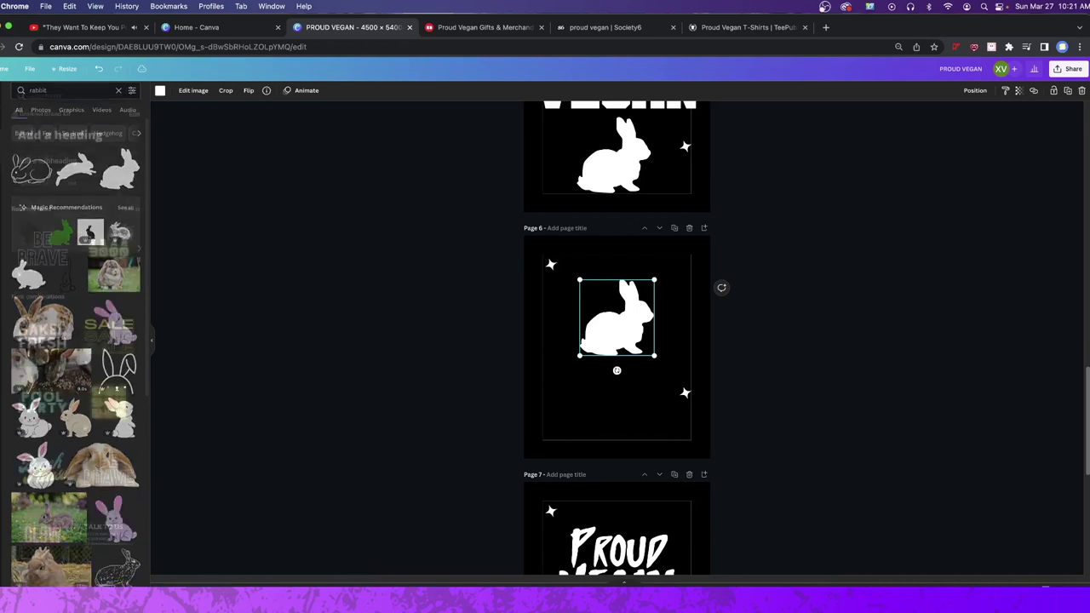
# Step: Add the heading BE CRUELTY to page 6, widened to a single line and placed above the rabbit
pyautogui.click(4, 196)
pyautogui.click(70, 143)
pyautogui.write('VEGAN')
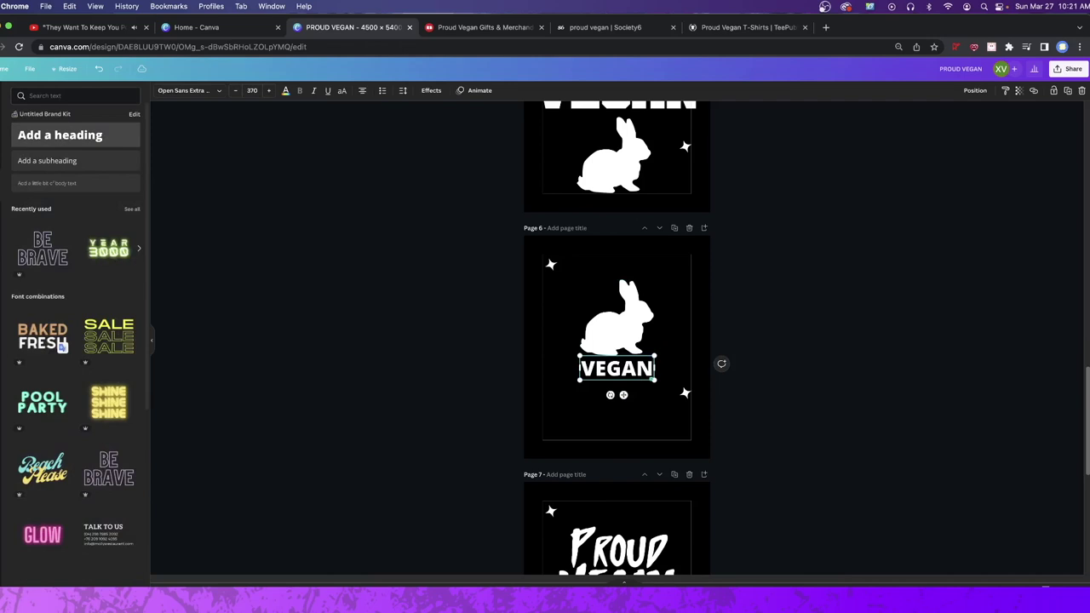
pyautogui.press('BackSpace')
pyautogui.press('BackSpace')
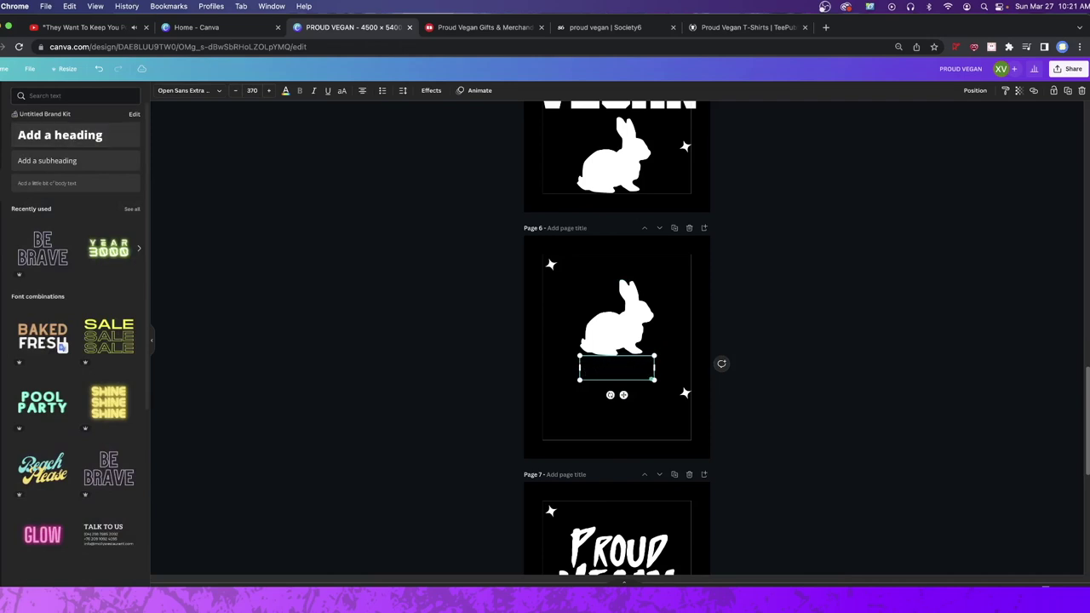
pyautogui.write('CRUEL TY')
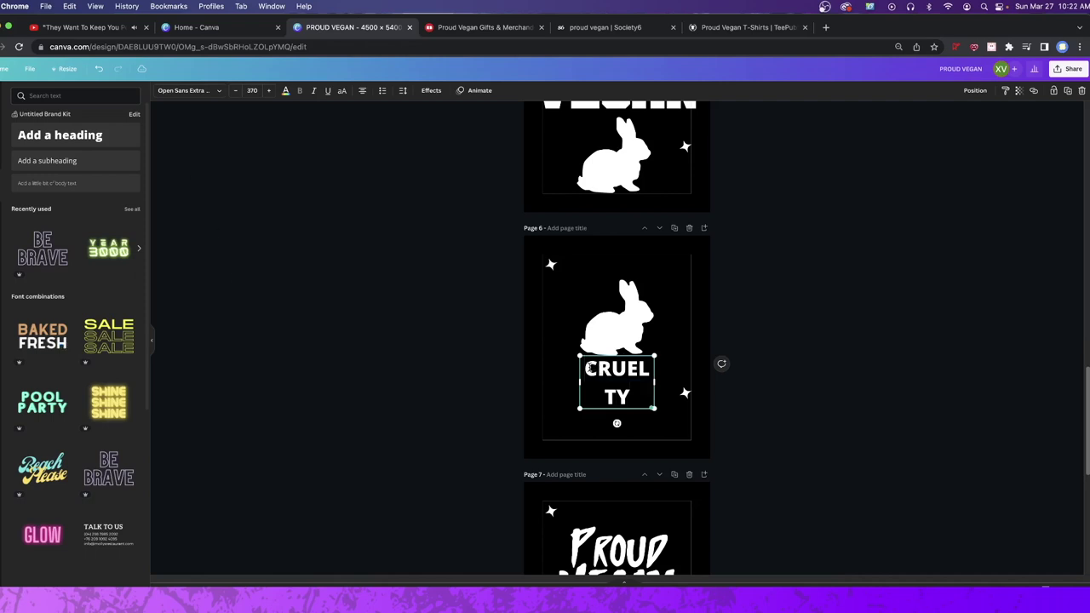
pyautogui.click(583, 369)
pyautogui.write('BE')
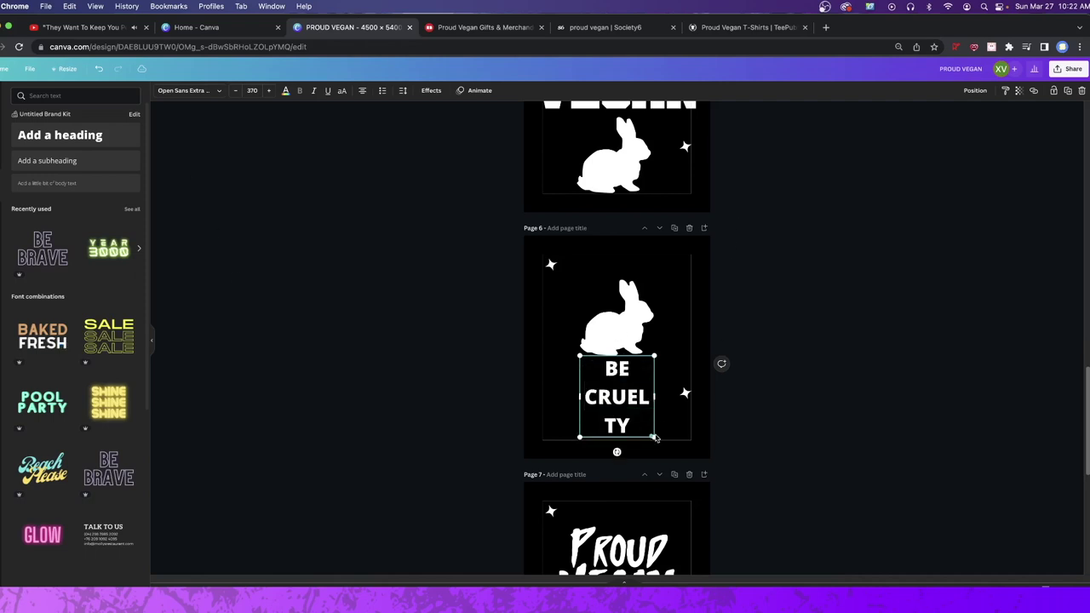
pyautogui.moveTo(664, 400); pyautogui.dragTo(717, 398)
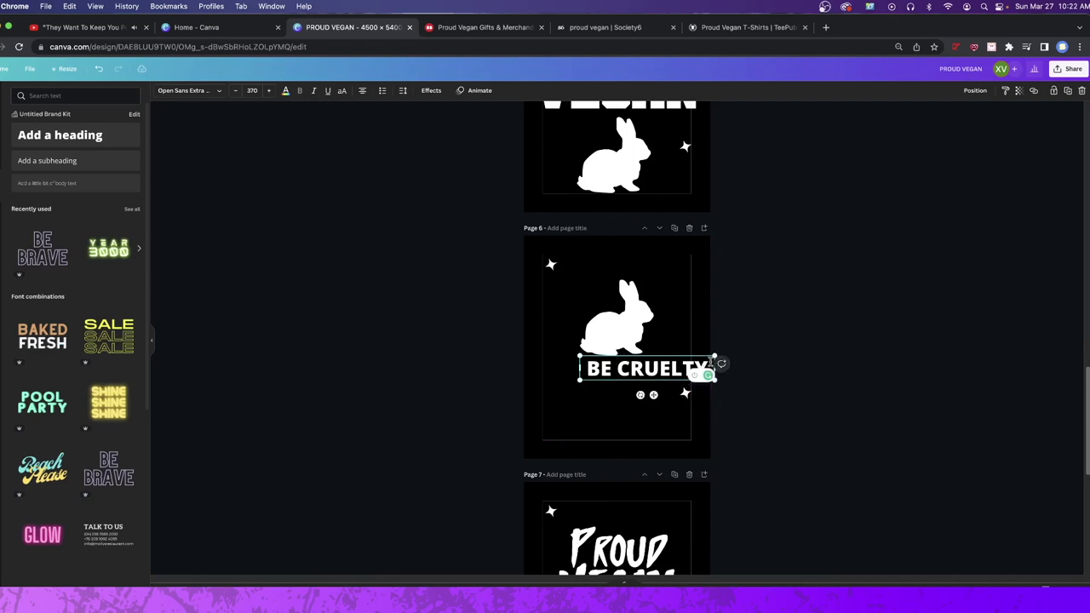
pyautogui.moveTo(647, 368); pyautogui.dragTo(624, 269)
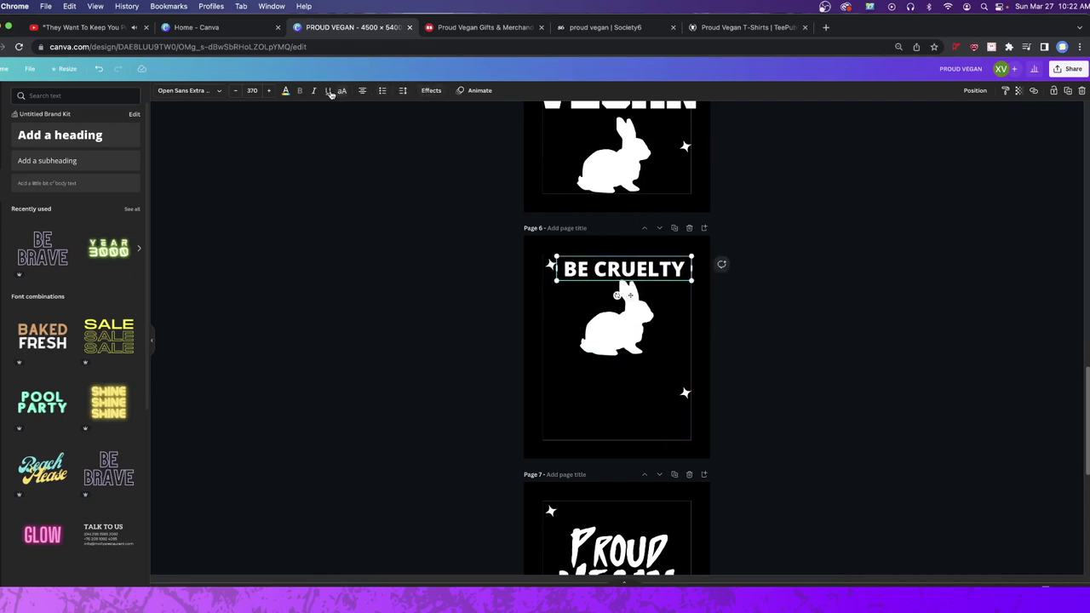
# Step: Apply the Curve shape to BE CRUELTY and adjust its strength so the text arches over the rabbit
pyautogui.click(429, 92)
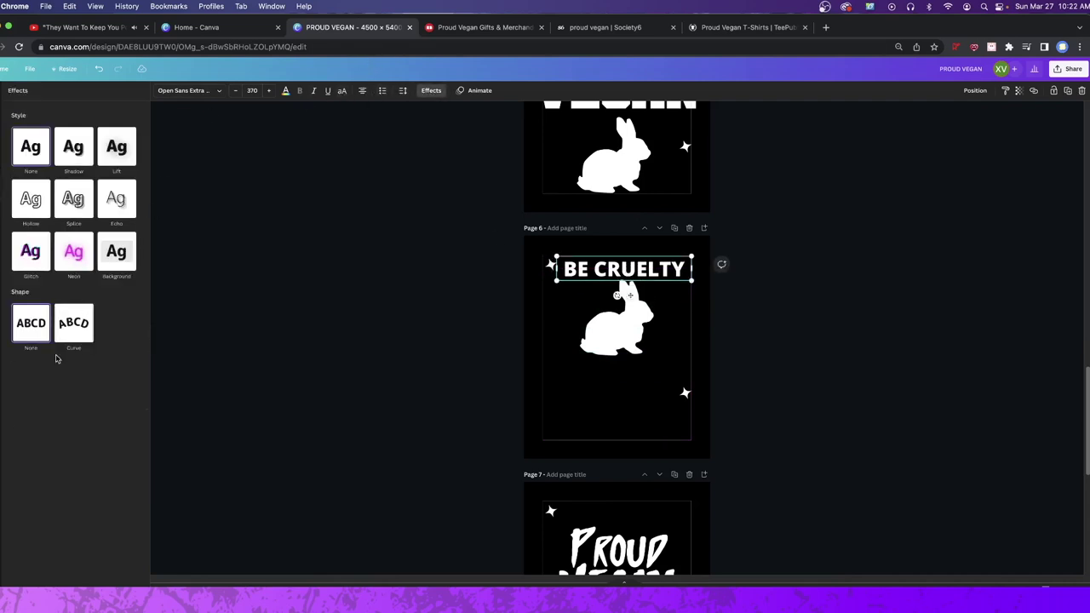
pyautogui.click(71, 325)
pyautogui.moveTo(134, 375); pyautogui.dragTo(116, 372)
# Step: Try the Chlorinar, Celtrick and fail fonts on the curved BE CRUELTY text, and set it in MIGHTY
pyautogui.click(203, 92)
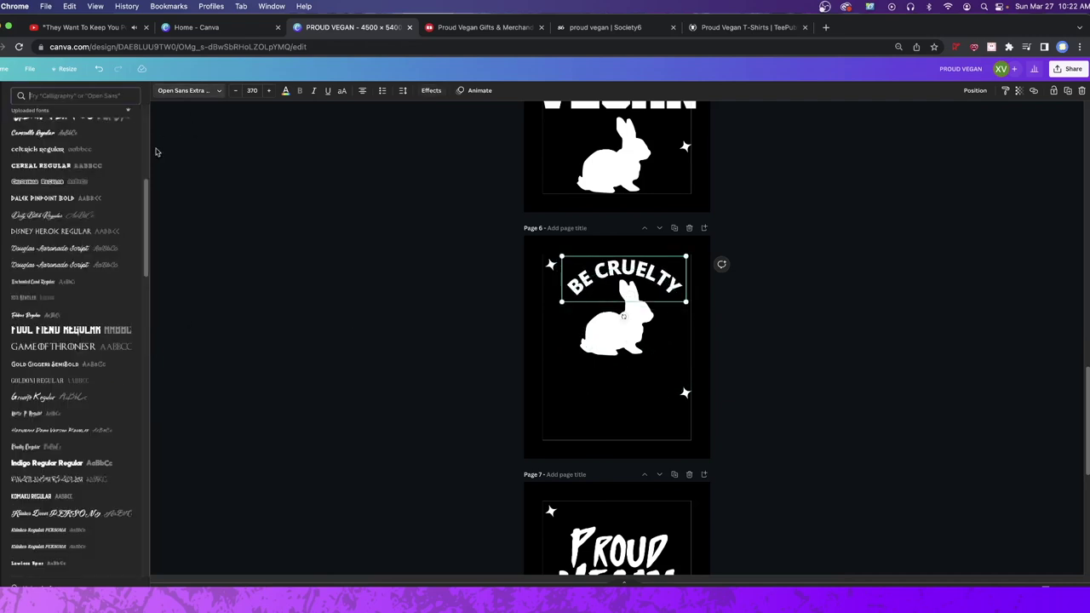
pyautogui.click(73, 182)
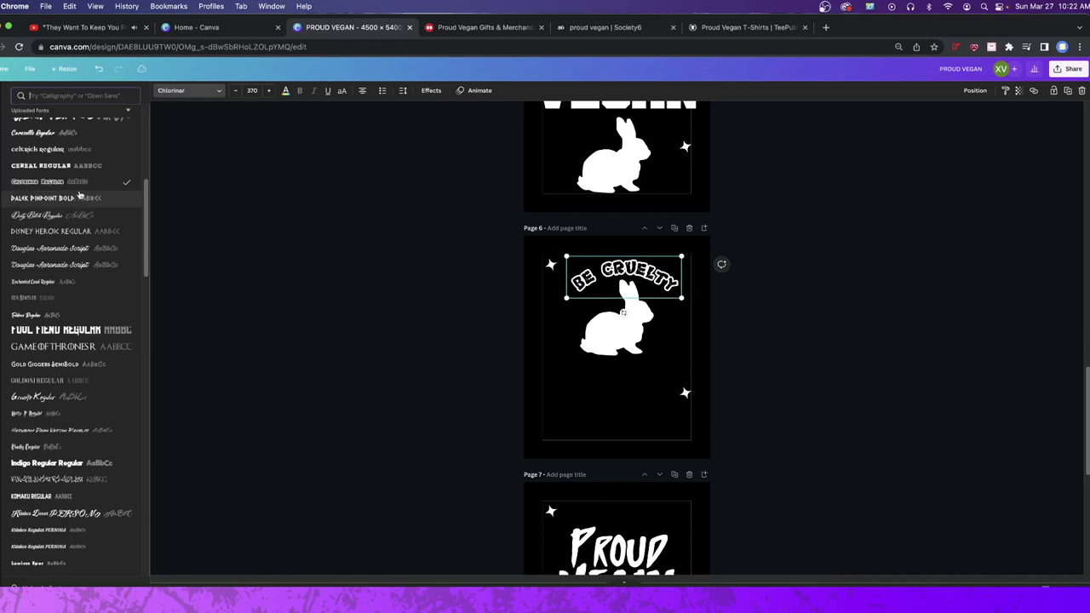
pyautogui.click(89, 153)
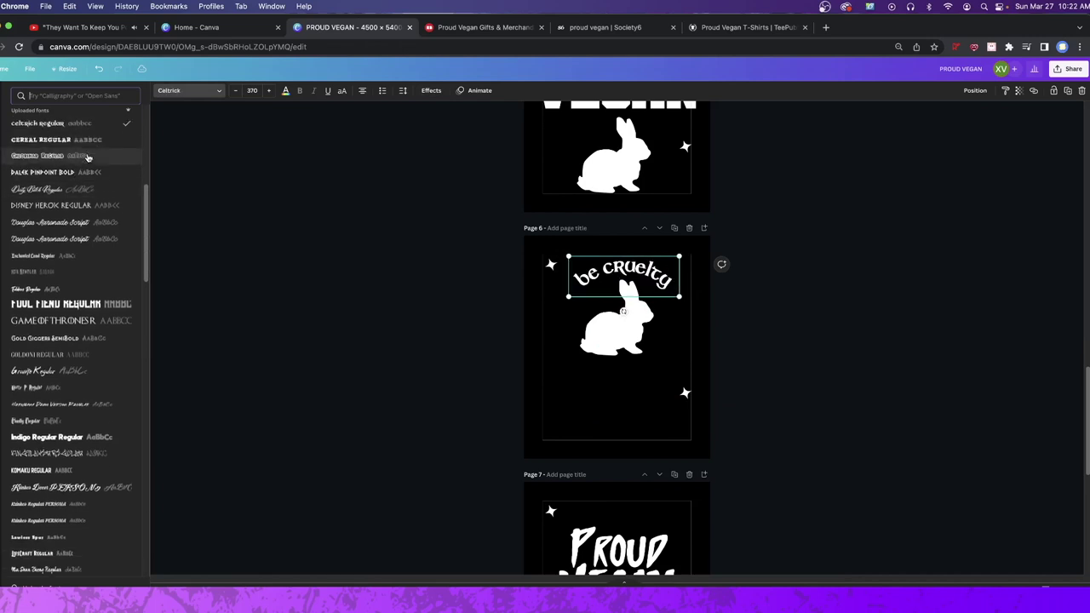
pyautogui.scroll(5, 76, 213)
pyautogui.click(52, 235)
pyautogui.click(69, 219)
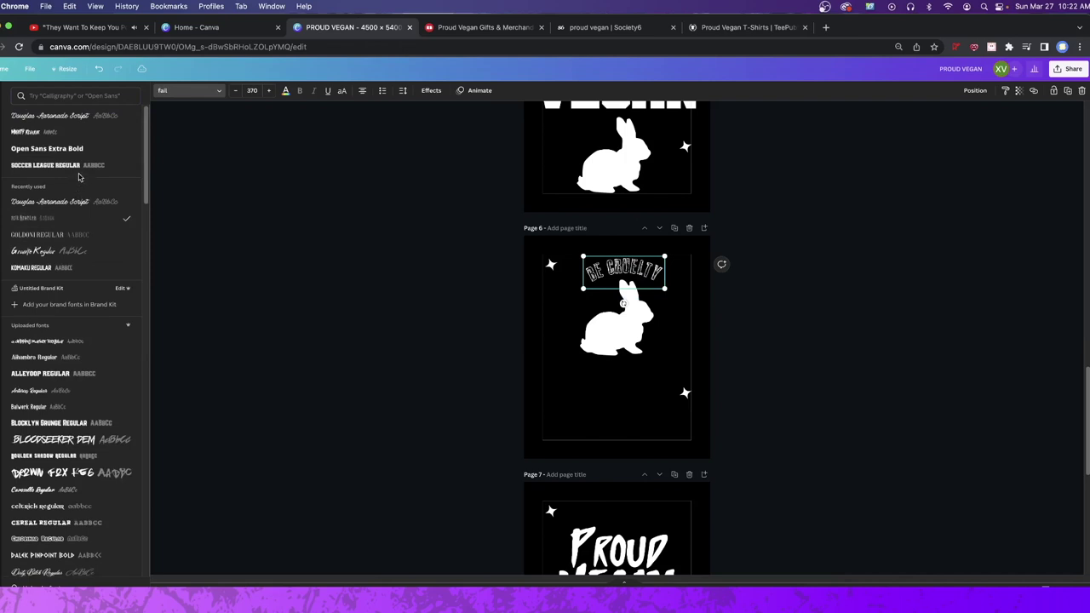
pyautogui.click(53, 133)
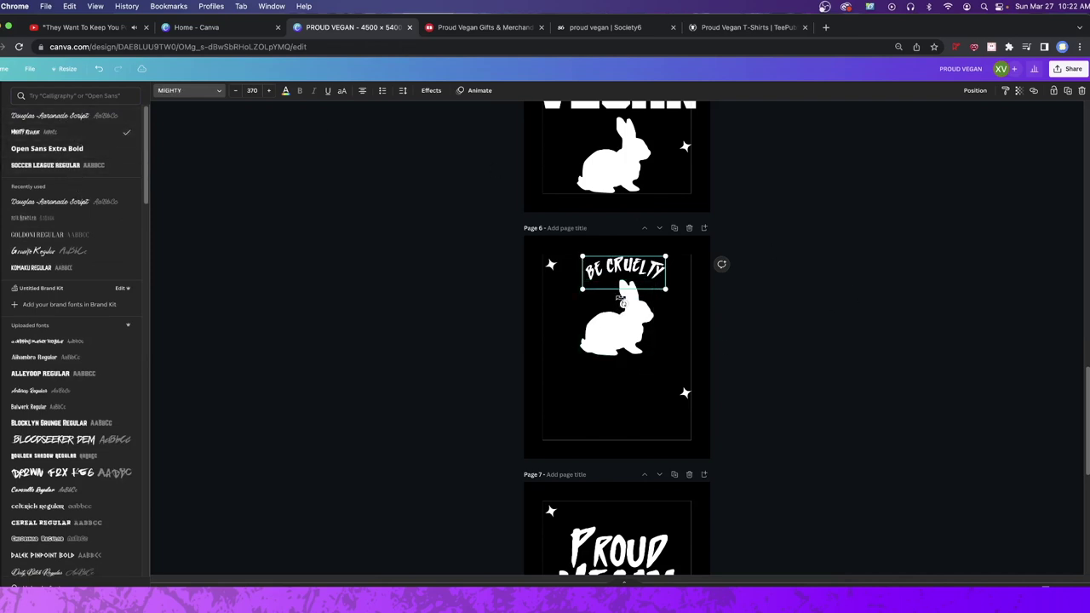
# Step: Enlarge BE CRUELTY to size 655 across the upper part of page 6, and move the overlapping star near the page's lower edge
pyautogui.moveTo(622, 302); pyautogui.dragTo(718, 308)
pyautogui.moveTo(622, 272); pyautogui.dragTo(601, 275)
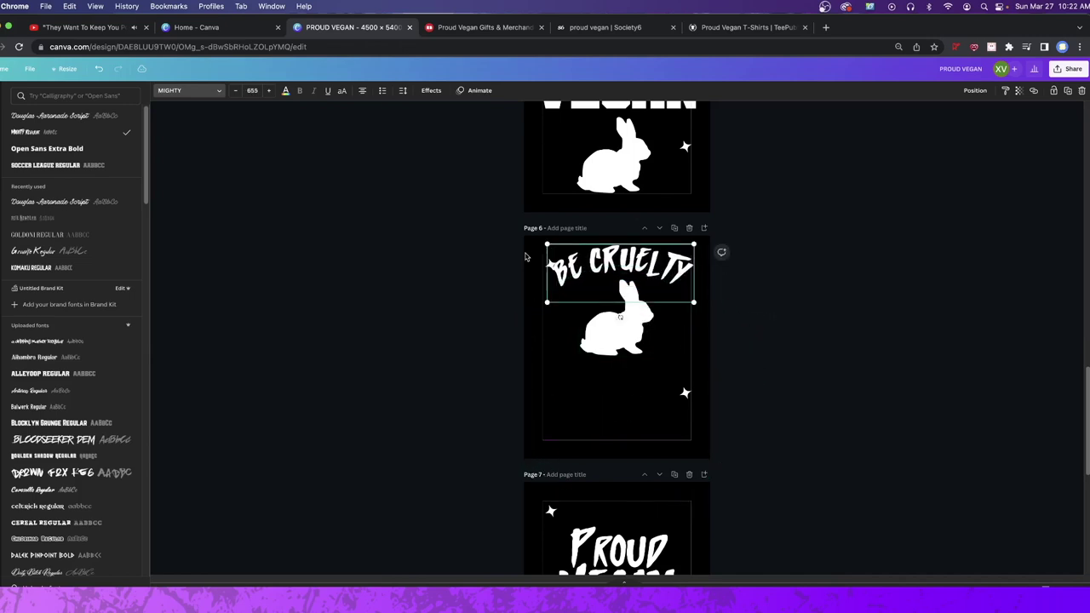
pyautogui.moveTo(552, 266); pyautogui.dragTo(594, 431)
# Step: Place a copy of BE CRUELTY below the rabbit, change it to FREE, adjust its curve and centre it under the rabbit
pyautogui.moveTo(629, 291); pyautogui.dragTo(600, 444)
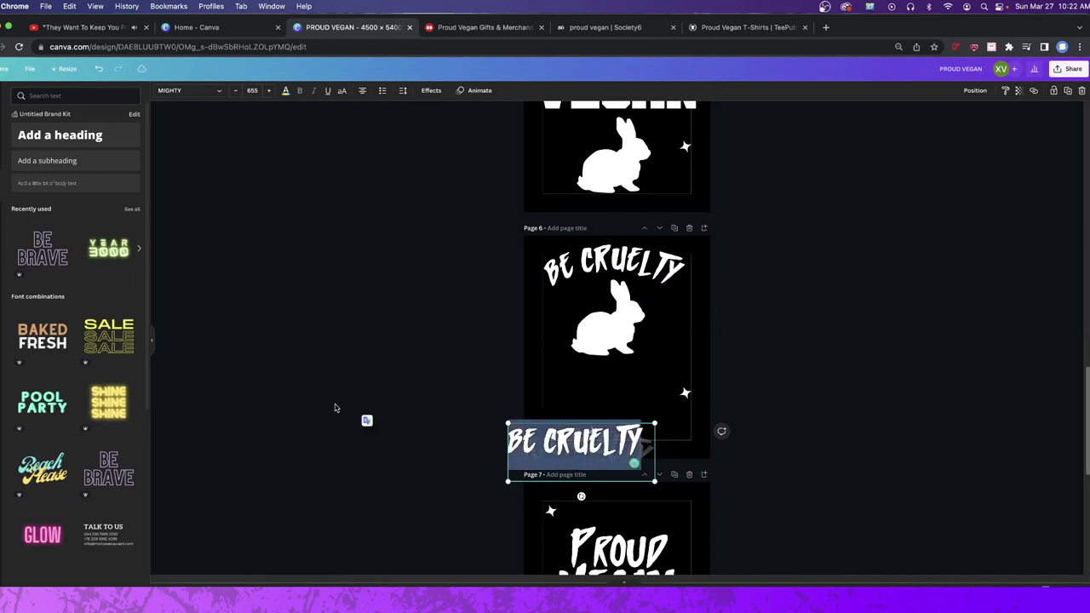
pyautogui.write('FREE')
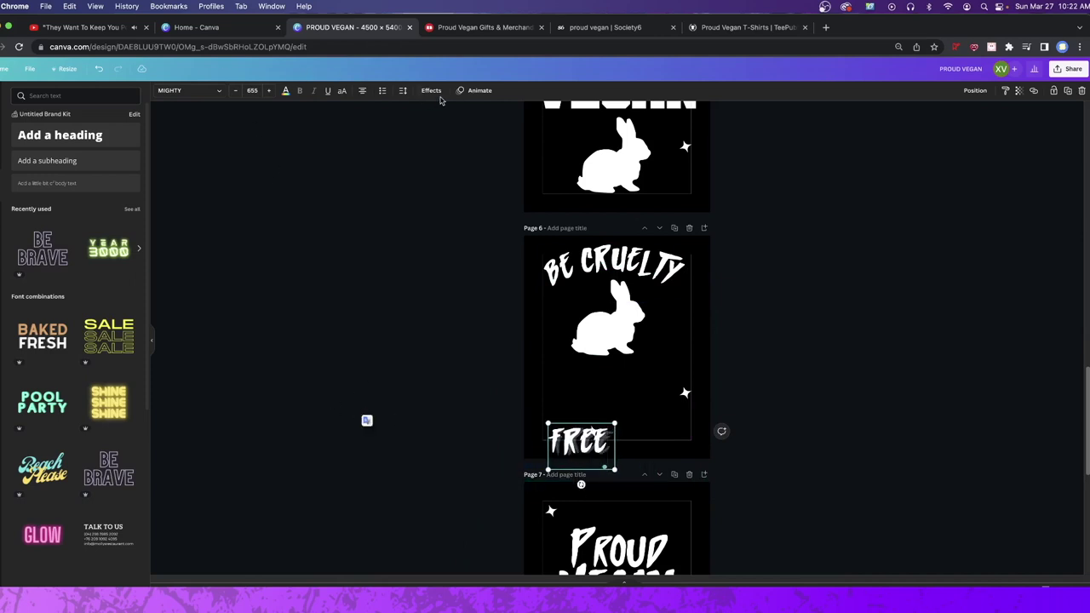
pyautogui.click(434, 92)
pyautogui.moveTo(111, 379); pyautogui.dragTo(46, 373)
pyautogui.moveTo(599, 423); pyautogui.dragTo(628, 364)
# Step: Set FREE in the Anteras font and retype it as "Free"
pyautogui.click(179, 93)
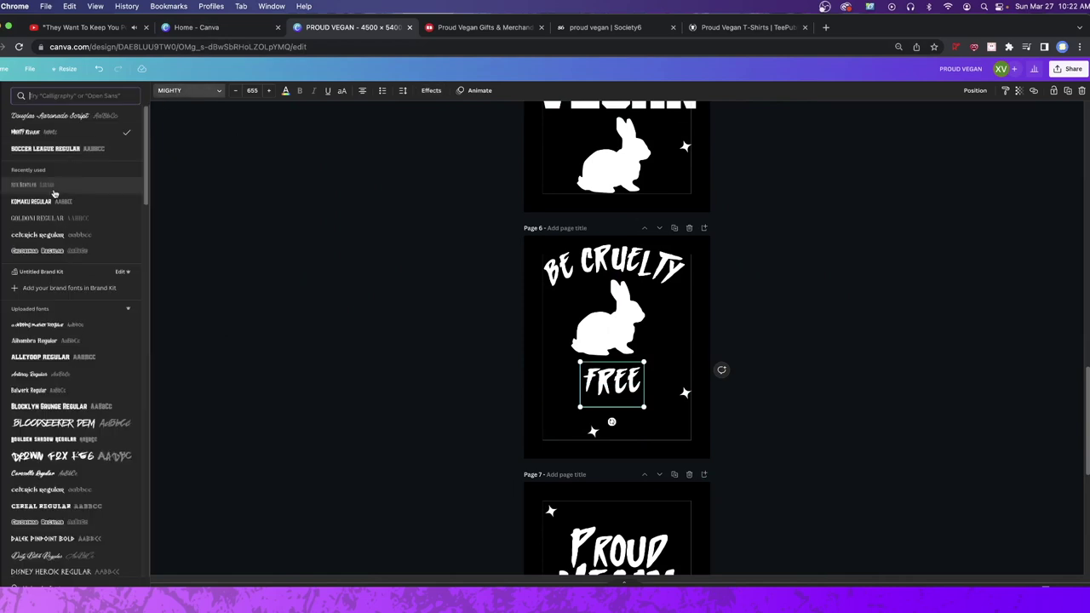
pyautogui.click(77, 375)
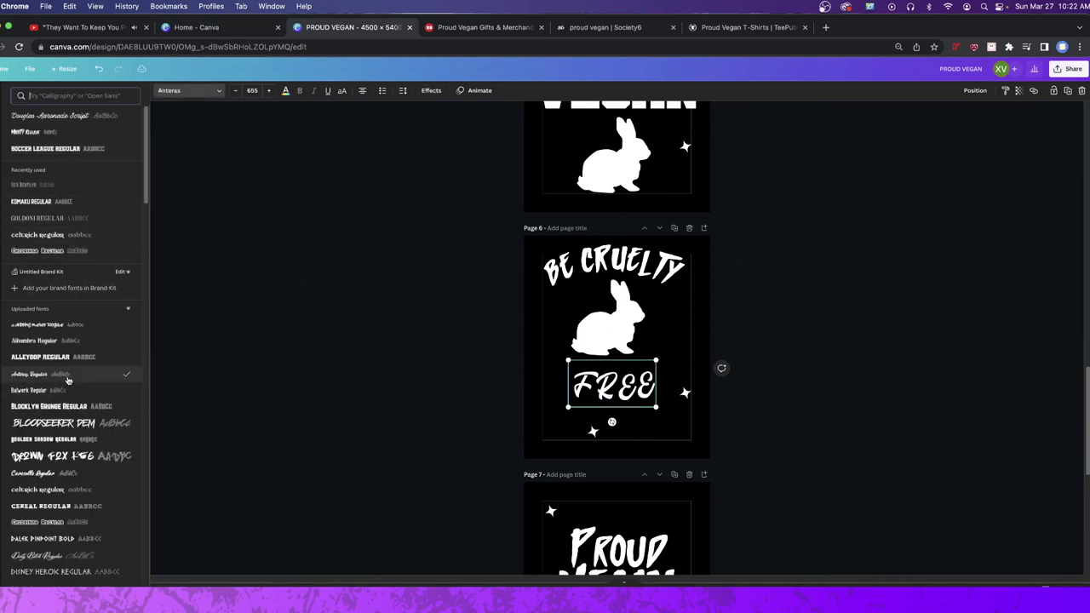
pyautogui.doubleClick(643, 399)
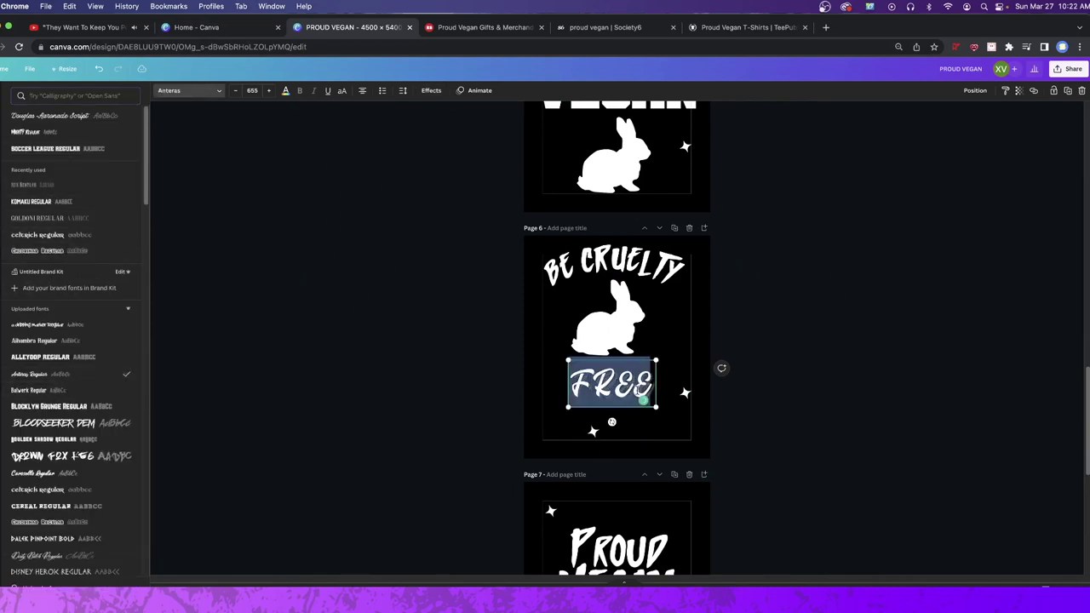
pyautogui.write('Free')
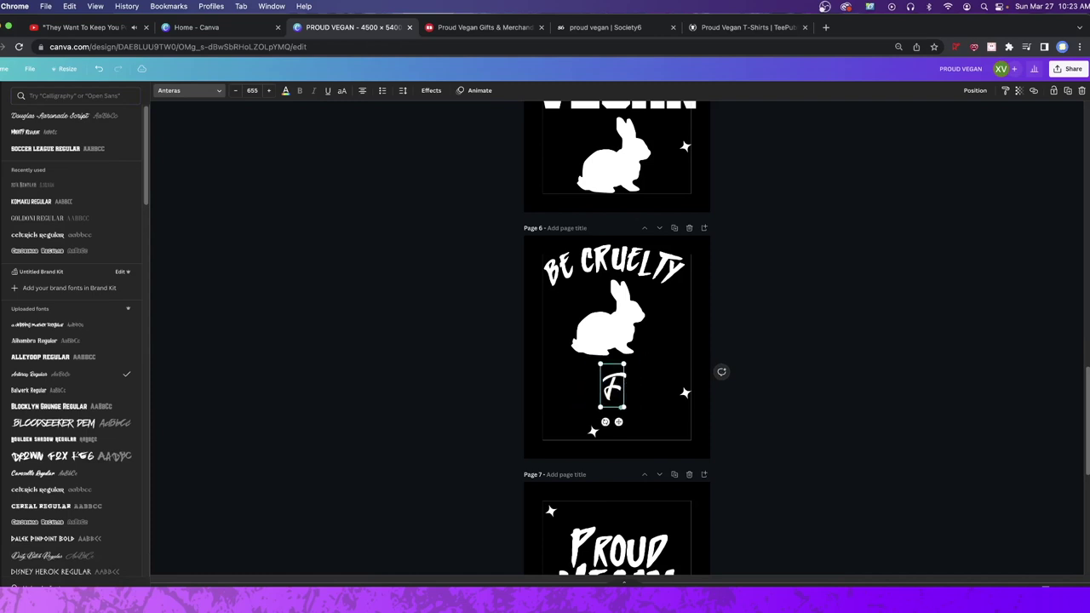
# Step: Set BE CRUELTY in the Carosello font and retype it as "Be Cruelty"
pyautogui.click(613, 266)
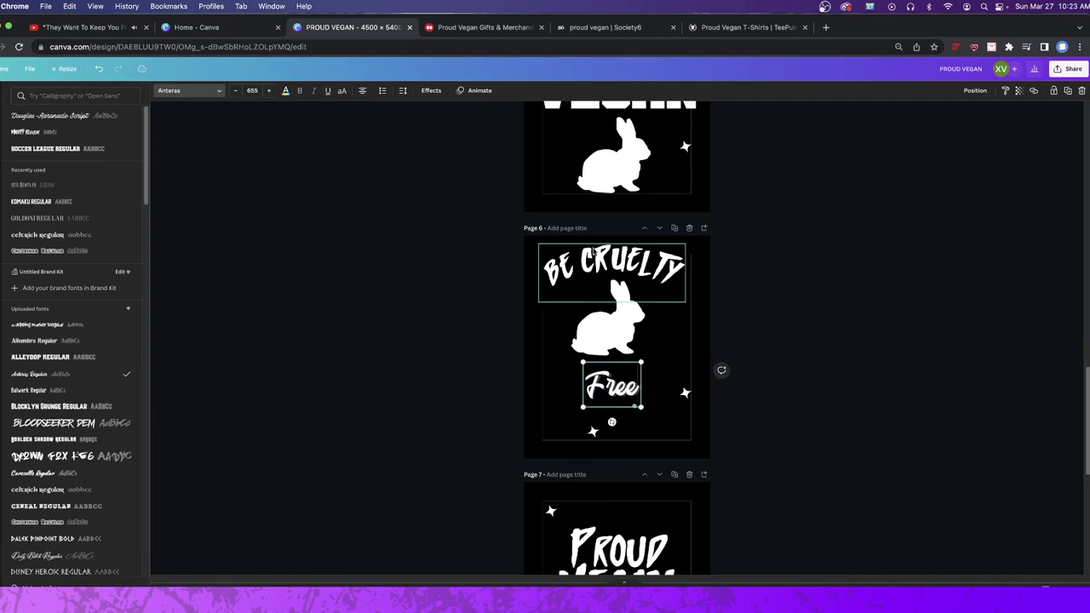
pyautogui.click(37, 478)
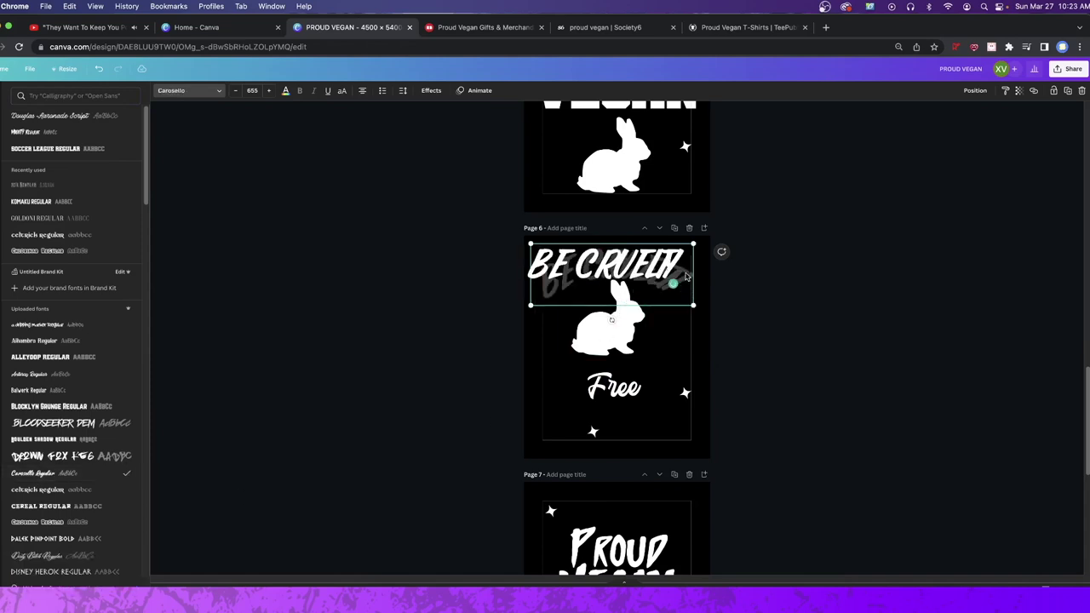
pyautogui.moveTo(678, 264); pyautogui.dragTo(562, 252)
pyautogui.press('BackSpace')
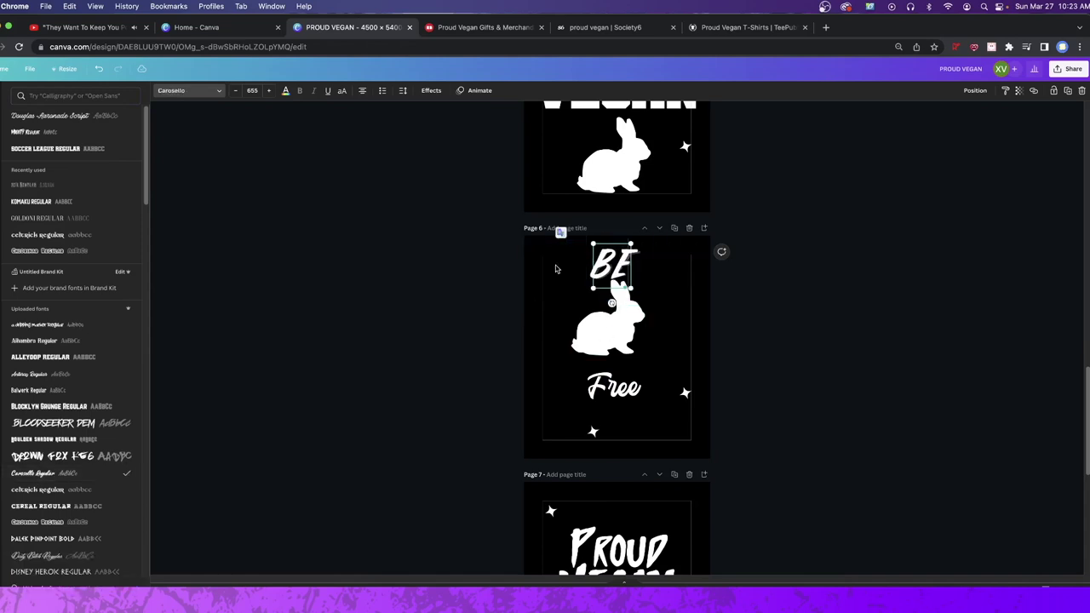
pyautogui.write('Cr')
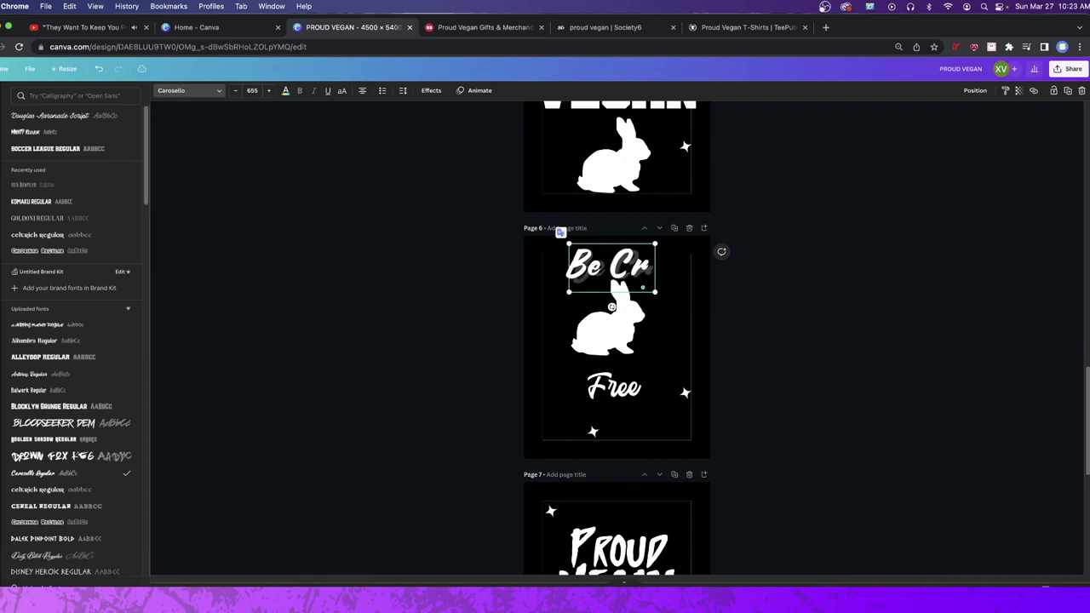
pyautogui.write('uelty')
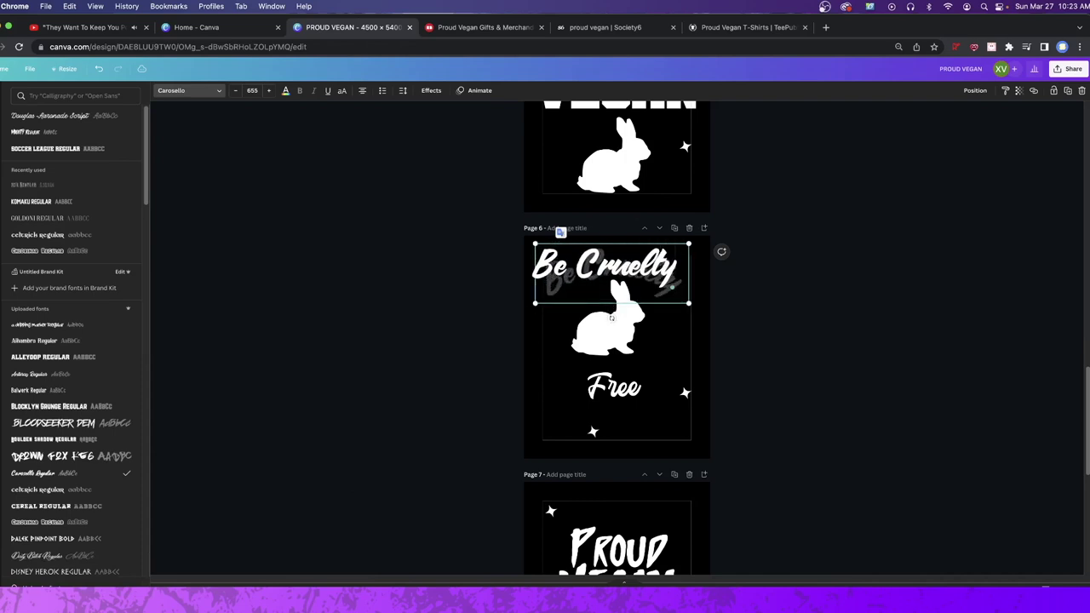
pyautogui.click(742, 308)
# Step: Move Be Cruelty up slightly, and centre the rabbit and Free closely beneath it on page 6
pyautogui.click(644, 249)
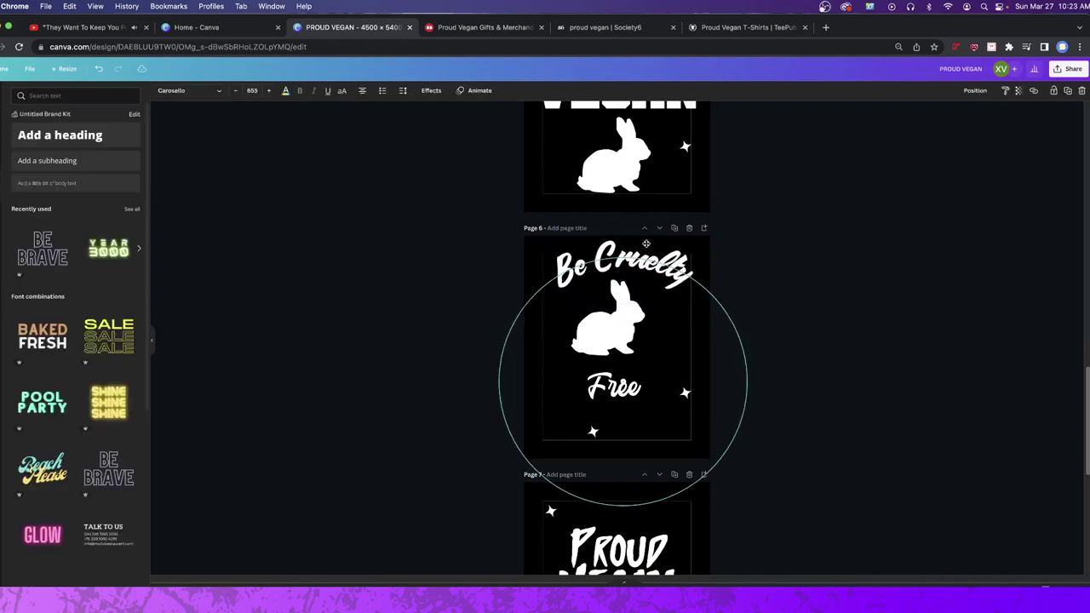
pyautogui.moveTo(615, 344); pyautogui.dragTo(620, 334)
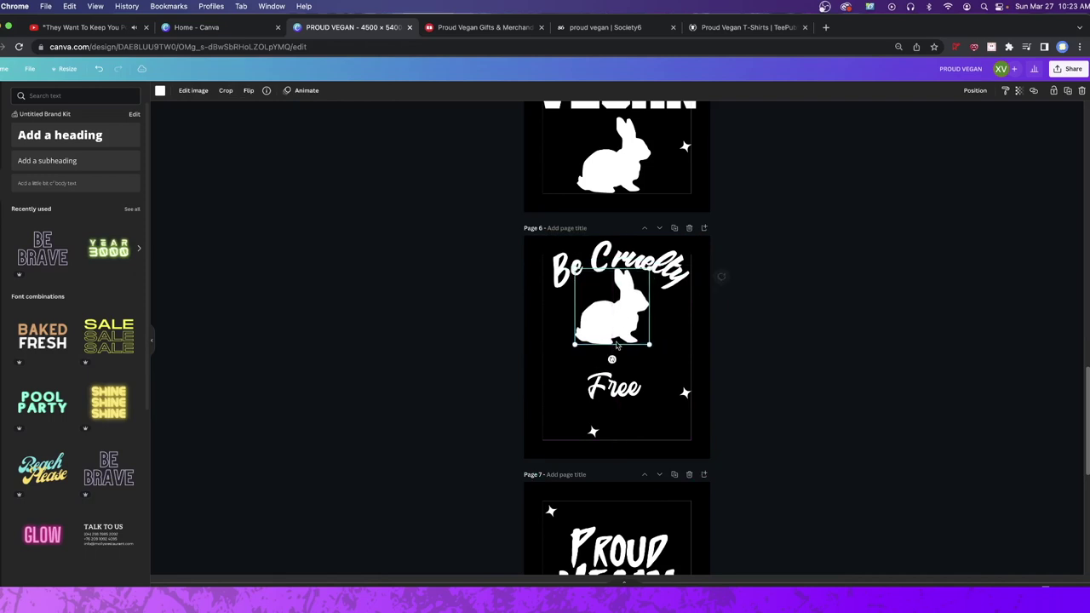
pyautogui.moveTo(613, 388)
pyautogui.mouseDown()
pyautogui.moveTo(615, 351)
pyautogui.moveTo(615, 369)
pyautogui.mouseUp()
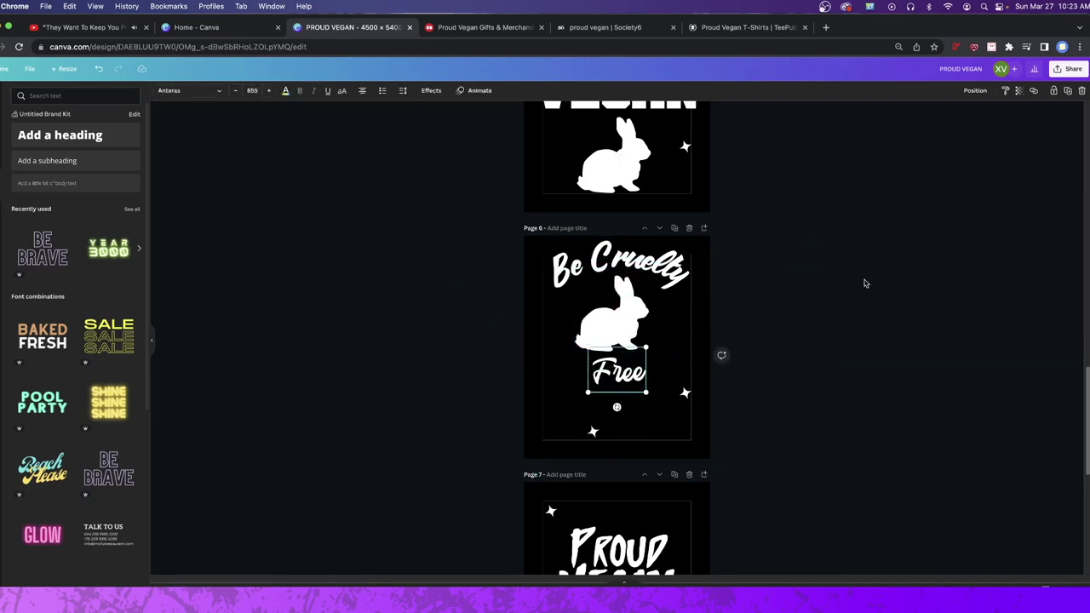
pyautogui.moveTo(608, 386); pyautogui.dragTo(613, 366)
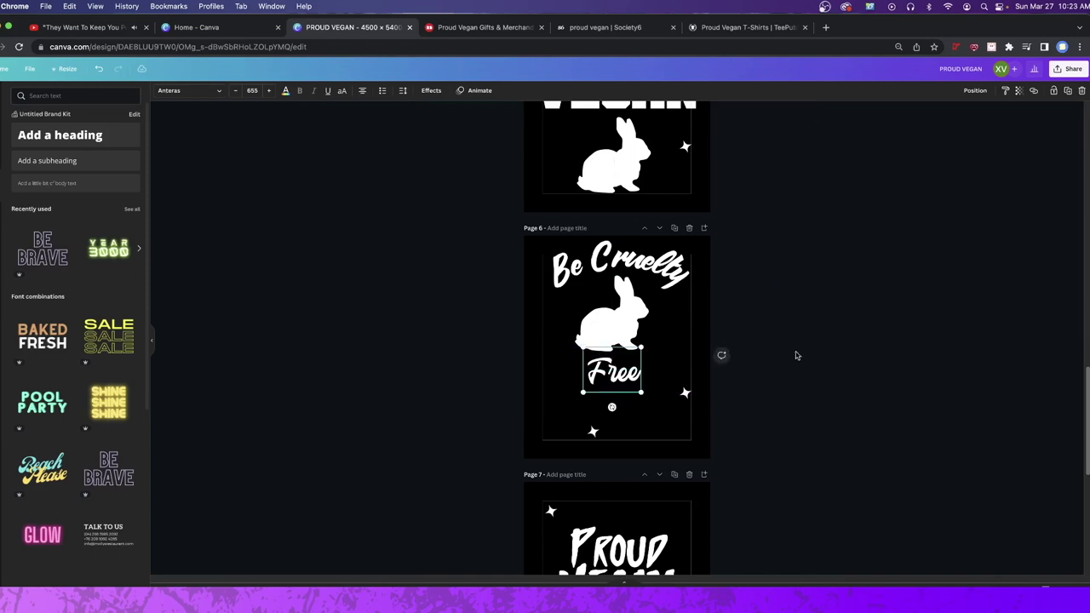
pyautogui.click(790, 353)
# Step: Move the two stars on page 6 to either side of the rabbit's ears, level with each other
pyautogui.moveTo(685, 392); pyautogui.dragTo(683, 304)
pyautogui.moveTo(592, 432); pyautogui.dragTo(559, 308)
pyautogui.moveTo(681, 309); pyautogui.dragTo(675, 303)
pyautogui.moveTo(560, 308); pyautogui.dragTo(586, 295)
pyautogui.click(672, 295)
pyautogui.click(674, 295)
# Step: Set the curved Be Cruelty text on page 6 in the Balwerk font
pyautogui.click(549, 256)
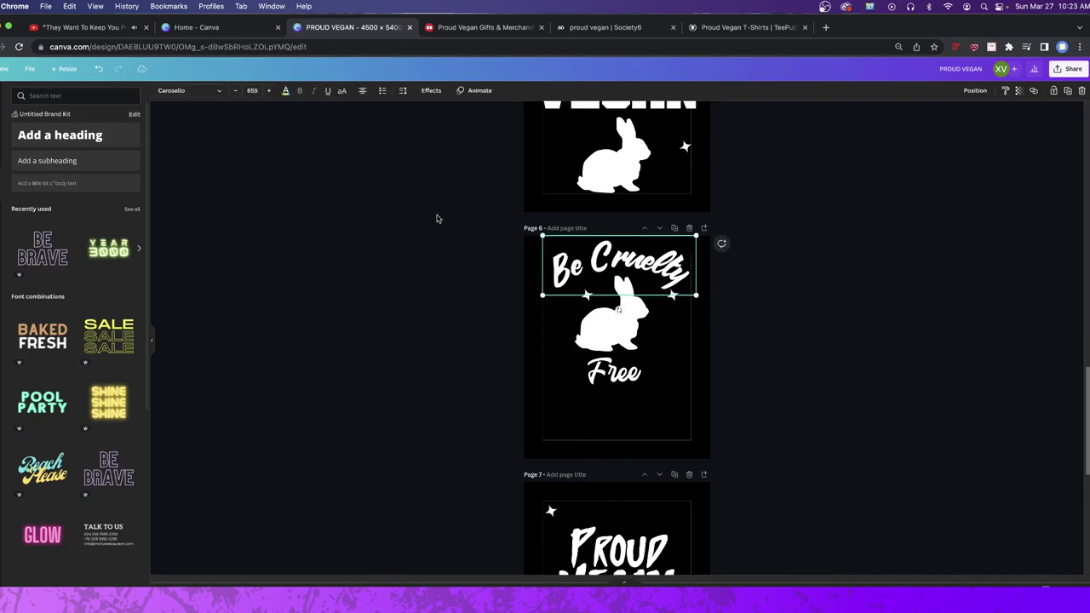
pyautogui.click(180, 89)
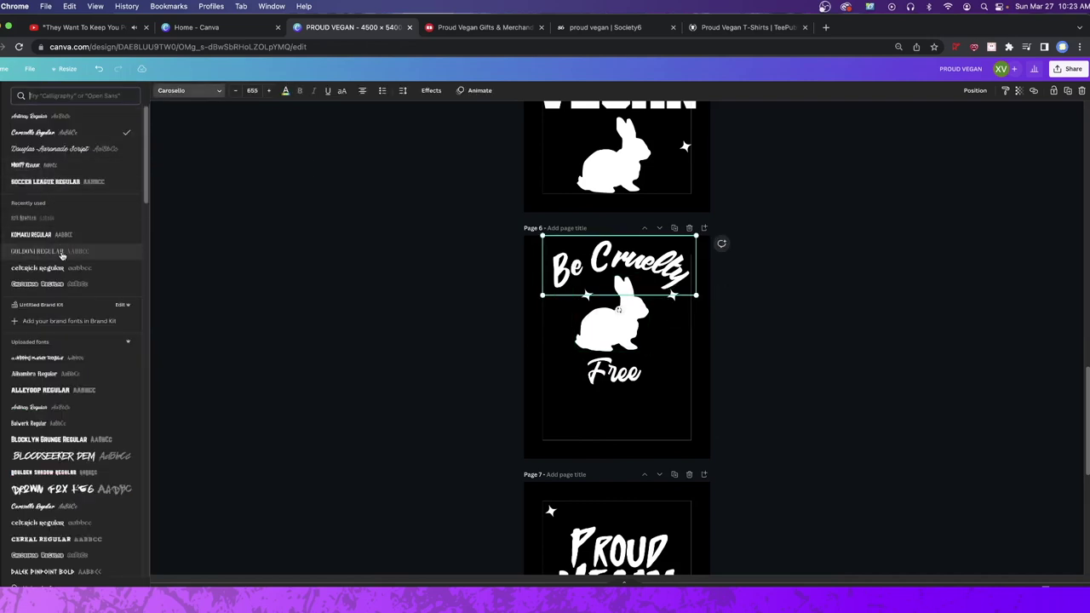
pyautogui.click(68, 424)
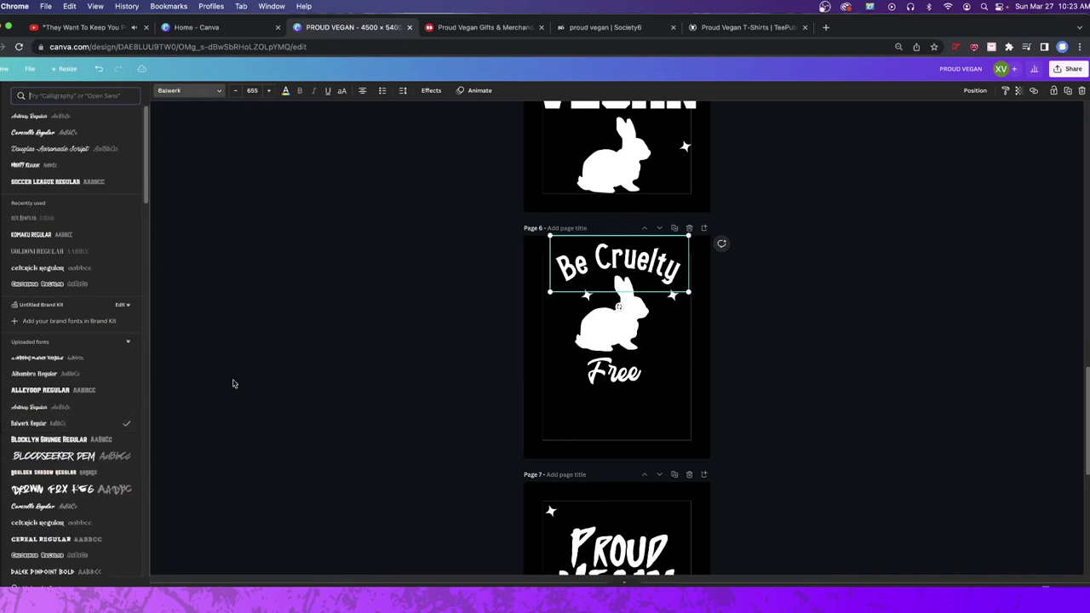
# Step: Try AlleyOop for Free, set it in Balwerk to match Be Cruelty, and centre it beneath the rabbit
pyautogui.click(627, 382)
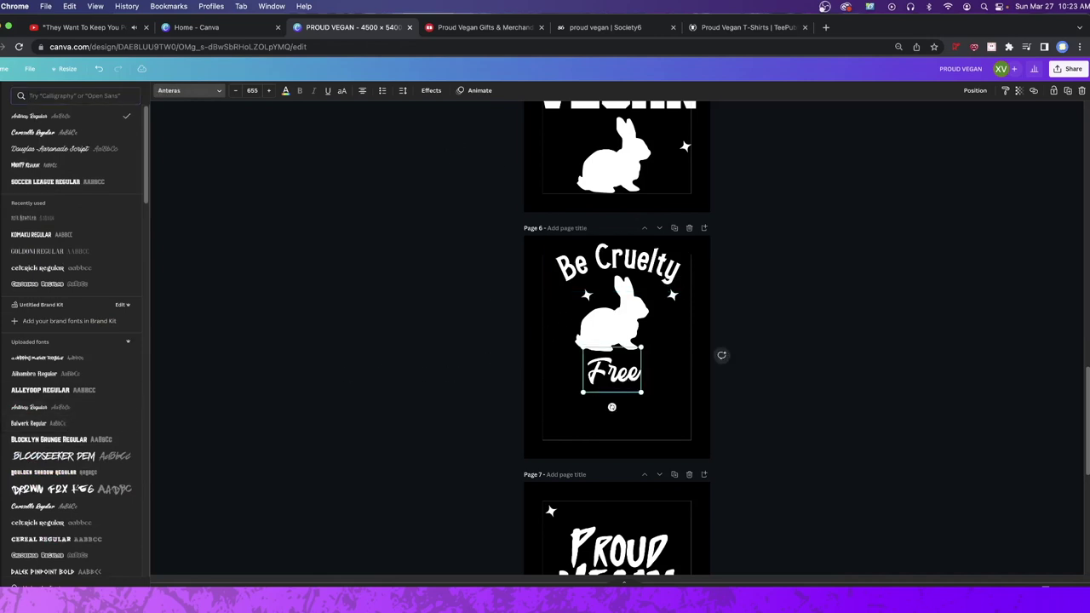
pyautogui.click(51, 375)
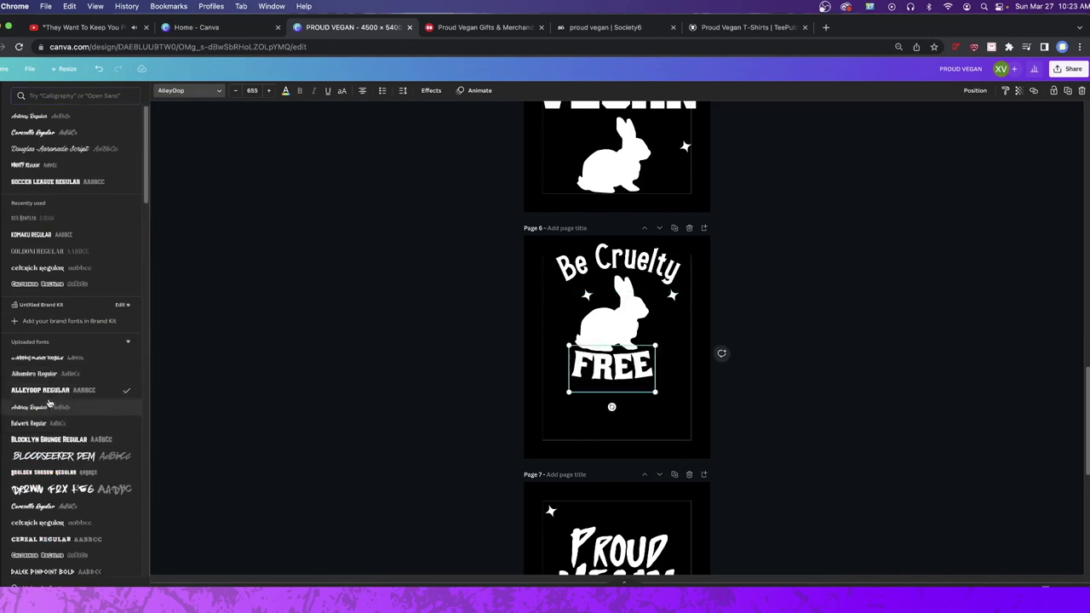
pyautogui.click(38, 357)
pyautogui.click(40, 425)
pyautogui.moveTo(620, 387); pyautogui.dragTo(624, 392)
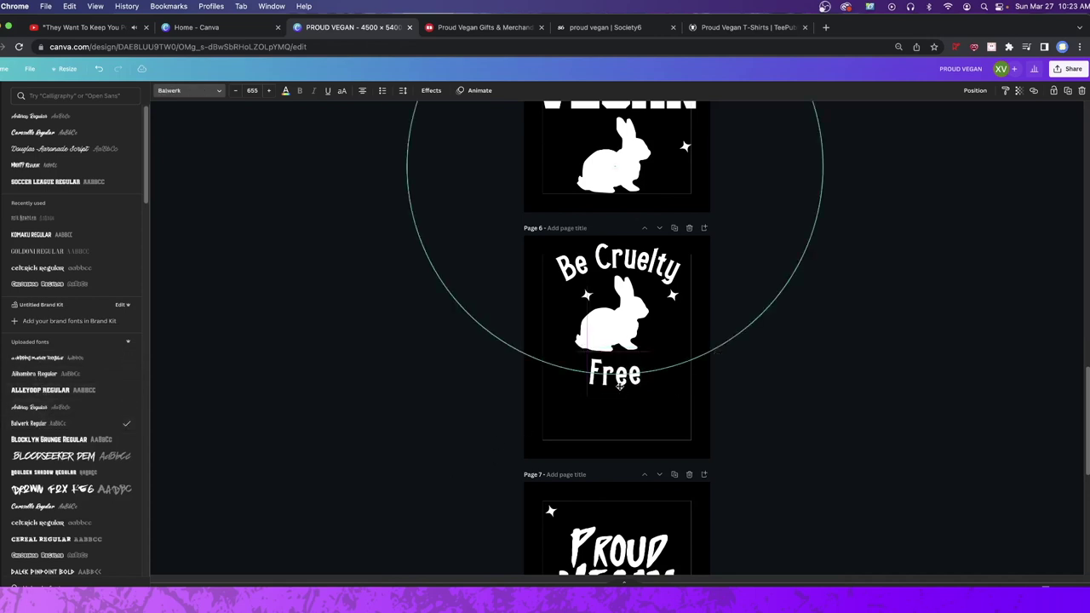
# Step: Turn Free and Be Cruelty on page 6 into uppercase, and centre BE CRUELTY above the rabbit
pyautogui.click(342, 91)
pyautogui.press('Tab')
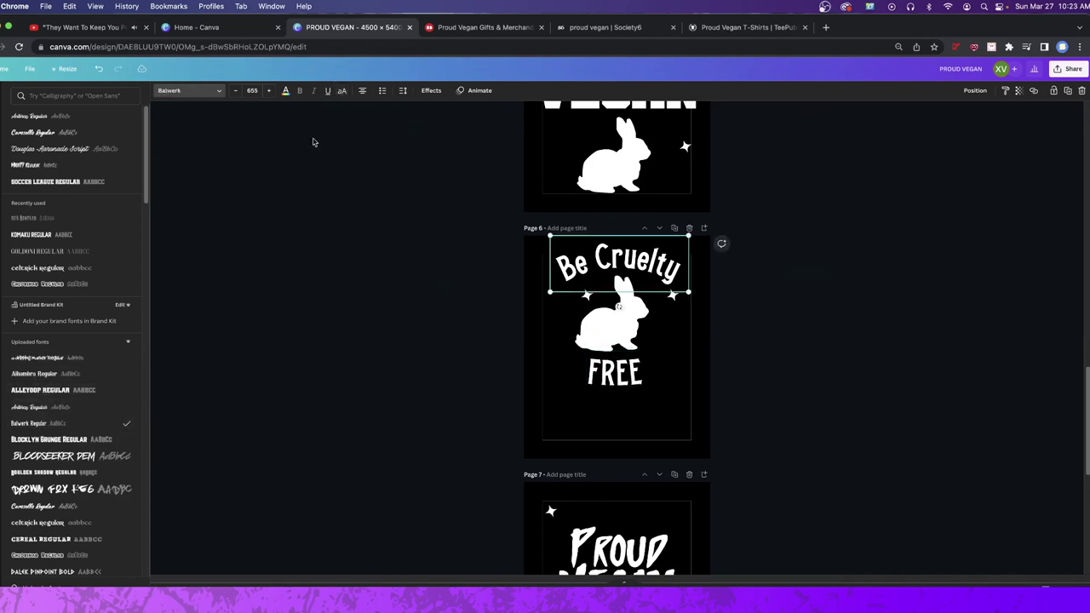
pyautogui.click(341, 91)
pyautogui.moveTo(664, 269); pyautogui.dragTo(645, 264)
# Step: Set the curve of BE CRUELTY to 100 and its letter spacing to 68
pyautogui.click(400, 91)
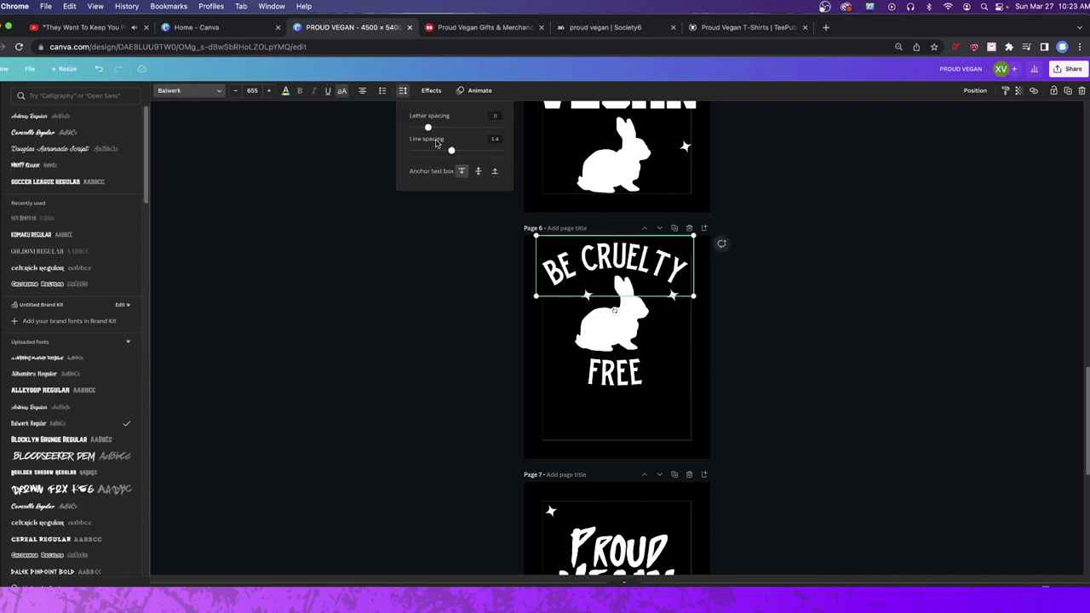
pyautogui.click(430, 91)
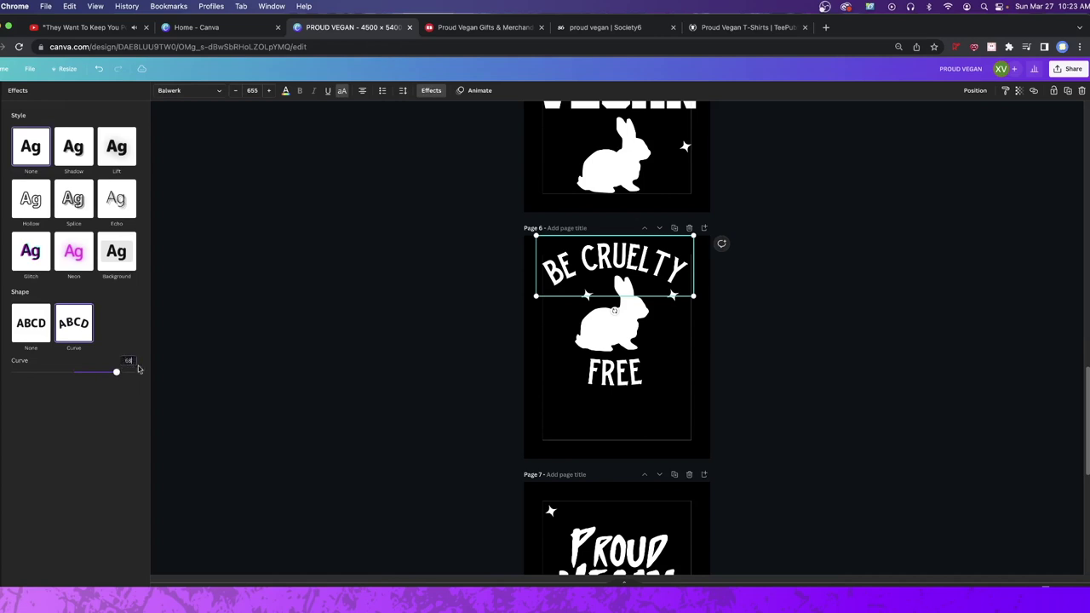
pyautogui.moveTo(120, 375); pyautogui.dragTo(159, 375)
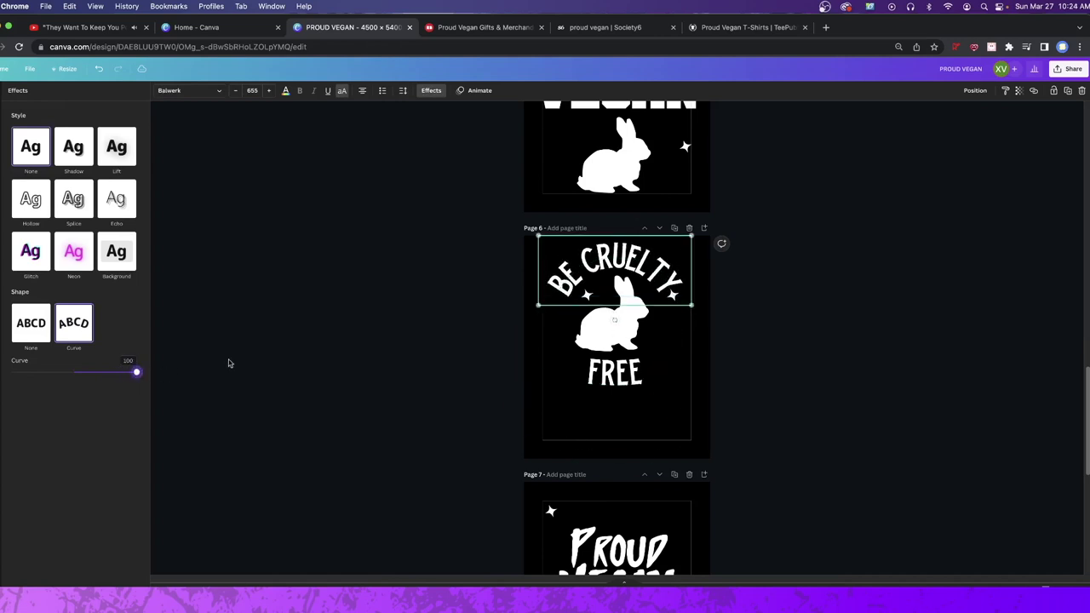
pyautogui.click(404, 91)
pyautogui.moveTo(420, 130); pyautogui.dragTo(435, 129)
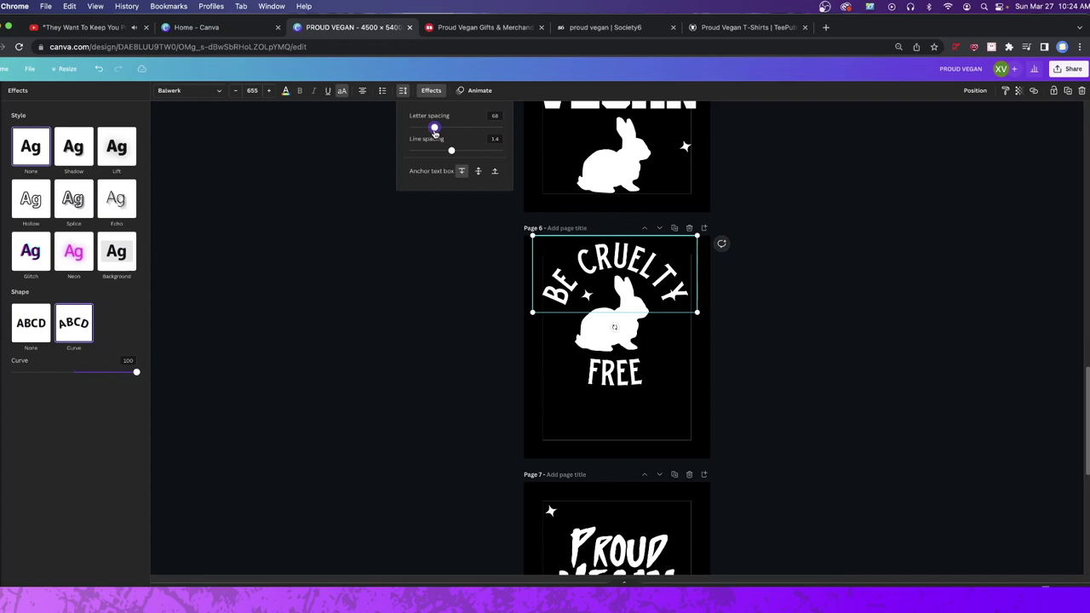
# Step: Set the curve of FREE to -59 and its letter spacing to 58
pyautogui.click(615, 372)
pyautogui.moveTo(46, 374)
pyautogui.mouseDown()
pyautogui.moveTo(93, 377)
pyautogui.moveTo(37, 374)
pyautogui.mouseUp()
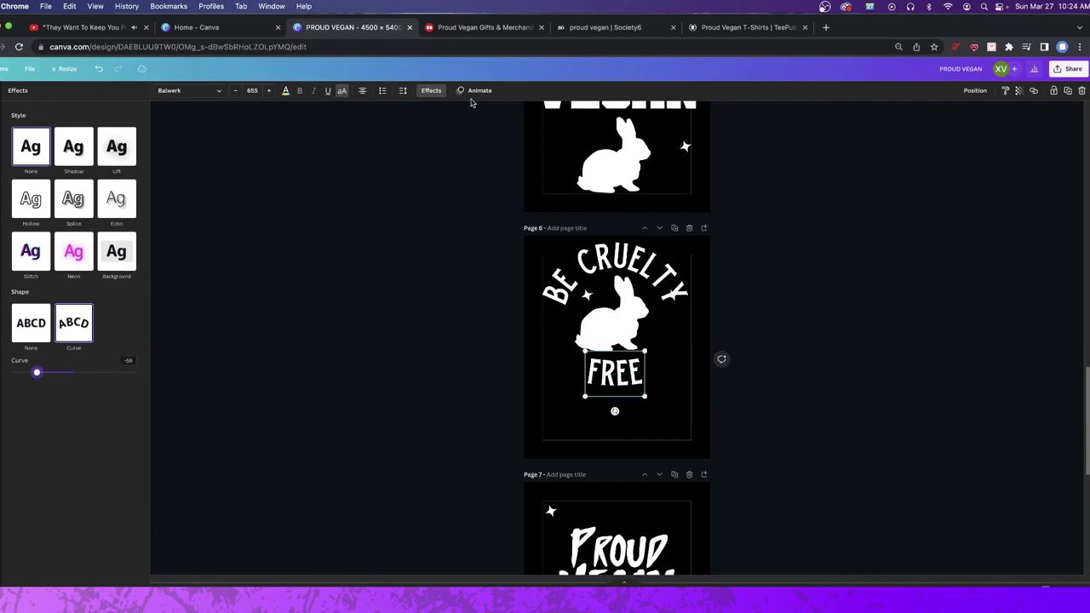
pyautogui.click(402, 90)
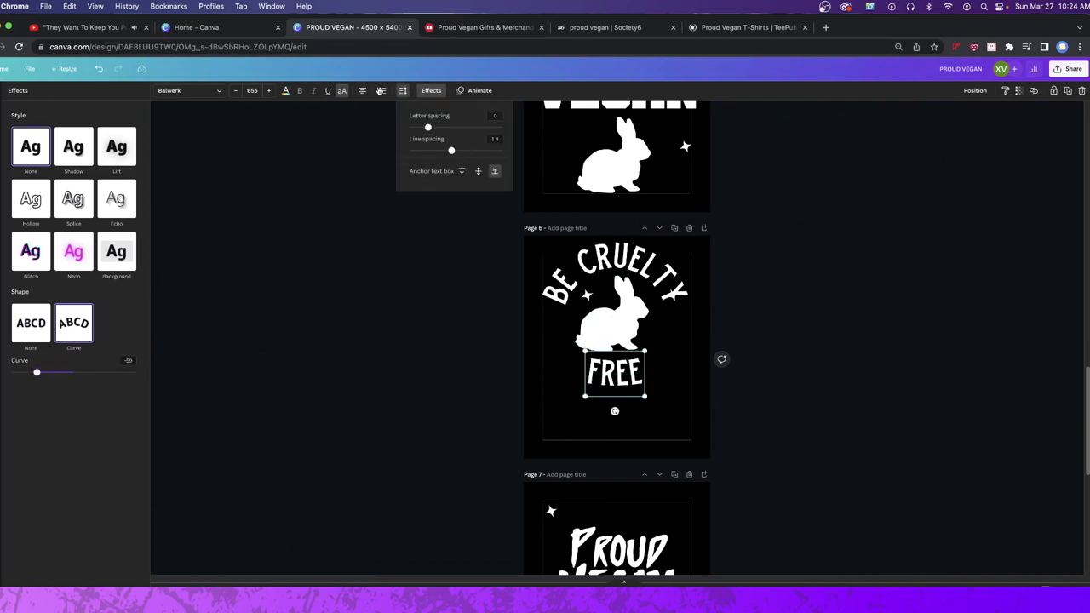
pyautogui.moveTo(429, 129); pyautogui.dragTo(433, 128)
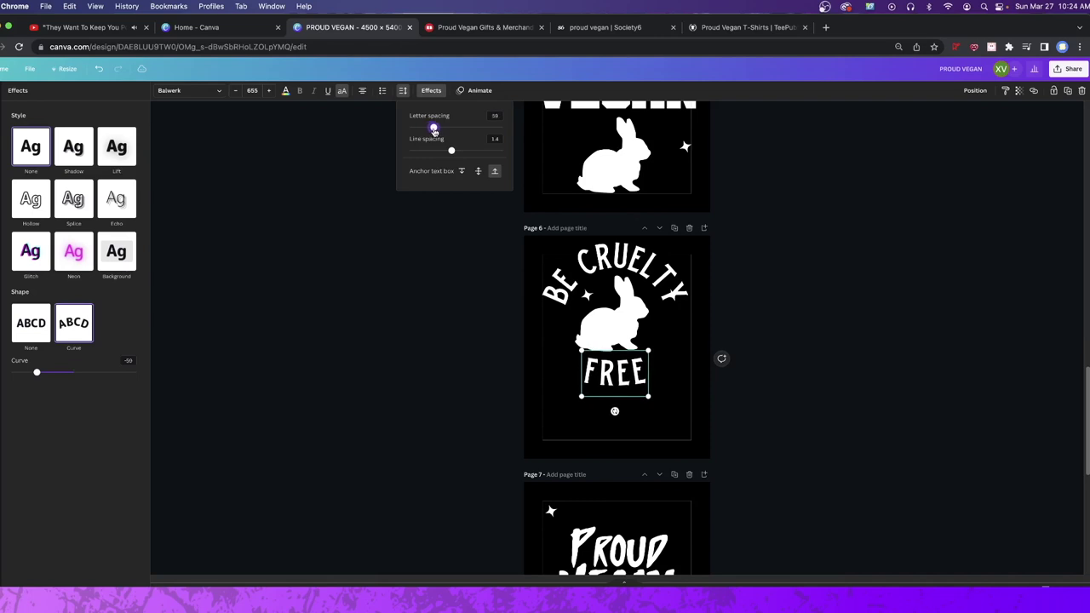
# Step: Remove both stars from page 6, and move BE CRUELTY, the rabbit and FREE lower with FREE centred beneath
pyautogui.click(588, 296)
pyautogui.moveTo(589, 294); pyautogui.dragTo(598, 364)
pyautogui.moveTo(587, 296); pyautogui.dragTo(667, 312)
pyautogui.moveTo(607, 367); pyautogui.dragTo(601, 451)
pyautogui.moveTo(612, 406); pyautogui.dragTo(607, 362)
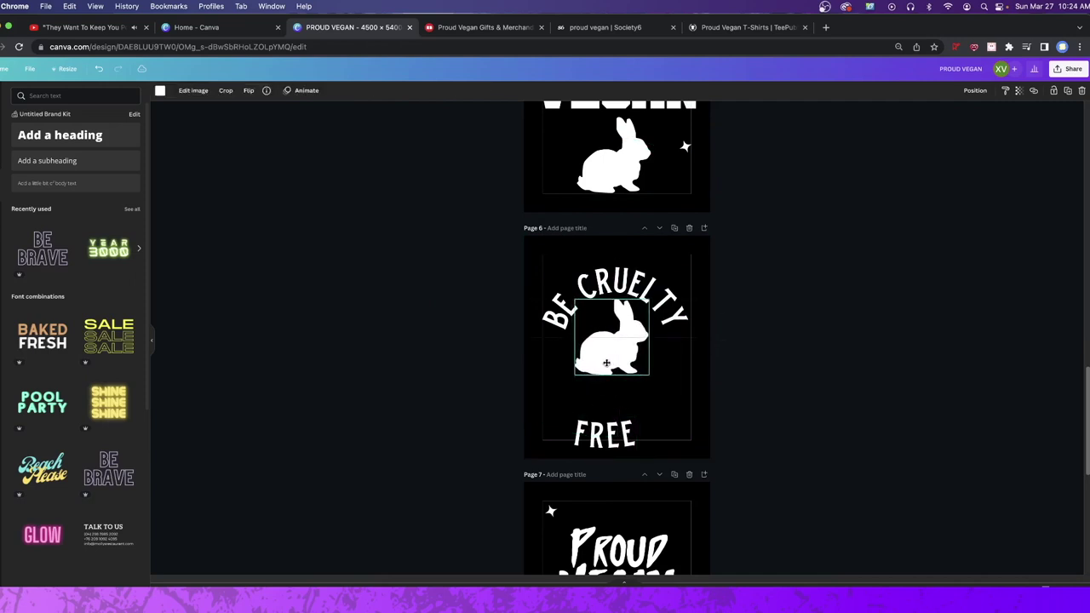
pyautogui.moveTo(607, 457); pyautogui.dragTo(617, 405)
# Step: Search the elements for circle, add the plain ring outline, and enlarge it around the whole page 6 design
pyautogui.click(0, 136)
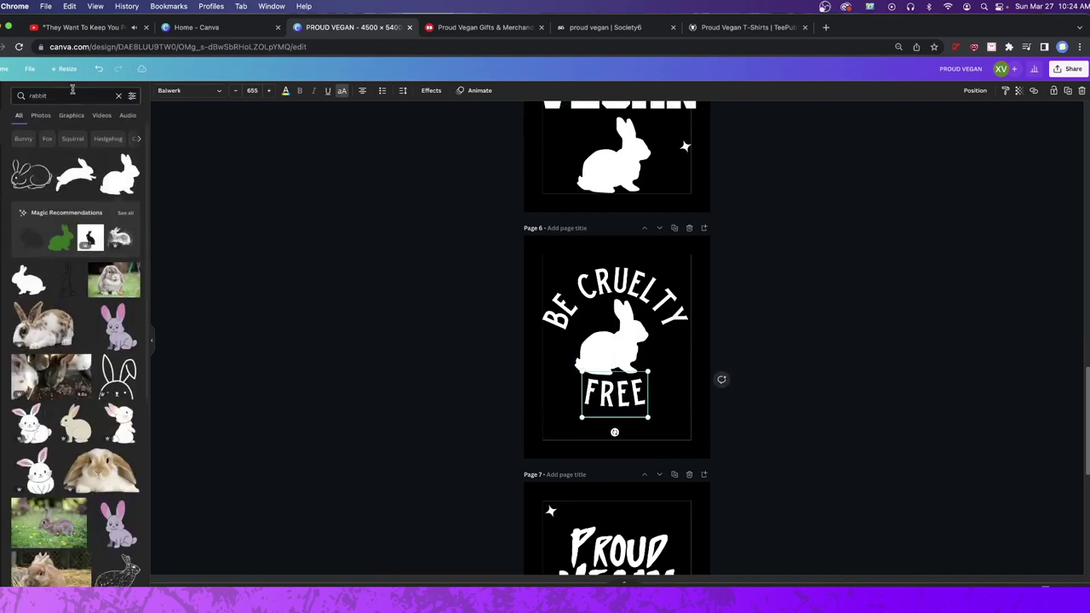
pyautogui.write('circle')
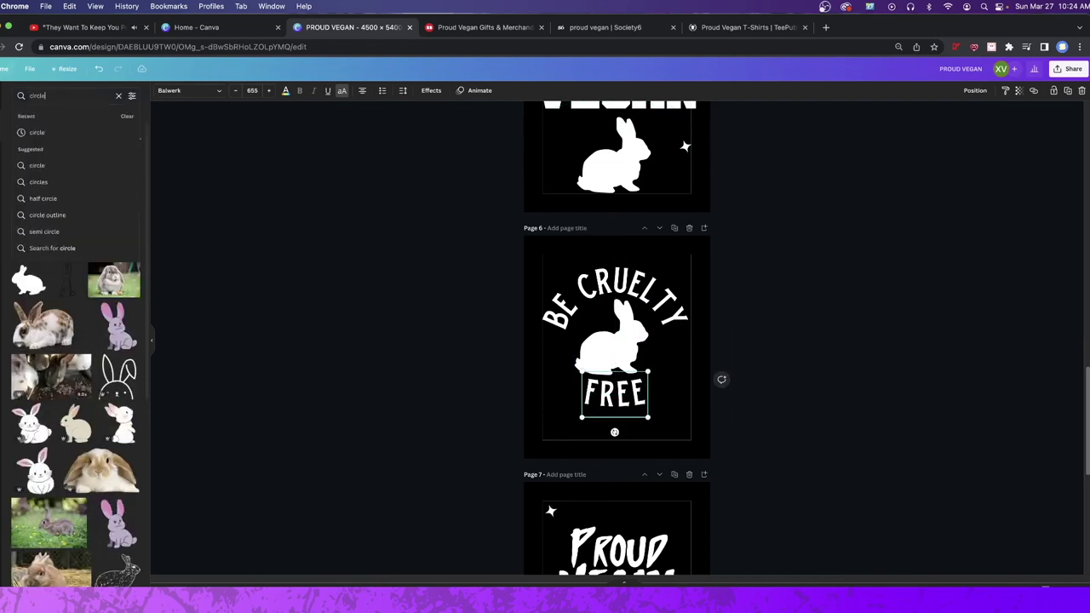
pyautogui.press('Return')
pyautogui.click(77, 179)
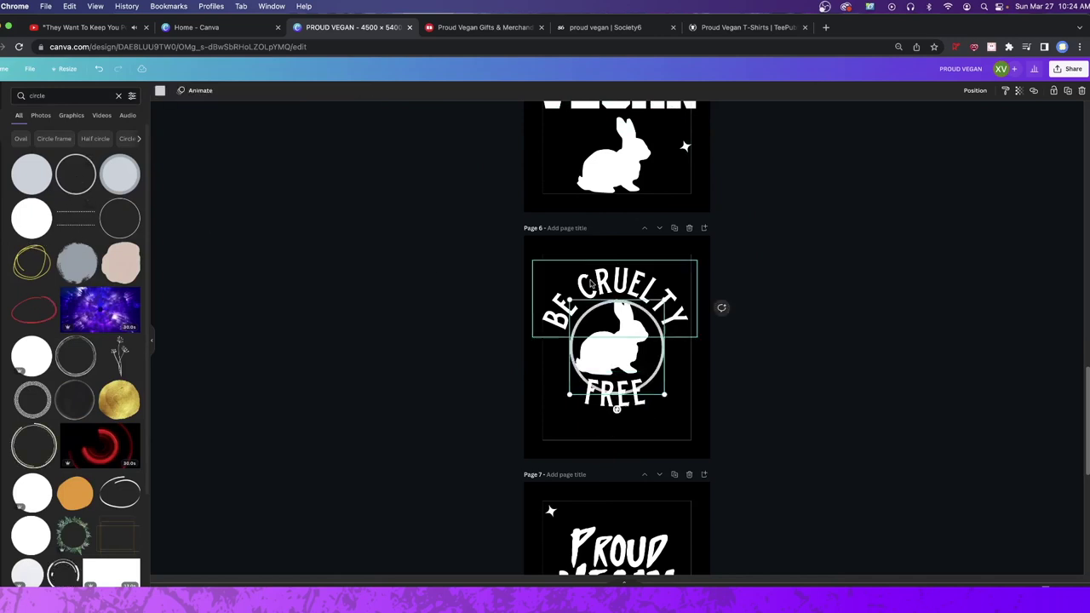
pyautogui.moveTo(665, 298); pyautogui.dragTo(708, 255)
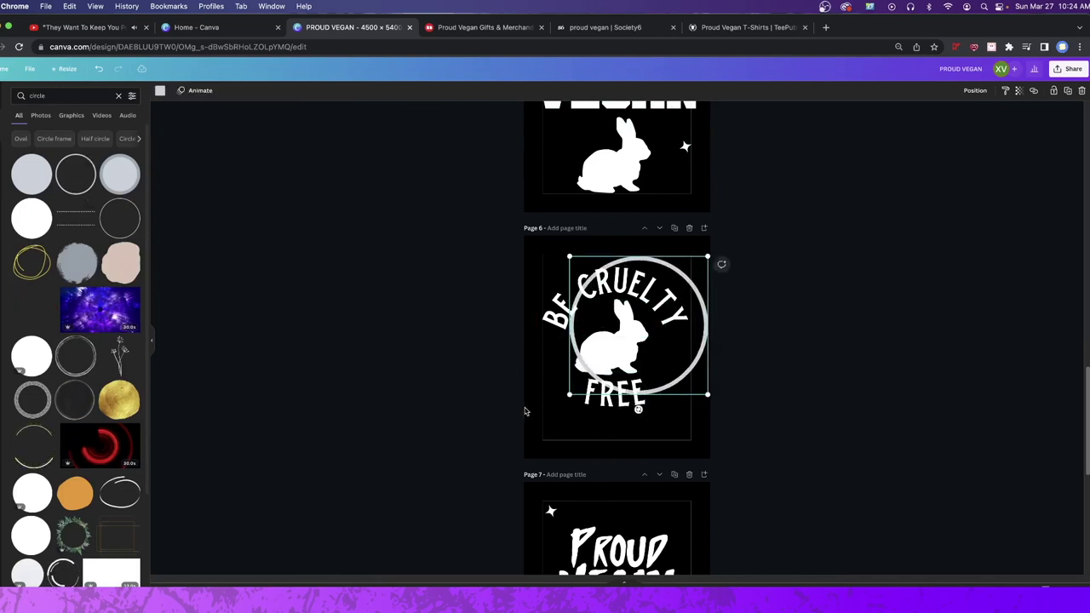
pyautogui.moveTo(570, 395); pyautogui.dragTo(525, 410)
pyautogui.moveTo(532, 407)
pyautogui.mouseDown()
pyautogui.moveTo(515, 400)
pyautogui.moveTo(534, 402)
pyautogui.mouseUp()
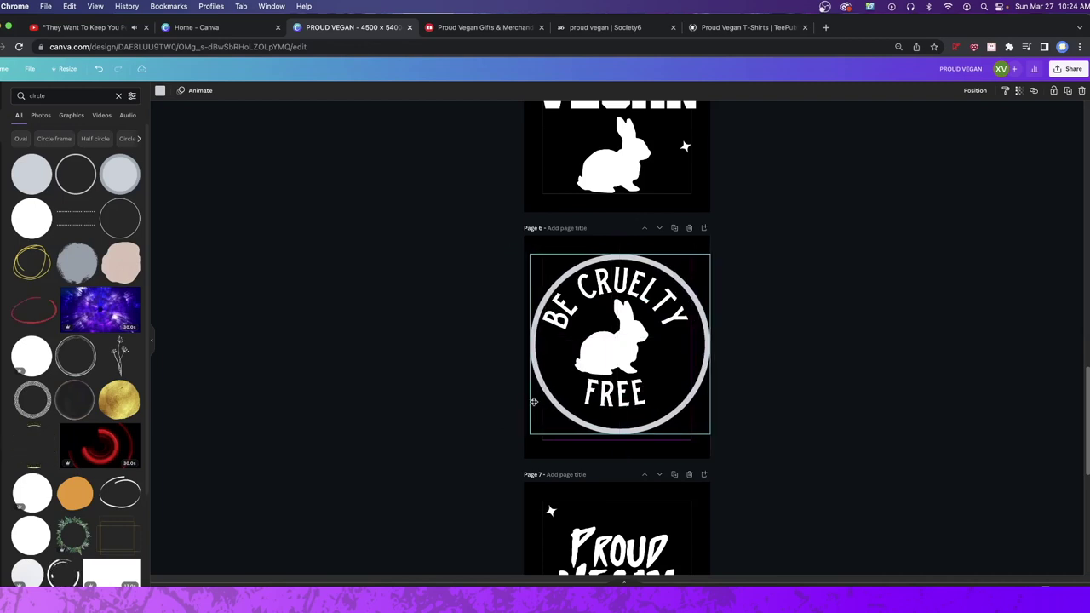
# Step: Reduce BE CRUELTY to font size 623, shrink the ring slightly, and centre both around the rabbit and FREE
pyautogui.click(647, 283)
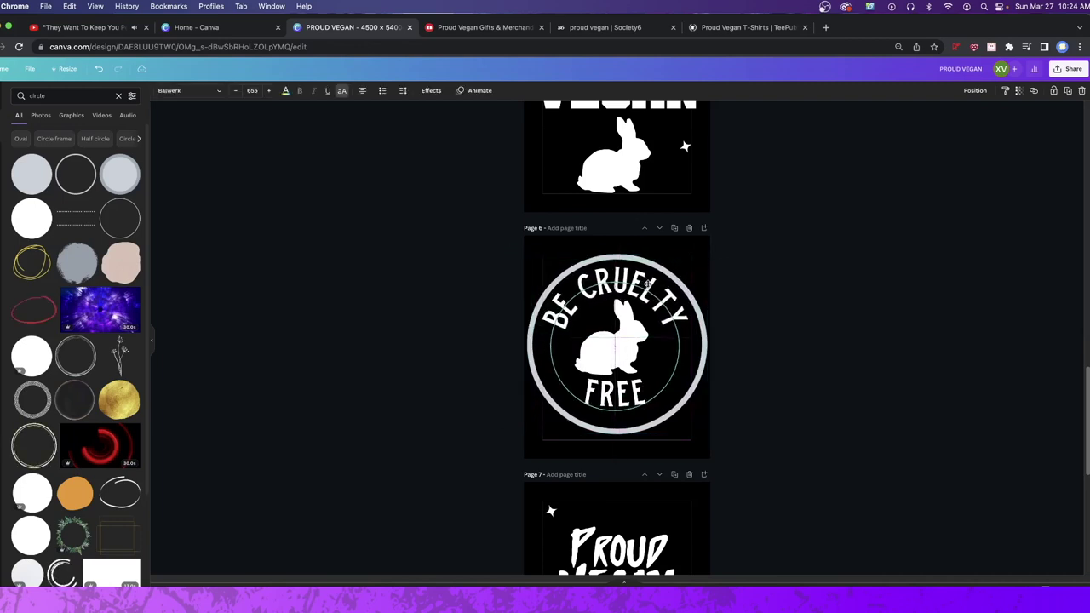
pyautogui.moveTo(692, 264)
pyautogui.mouseDown()
pyautogui.moveTo(682, 270)
pyautogui.moveTo(693, 267)
pyautogui.mouseUp()
pyautogui.click(695, 319)
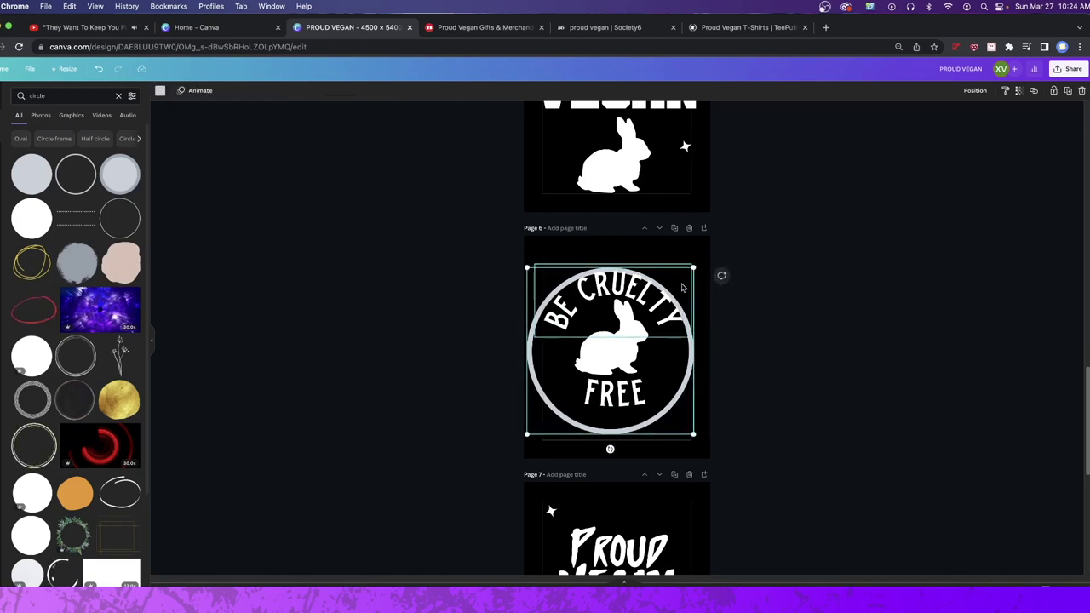
pyautogui.moveTo(684, 426); pyautogui.dragTo(682, 414)
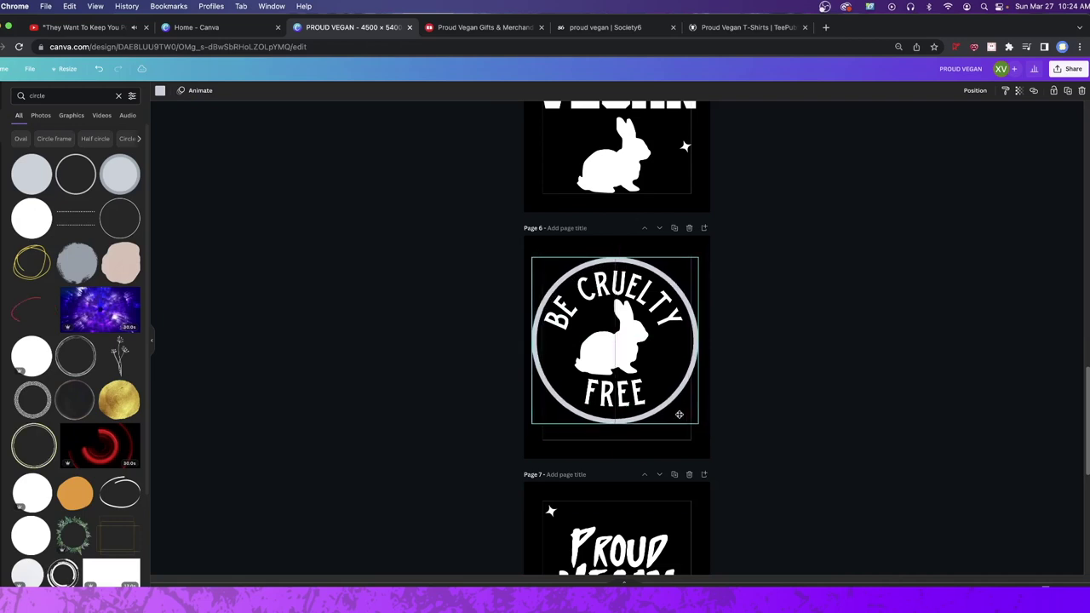
pyautogui.click(664, 305)
pyautogui.moveTo(664, 305); pyautogui.dragTo(662, 305)
pyautogui.click(622, 398)
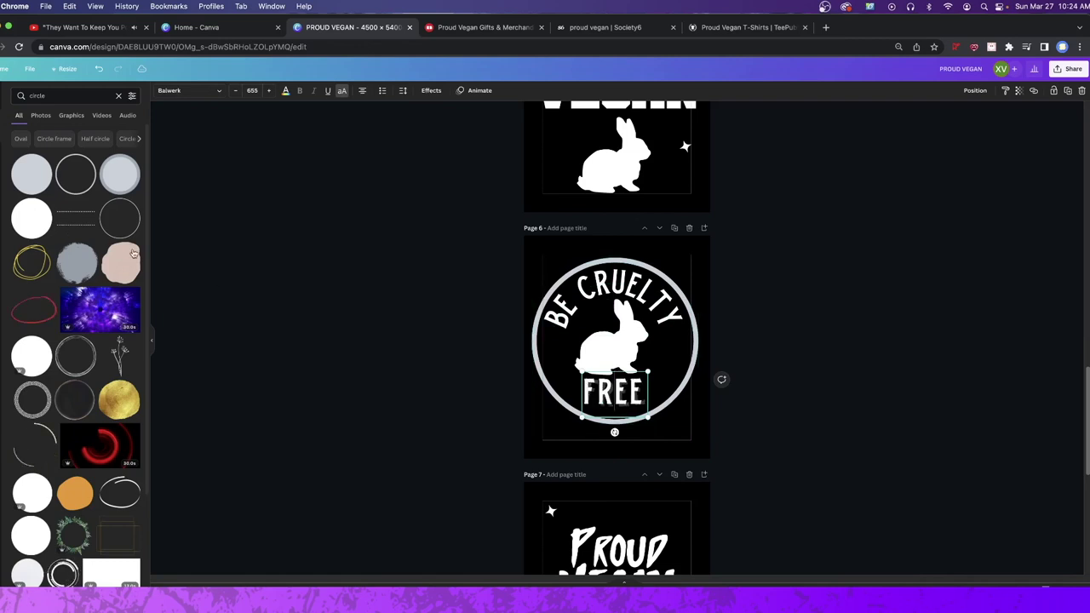
pyautogui.click(179, 211)
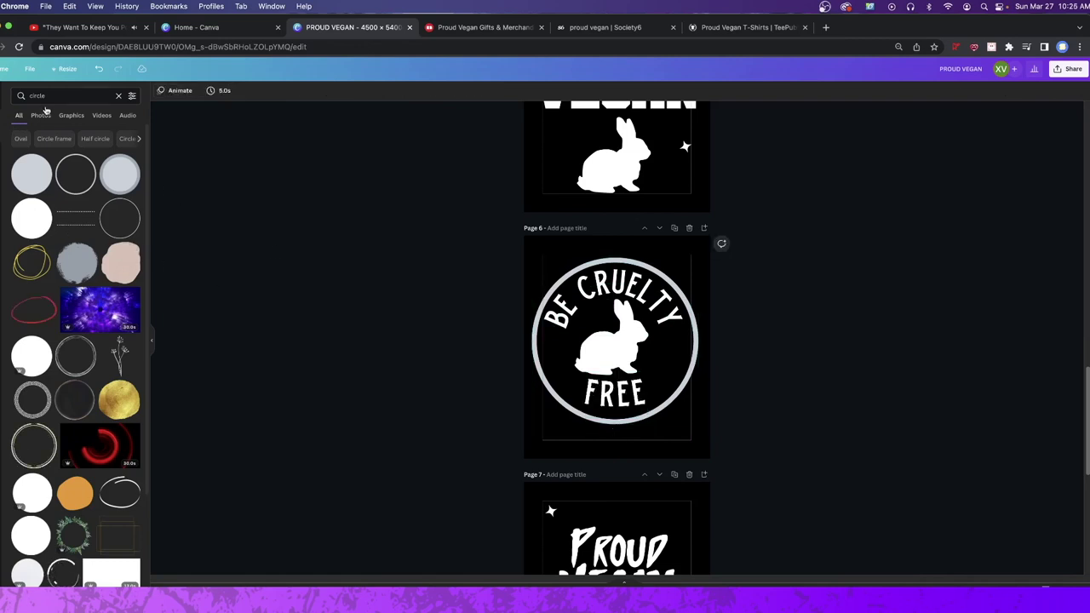
# Step: Search the elements for carrot and add an outlined carrot graphic to page 6
pyautogui.click(72, 96)
pyautogui.write('carrot')
pyautogui.press('Return')
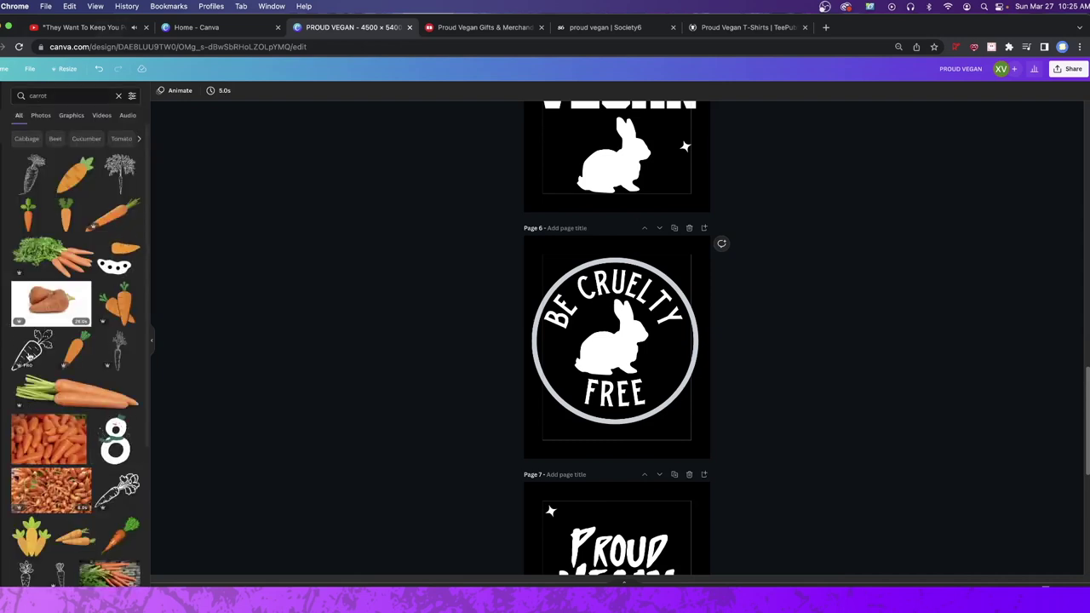
pyautogui.click(117, 347)
pyautogui.moveTo(663, 311)
pyautogui.mouseDown()
pyautogui.moveTo(656, 319)
pyautogui.moveTo(664, 312)
pyautogui.mouseUp()
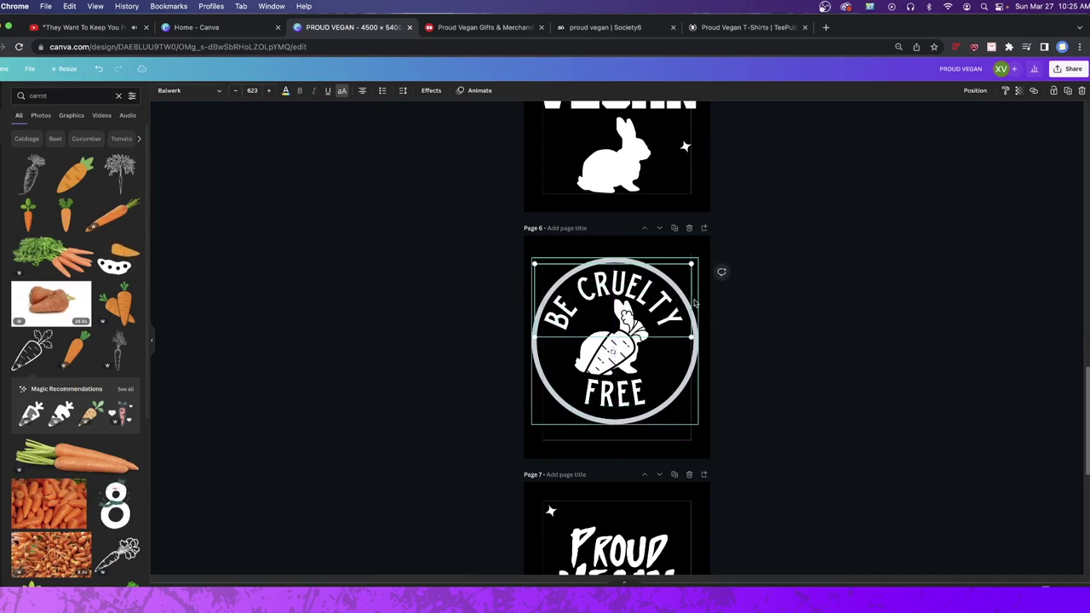
# Step: Shrink the carrot to fit between the rabbit's face and the ring, and colour it white
pyautogui.click(639, 349)
pyautogui.moveTo(654, 385); pyautogui.dragTo(682, 350)
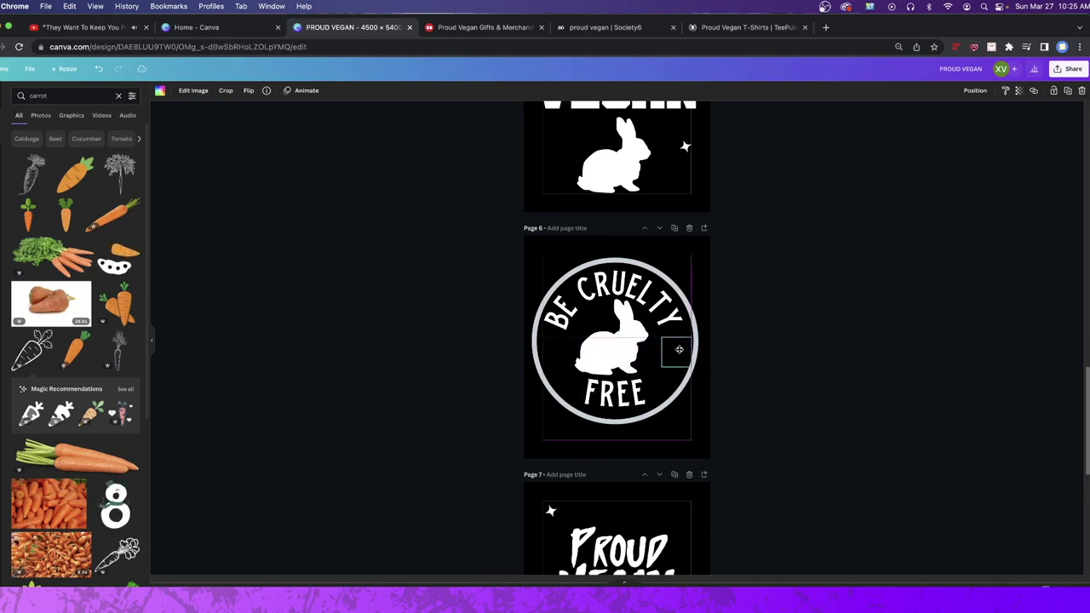
pyautogui.click(159, 90)
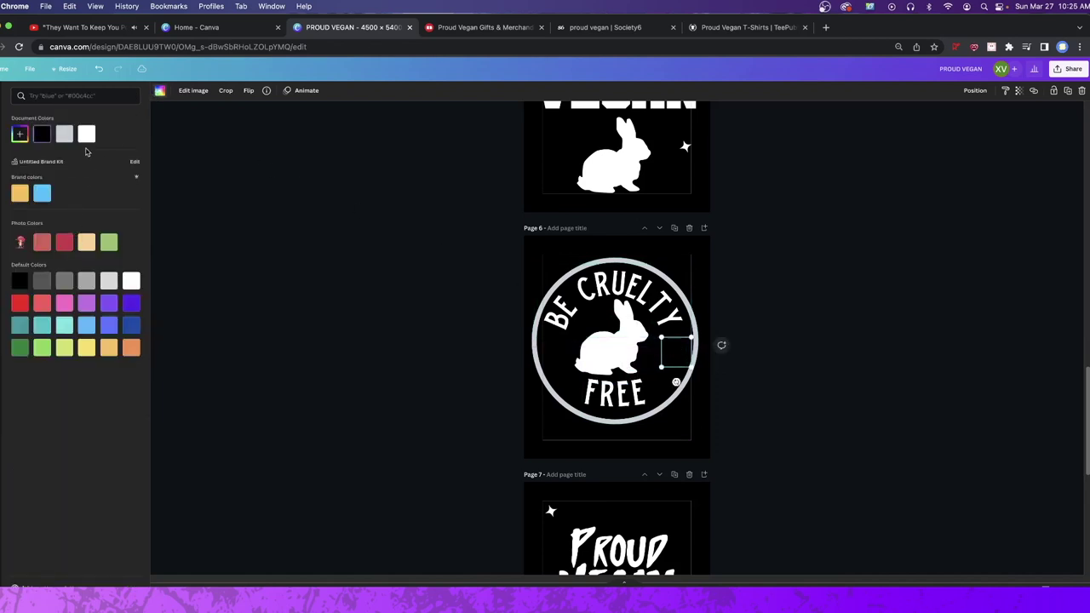
pyautogui.click(131, 282)
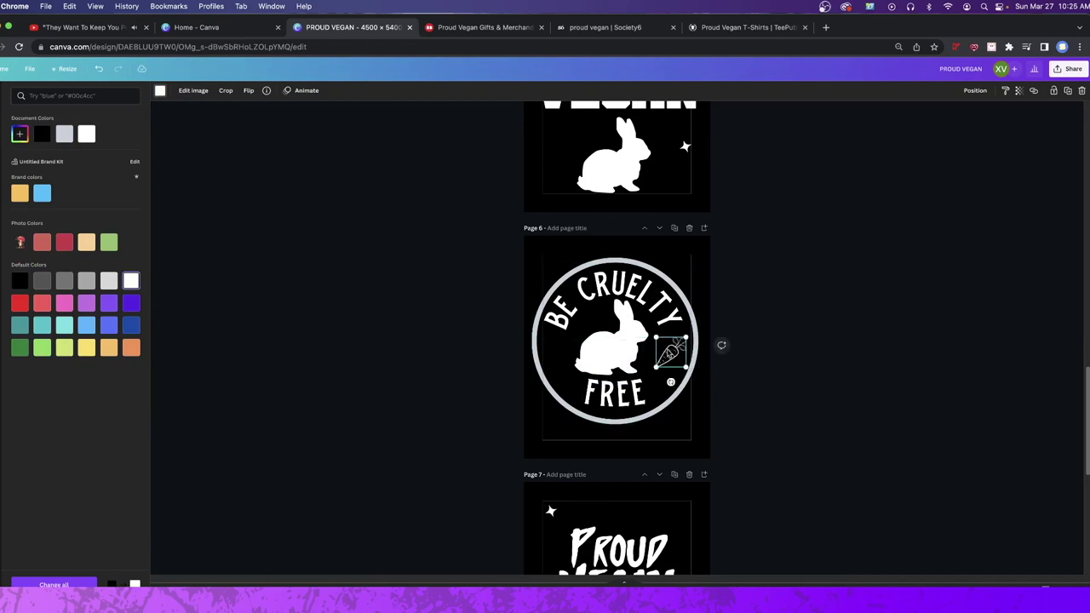
# Step: Duplicate the carrot behind the rabbit's tail, flip the copy horizontally, and level both carrots on either side of the rabbit
pyautogui.moveTo(672, 352); pyautogui.dragTo(564, 349)
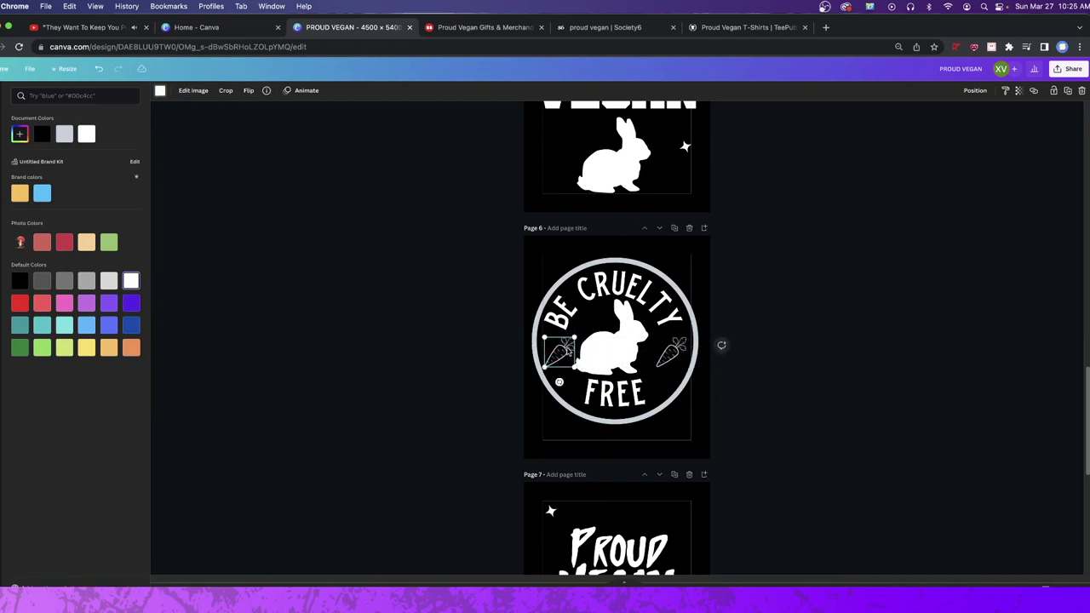
pyautogui.click(247, 90)
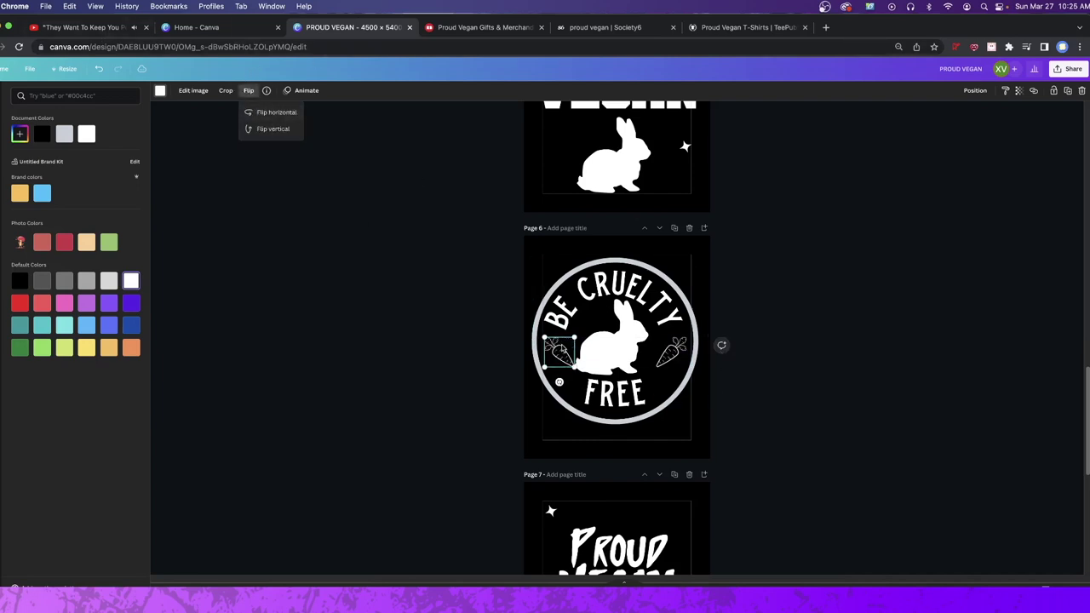
pyautogui.moveTo(562, 351); pyautogui.dragTo(551, 342)
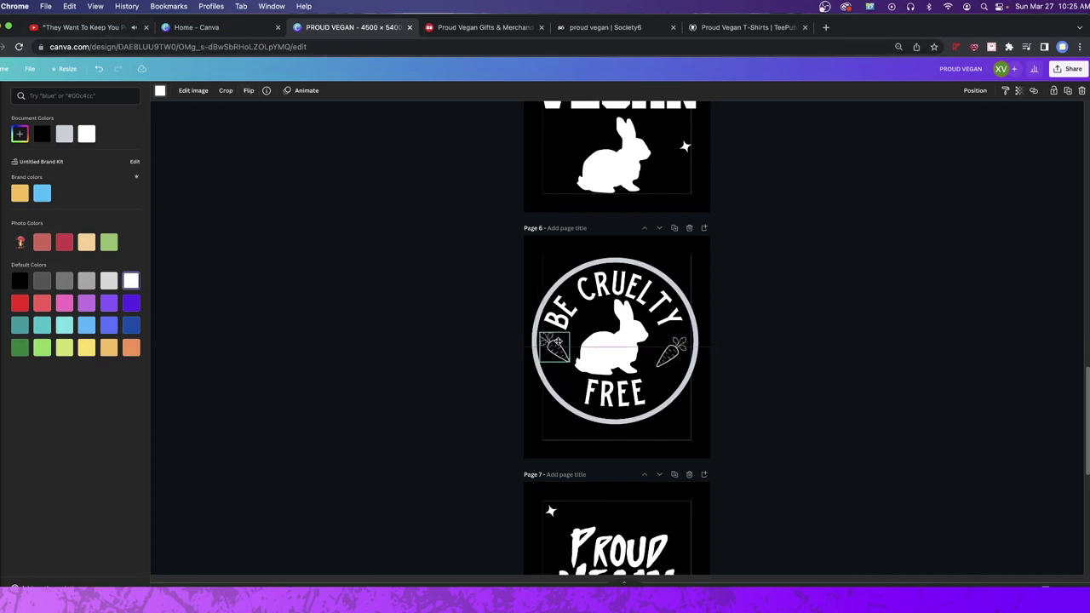
pyautogui.moveTo(678, 353); pyautogui.dragTo(685, 347)
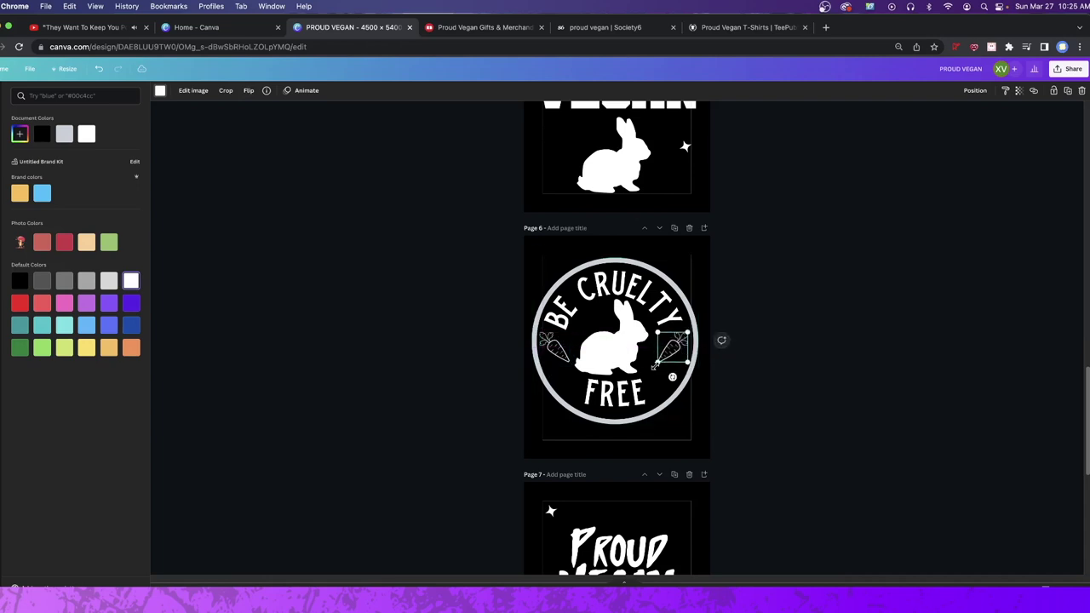
# Step: Set the curve of FREE on page 6 to -100 and its font size to 736, and centre it under the rabbit
pyautogui.click(624, 400)
pyautogui.click(808, 410)
pyautogui.click(631, 399)
pyautogui.moveTo(631, 399); pyautogui.dragTo(640, 396)
pyautogui.click(431, 90)
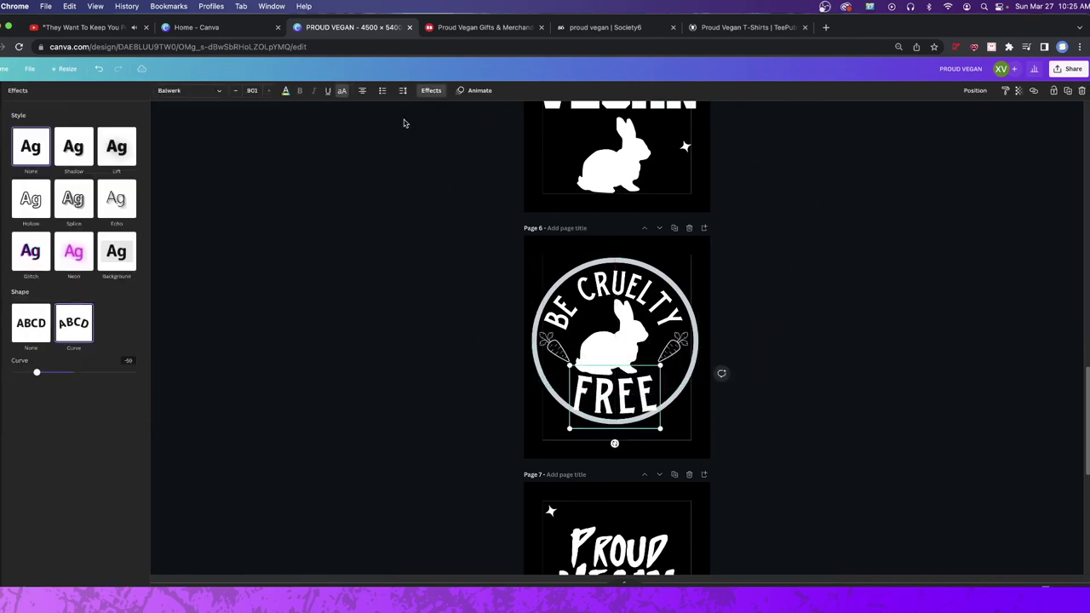
pyautogui.moveTo(45, 375); pyautogui.dragTo(11, 373)
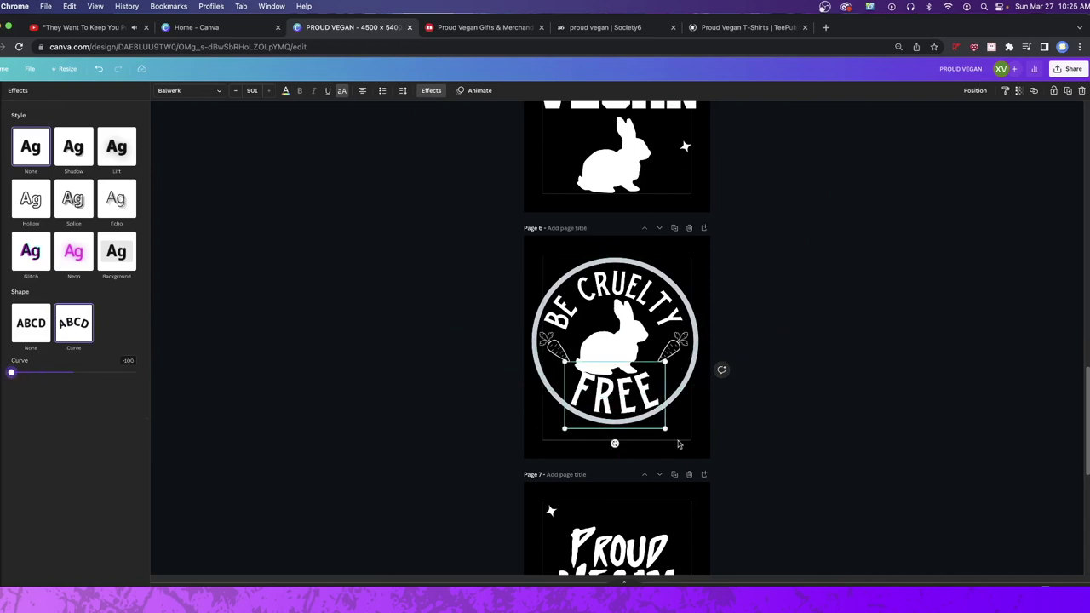
pyautogui.moveTo(630, 407)
pyautogui.mouseDown()
pyautogui.moveTo(647, 410)
pyautogui.moveTo(613, 407)
pyautogui.mouseUp()
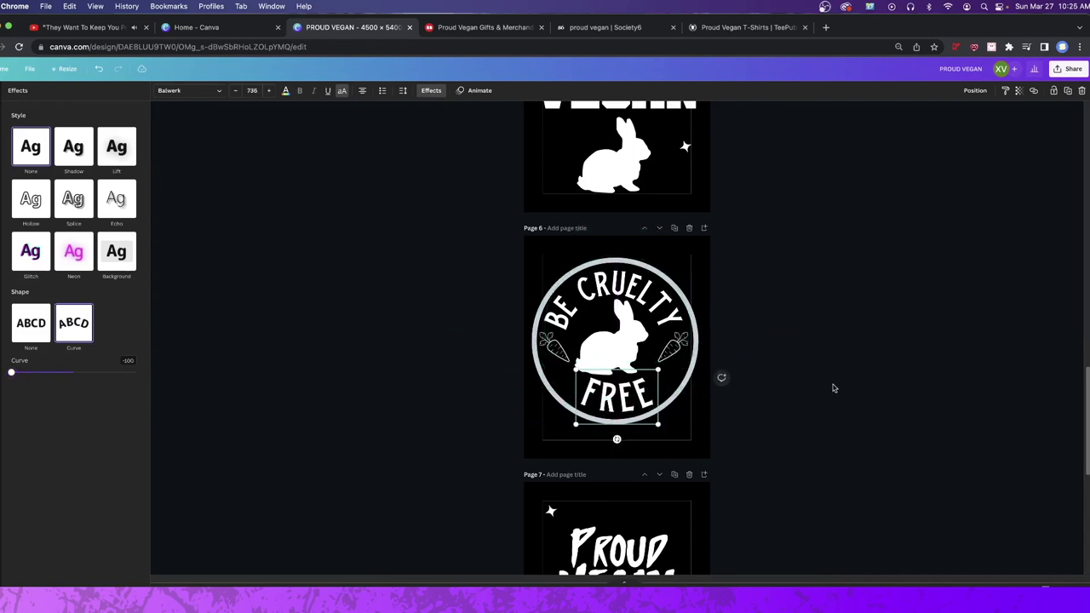
# Step: Select all parts of the Be Cruelty Free badge and shift them together slightly up and to the right
pyautogui.click(832, 385)
pyautogui.moveTo(798, 287); pyautogui.dragTo(579, 412)
pyautogui.click(778, 384)
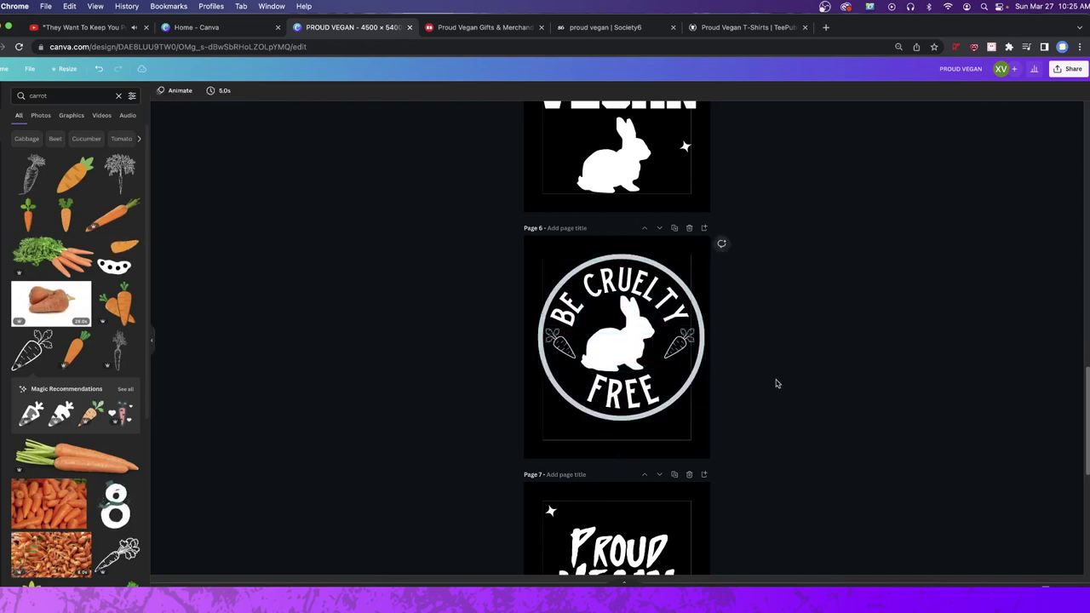
# Step: Duplicate the page with the finished Be Cruelty Free badge
pyautogui.scroll(-5, 758, 358)
pyautogui.scroll(8, 737, 321)
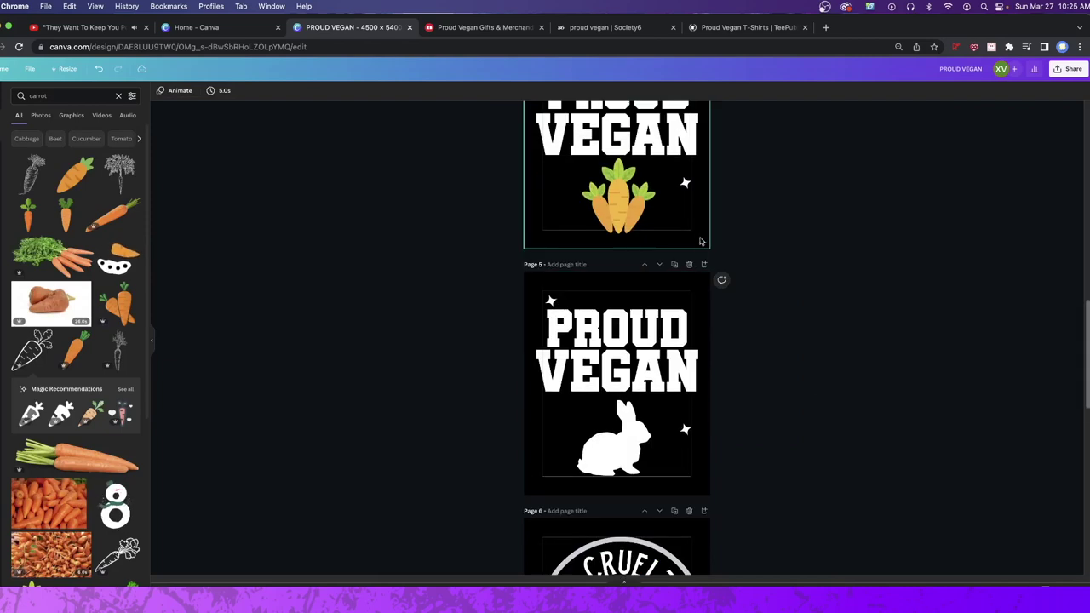
pyautogui.scroll(5, 720, 255)
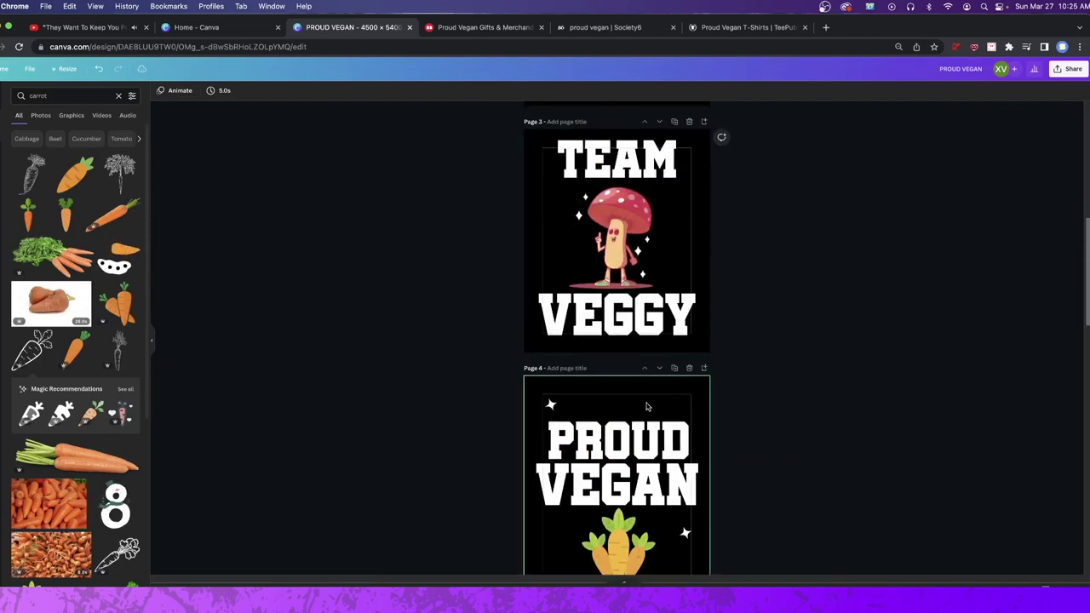
pyautogui.scroll(-10, 646, 405)
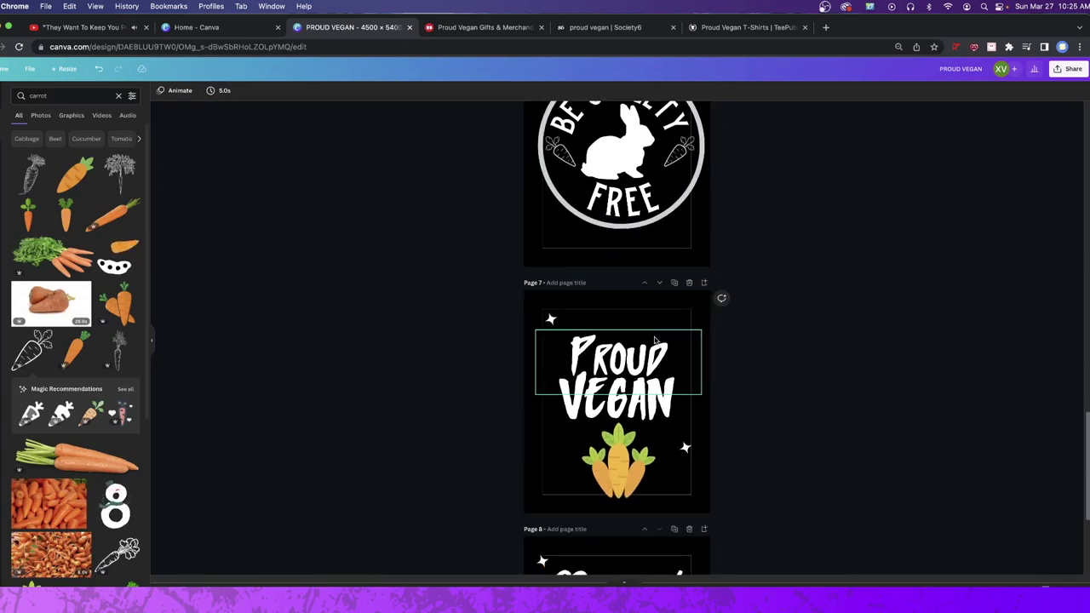
pyautogui.scroll(-1, 673, 306)
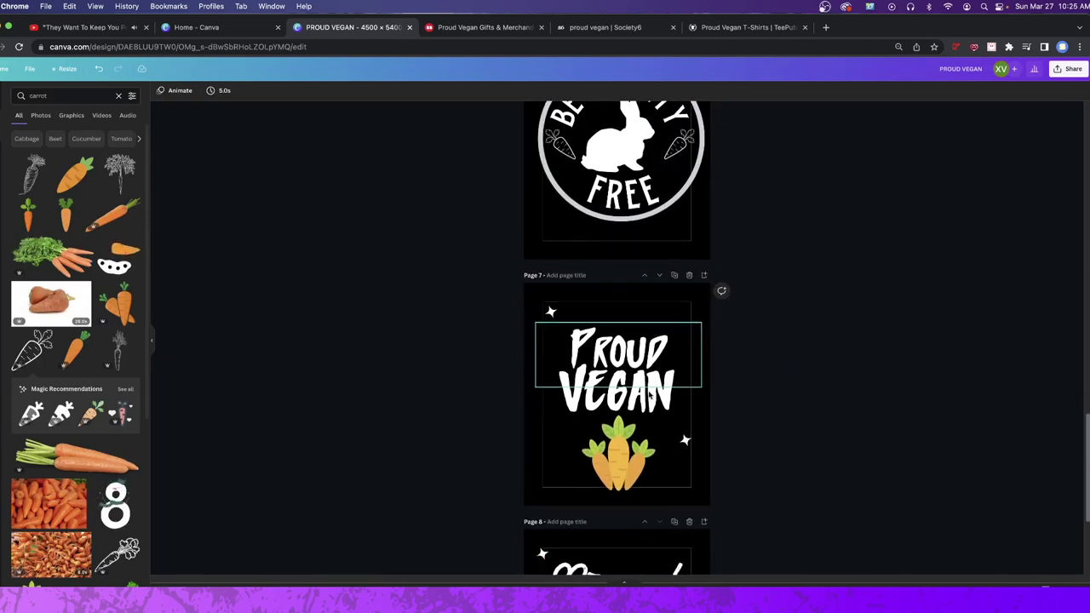
pyautogui.click(645, 262)
pyautogui.click(675, 243)
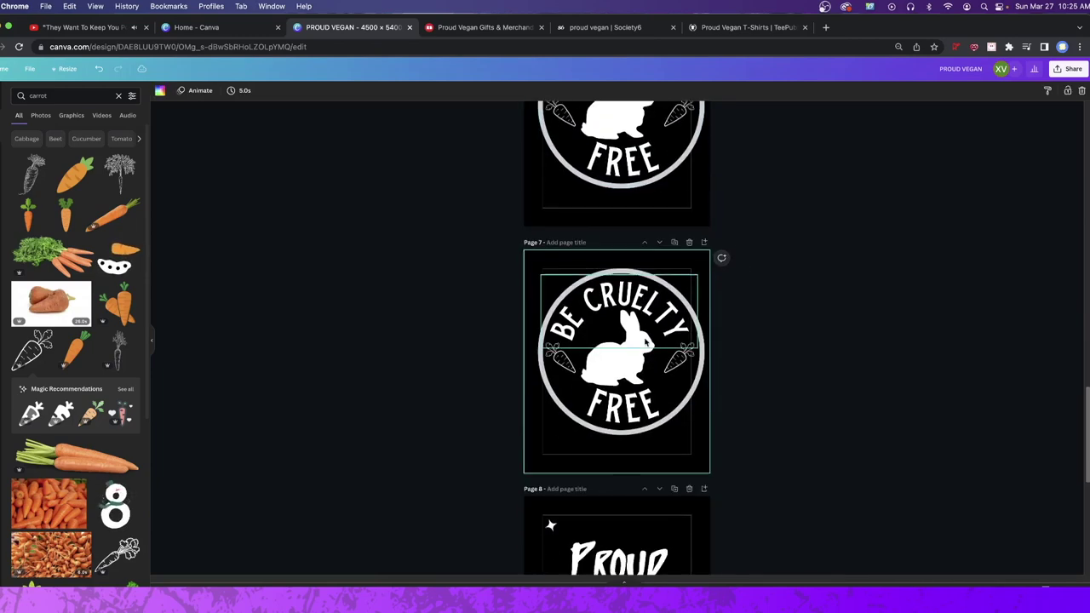
# Step: On the copied badge on page 7, replace BE CRUELTY with PROUD and FREE with VEGAN
pyautogui.click(647, 342)
pyautogui.doubleClick(647, 342)
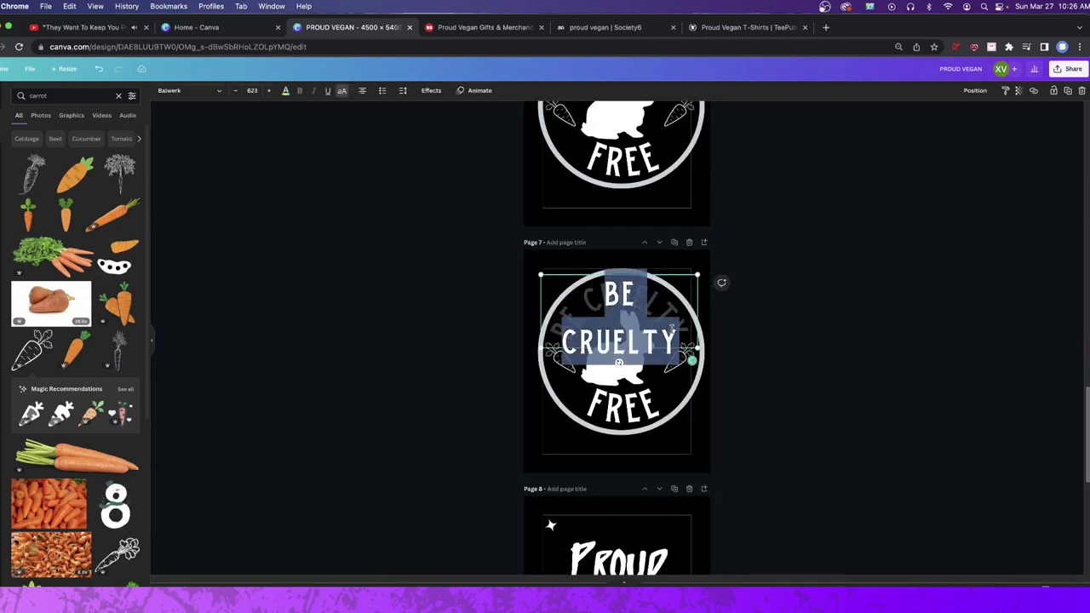
pyautogui.write('PROUYD')
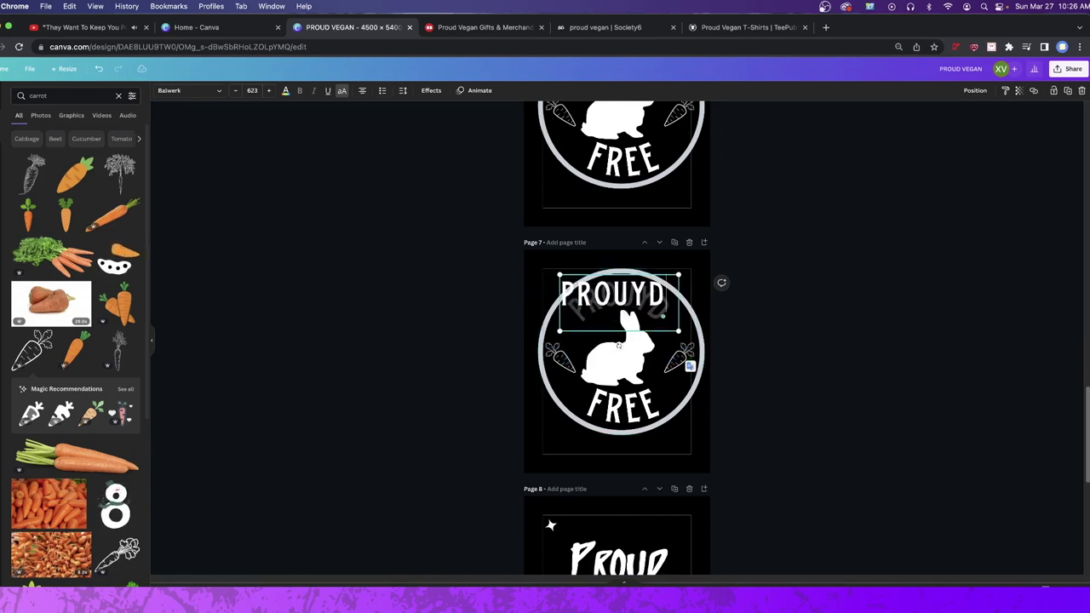
pyautogui.press('BackSpace')
pyautogui.press('BackSpace')
pyautogui.write('D')
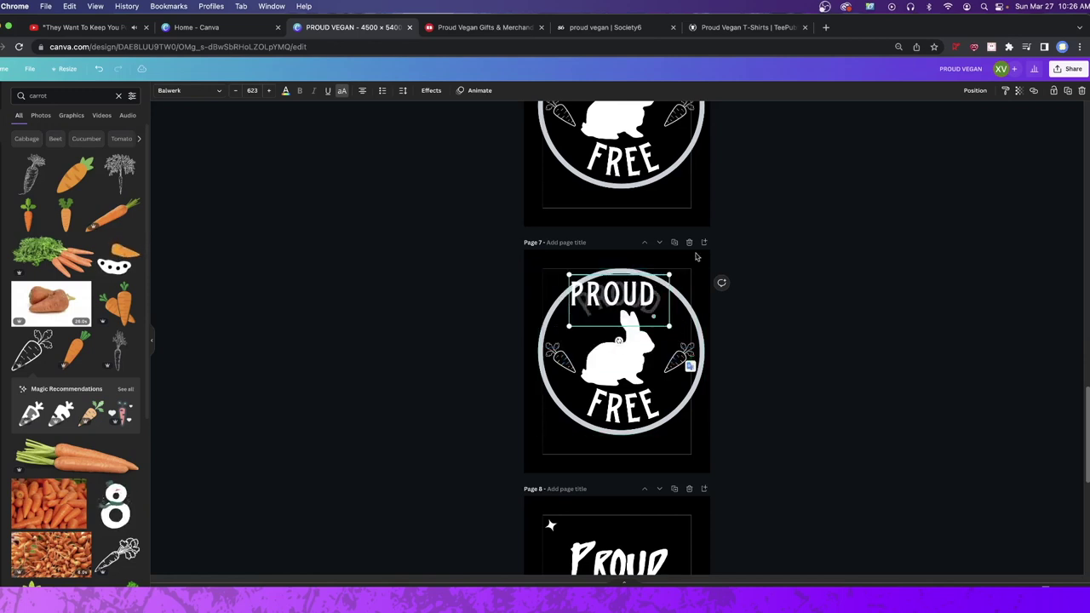
pyautogui.click(606, 416)
pyautogui.moveTo(585, 408); pyautogui.dragTo(663, 417)
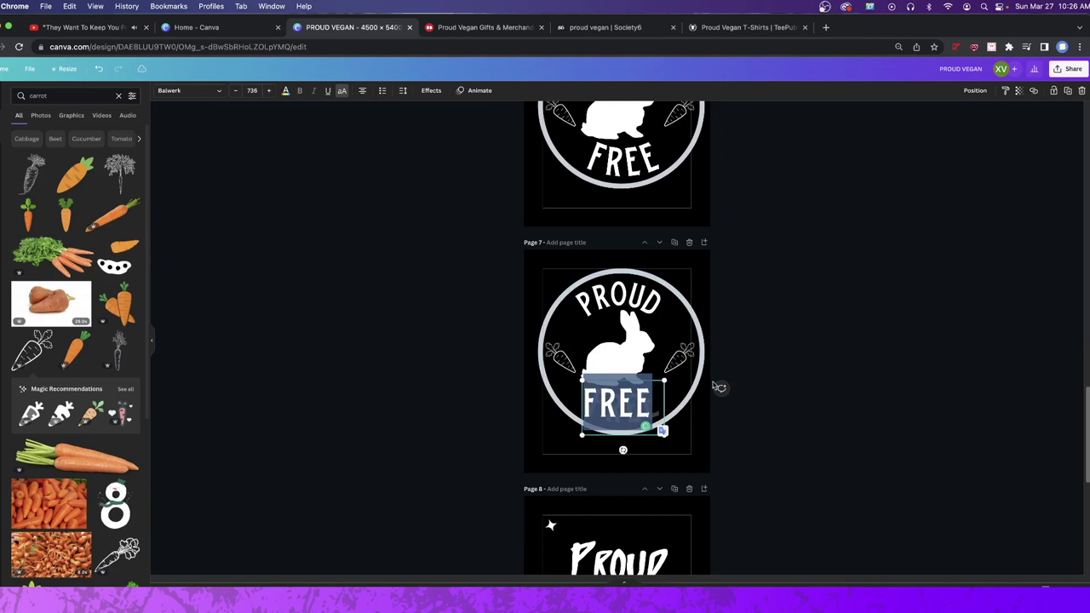
pyautogui.write('VEGAN')
pyautogui.click(932, 292)
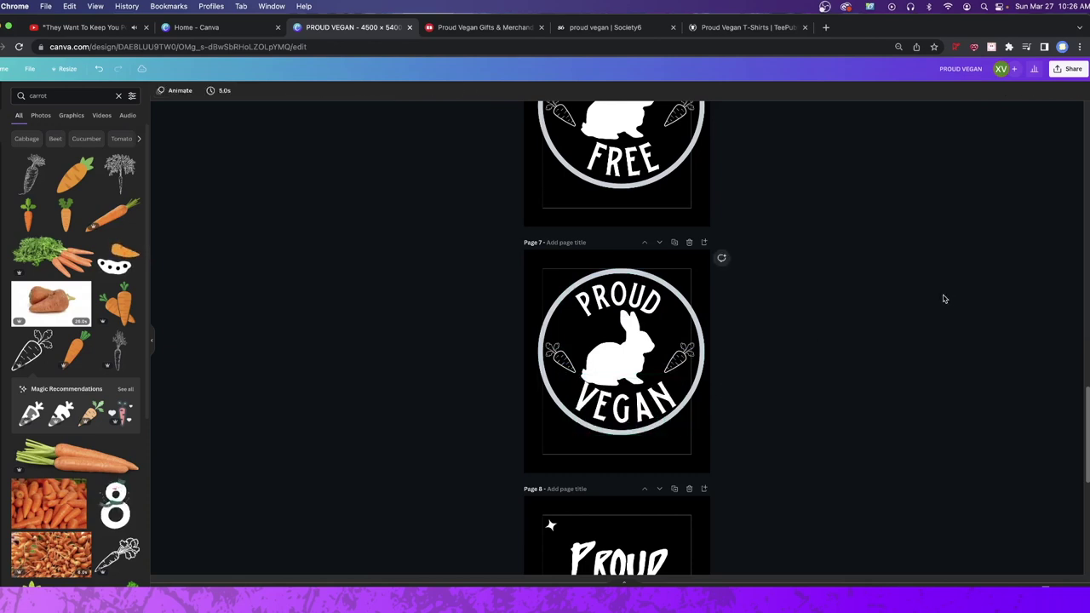
# Step: Move VEGAN slightly lower inside the ring and reduce its letter spacing so the word fits under the rabbit
pyautogui.moveTo(619, 356); pyautogui.dragTo(634, 416)
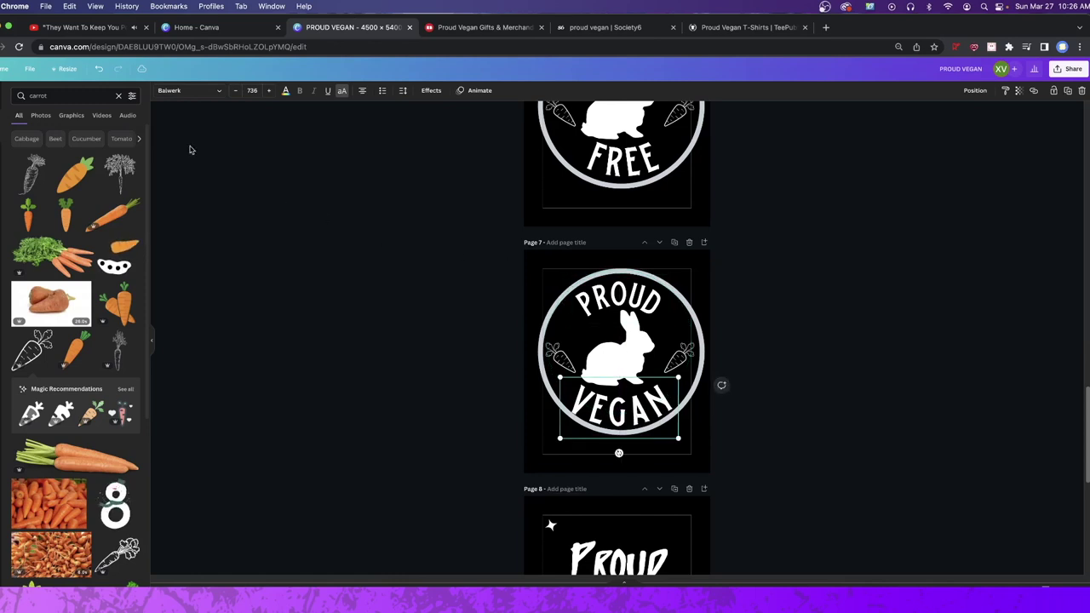
pyautogui.click(404, 91)
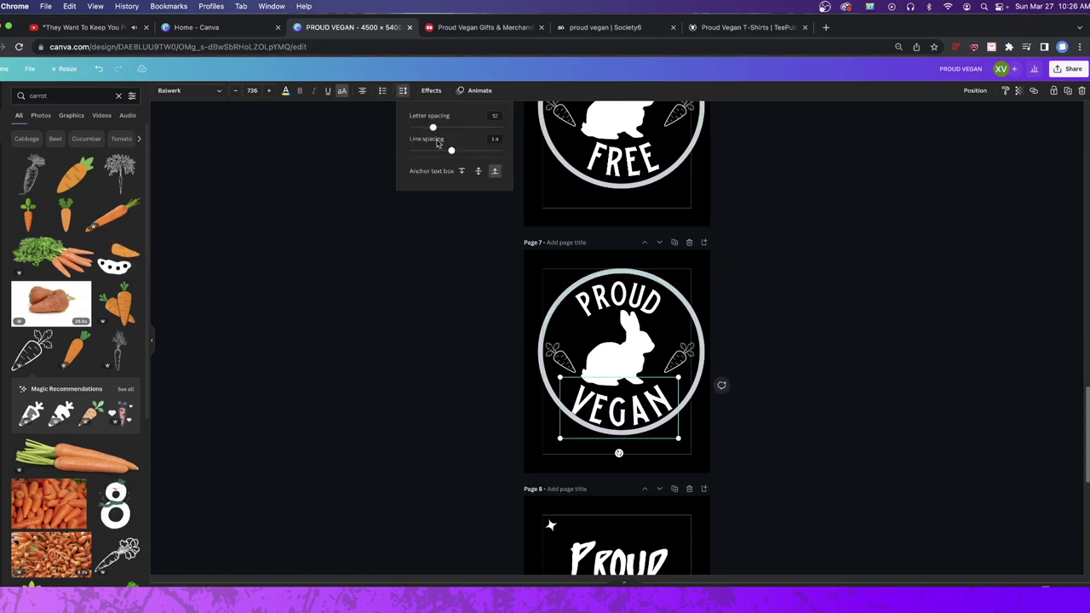
pyautogui.click(431, 91)
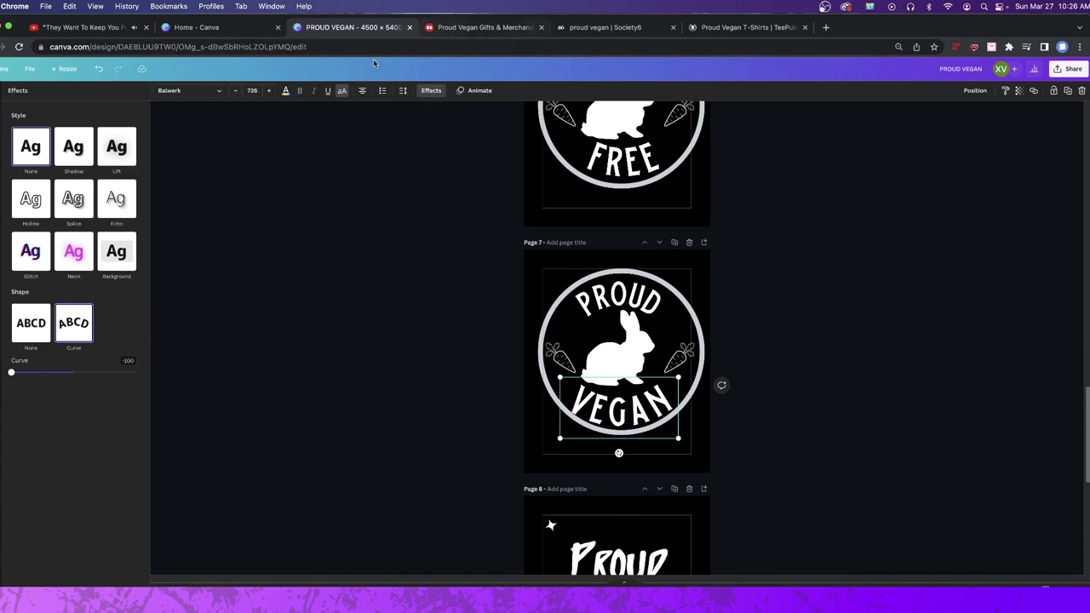
pyautogui.click(400, 91)
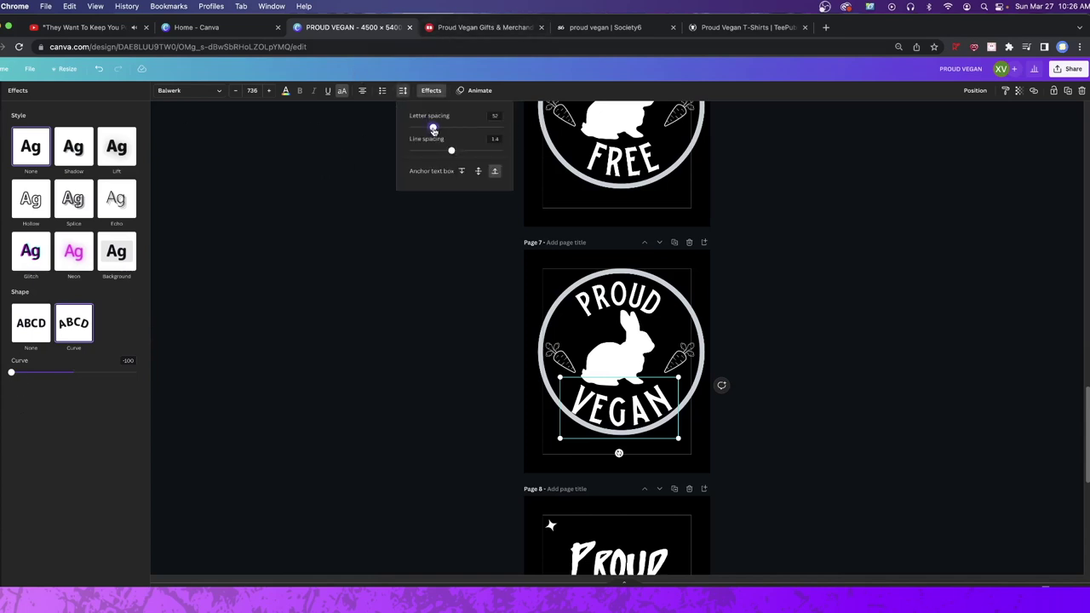
pyautogui.moveTo(433, 129); pyautogui.dragTo(428, 139)
pyautogui.press('Escape')
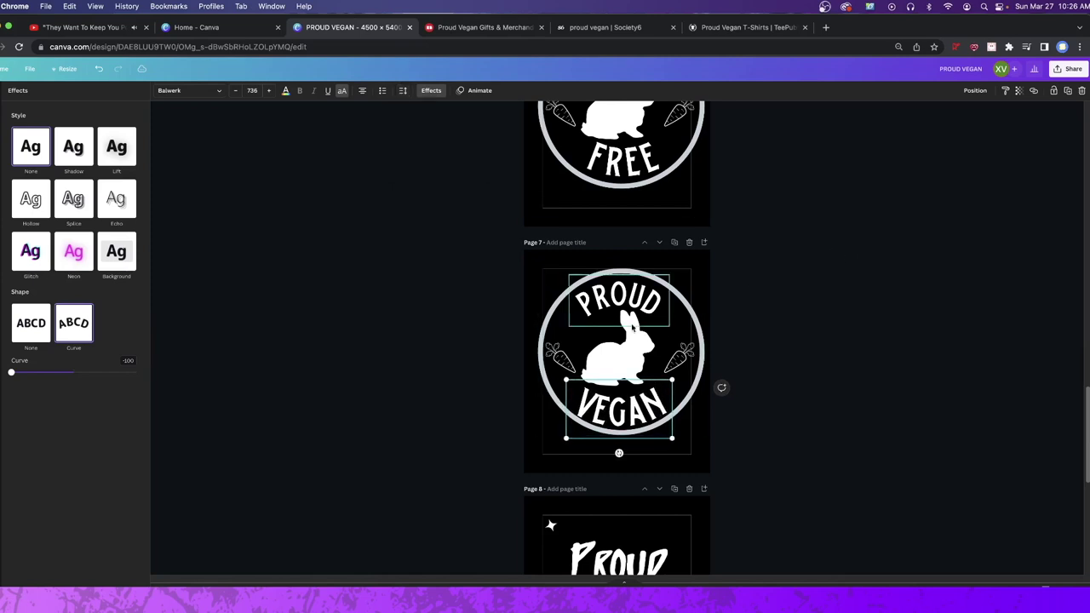
pyautogui.press('Escape')
pyautogui.click(825, 300)
# Step: Duplicate the round Proud Vegan rabbit badge page four times
pyautogui.scroll(-3, 822, 304)
pyautogui.scroll(5, 822, 304)
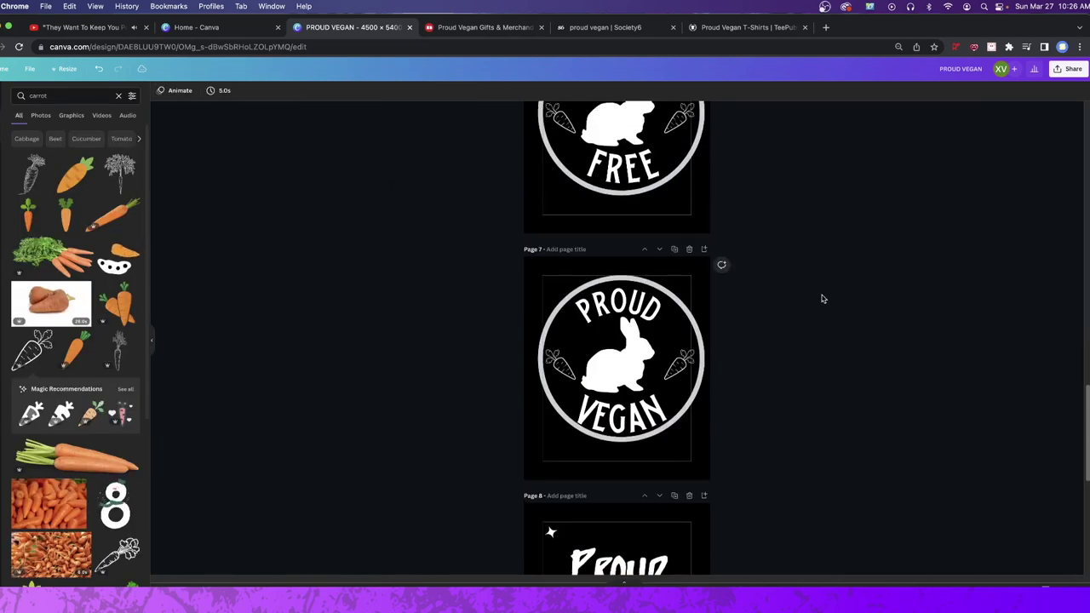
pyautogui.scroll(-5, 822, 287)
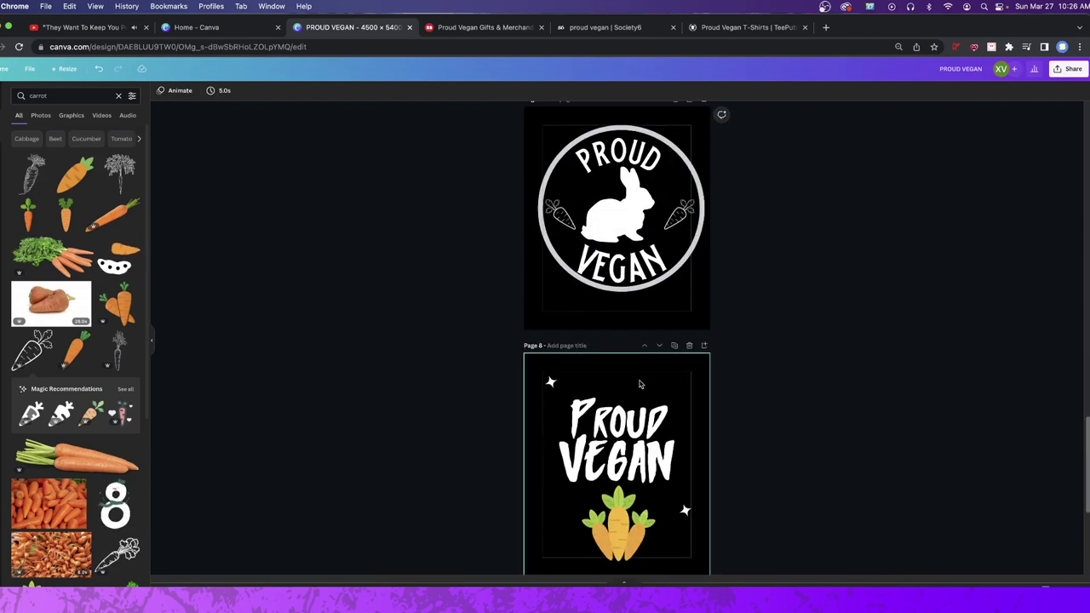
pyautogui.scroll(2, 672, 187)
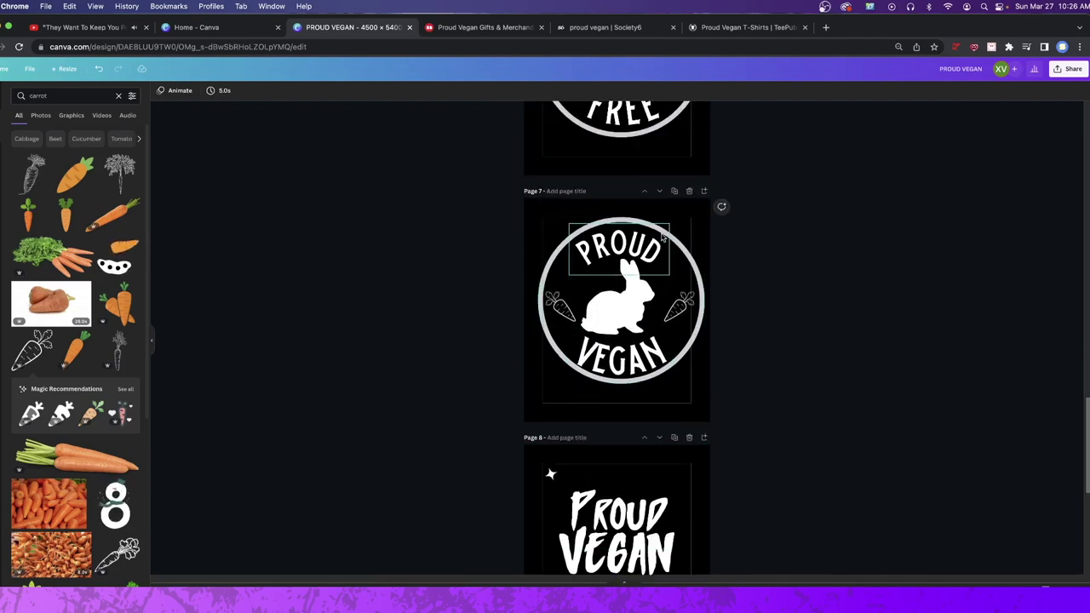
pyautogui.click(675, 191)
pyautogui.click(676, 190)
pyautogui.click(675, 191)
pyautogui.click(675, 191)
# Step: Adjust the ring on page 11 slightly and move PROUD to sit centred inside its upper edge
pyautogui.click(619, 285)
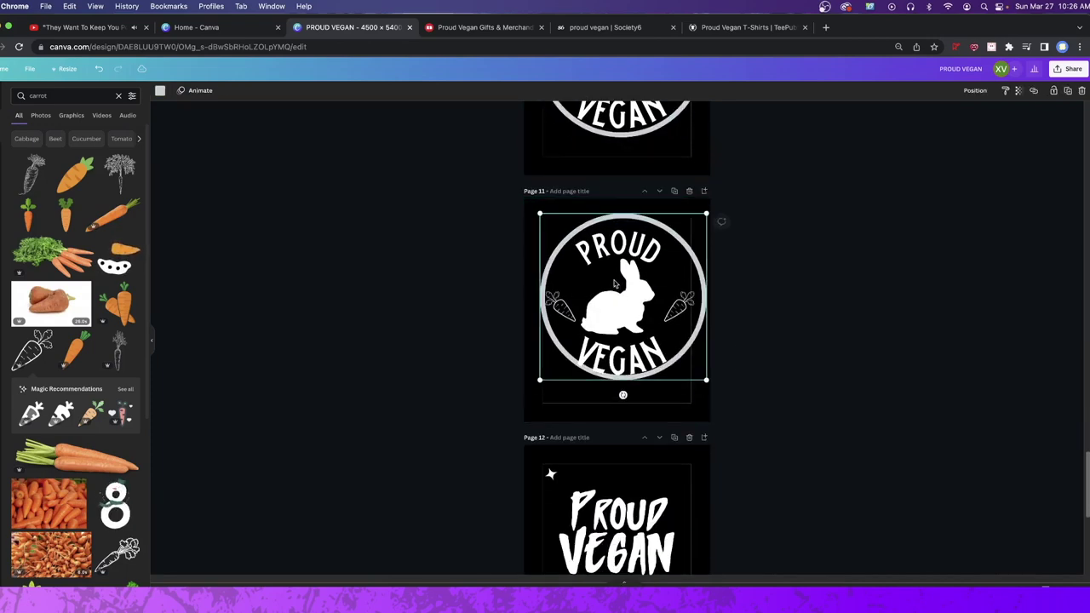
pyautogui.moveTo(626, 311); pyautogui.dragTo(623, 310)
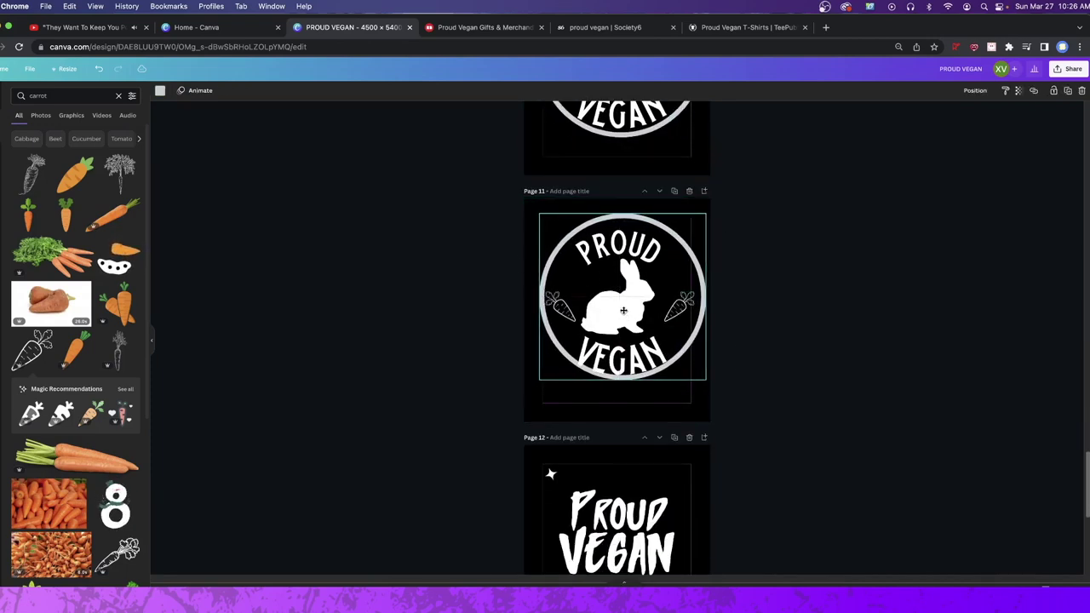
pyautogui.click(629, 224)
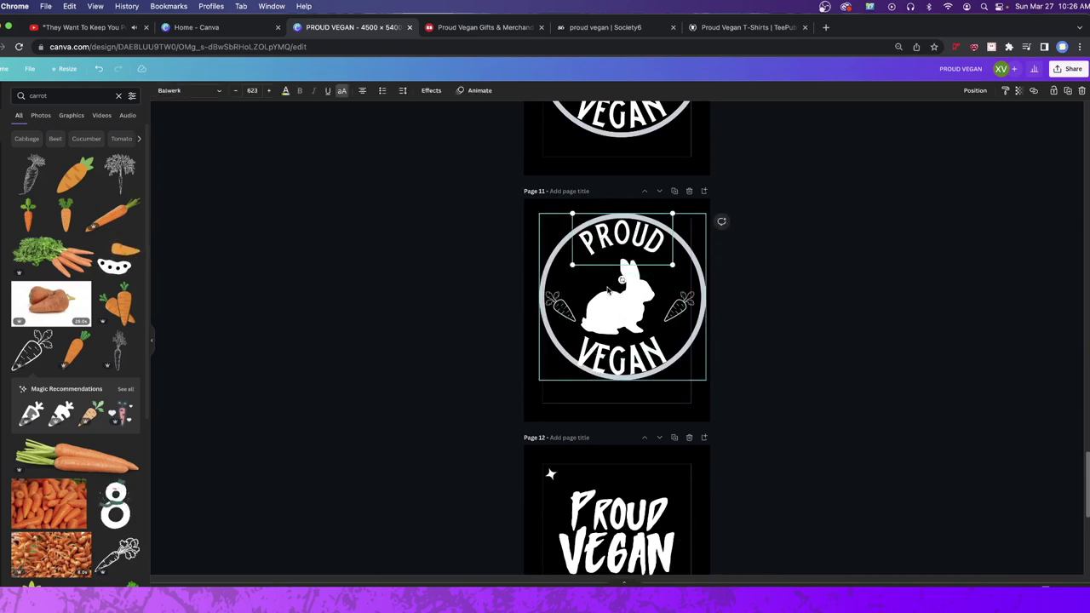
pyautogui.click(625, 314)
pyautogui.moveTo(624, 313); pyautogui.dragTo(625, 316)
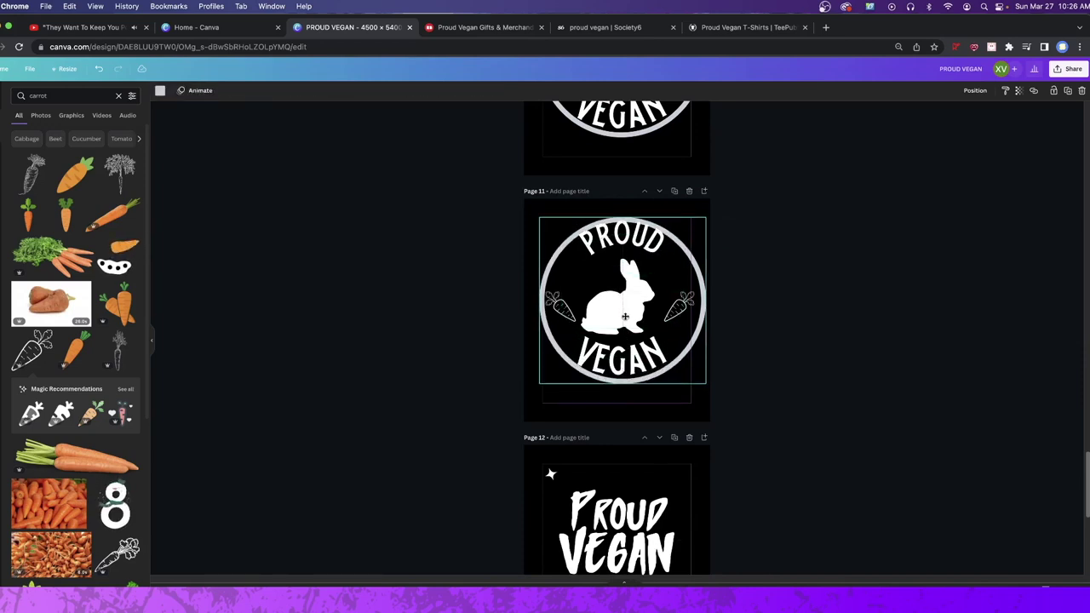
pyautogui.click(624, 247)
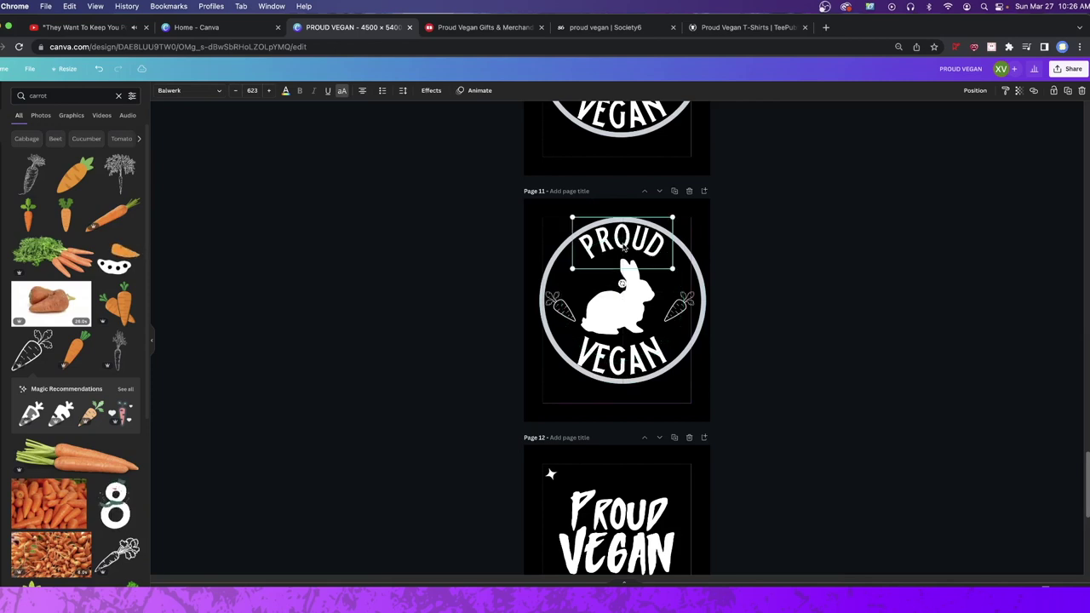
pyautogui.click(609, 316)
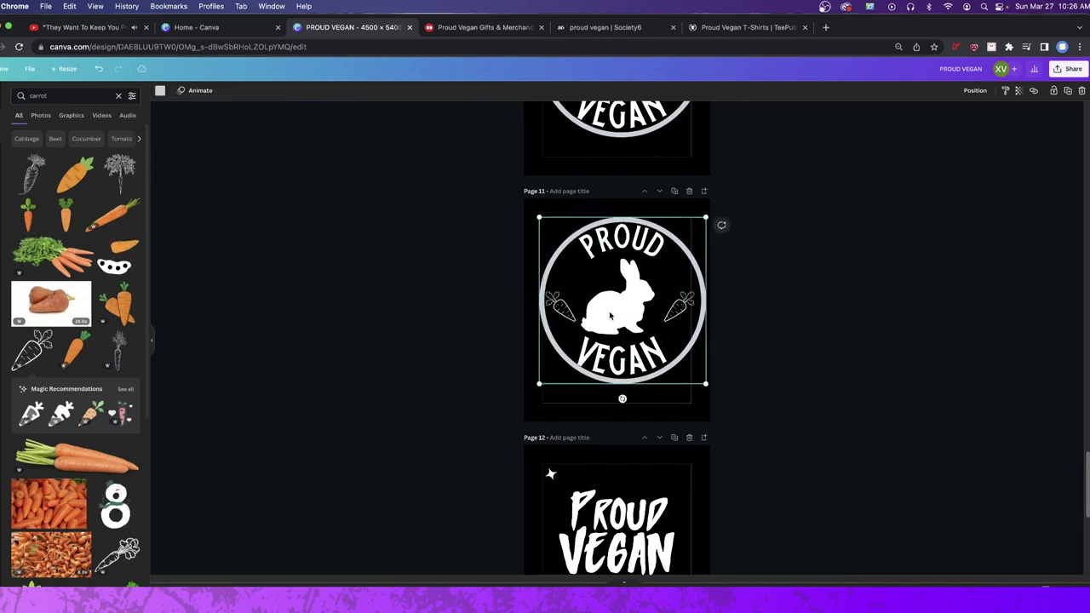
# Step: Delete the rabbit on page 11, search the elements for cow, and add an outlined cow graphic in its place
pyautogui.click(972, 91)
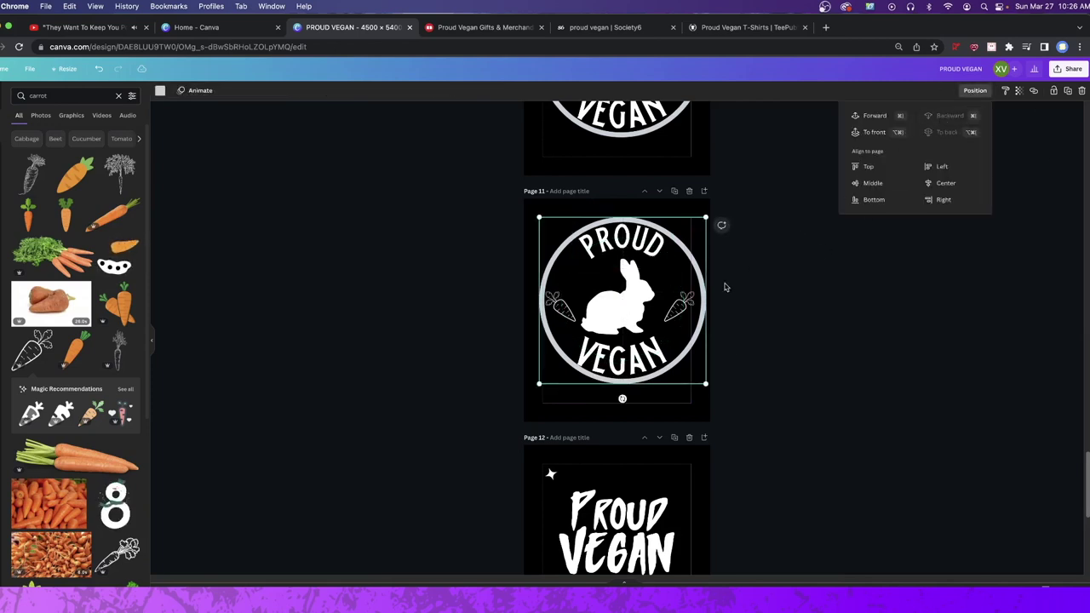
pyautogui.click(620, 290)
pyautogui.press('Delete')
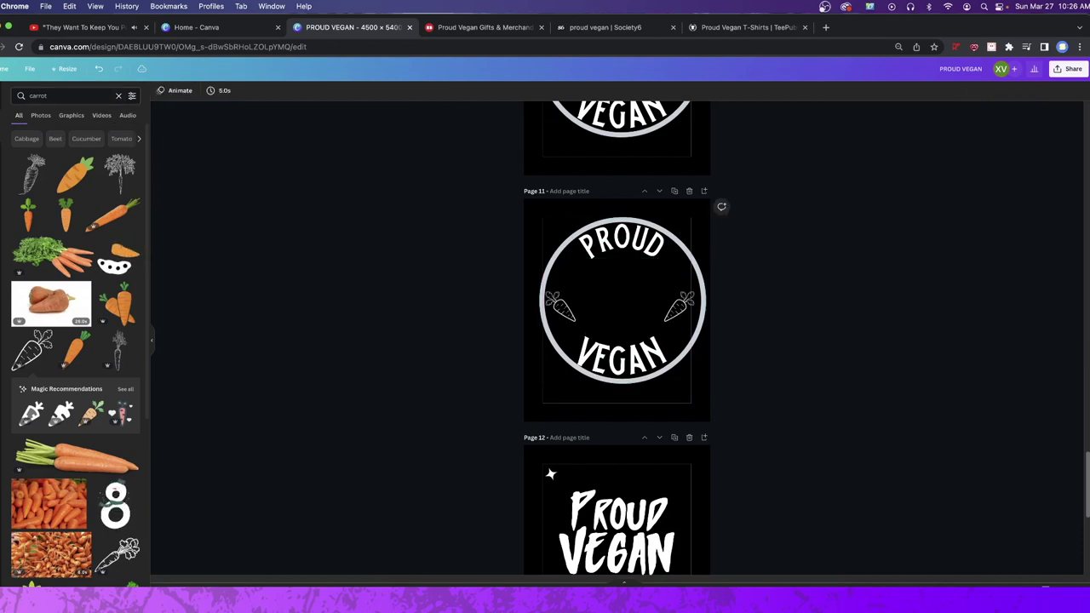
pyautogui.click(119, 95)
pyautogui.write('cow')
pyautogui.press('Return')
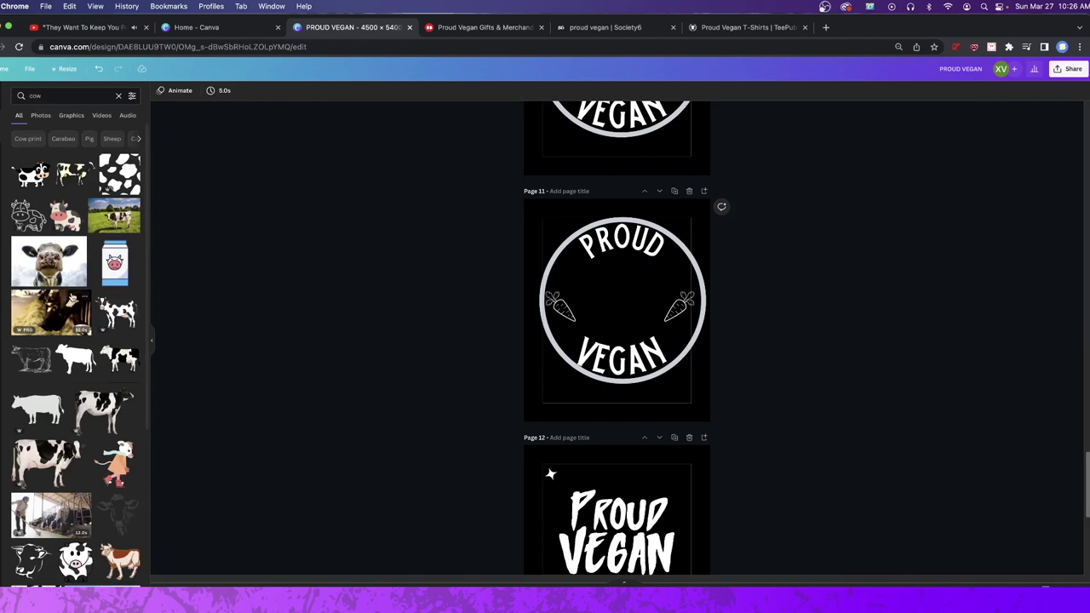
pyautogui.click(621, 304)
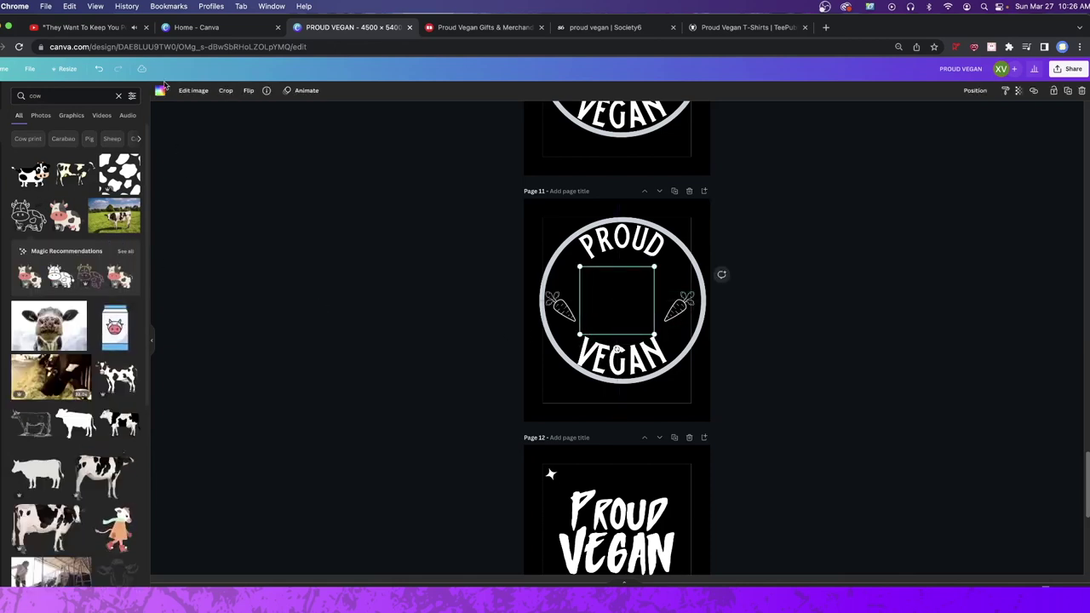
# Step: Colour the cow outline white and enlarge it to fill the space between PROUD and VEGAN
pyautogui.click(160, 91)
pyautogui.click(130, 282)
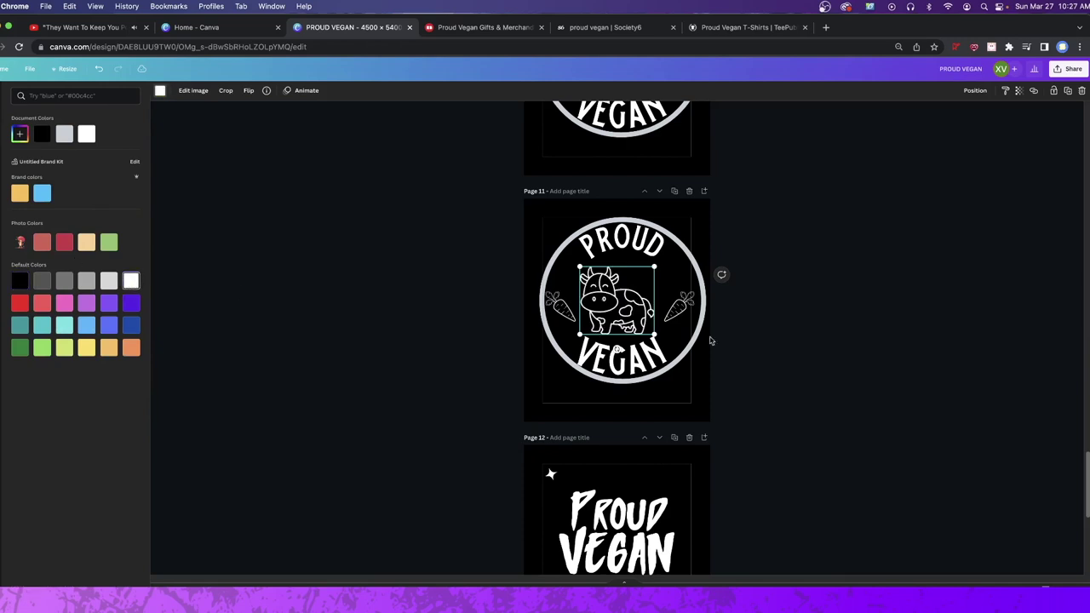
pyautogui.moveTo(661, 329); pyautogui.dragTo(665, 335)
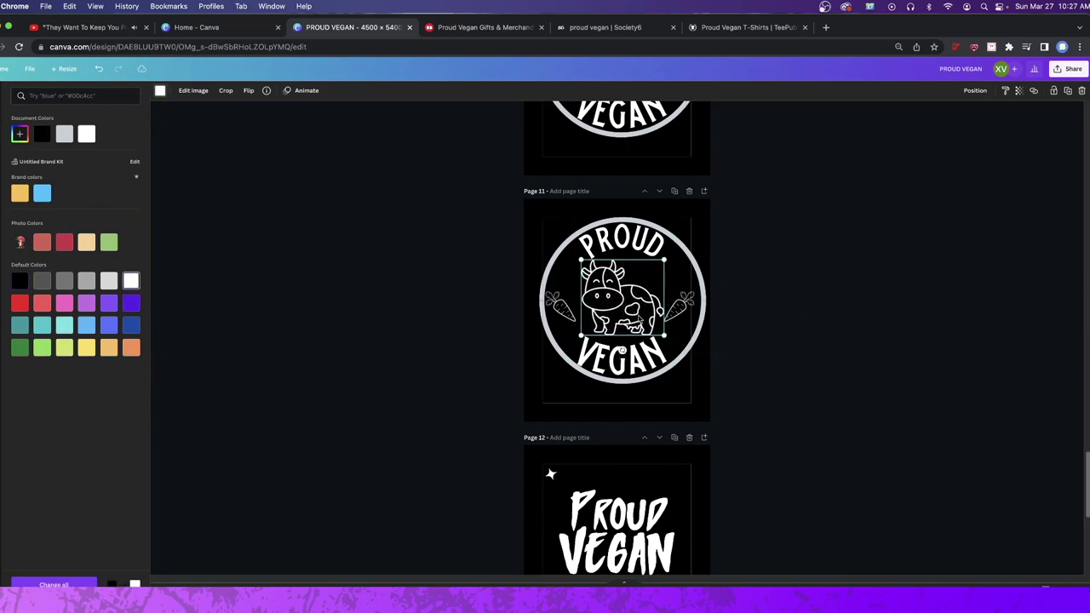
# Step: Delete both carrots beside the cow on page 11 and select the cow
pyautogui.click(680, 317)
pyautogui.press('Delete')
pyautogui.click(561, 307)
pyautogui.press('Delete')
pyautogui.click(647, 317)
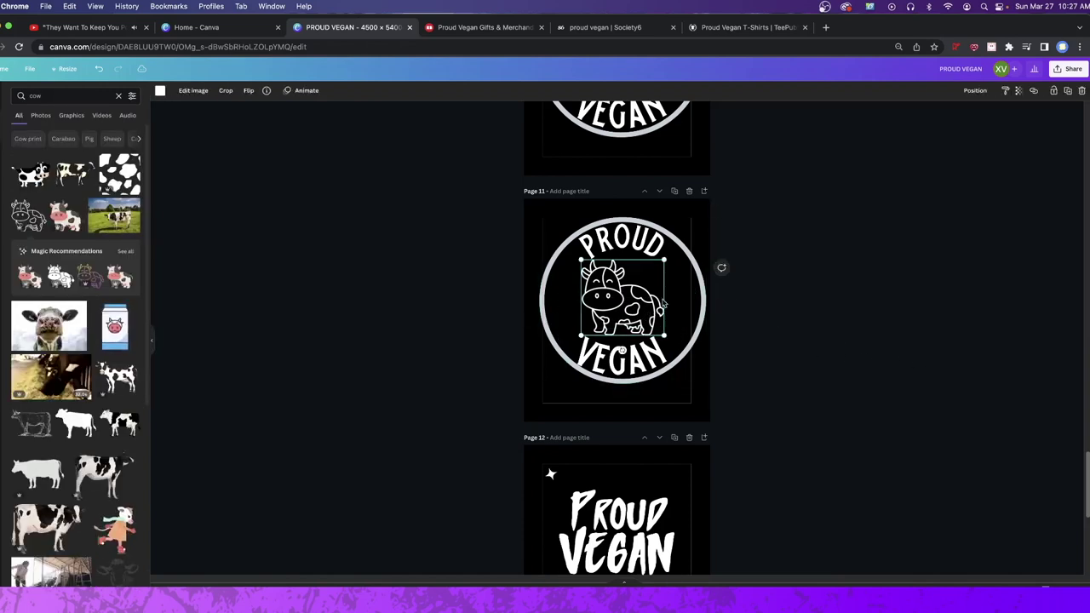
# Step: Copy the white star from page 13 onto page 11, enlarge it and place it inside the ring beside the cow's head
pyautogui.scroll(-5, 646, 439)
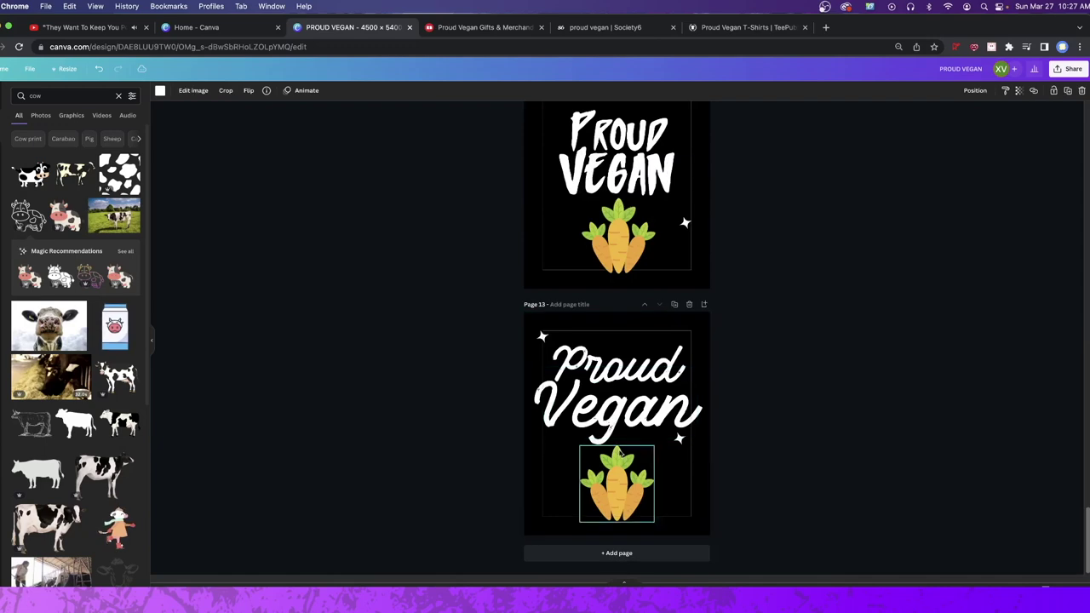
pyautogui.click(542, 335)
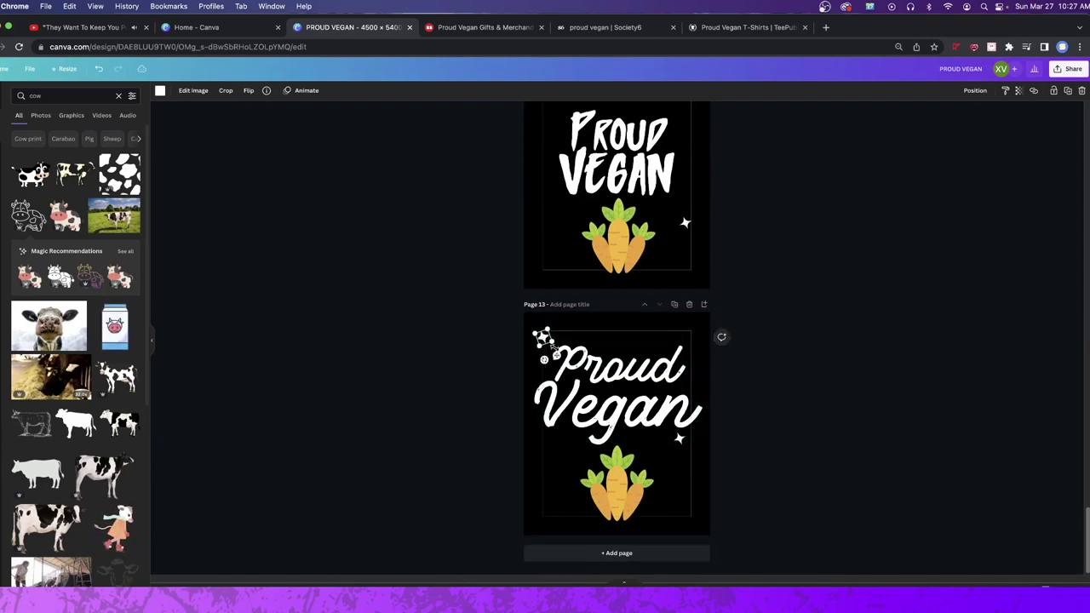
pyautogui.scroll(5, 577, 296)
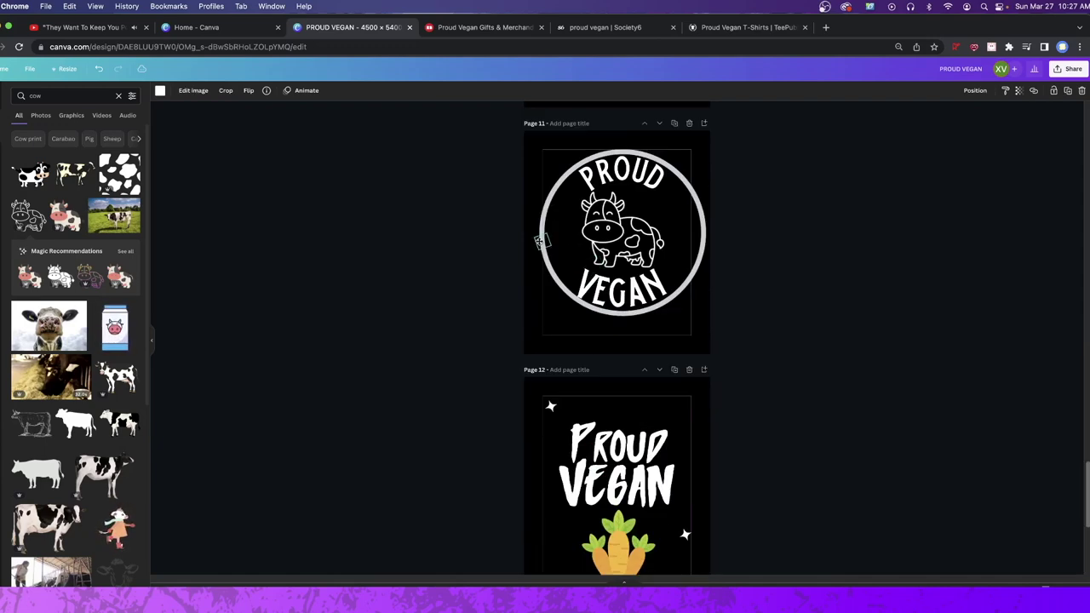
pyautogui.hotkey('ctrl', 'v')
pyautogui.moveTo(581, 208); pyautogui.dragTo(569, 231)
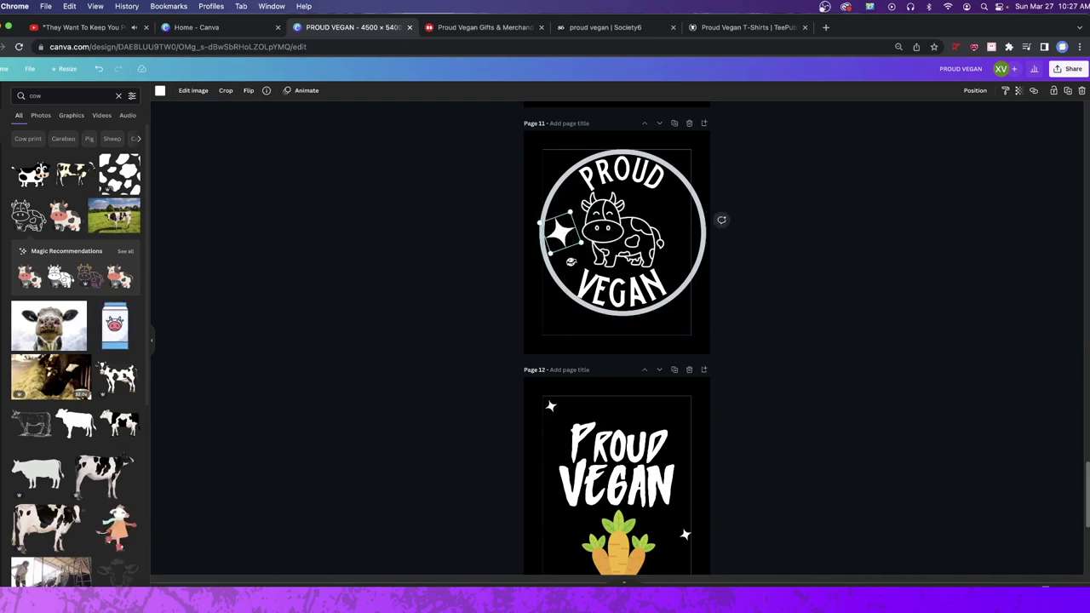
# Step: Straighten the star on page 11, add a matching copy on the cow's other side, and centre the cow between them
pyautogui.click(572, 232)
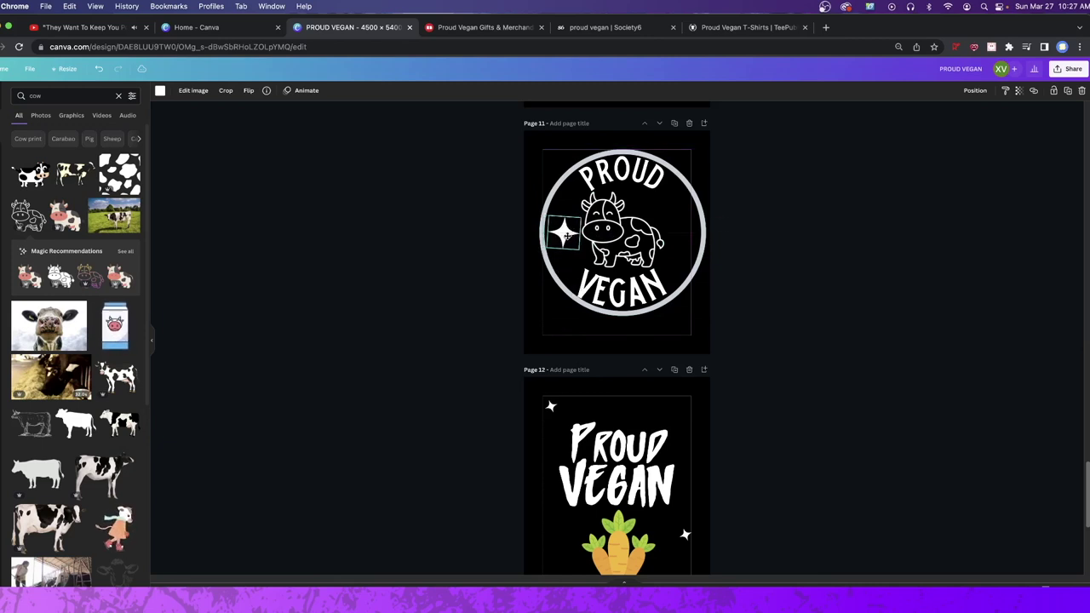
pyautogui.moveTo(573, 248); pyautogui.dragTo(693, 245)
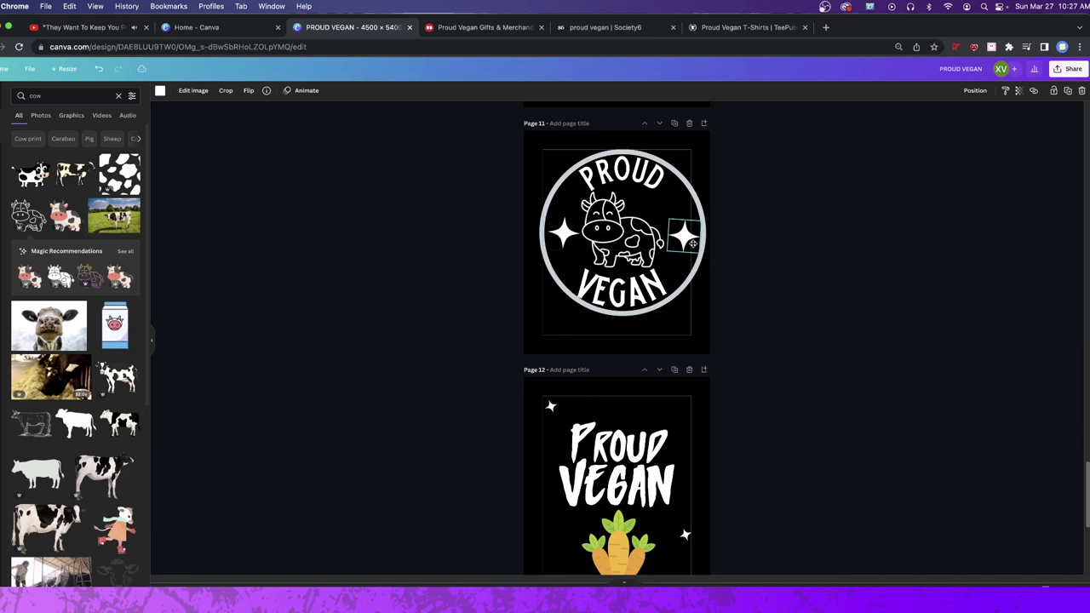
pyautogui.click(908, 233)
pyautogui.click(620, 237)
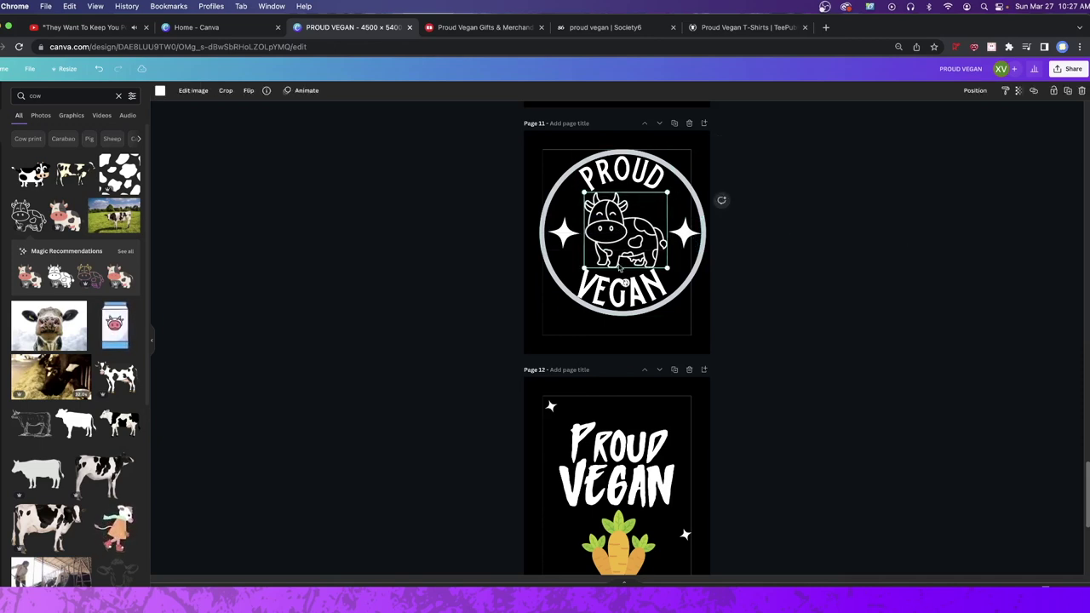
# Step: Delete the rabbit from the round badge on page 10
pyautogui.scroll(3, 618, 441)
pyautogui.scroll(10, 656, 396)
pyautogui.click(647, 490)
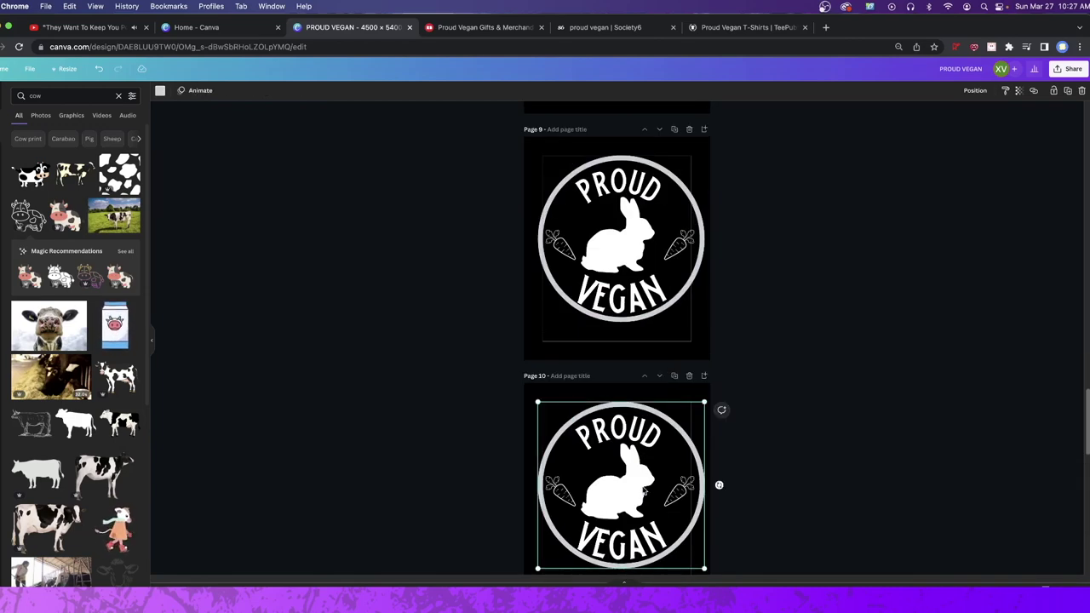
pyautogui.click(975, 91)
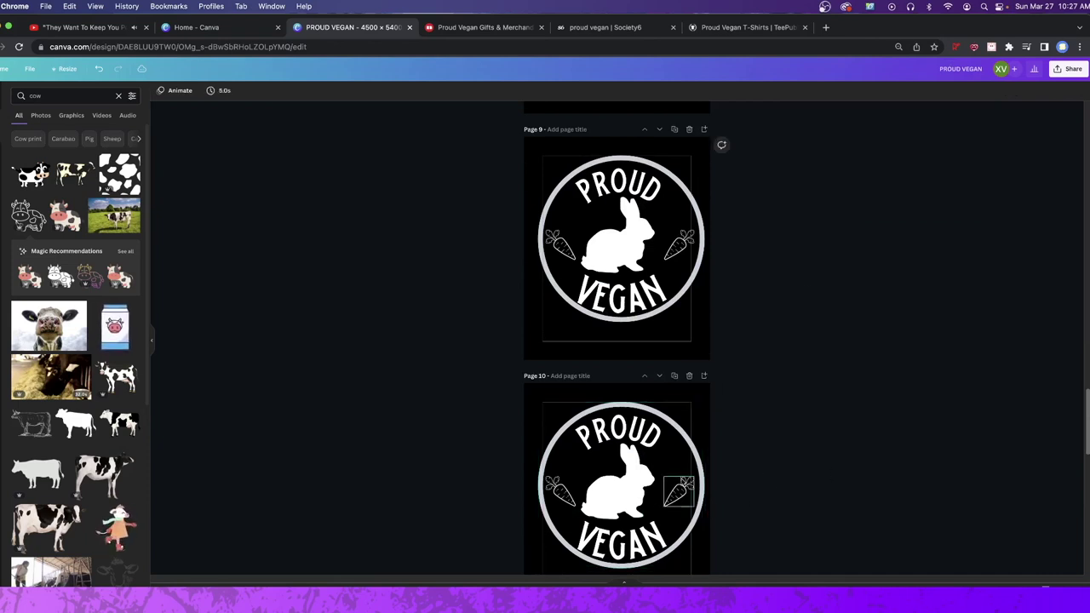
pyautogui.click(618, 481)
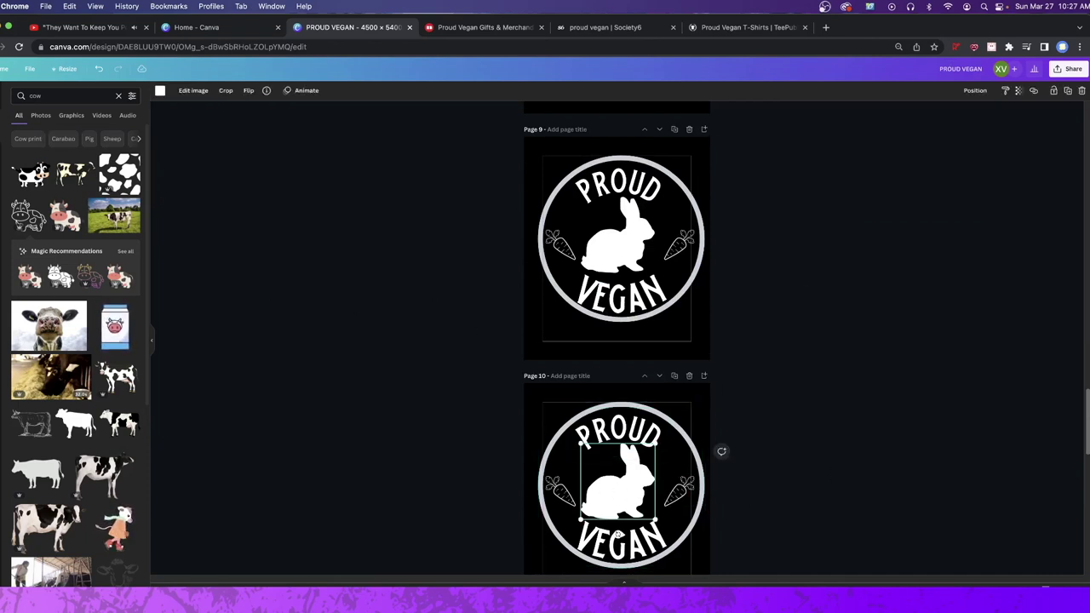
pyautogui.press('Delete')
# Step: Search the elements for animals, browse the graphics, and search for chicken instead
pyautogui.click(118, 96)
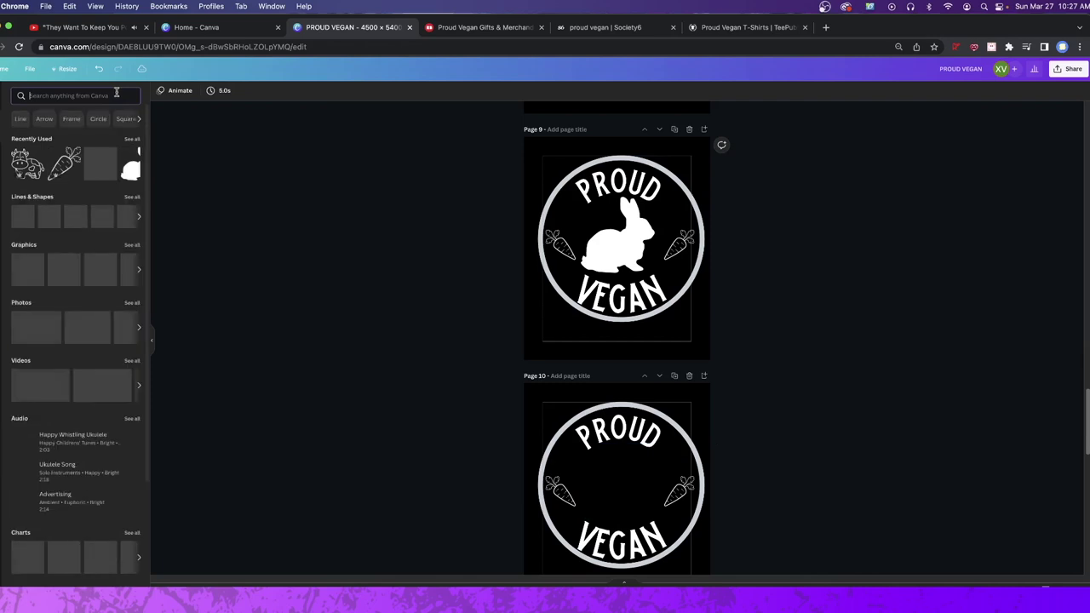
pyautogui.write('animals')
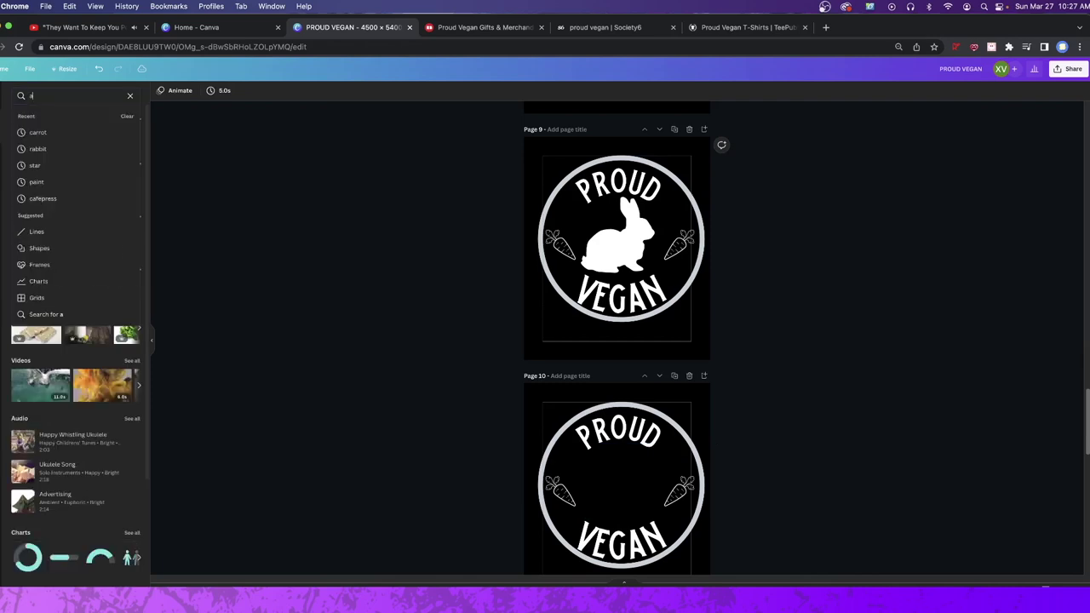
pyautogui.press('Return')
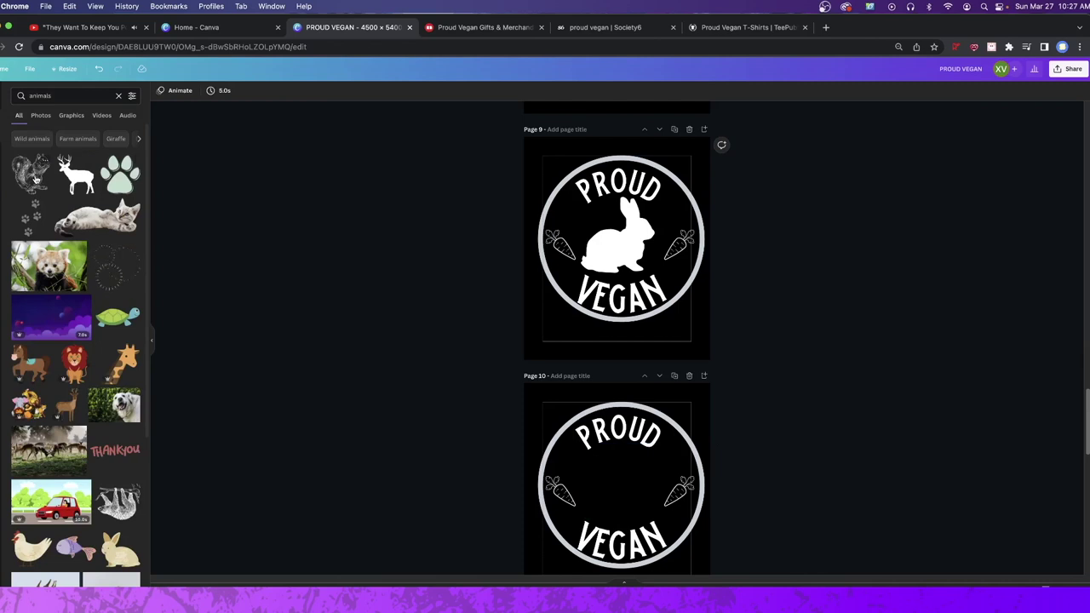
pyautogui.scroll(-5, 63, 410)
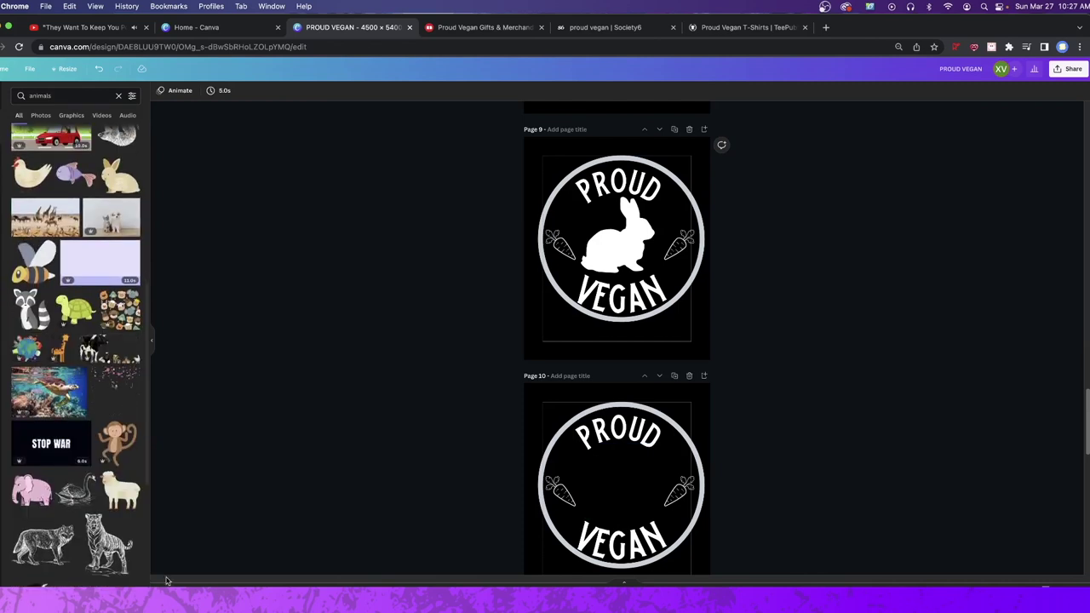
pyautogui.scroll(-4, 113, 229)
pyautogui.scroll(10, 113, 230)
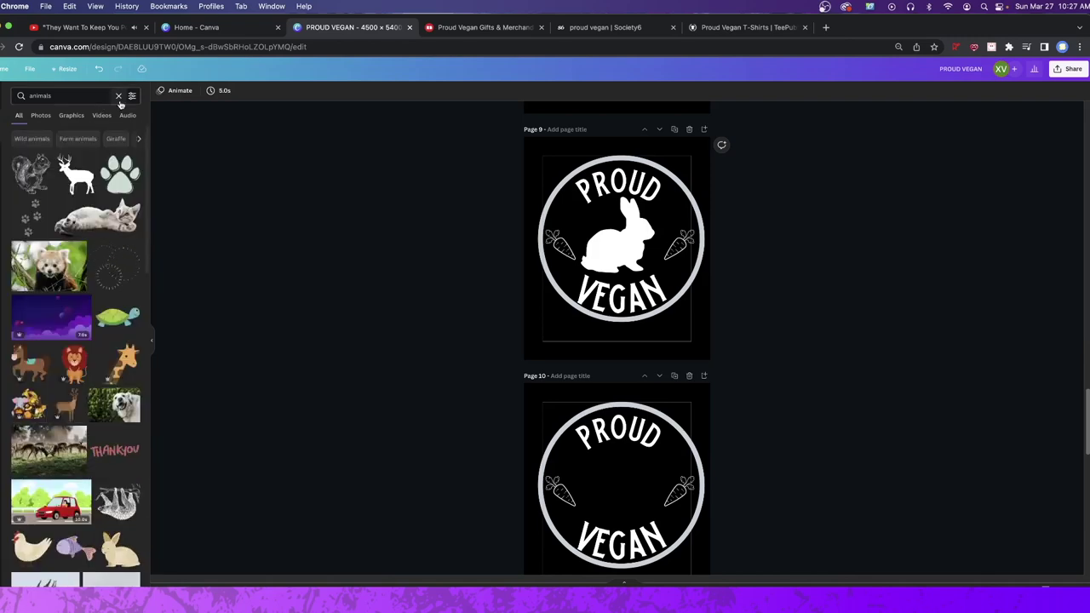
pyautogui.click(118, 97)
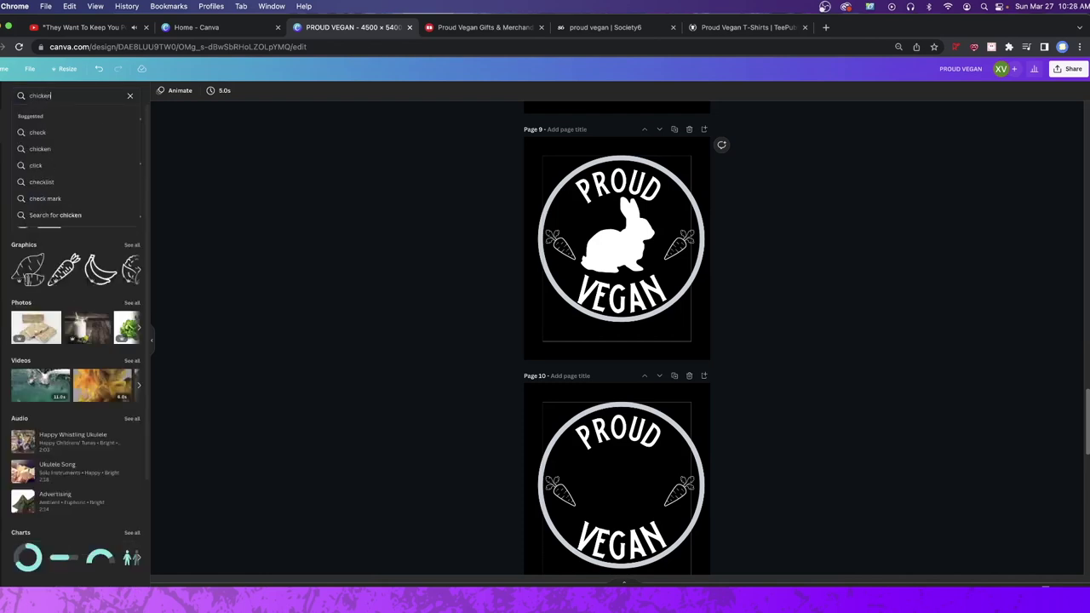
pyautogui.press('Return')
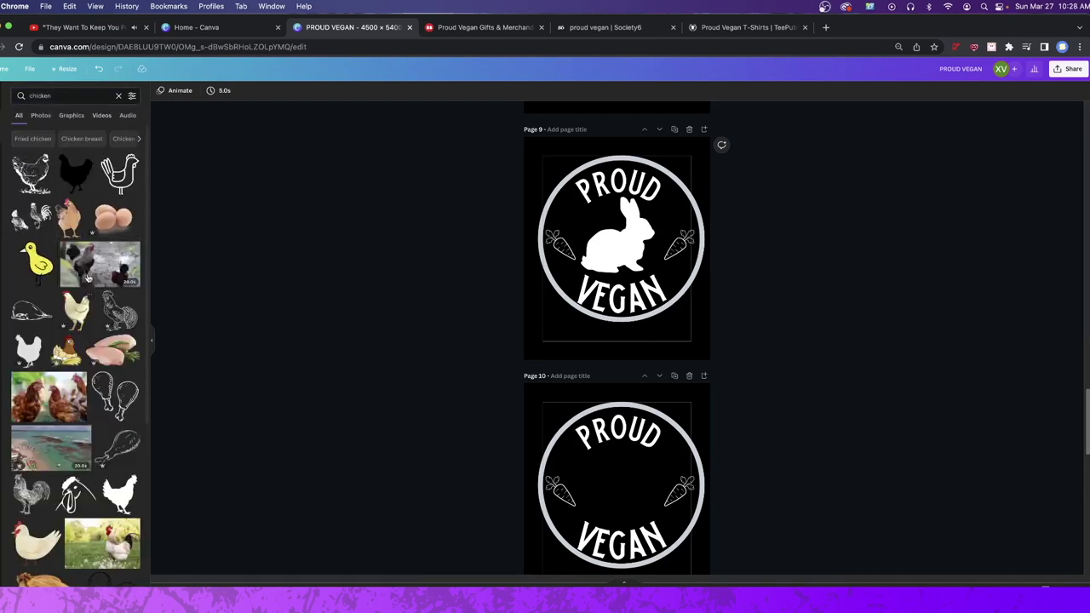
# Step: Try a sketched chicken graphic in white between PROUD and VEGAN on page 10, and delete it
pyautogui.click(75, 310)
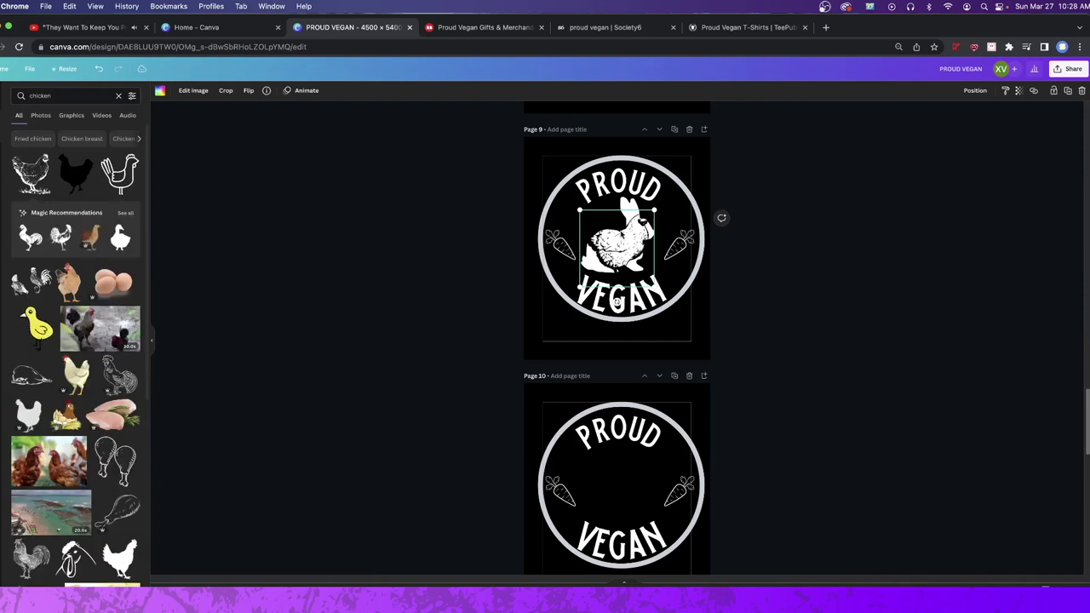
pyautogui.moveTo(618, 302); pyautogui.dragTo(637, 477)
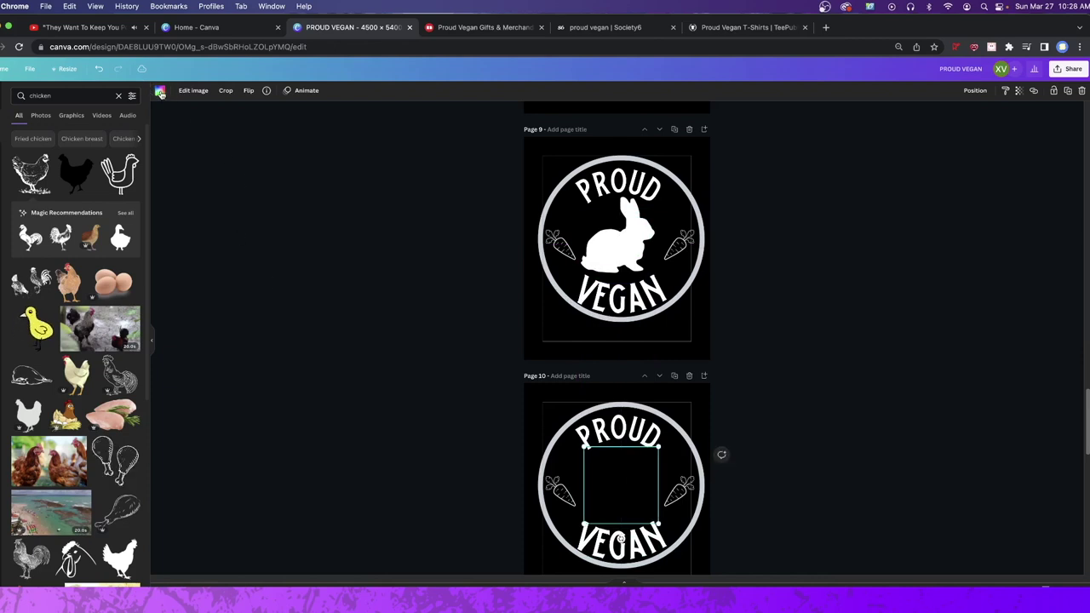
pyautogui.click(159, 92)
pyautogui.click(90, 135)
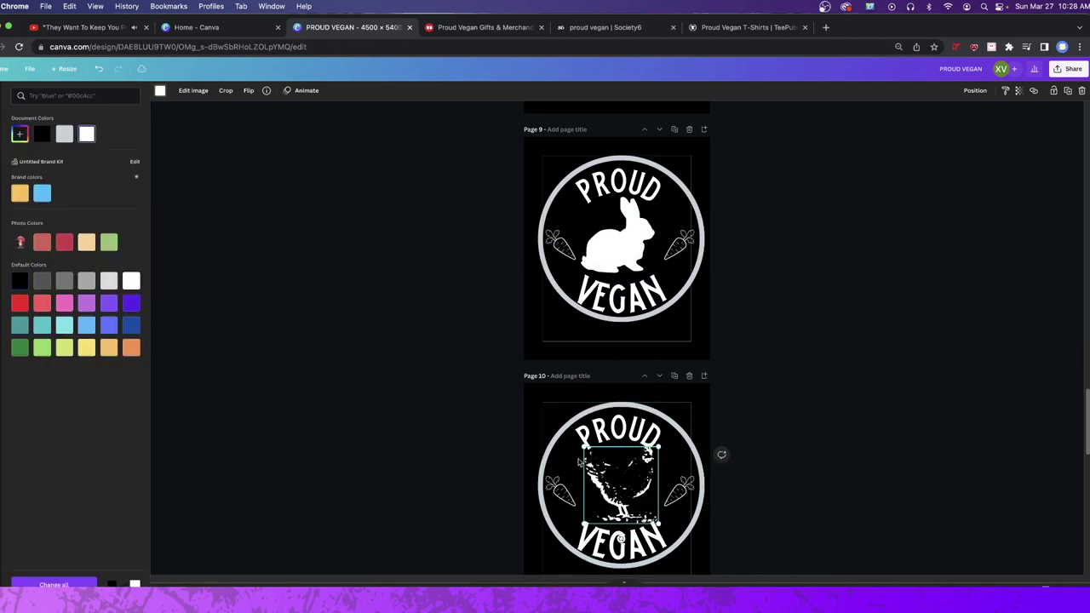
pyautogui.moveTo(631, 509)
pyautogui.mouseDown()
pyautogui.moveTo(647, 370)
pyautogui.moveTo(632, 260)
pyautogui.moveTo(629, 507)
pyautogui.mouseUp()
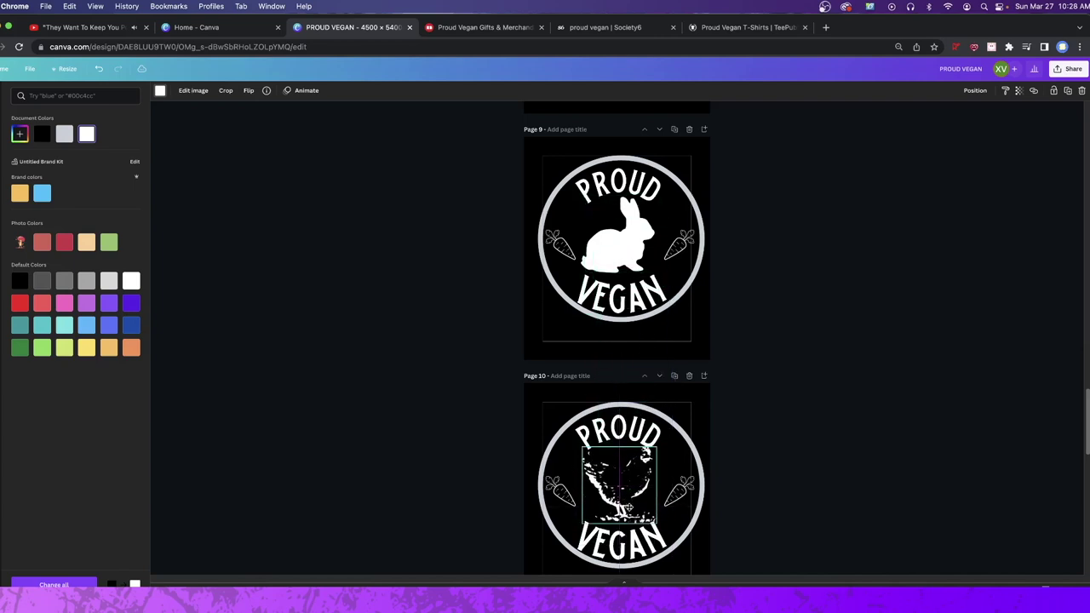
pyautogui.press('Delete')
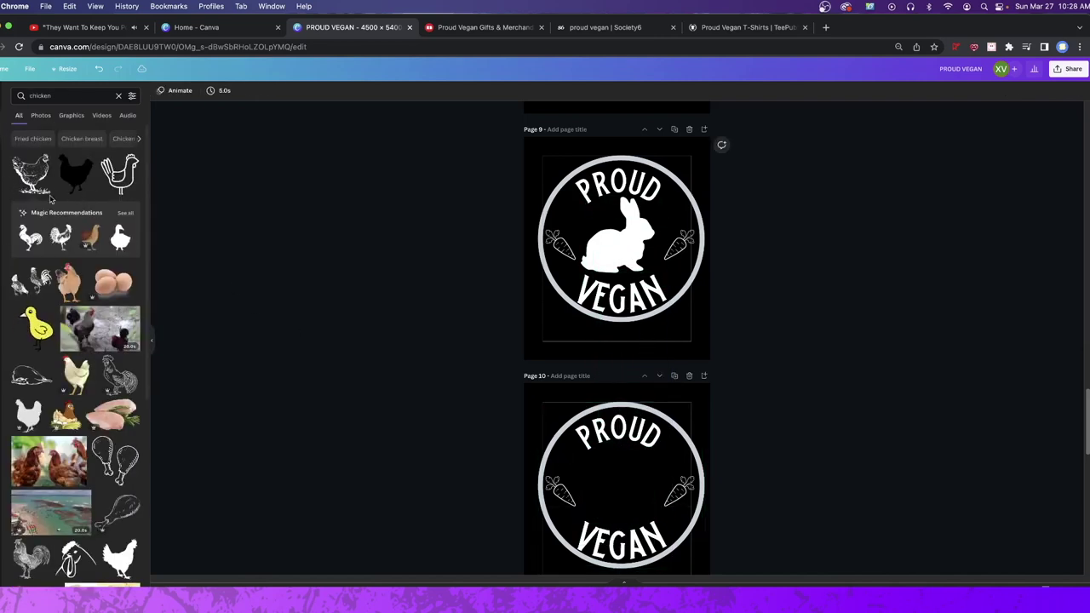
# Step: Try the solid black chicken image on page 10, check its image editing options, and remove it
pyautogui.click(621, 255)
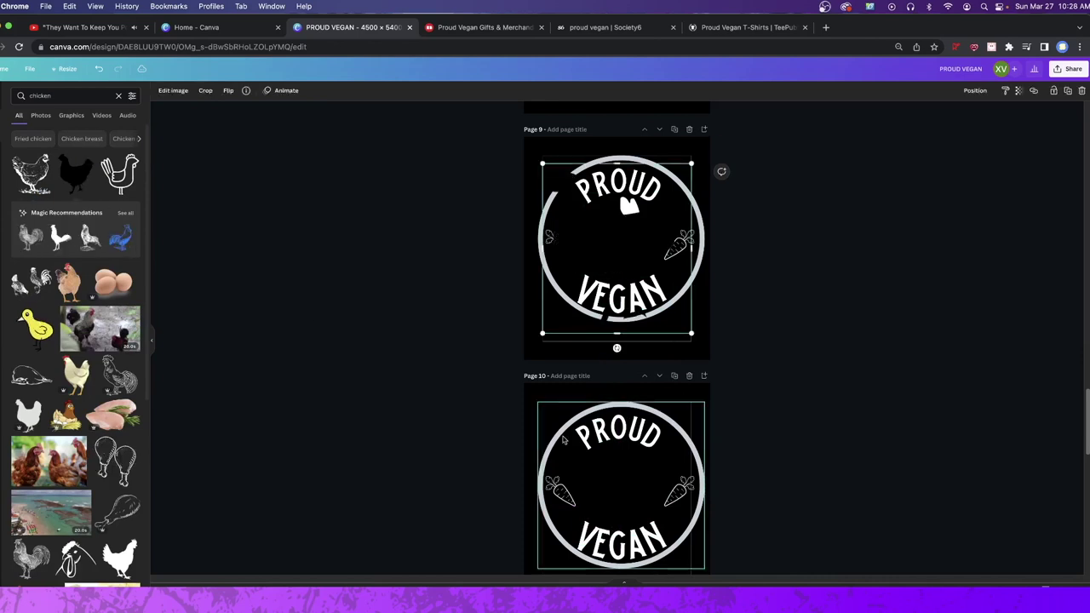
pyautogui.click(622, 485)
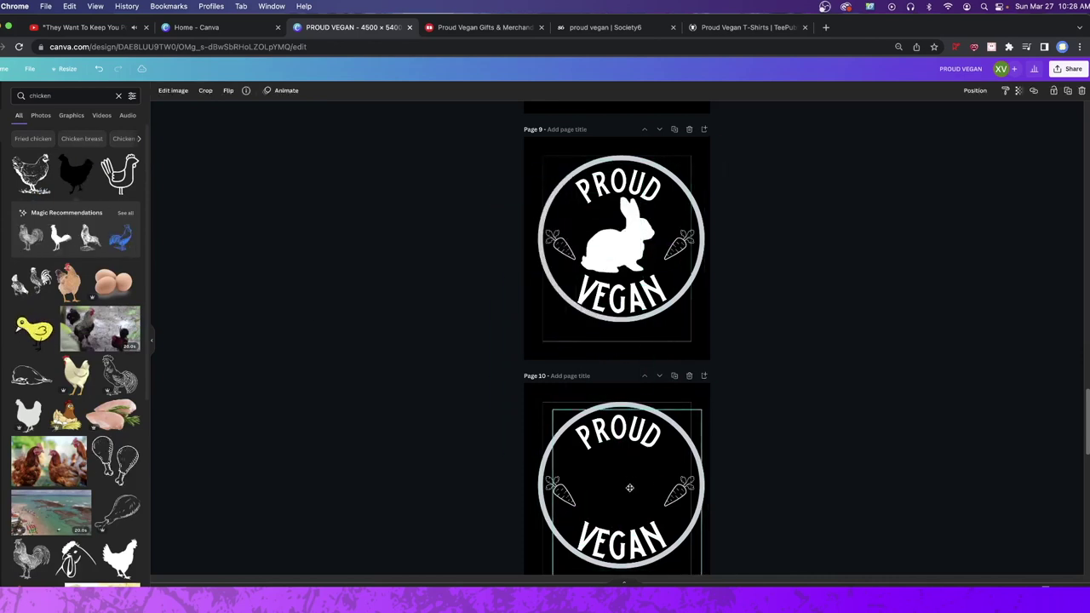
pyautogui.click(173, 90)
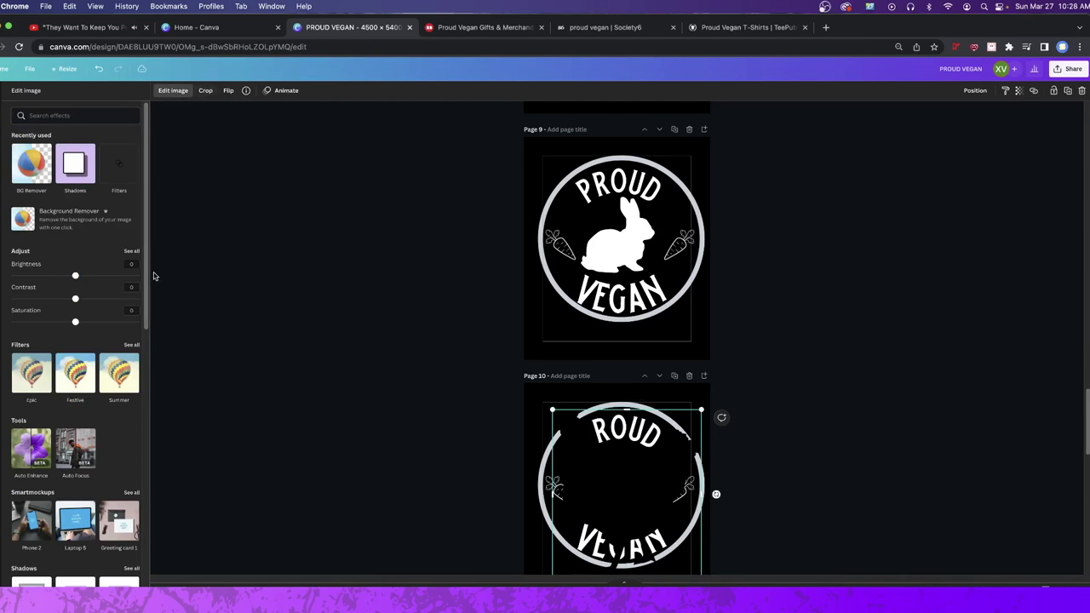
pyautogui.click(395, 281)
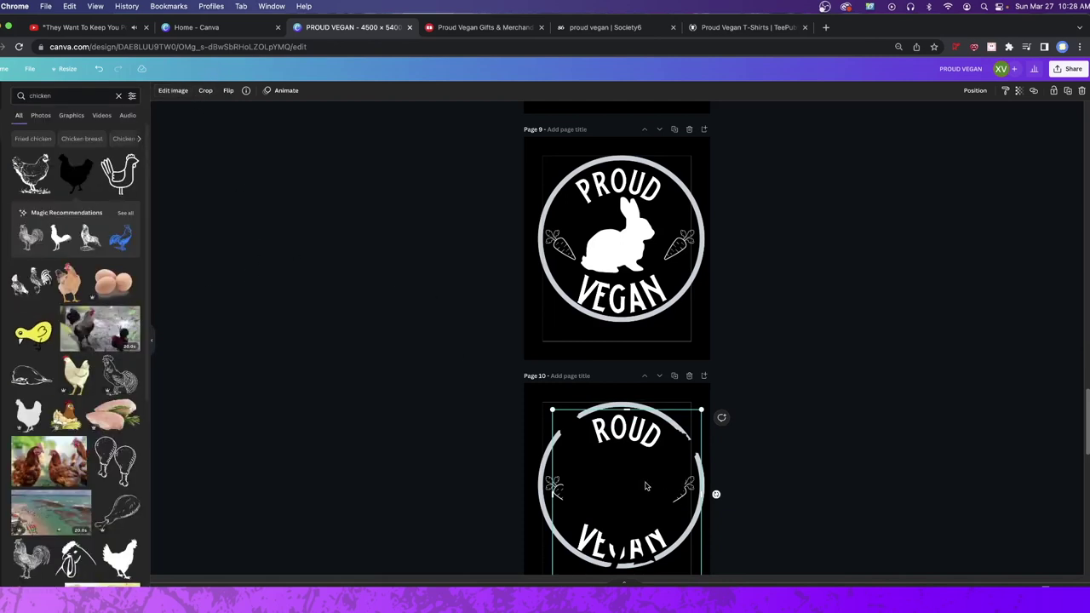
pyautogui.click(622, 247)
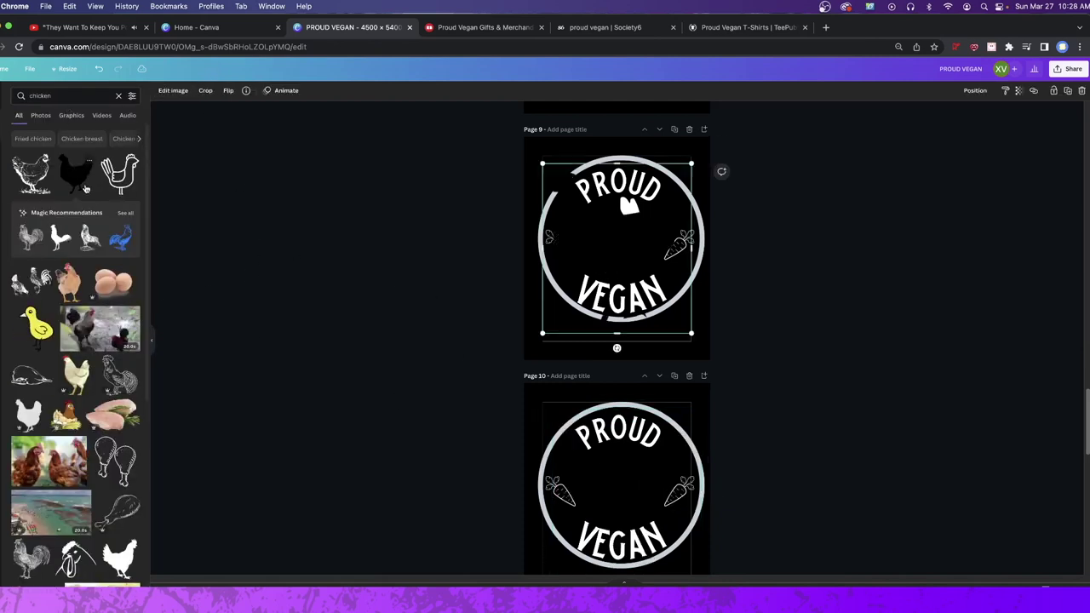
pyautogui.click(735, 275)
# Step: Add a chicken silhouette to page 10, colour it white and shrink it to fit between PROUD and VEGAN
pyautogui.moveTo(75, 172); pyautogui.dragTo(634, 480)
pyautogui.click(158, 90)
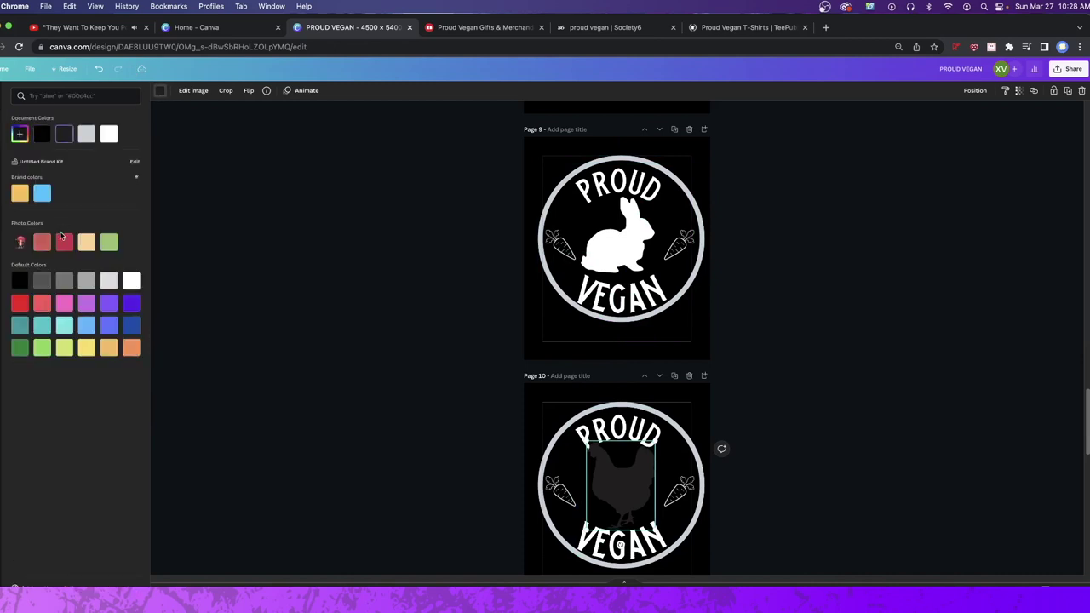
pyautogui.click(109, 135)
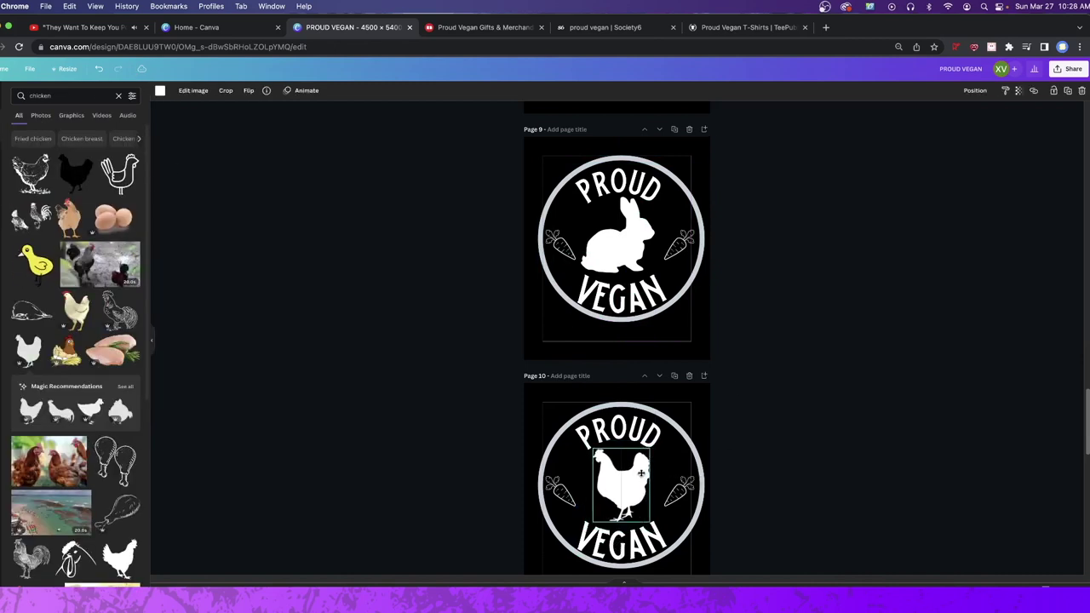
# Step: Delete both carrots beside the chicken on page 10
pyautogui.click(674, 492)
pyautogui.click(560, 490)
pyautogui.click(578, 242)
# Step: Copy the white star from page 12 onto page 10, enlarge it, and place one on each side of the chicken
pyautogui.scroll(-6, 578, 242)
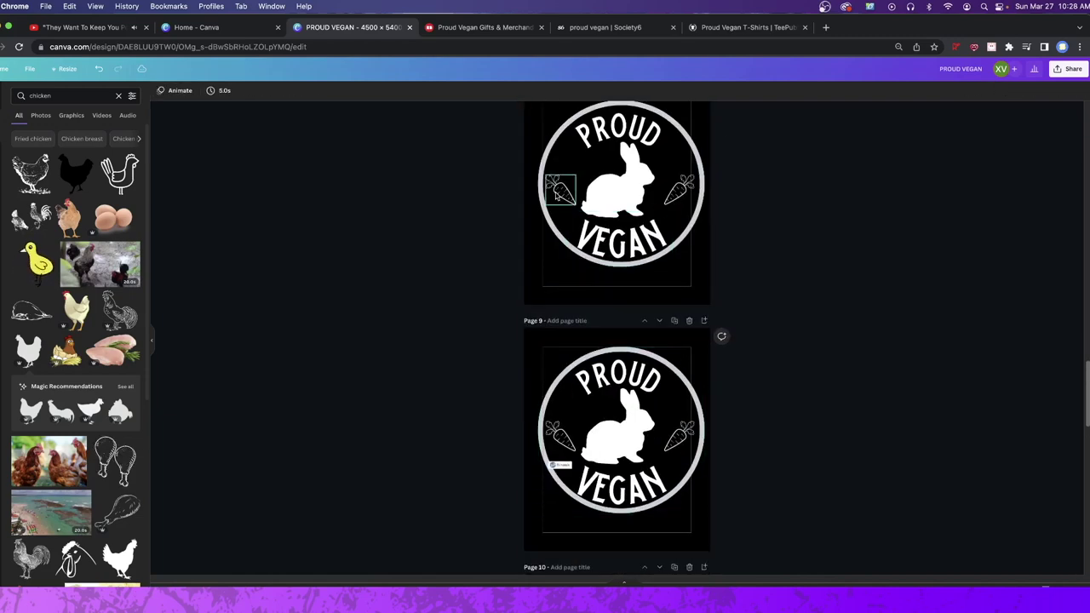
pyautogui.click(552, 404)
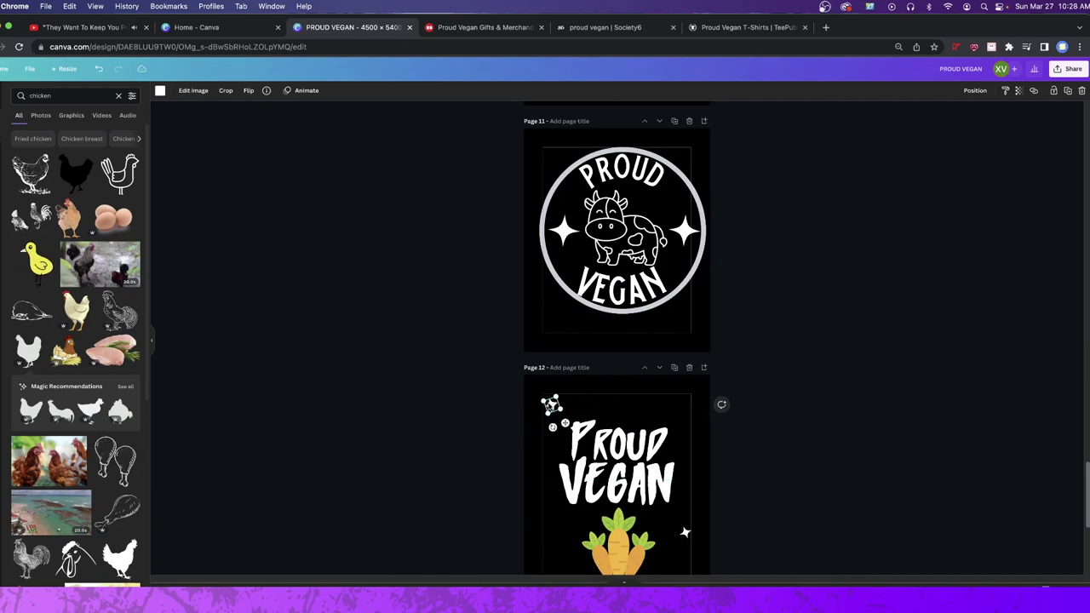
pyautogui.scroll(4, 622, 298)
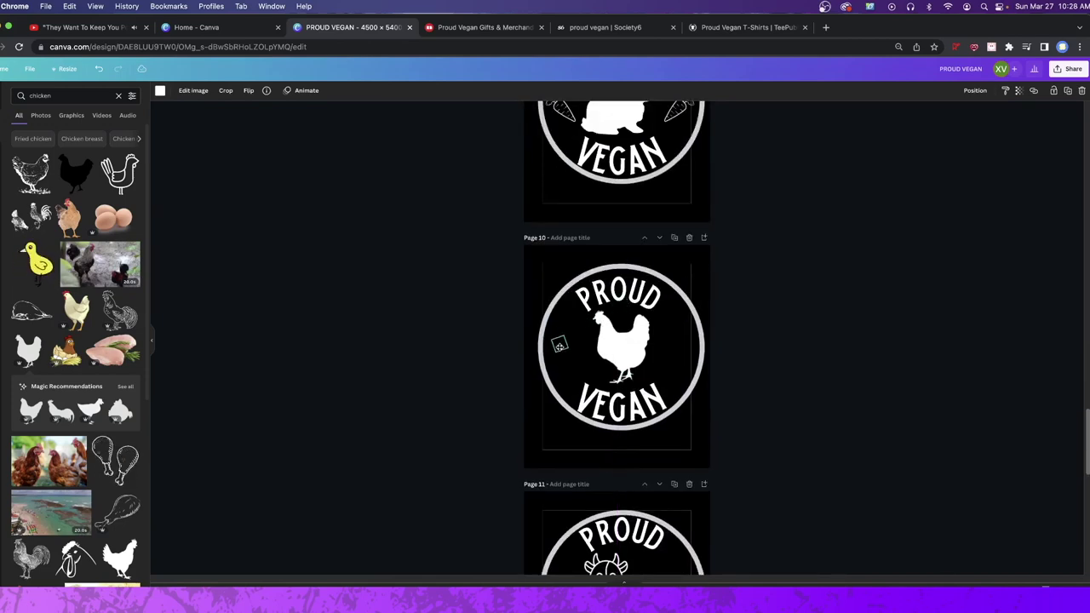
pyautogui.moveTo(575, 352); pyautogui.dragTo(699, 406)
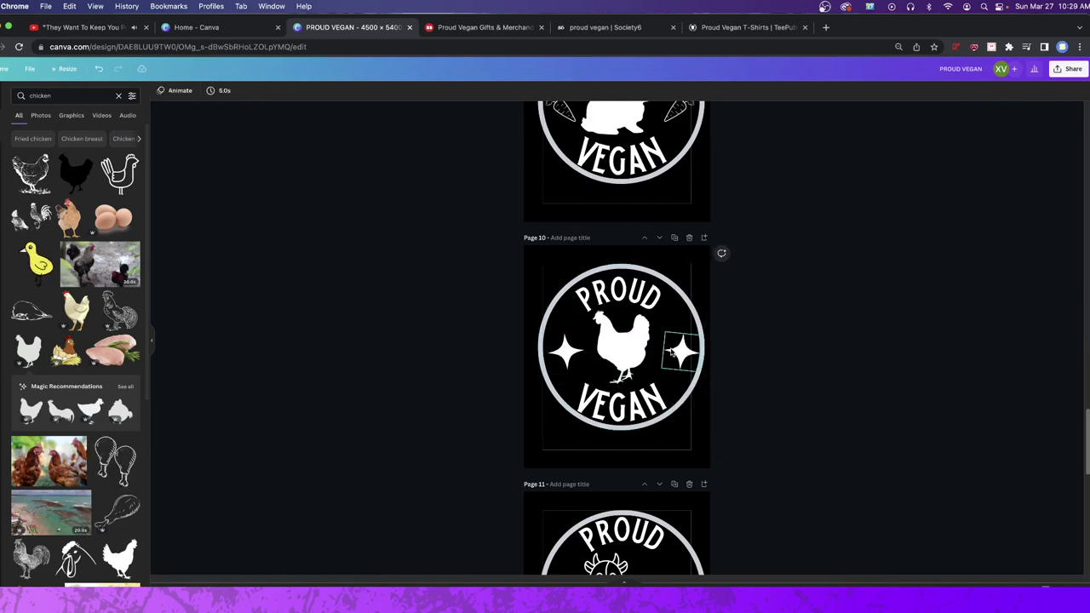
# Step: Nudge the two stars on page 10 so they sit evenly on both sides of the chicken
pyautogui.moveTo(666, 357); pyautogui.dragTo(663, 358)
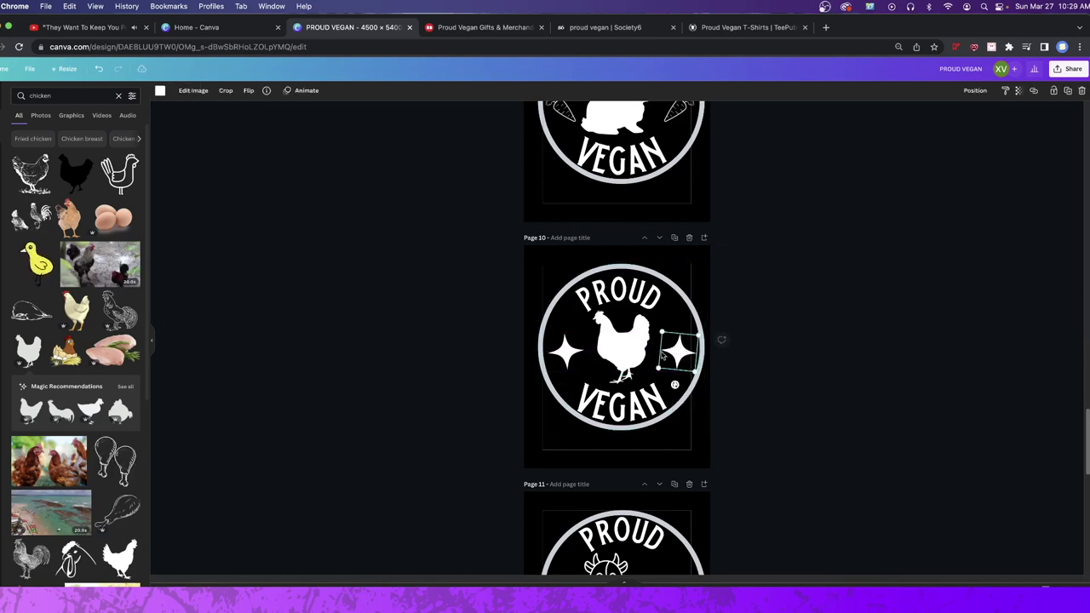
pyautogui.click(550, 350)
pyautogui.moveTo(690, 362); pyautogui.dragTo(689, 356)
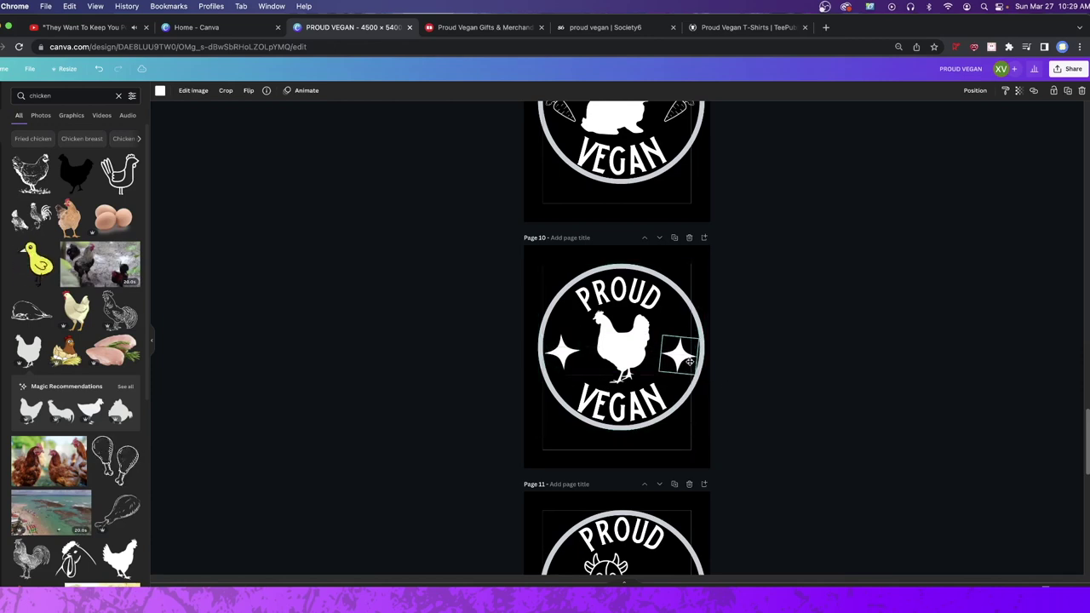
# Step: Review the badge designs across the pages and check the Redbubble proud vegan results for another slogan
pyautogui.click(815, 354)
pyautogui.scroll(-10, 856, 360)
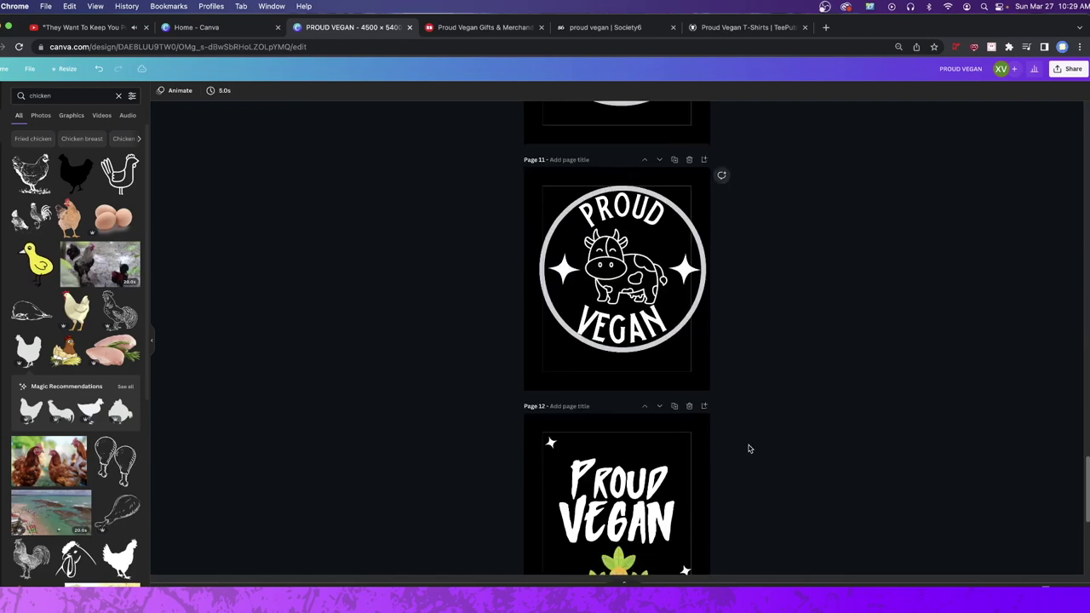
pyautogui.scroll(6, 645, 322)
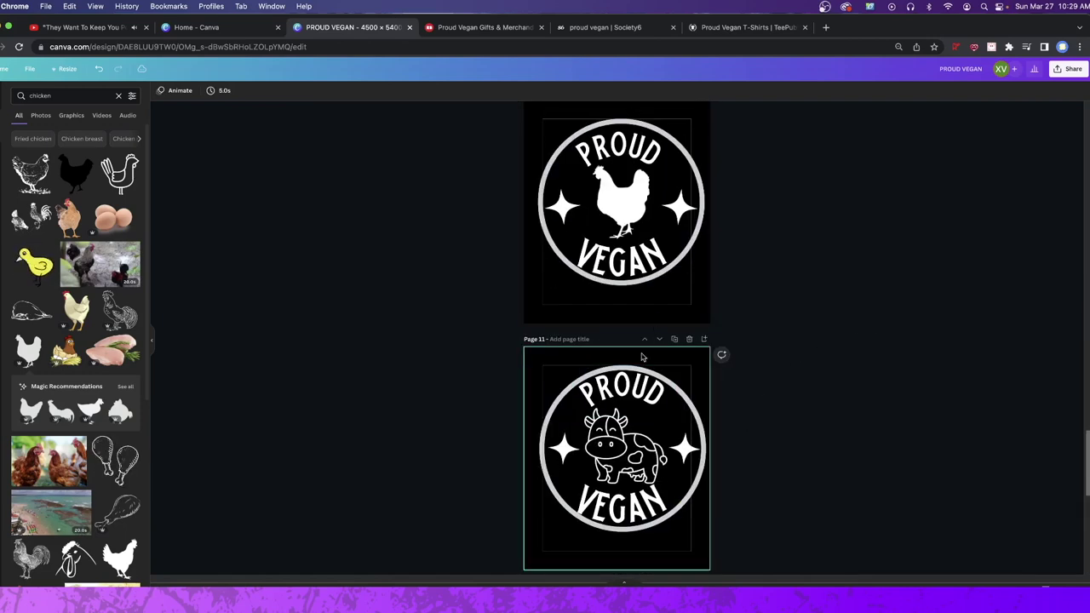
pyautogui.scroll(9, 667, 334)
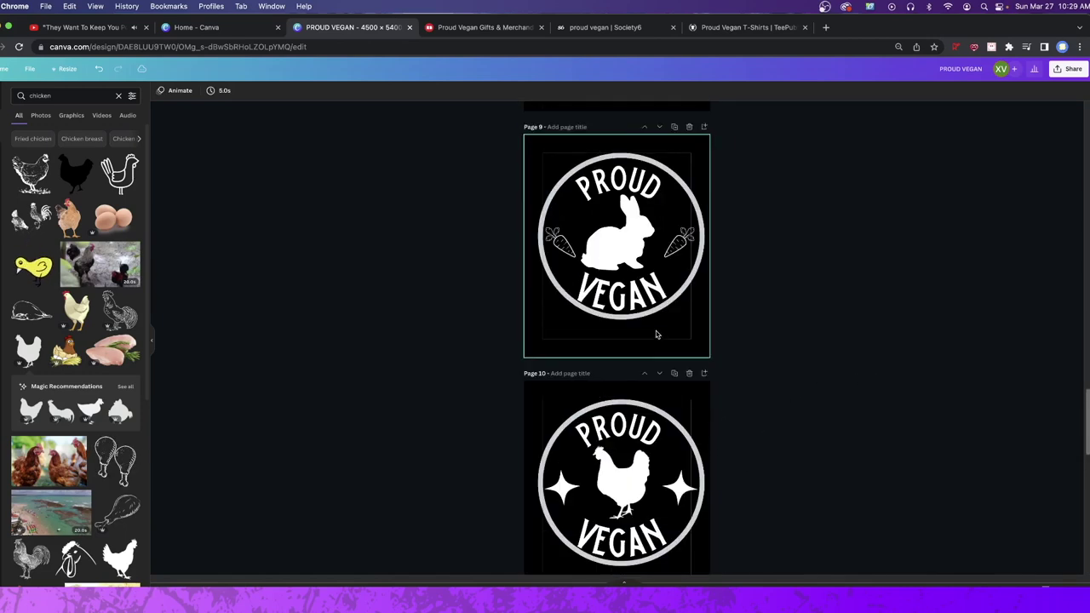
pyautogui.scroll(3, 628, 341)
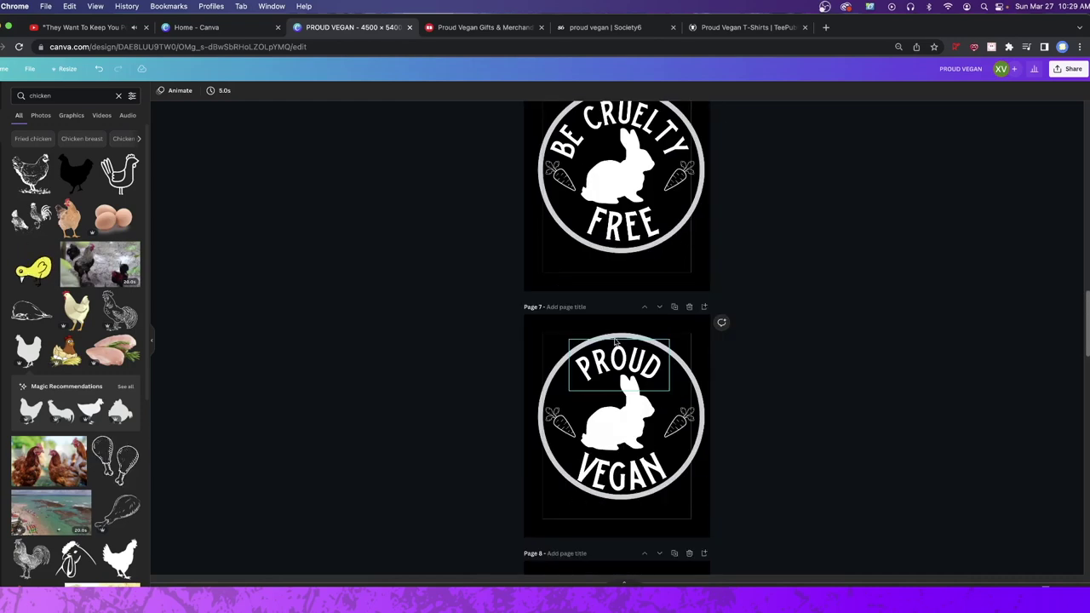
pyautogui.scroll(3, 610, 339)
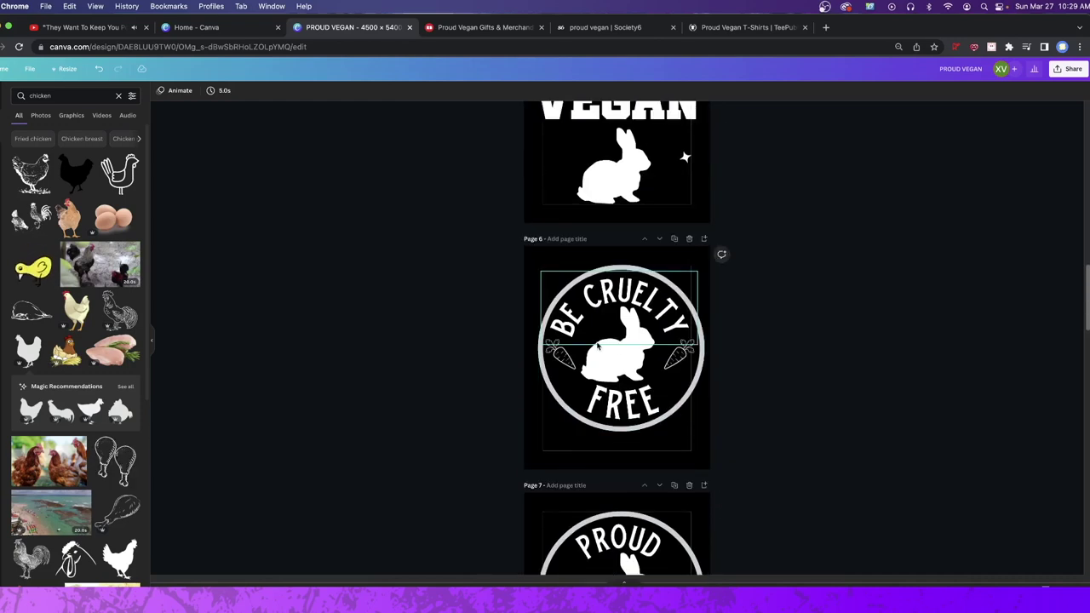
pyautogui.scroll(4, 596, 345)
pyautogui.scroll(-20, 604, 354)
pyautogui.scroll(-1, 611, 361)
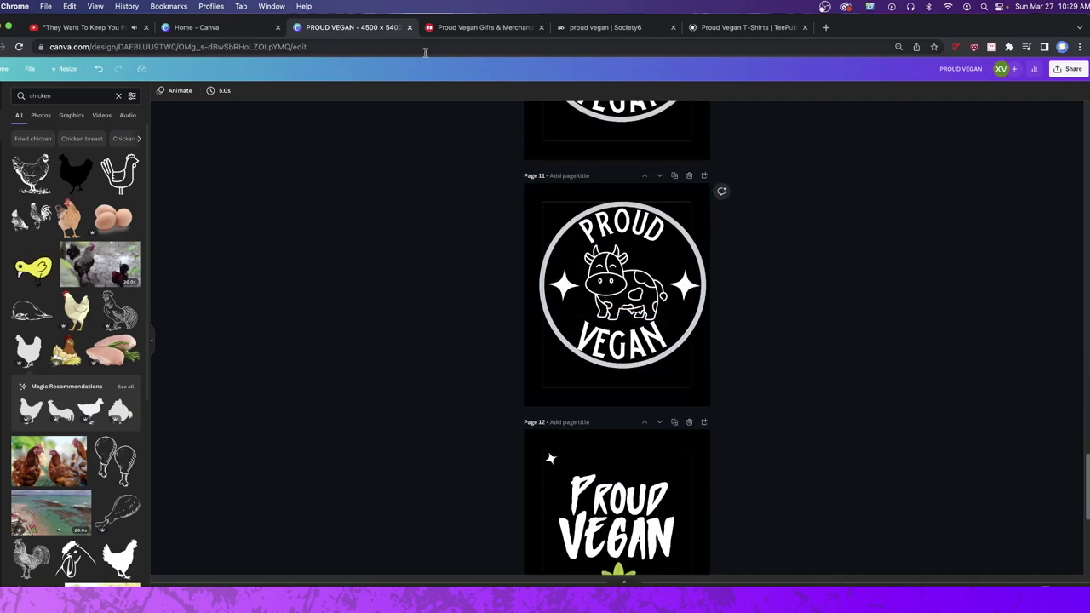
pyautogui.click(443, 28)
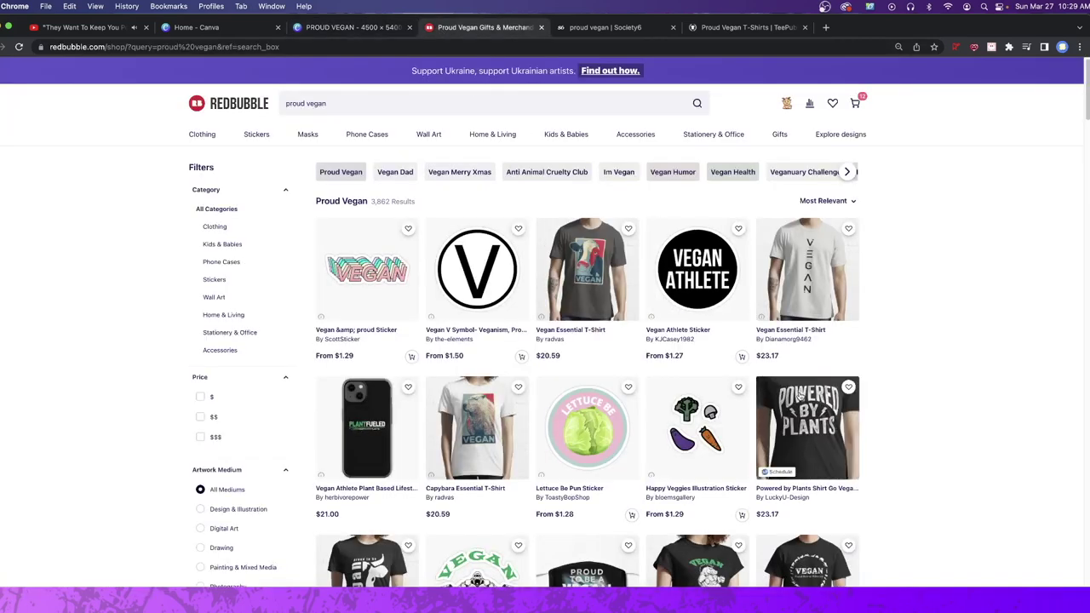
pyautogui.click(303, 32)
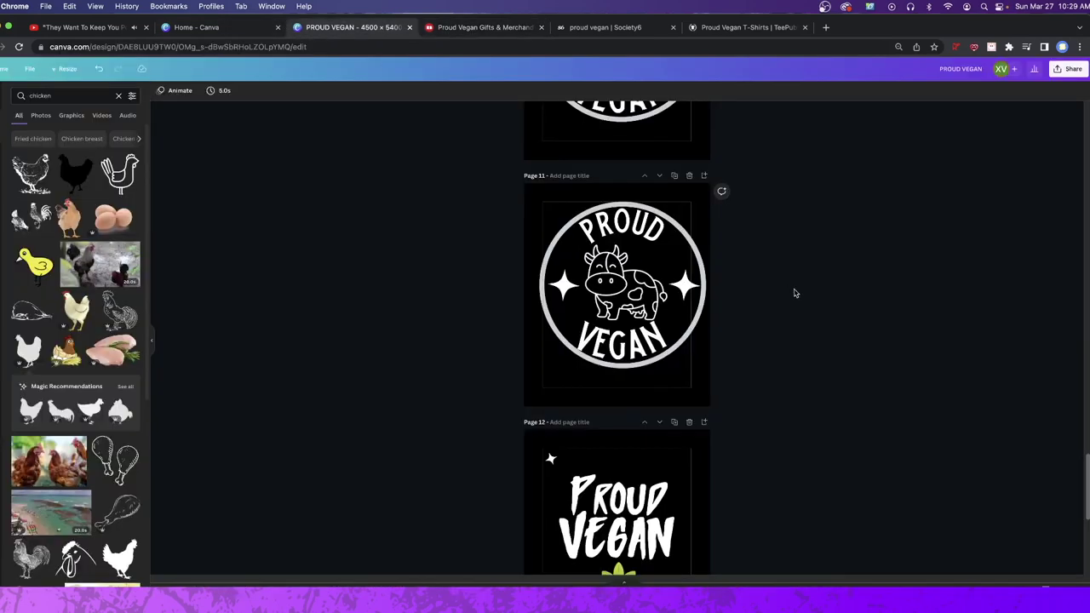
# Step: Duplicate the page 11 cow badge and change the upper curved text on the copy from PROUD to POWERED BY
pyautogui.scroll(-5, 688, 433)
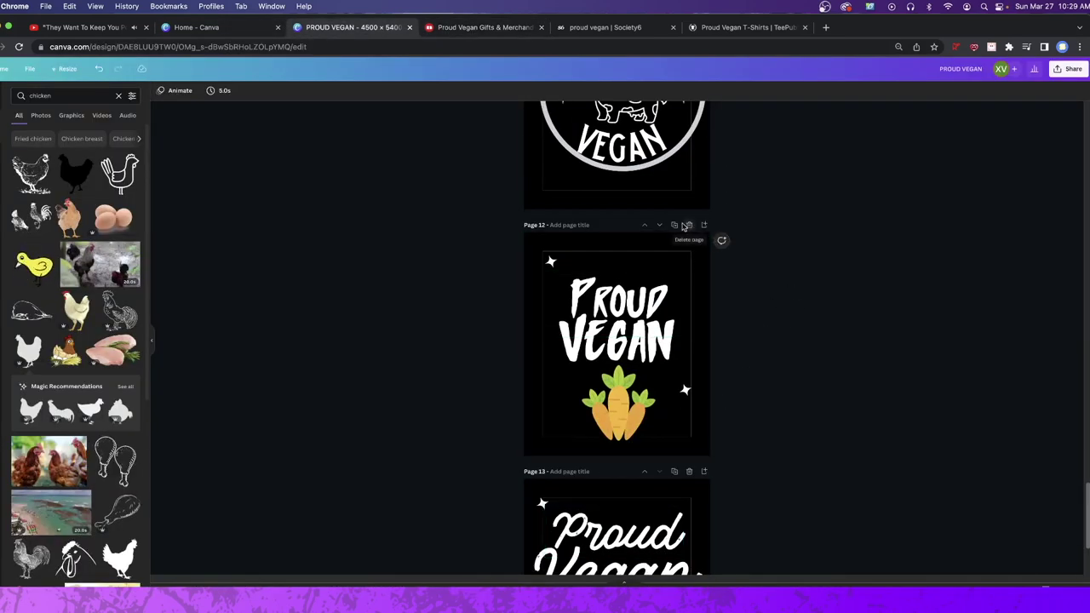
pyautogui.click(673, 225)
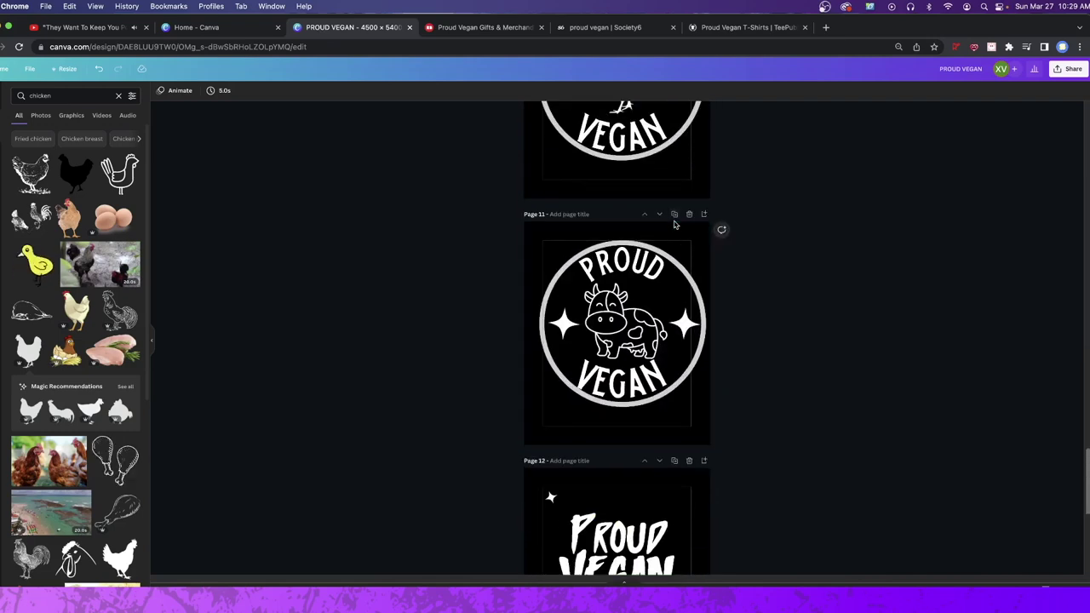
pyautogui.doubleClick(640, 258)
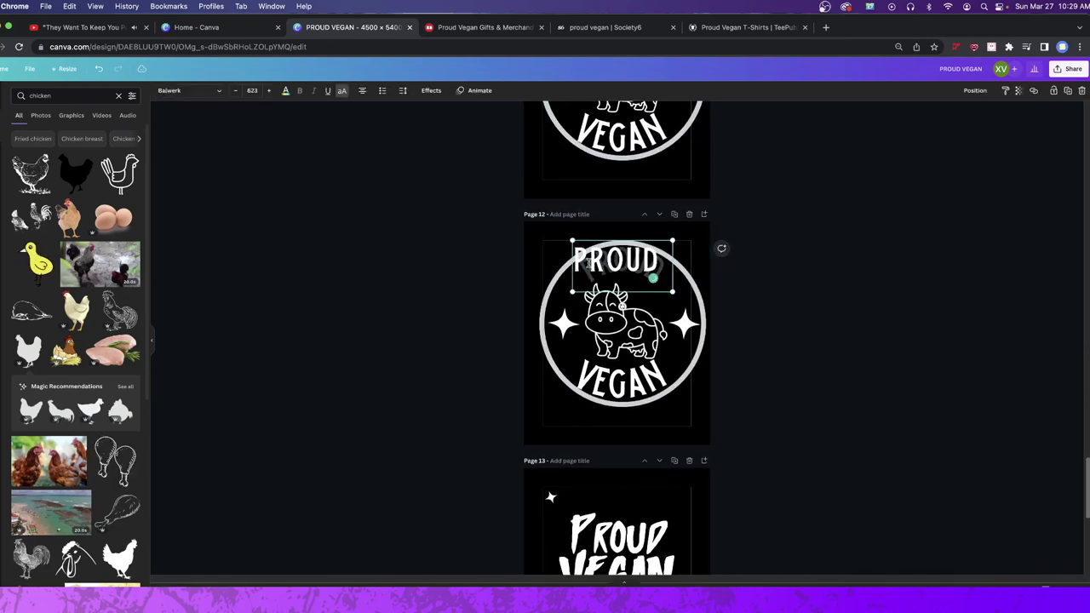
pyautogui.moveTo(587, 261); pyautogui.dragTo(663, 270)
pyautogui.write('O')
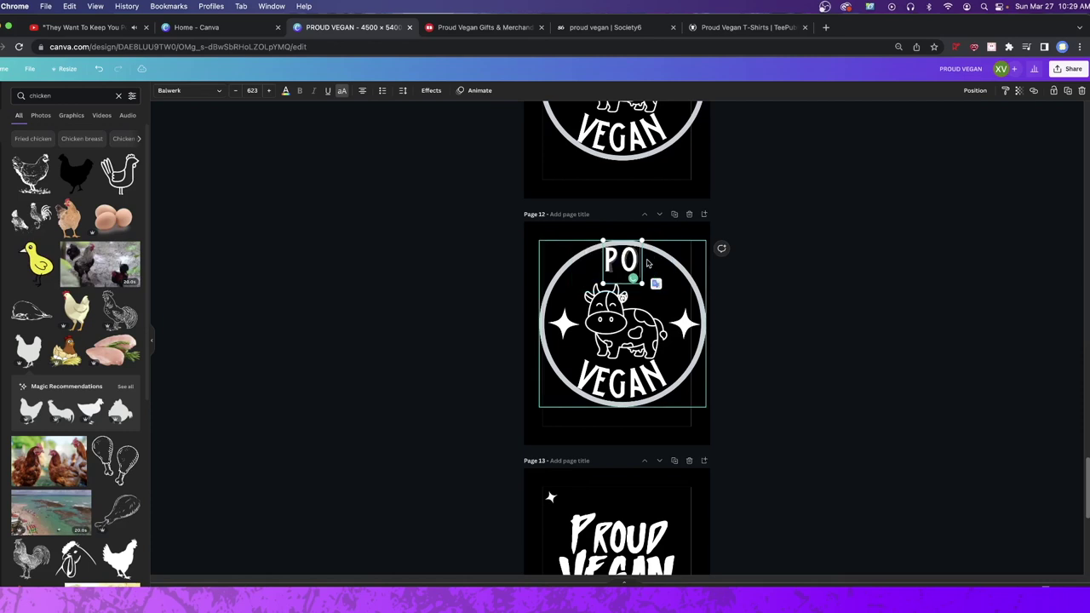
pyautogui.write('WERED BY')
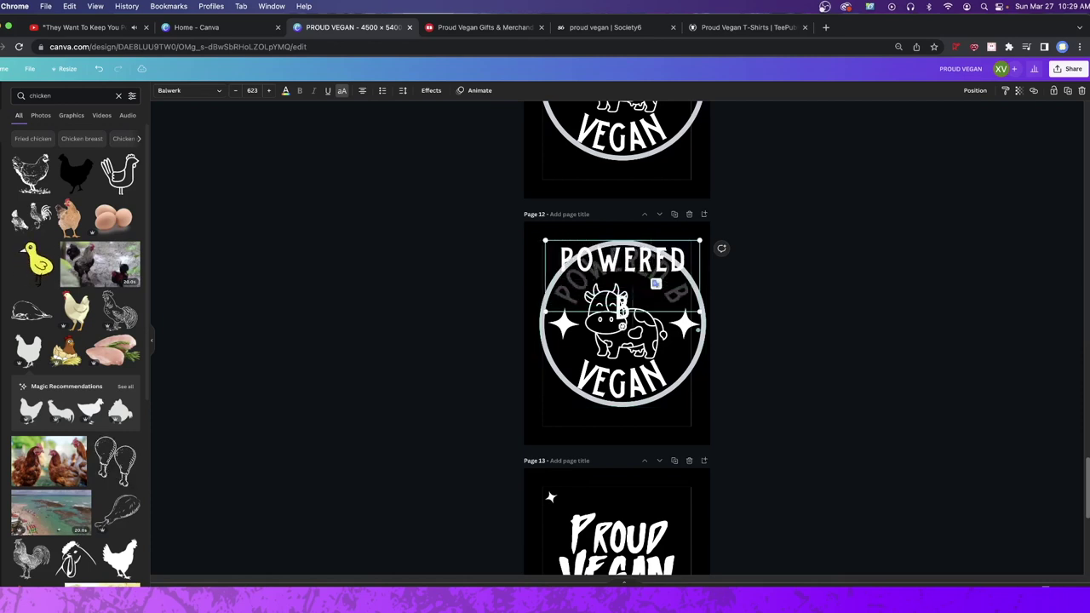
pyautogui.click(847, 299)
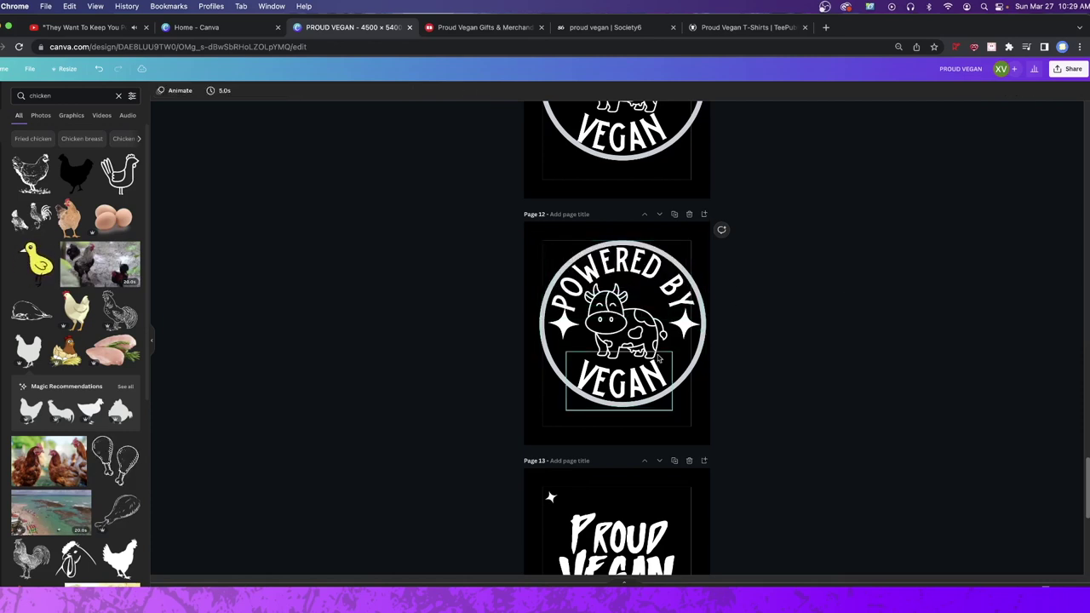
# Step: Replace the lower curved text VEGAN with PLANTS on the page 12 badge
pyautogui.click(596, 380)
pyautogui.click(579, 384)
pyautogui.moveTo(539, 386); pyautogui.dragTo(654, 364)
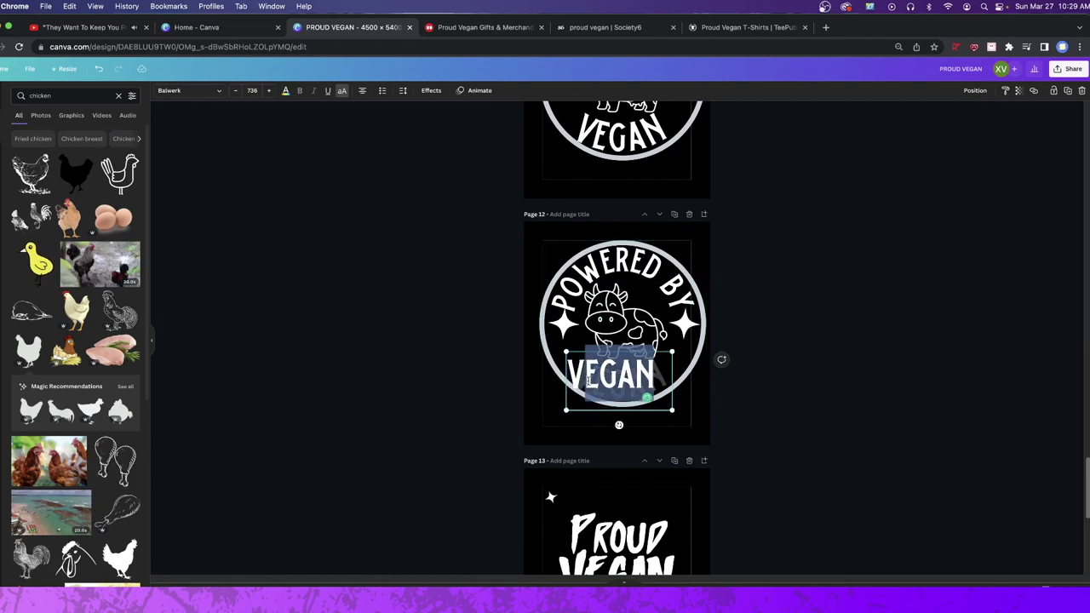
pyautogui.write('PLANTS')
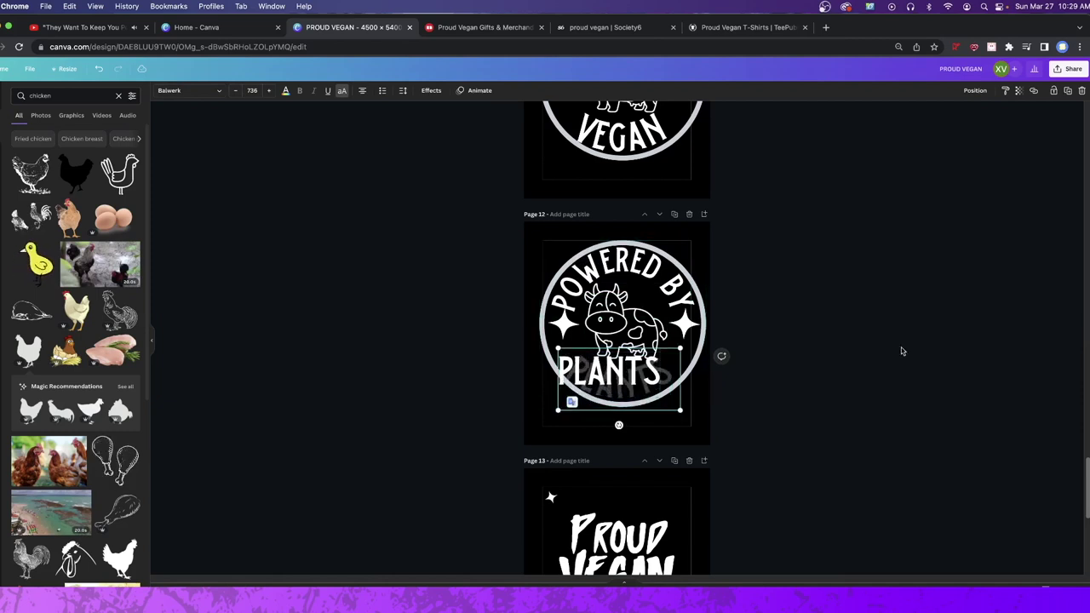
pyautogui.click(766, 371)
# Step: Delete the cow and both stars from the POWERED BY PLANTS badge on page 12
pyautogui.click(621, 328)
pyautogui.press('BackSpace')
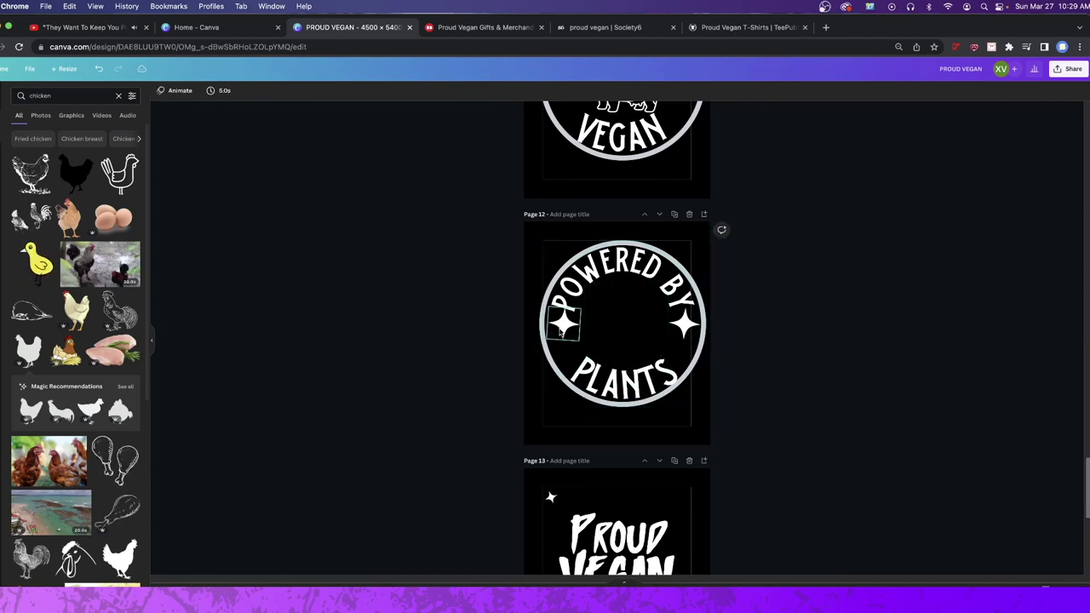
pyautogui.click(562, 334)
pyautogui.press('BackSpace')
pyautogui.click(684, 324)
pyautogui.press('BackSpace')
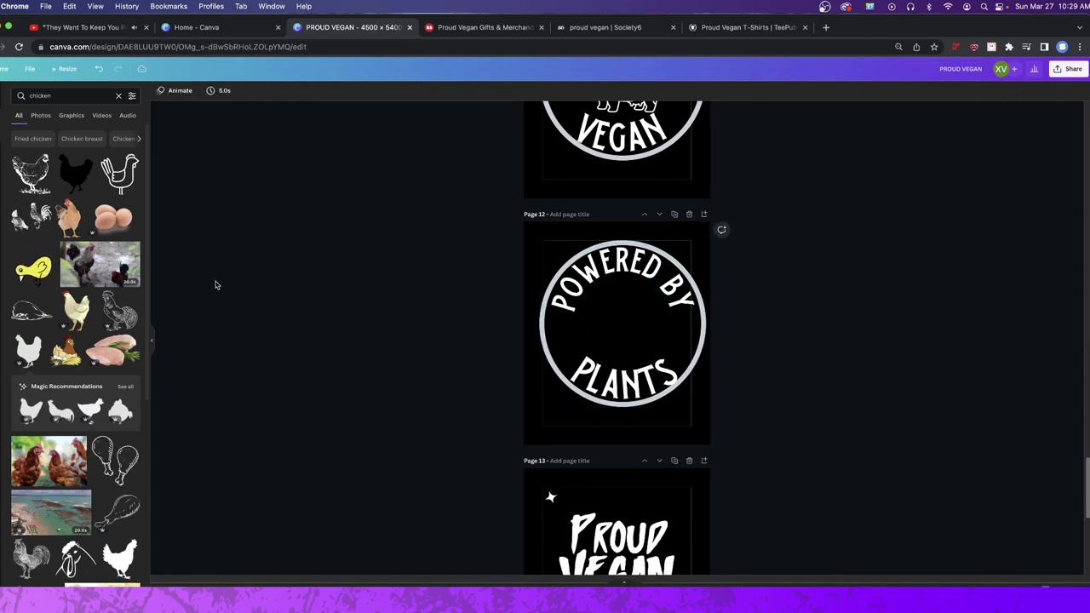
# Step: Search the elements library for plants and browse the results
pyautogui.click(75, 96)
pyautogui.write('plants')
pyautogui.press('Return')
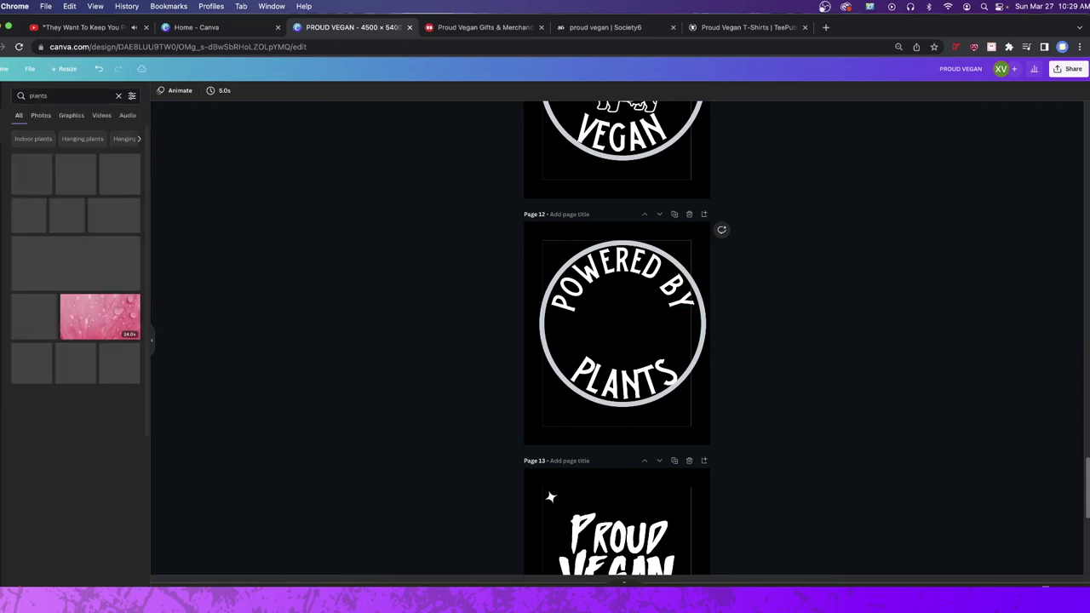
pyautogui.scroll(-10, 77, 340)
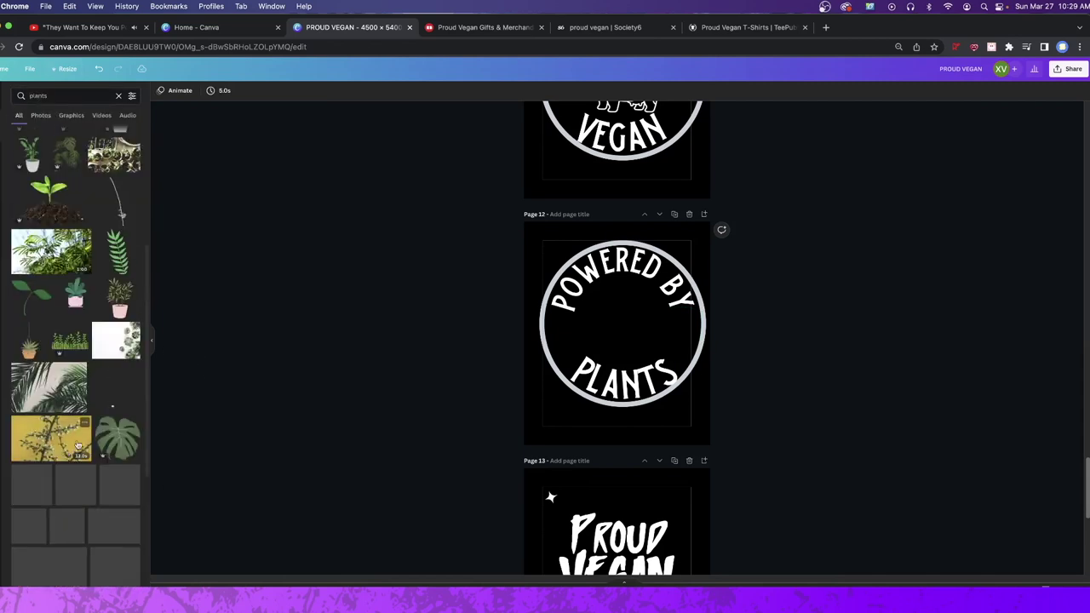
# Step: Search the elements for sweet potato, add the brown one to page 12, and enlarge it slightly in the centre of the badge
pyautogui.click(119, 96)
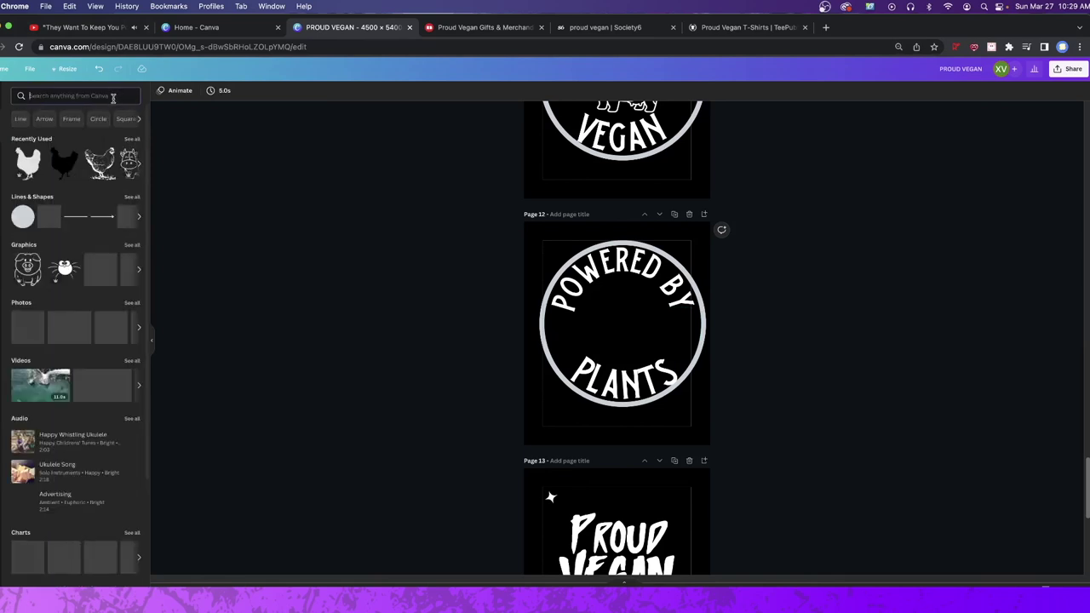
pyautogui.write('sw')
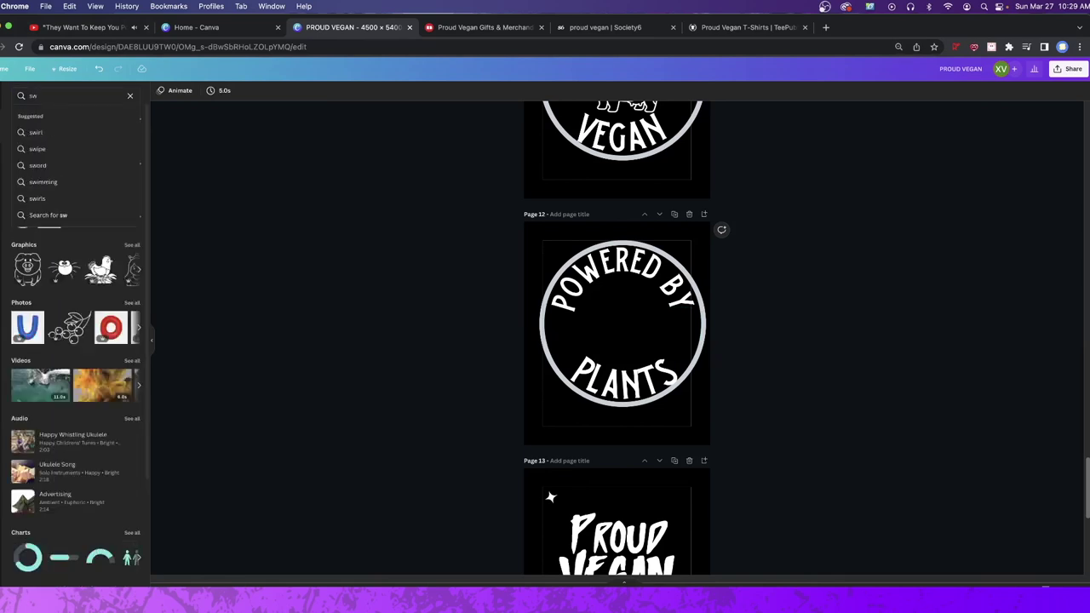
pyautogui.write('eet pit')
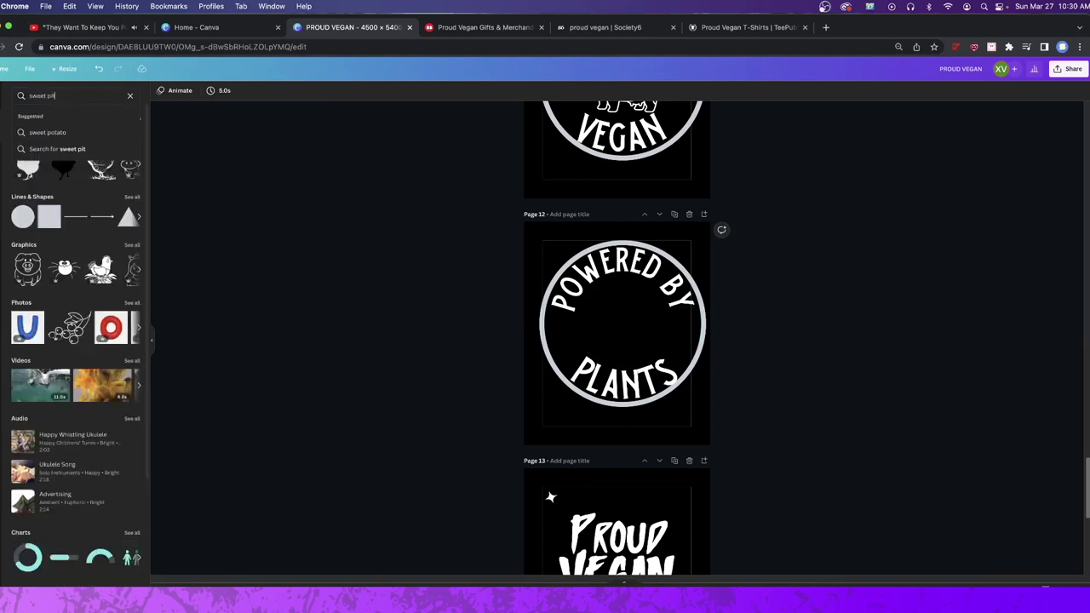
pyautogui.write('otato')
pyautogui.press('Return')
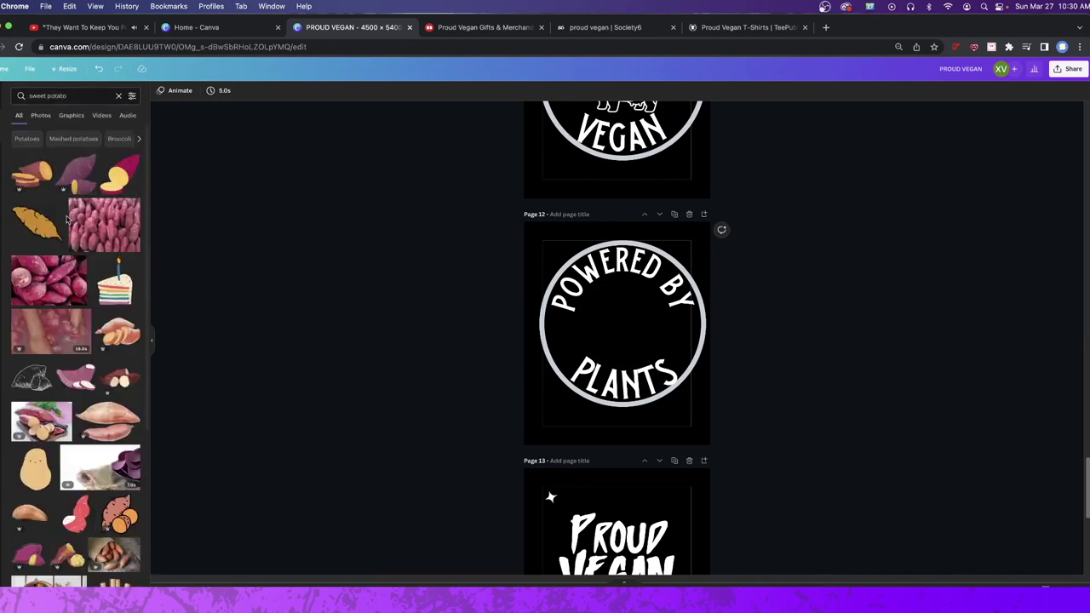
pyautogui.click(59, 221)
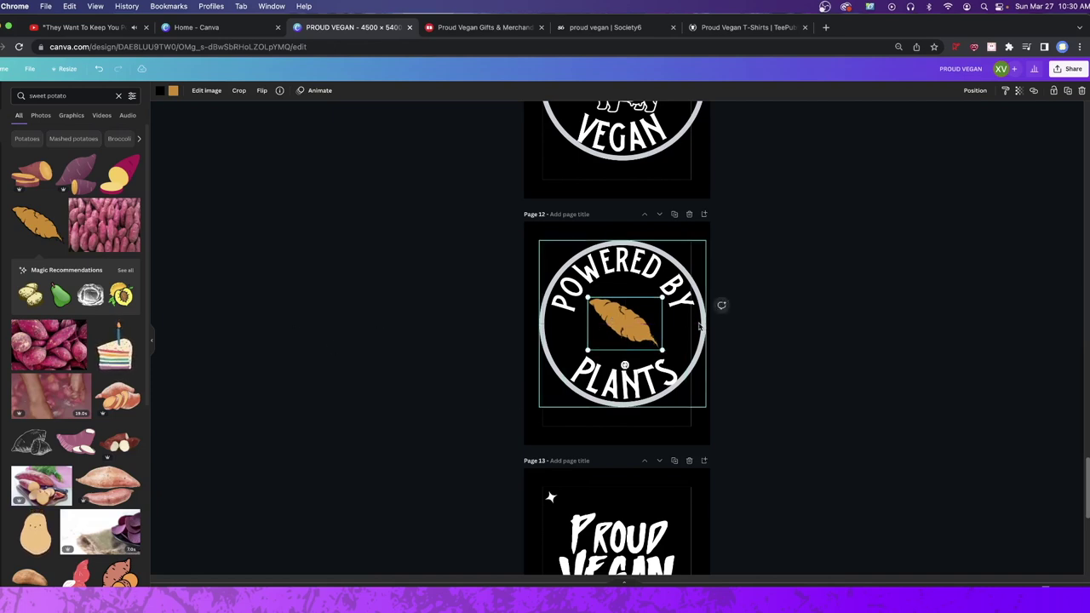
pyautogui.moveTo(656, 343); pyautogui.dragTo(663, 356)
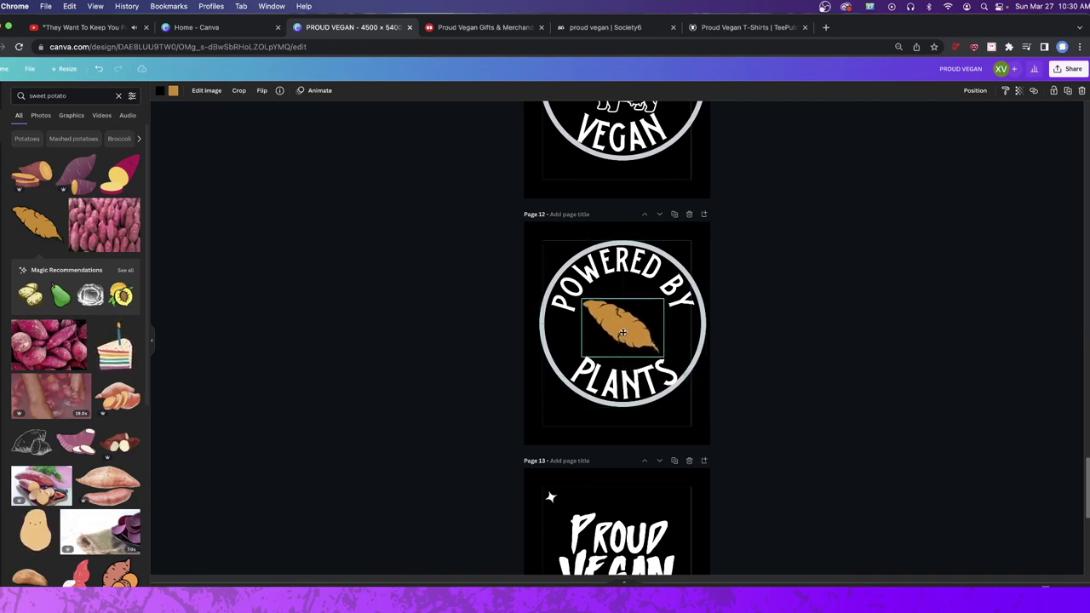
# Step: Search the elements for carrots, add the graphic of two carrots to page 12, and place it small to the left of the sweet potato
pyautogui.click(34, 94)
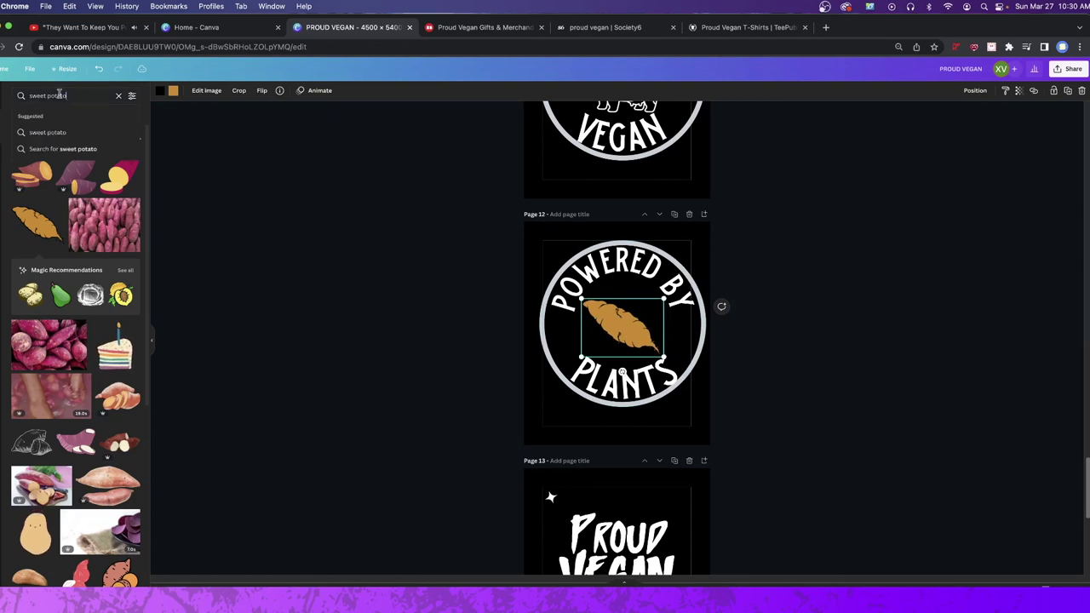
pyautogui.write('carrots')
pyautogui.press('Return')
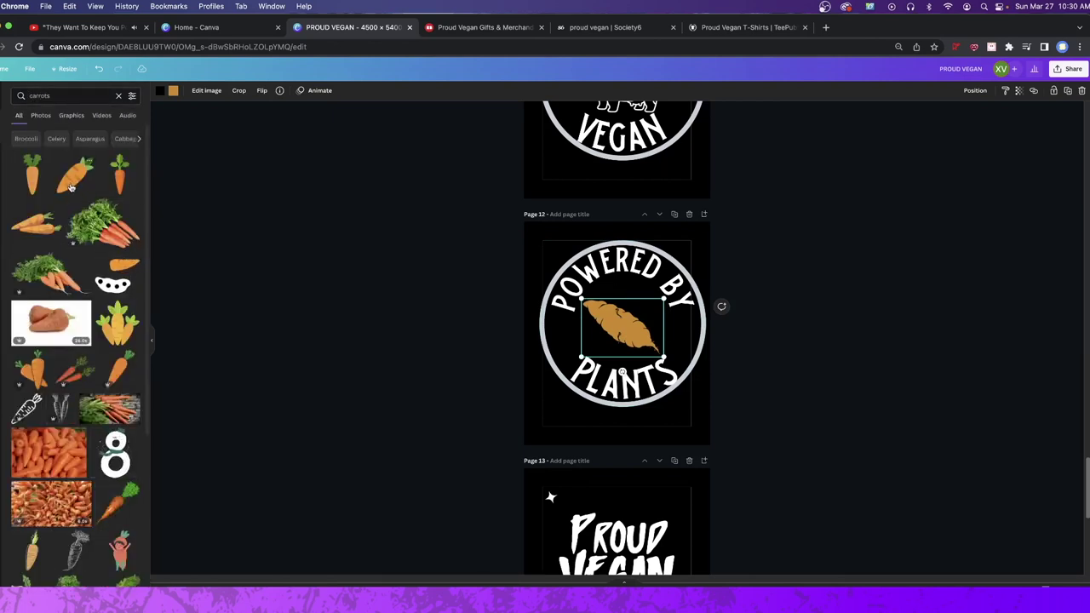
pyautogui.click(72, 186)
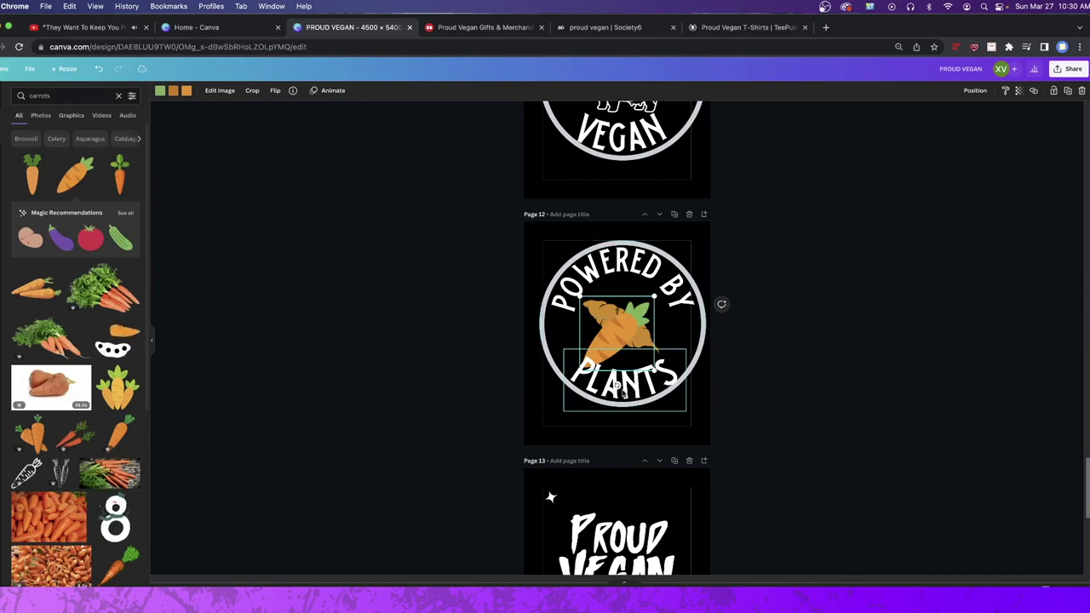
pyautogui.press('Delete')
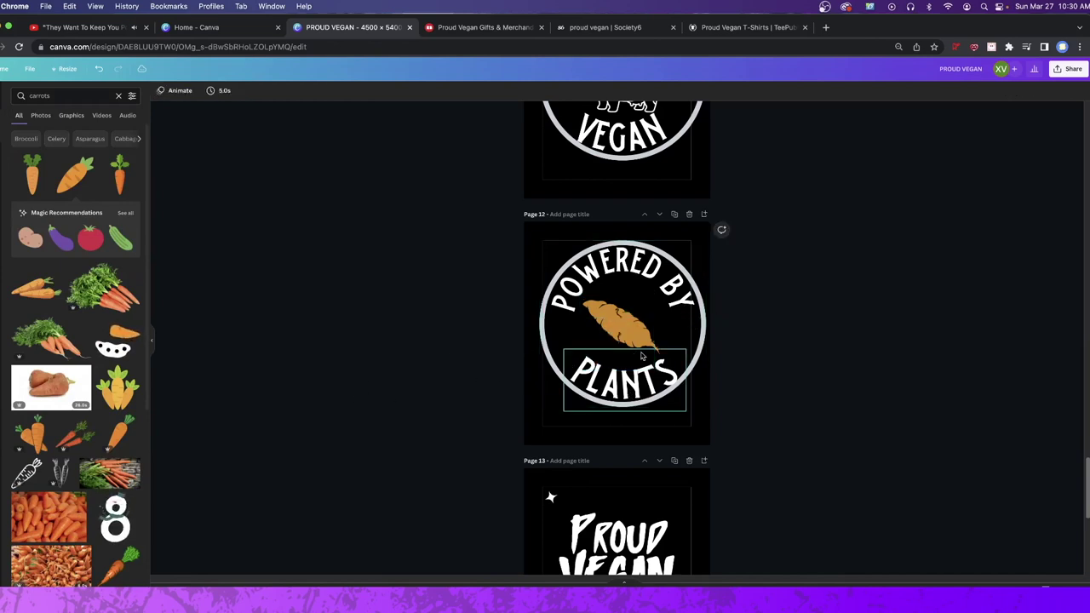
pyautogui.click(38, 435)
pyautogui.moveTo(658, 281); pyautogui.dragTo(554, 340)
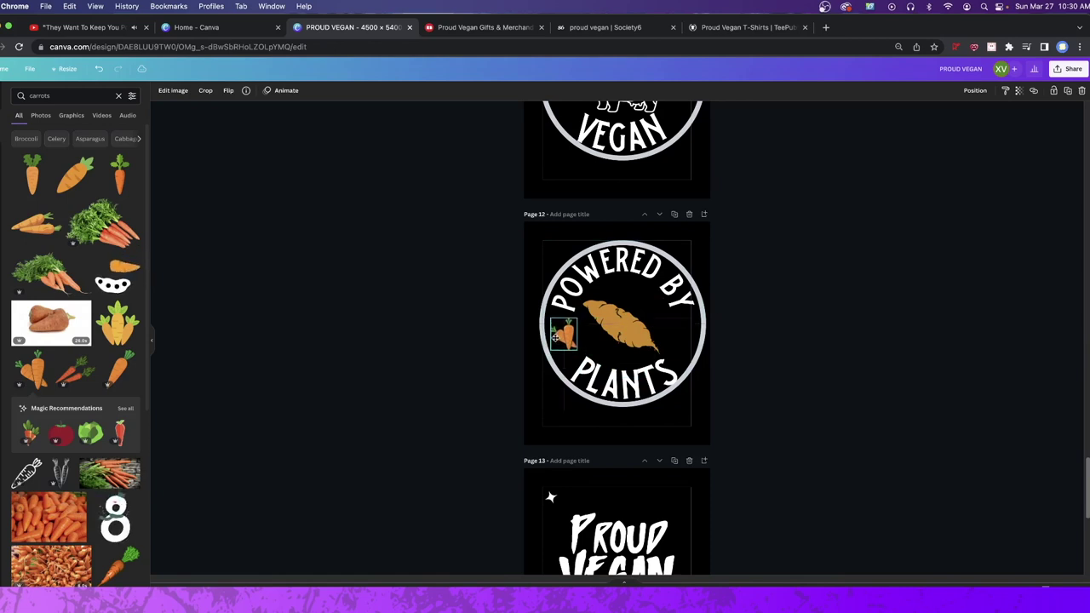
# Step: Duplicate the small pair of carrots and place the copy at the same height to the right of the sweet potato
pyautogui.moveTo(552, 335); pyautogui.dragTo(683, 334)
pyautogui.press('super+d')
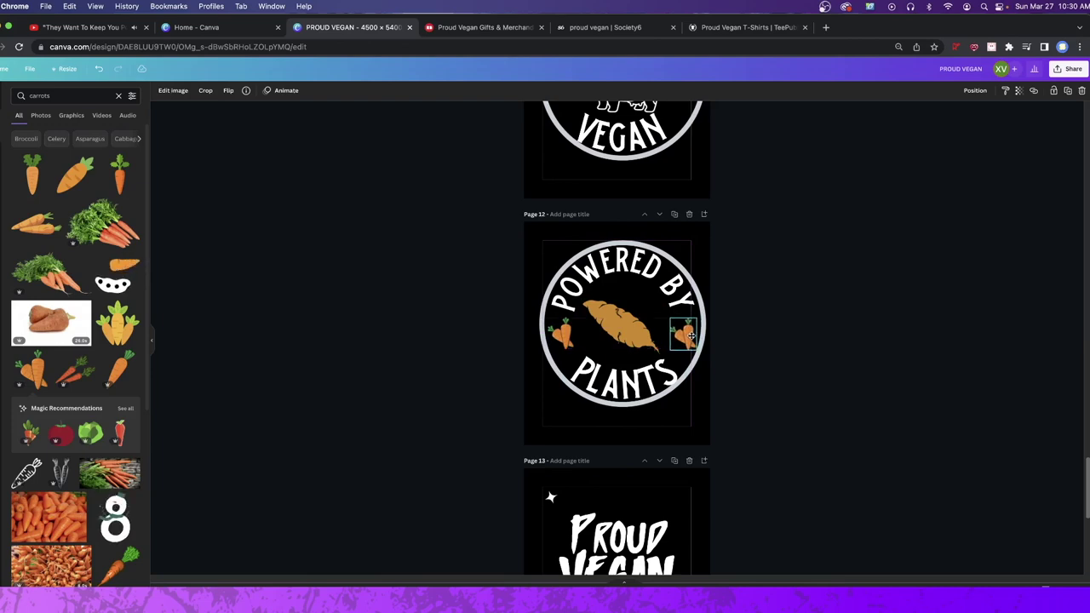
pyautogui.click(877, 345)
pyautogui.click(628, 335)
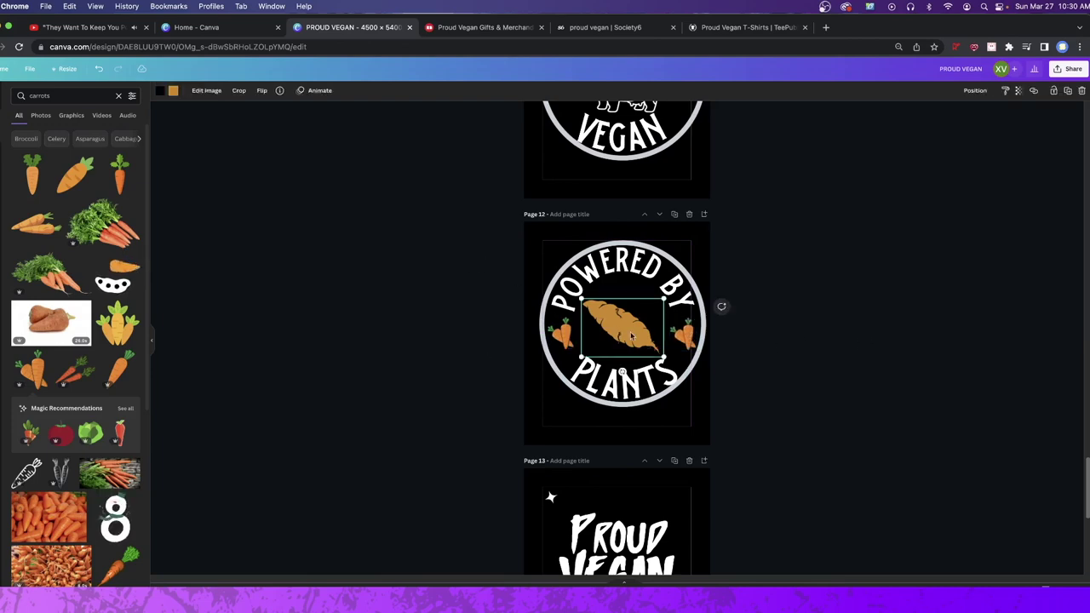
pyautogui.scroll(-3, 741, 334)
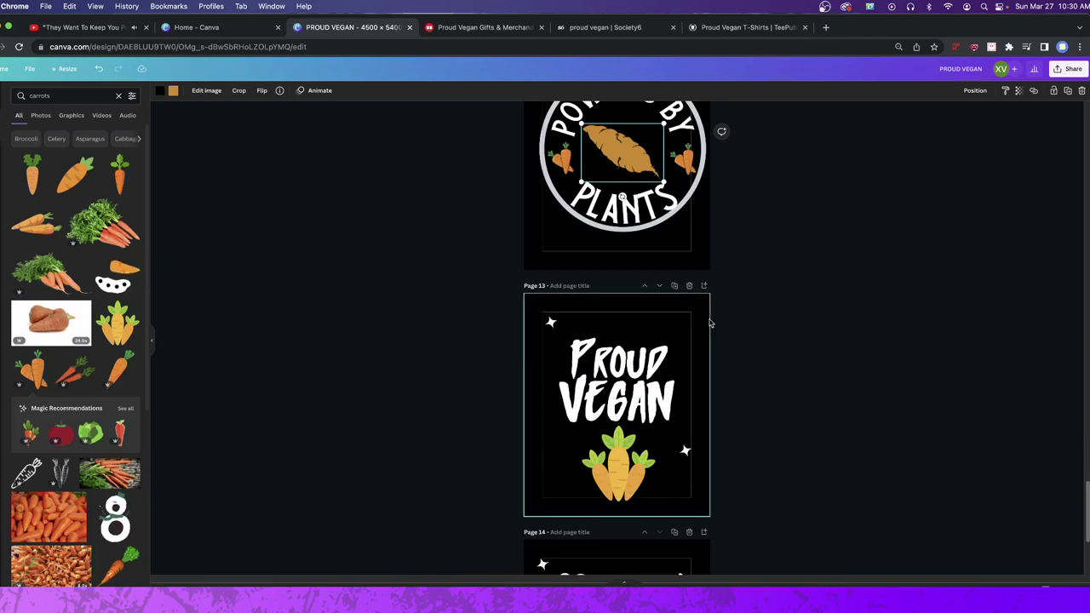
pyautogui.scroll(3, 702, 332)
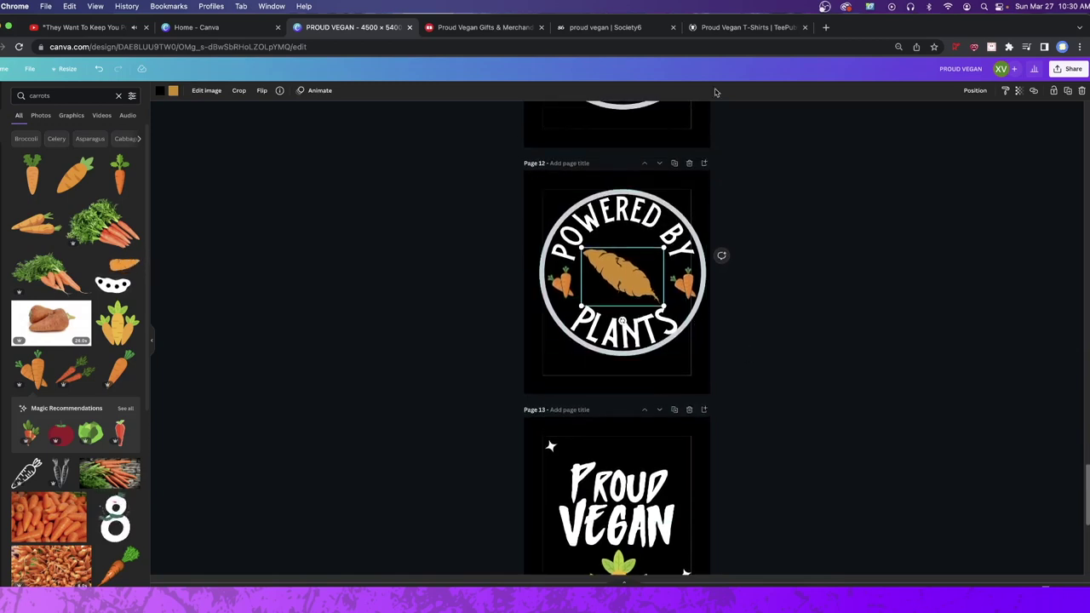
# Step: Duplicate the sweet potato badge page and delete the sweet potato from the copy
pyautogui.click(674, 163)
pyautogui.click(635, 291)
pyautogui.press('Delete')
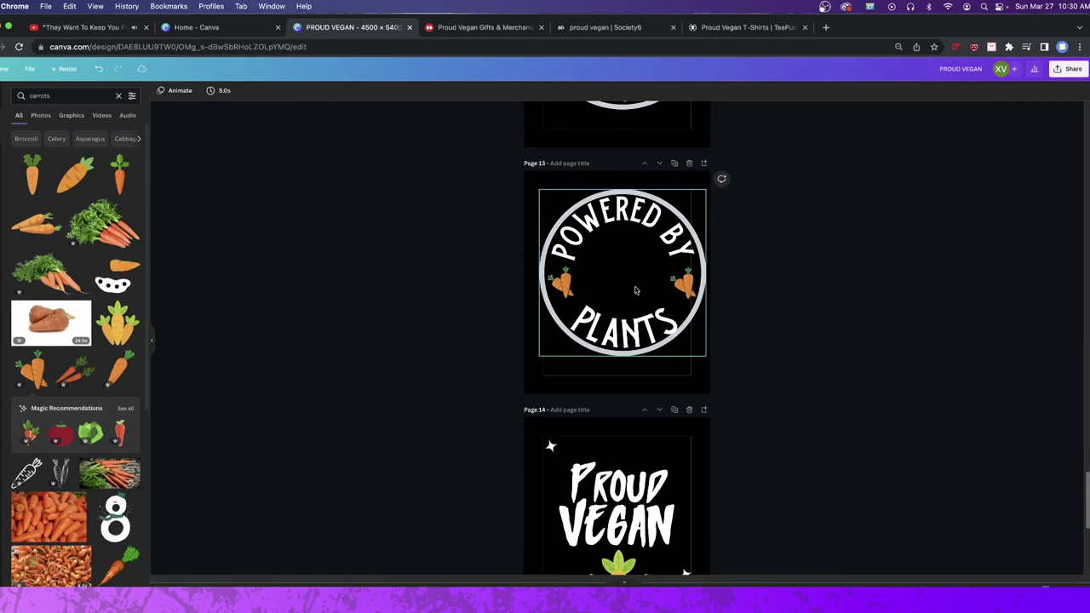
# Step: Add the red tomato with a green stem from the recommended vegetable graphics to page 13 and centre it in the badge
pyautogui.click(125, 408)
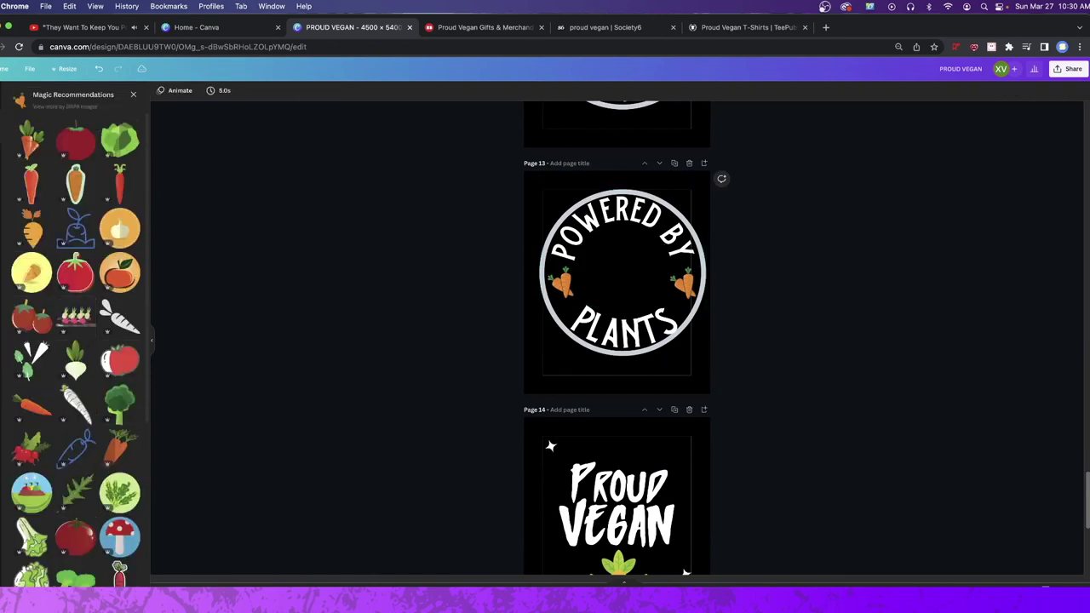
pyautogui.click(77, 277)
pyautogui.moveTo(616, 281); pyautogui.dragTo(619, 261)
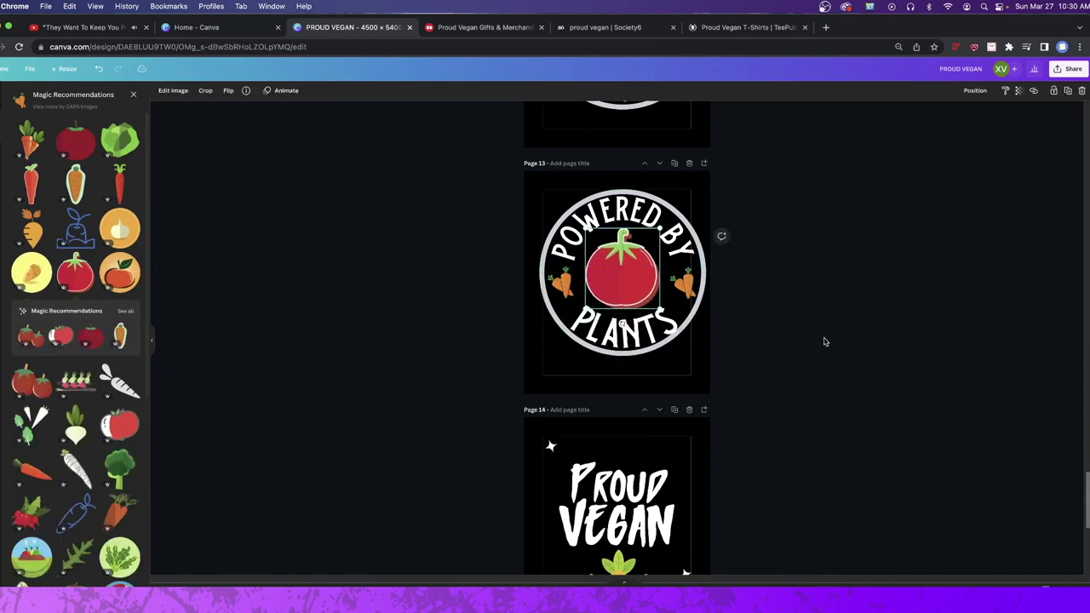
pyautogui.scroll(3, 697, 418)
pyautogui.scroll(-1, 697, 418)
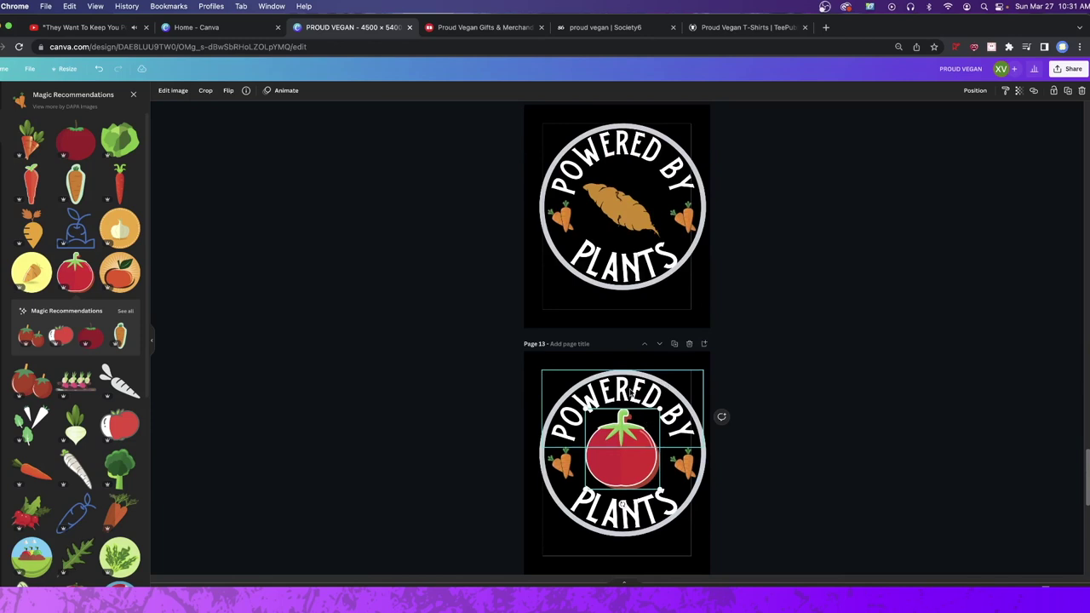
# Step: Recolour the ring of the tomato badge red and shift the word PLANTS slightly to the left
pyautogui.click(704, 482)
pyautogui.click(704, 482)
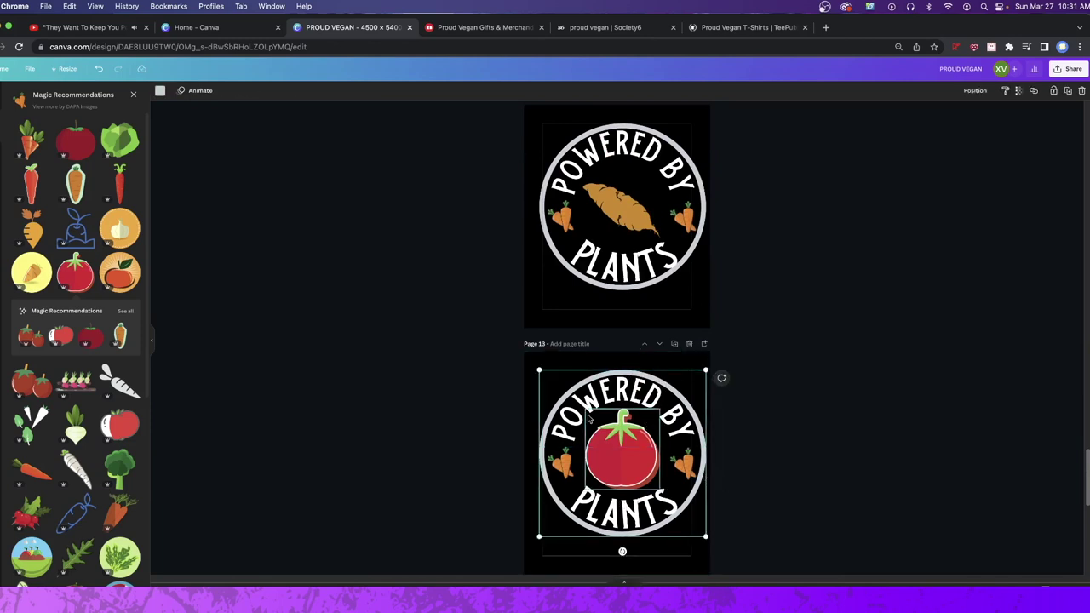
pyautogui.click(159, 91)
pyautogui.click(18, 305)
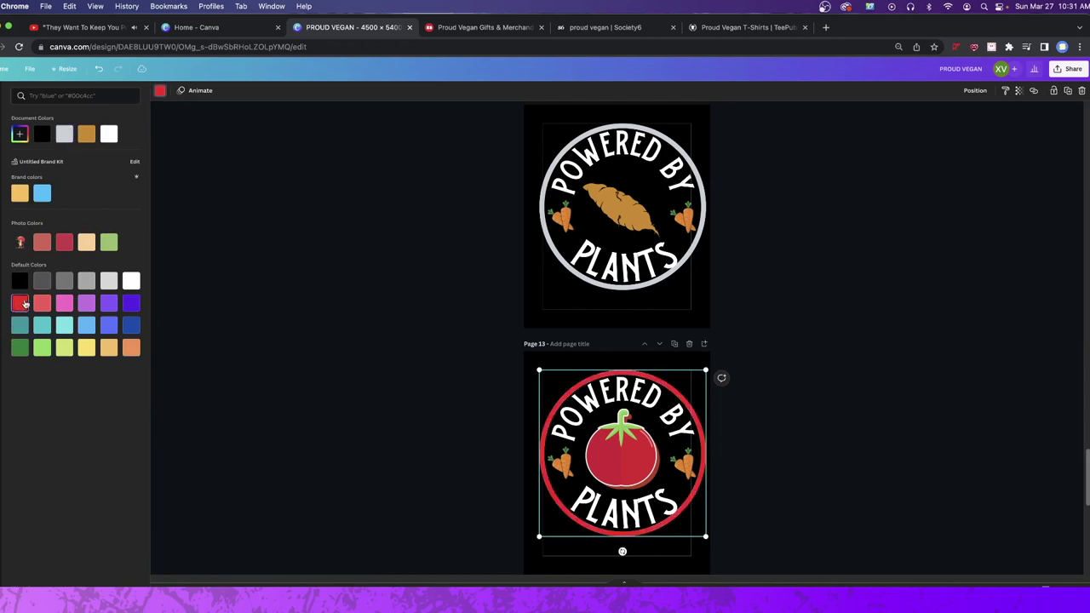
pyautogui.click(793, 445)
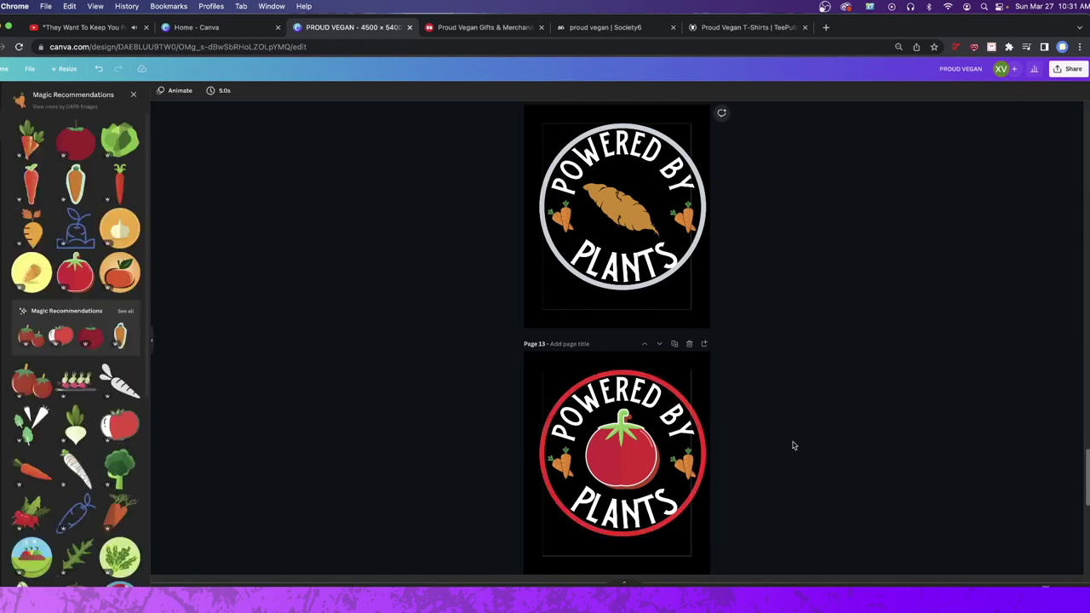
pyautogui.click(649, 500)
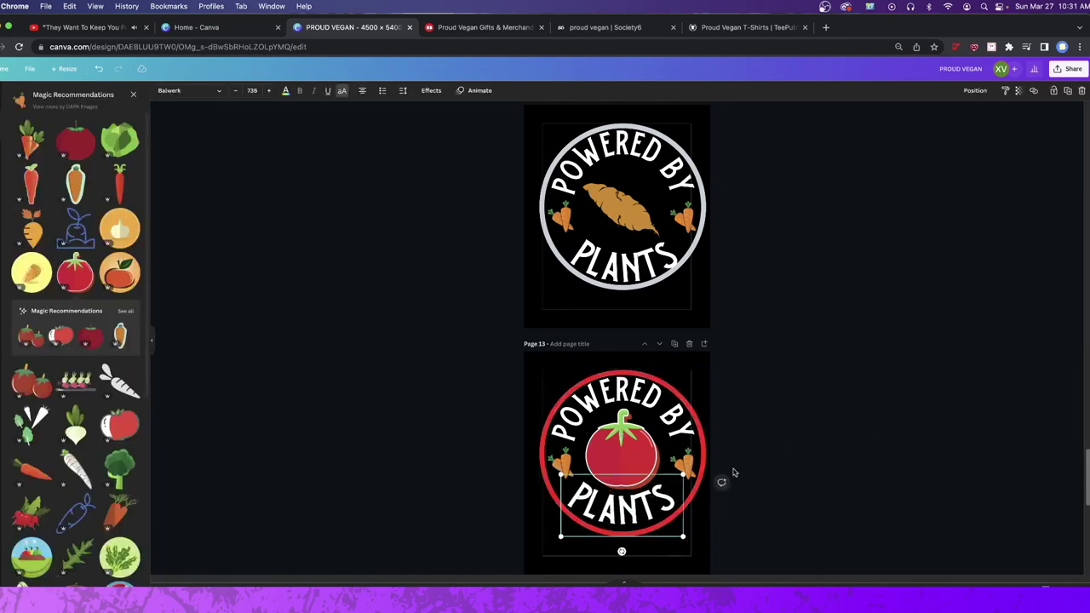
pyautogui.click(769, 387)
# Step: Duplicate the tomato badge page and replace the copy's tomato with the carrot on a yellow circle
pyautogui.click(673, 344)
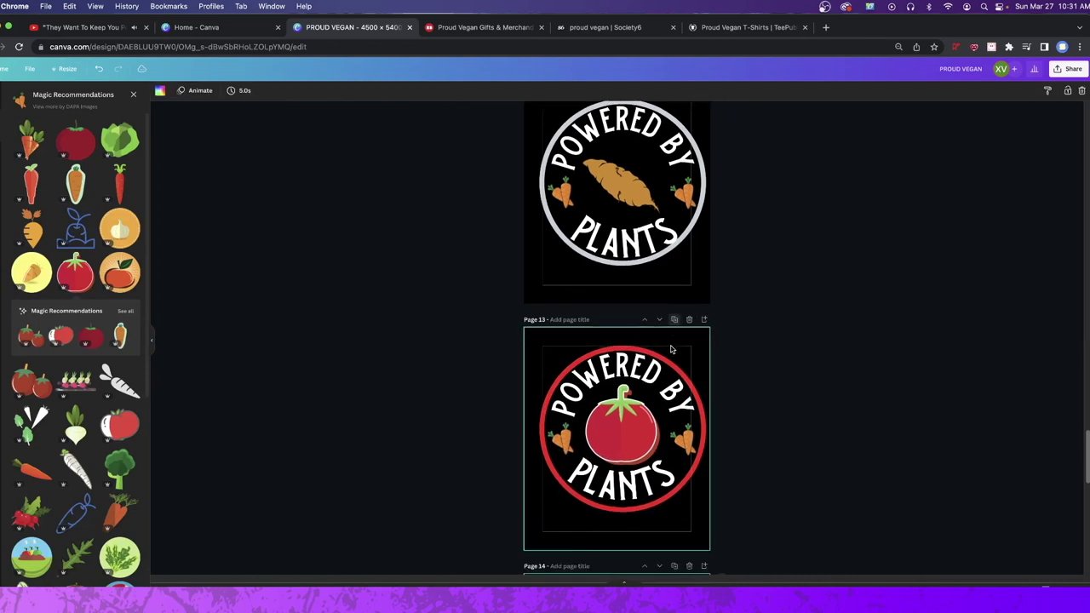
pyautogui.click(650, 462)
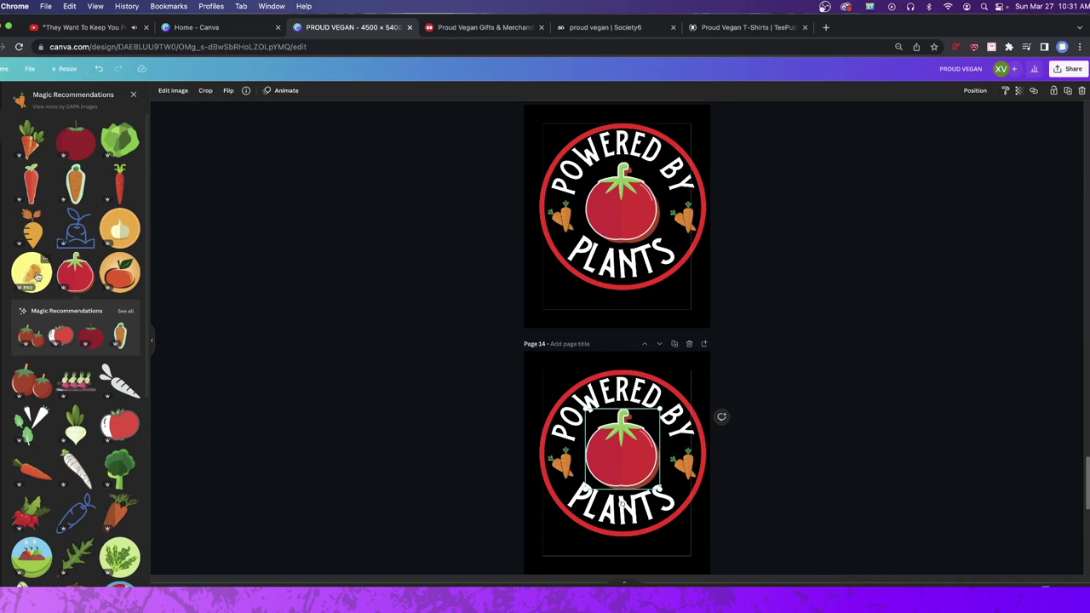
pyautogui.press('Delete')
pyautogui.moveTo(37, 276); pyautogui.dragTo(637, 442)
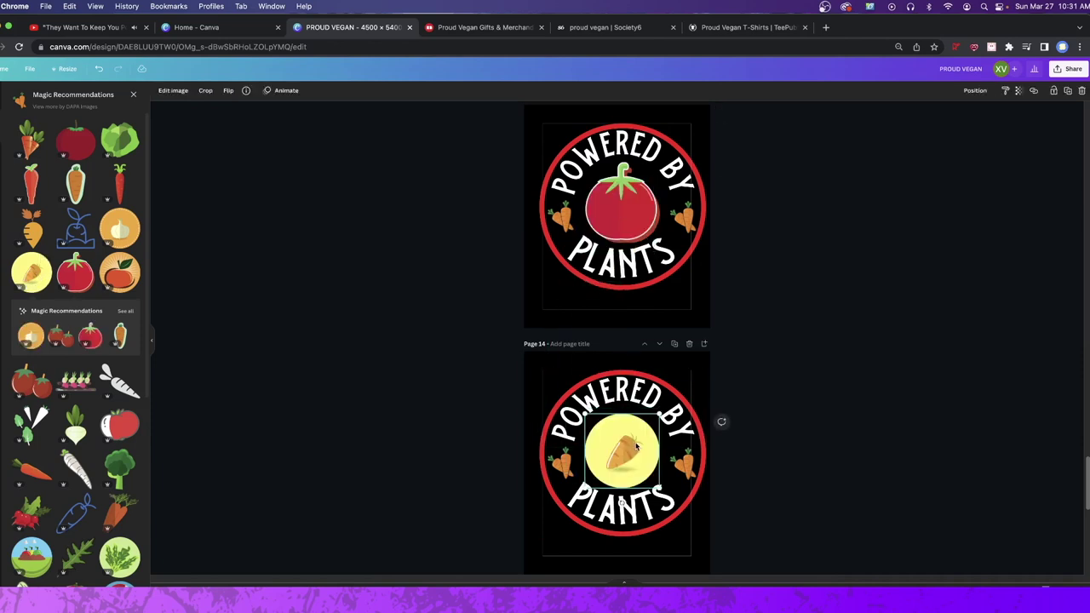
pyautogui.click(898, 451)
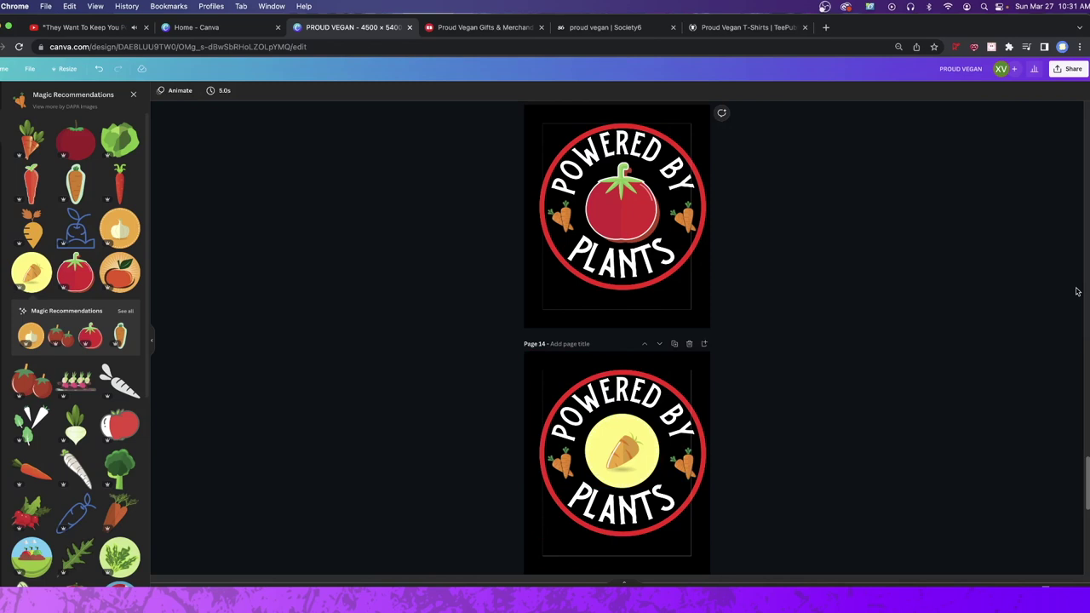
# Step: Recolour the ring of the yellow carrot badge on page 14 with the brownish orange document colour
pyautogui.click(703, 438)
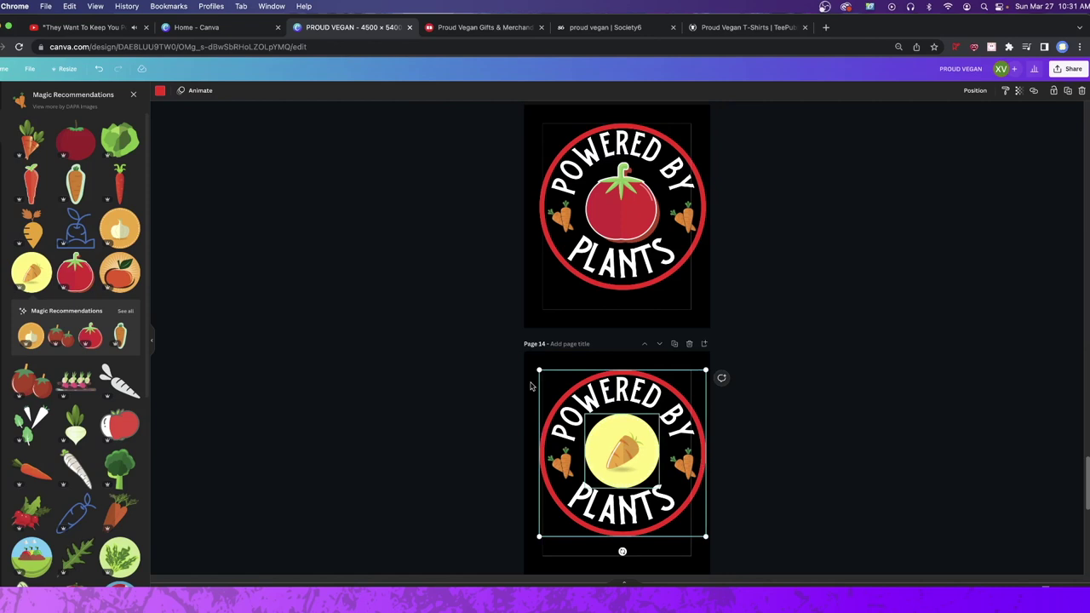
pyautogui.click(159, 94)
pyautogui.click(86, 134)
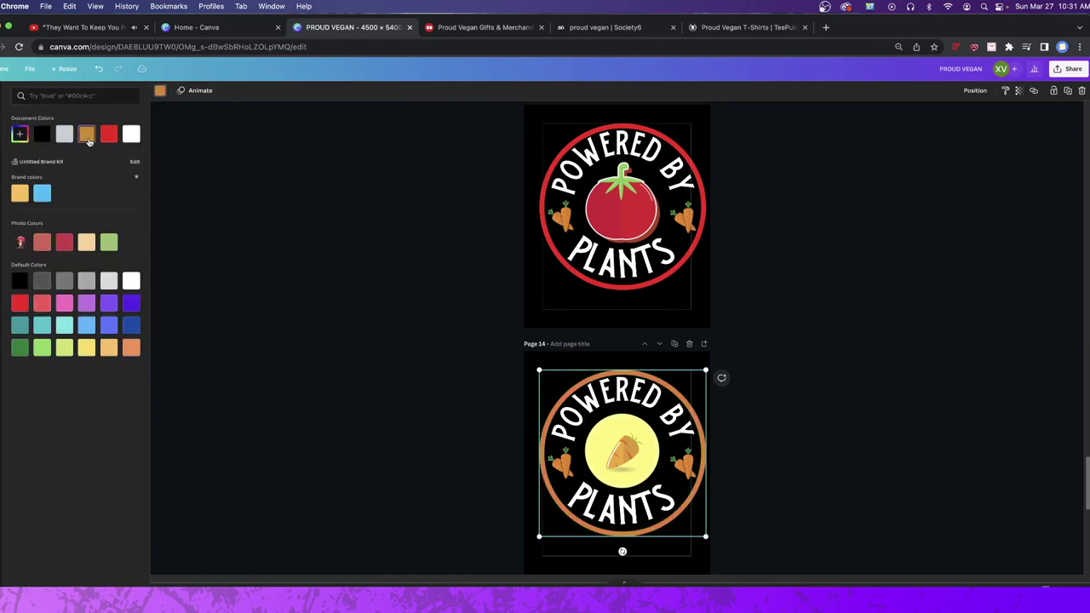
pyautogui.click(796, 327)
# Step: Fine-tune the size and position of the yellow carrot circle and nudge the pair of carrots to its right
pyautogui.click(622, 396)
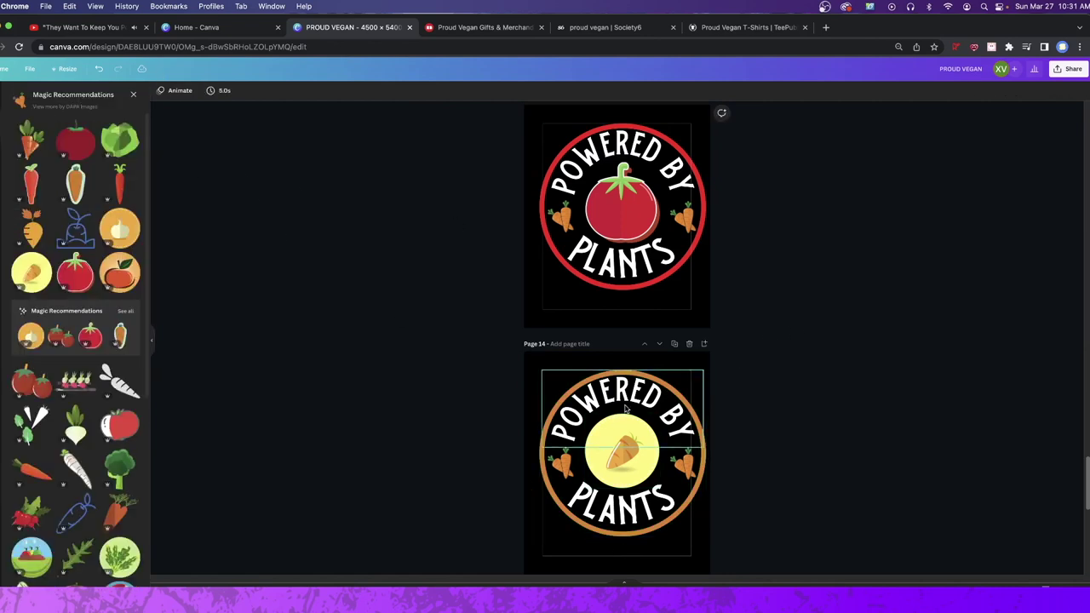
pyautogui.click(621, 452)
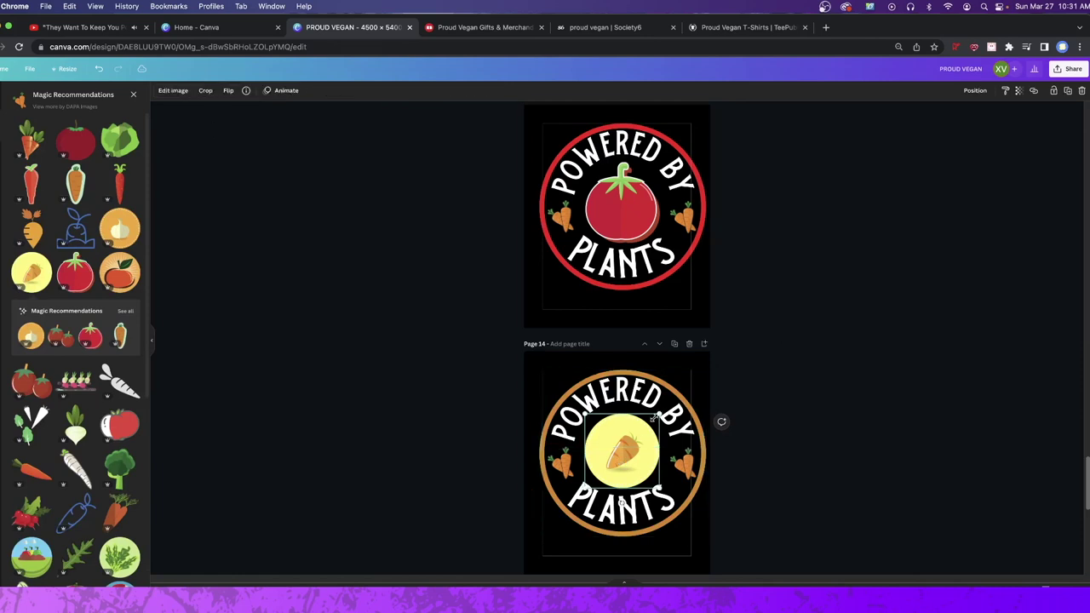
pyautogui.moveTo(622, 451); pyautogui.dragTo(617, 448)
pyautogui.moveTo(649, 411); pyautogui.dragTo(656, 413)
pyautogui.click(732, 469)
pyautogui.moveTo(694, 466); pyautogui.dragTo(697, 458)
pyautogui.click(740, 439)
# Step: Duplicate the sweet potato badge on page 12 and remove the sweet potato from the new page 13
pyautogui.scroll(-2, 721, 406)
pyautogui.scroll(8, 716, 426)
pyautogui.scroll(-4, 686, 489)
pyautogui.scroll(-1, 686, 489)
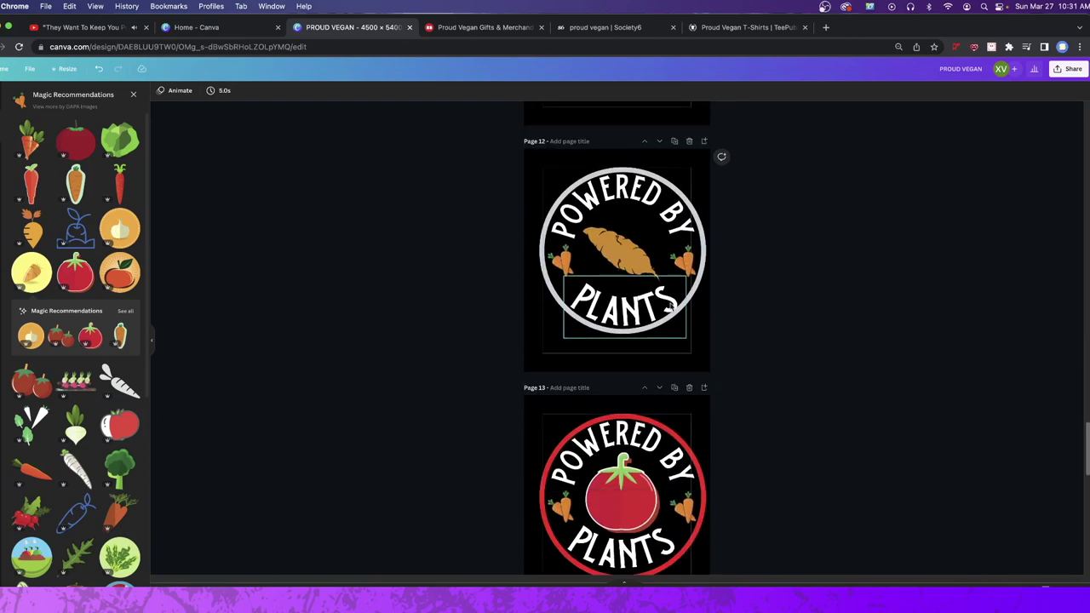
pyautogui.click(674, 143)
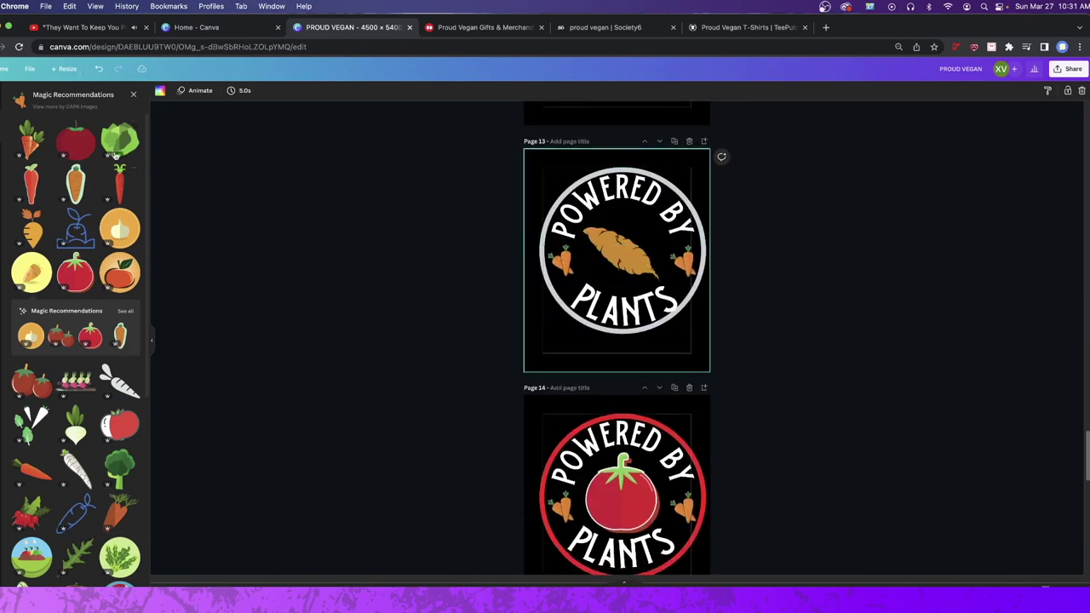
pyautogui.click(620, 252)
pyautogui.press('Delete')
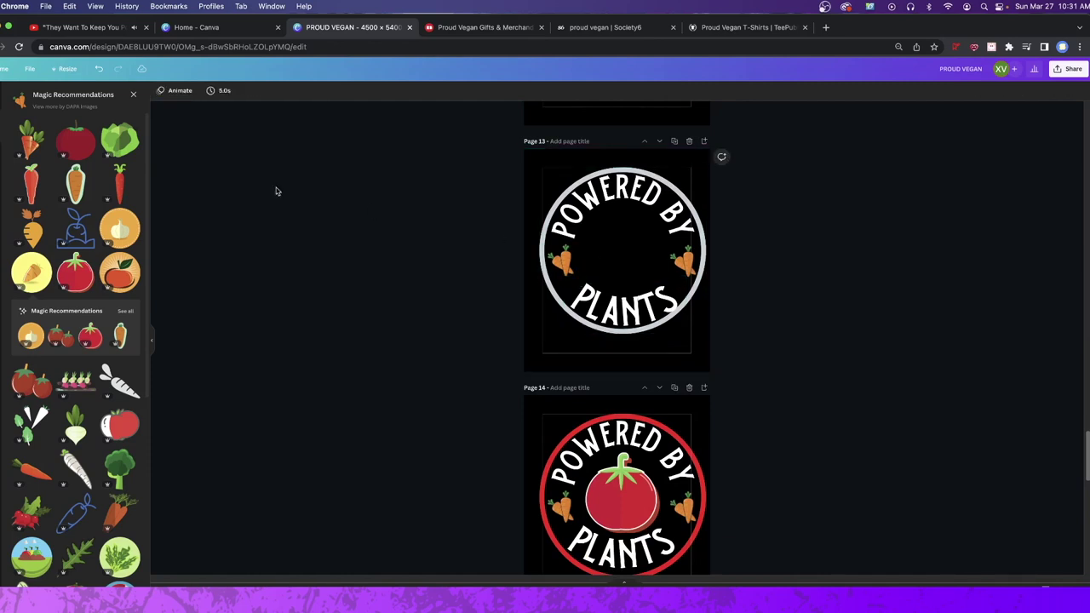
# Step: Add the green cabbage to the centre of the page 13 badge and delete both pairs of carrots beside it
pyautogui.click(119, 138)
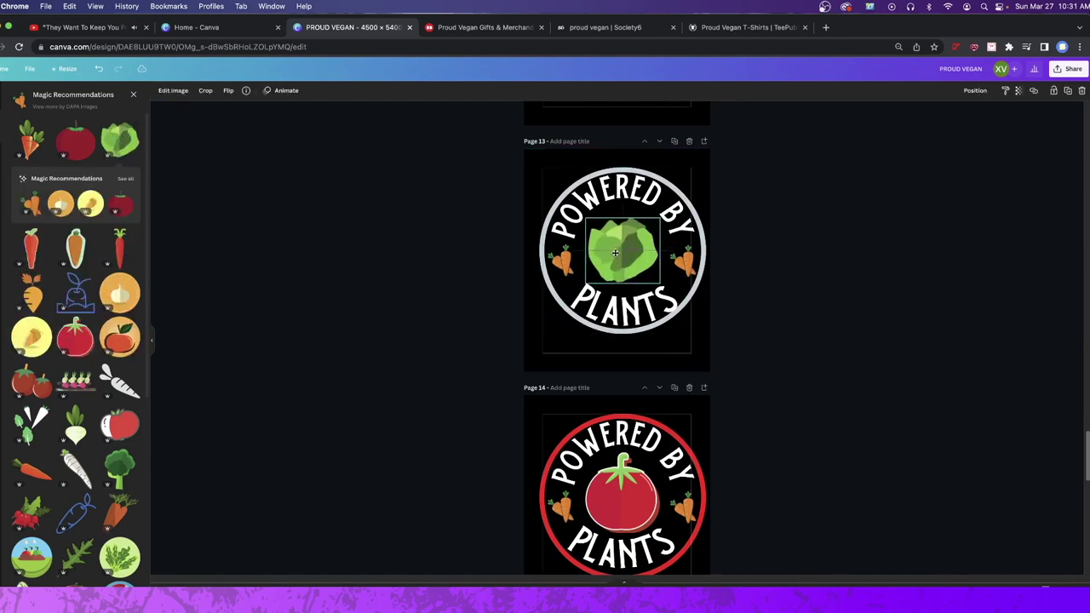
pyautogui.click(563, 260)
pyautogui.click(563, 260)
pyautogui.press('Delete')
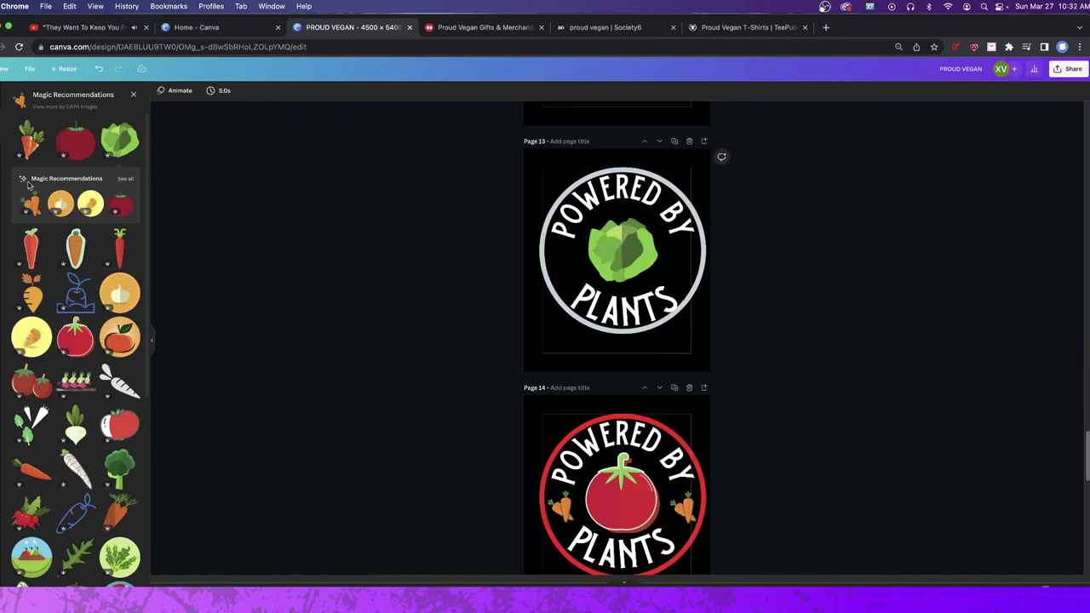
# Step: Add the white turnip with green leaves to page 13, shrink it and place it to the left of the cabbage
pyautogui.click(77, 428)
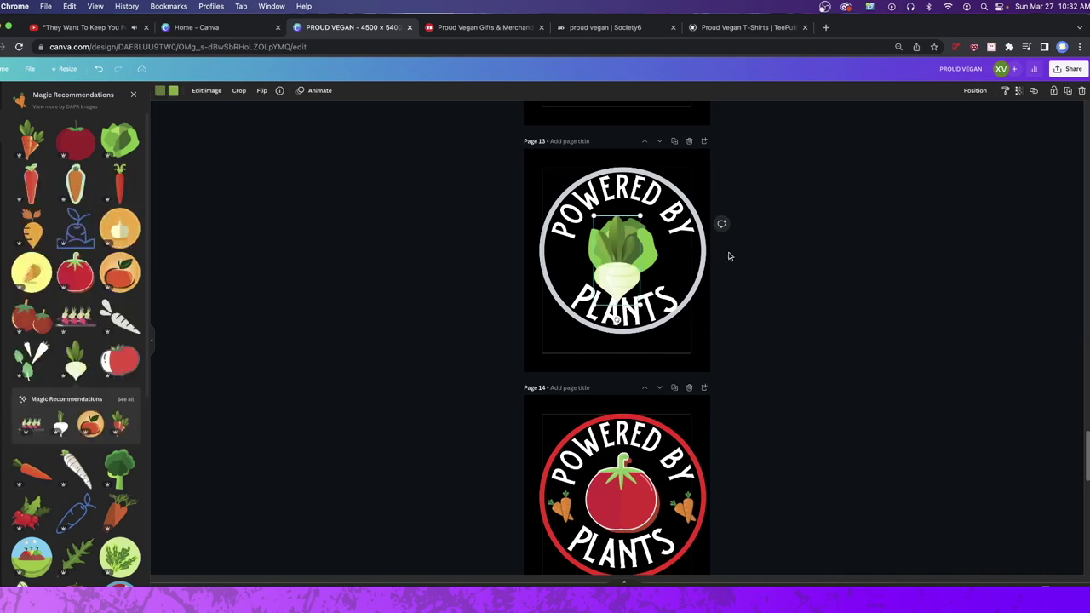
pyautogui.moveTo(620, 265); pyautogui.dragTo(583, 262)
pyautogui.moveTo(604, 214); pyautogui.dragTo(561, 264)
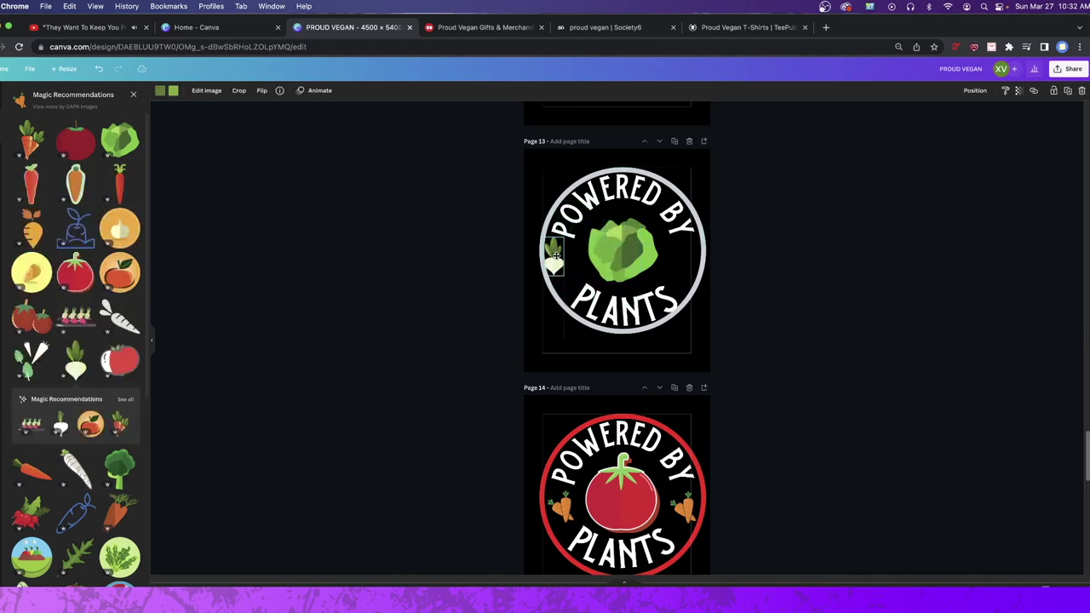
# Step: Duplicate the small turnip and place the copy at the same height to the right of the cabbage
pyautogui.moveTo(562, 260); pyautogui.dragTo(688, 266)
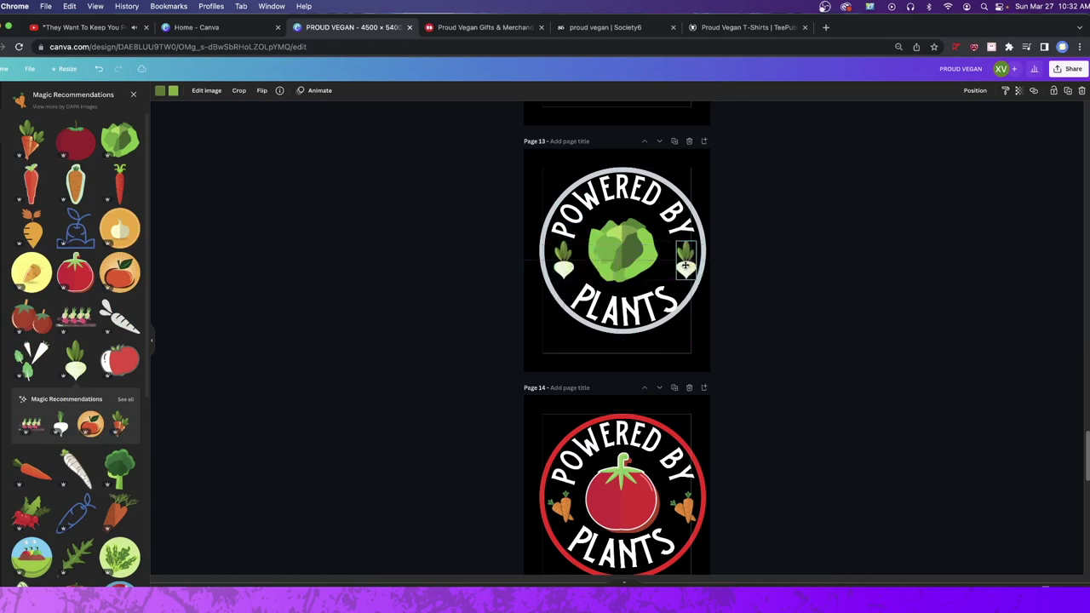
pyautogui.moveTo(684, 266); pyautogui.dragTo(682, 267)
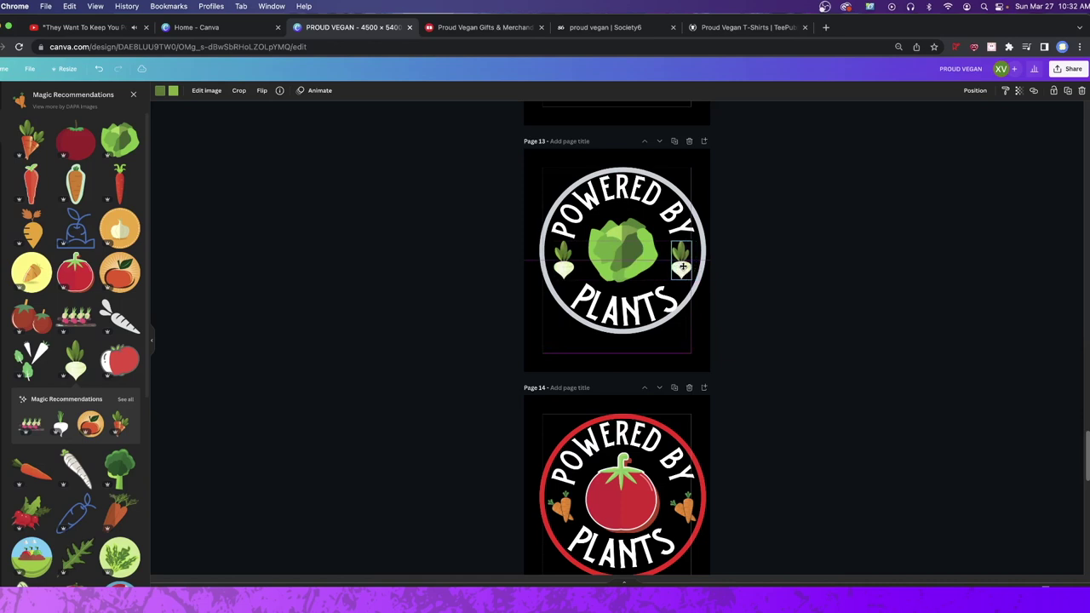
pyautogui.click(758, 259)
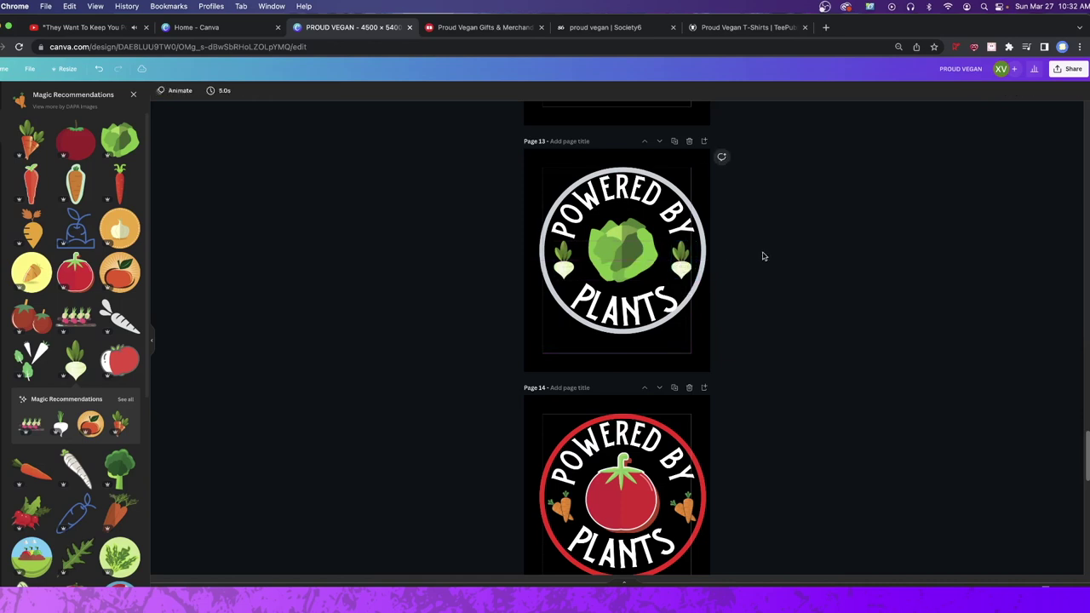
pyautogui.click(680, 264)
pyautogui.click(813, 256)
pyautogui.click(564, 235)
# Step: Enlarge the cabbage slightly and recentre it between the two turnips
pyautogui.click(599, 258)
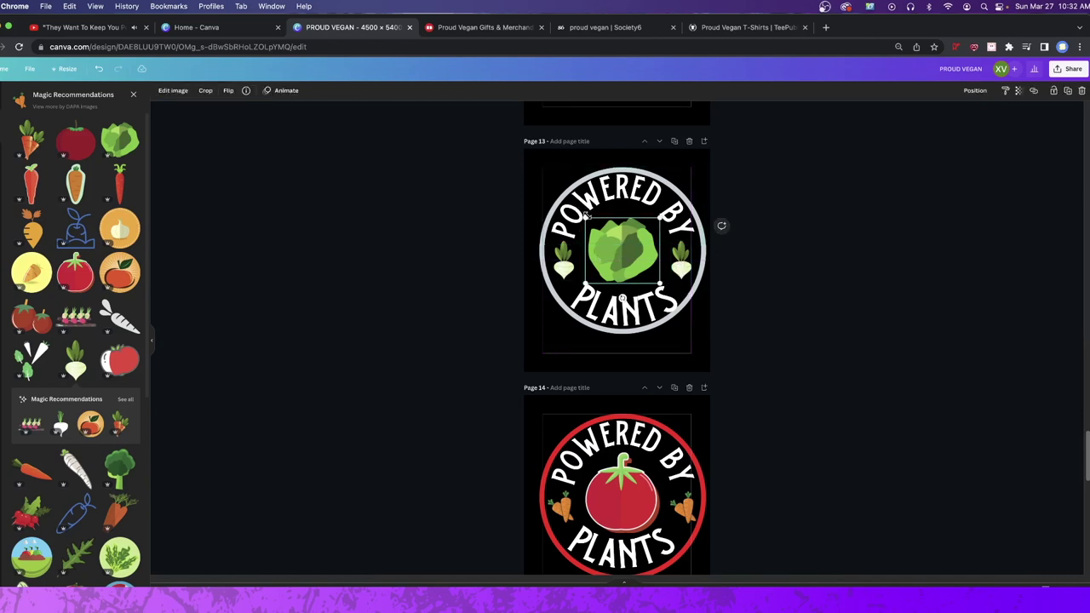
pyautogui.moveTo(585, 219); pyautogui.dragTo(573, 207)
pyautogui.moveTo(611, 266); pyautogui.dragTo(620, 266)
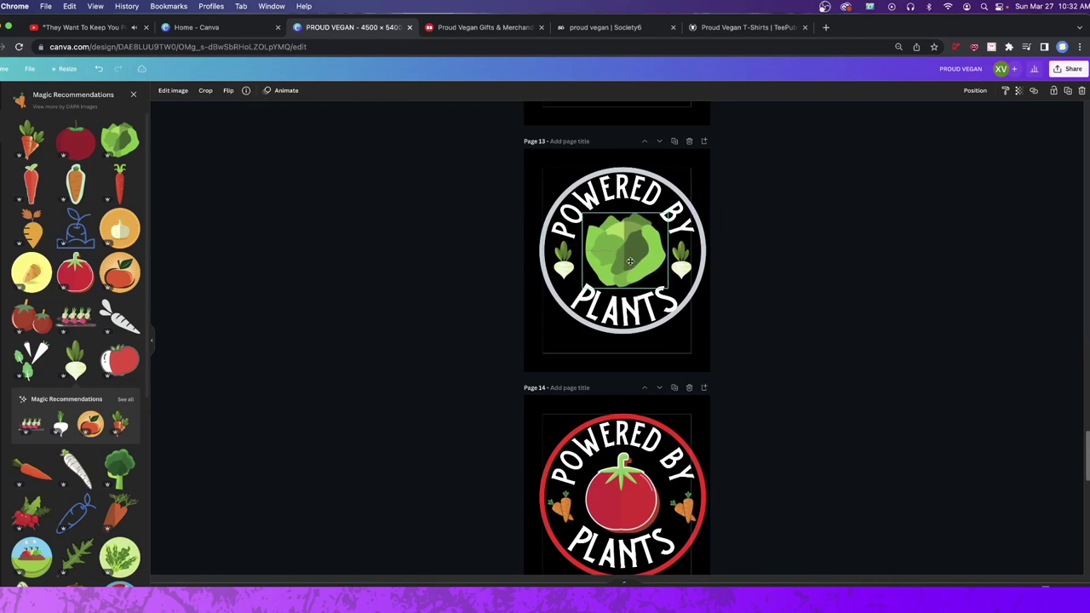
pyautogui.click(852, 295)
# Step: Duplicate the cabbage badge page and open the PLANTS text on the copy for editing
pyautogui.scroll(3, 698, 341)
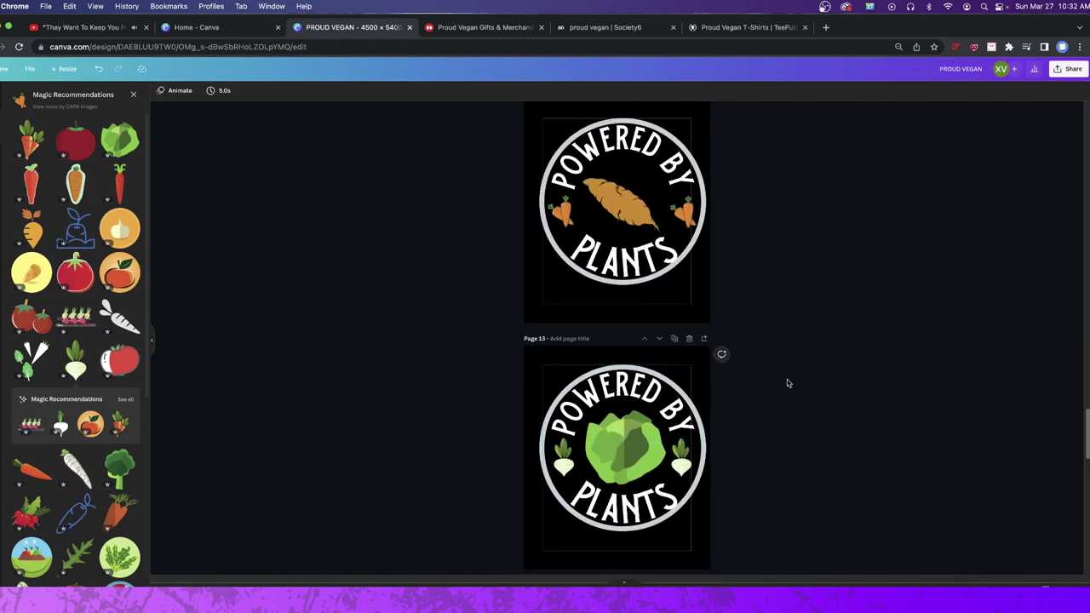
pyautogui.scroll(5, 710, 245)
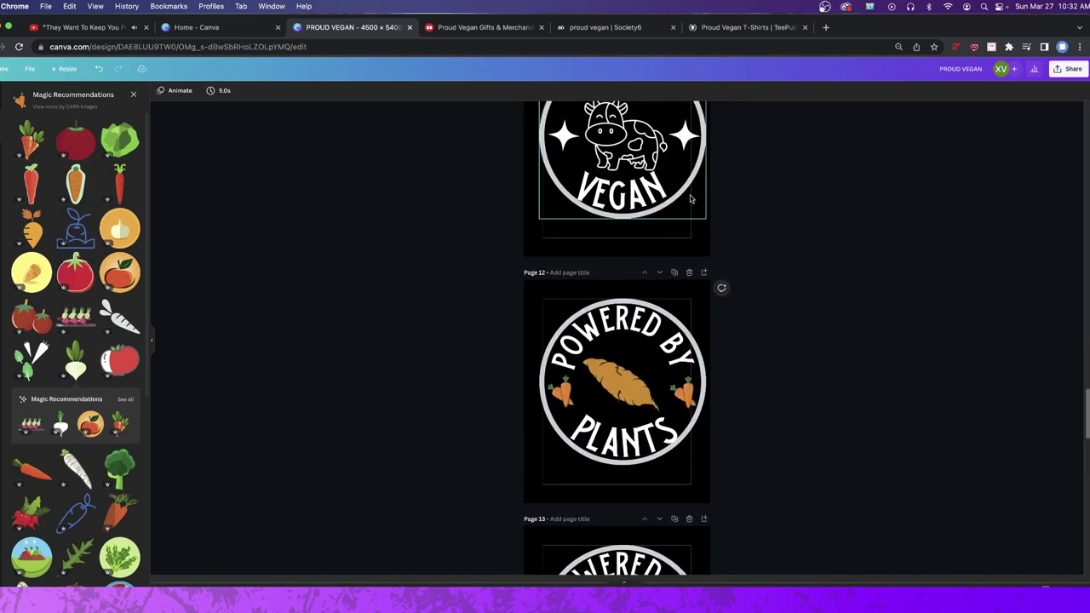
pyautogui.scroll(-12, 635, 341)
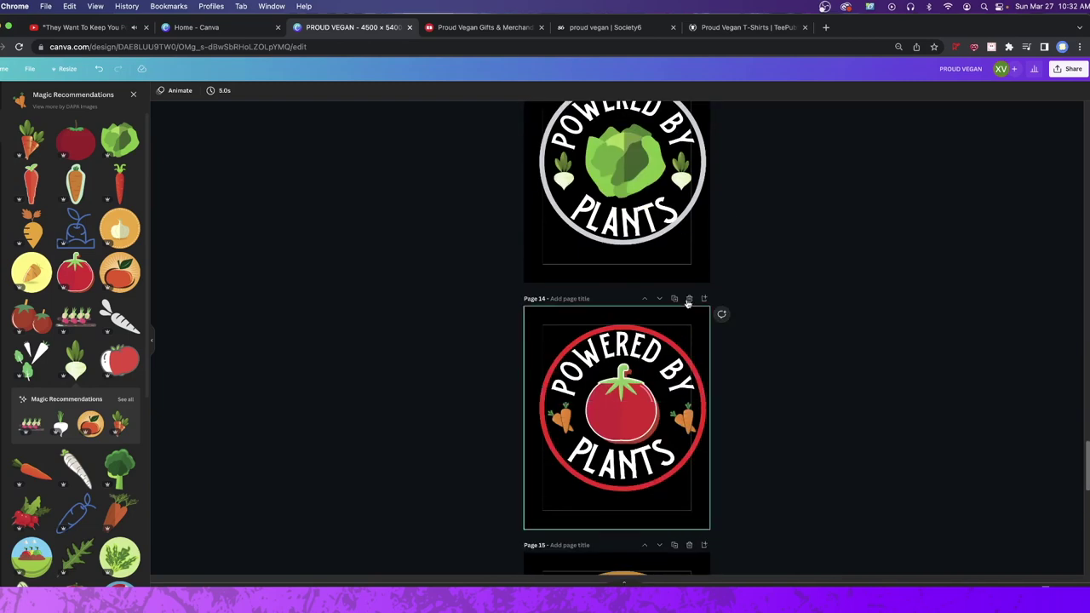
pyautogui.scroll(3, 677, 244)
pyautogui.click(674, 244)
pyautogui.click(633, 413)
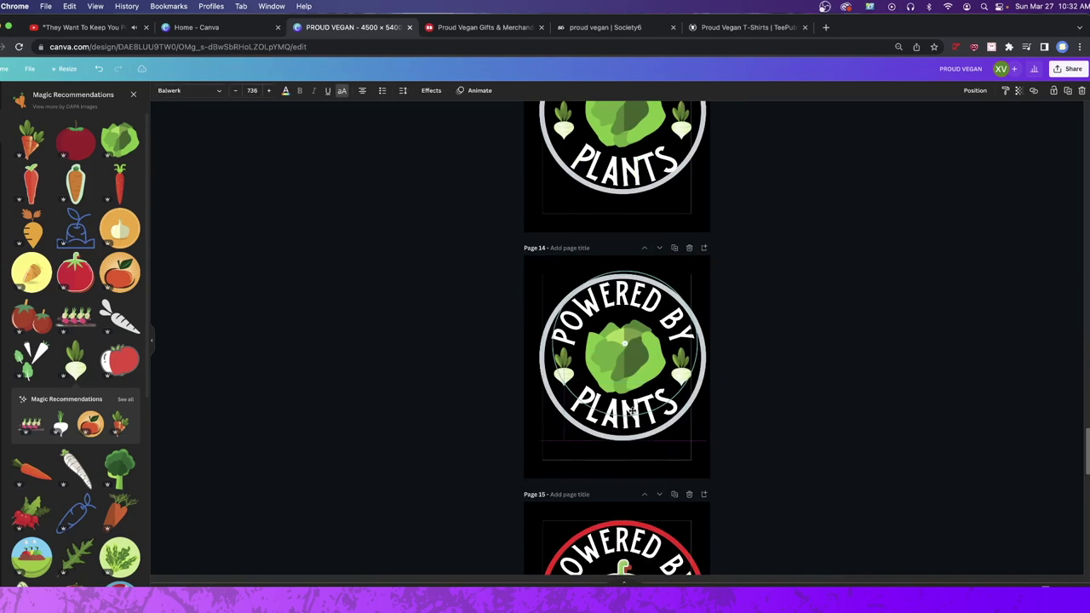
pyautogui.doubleClick(633, 413)
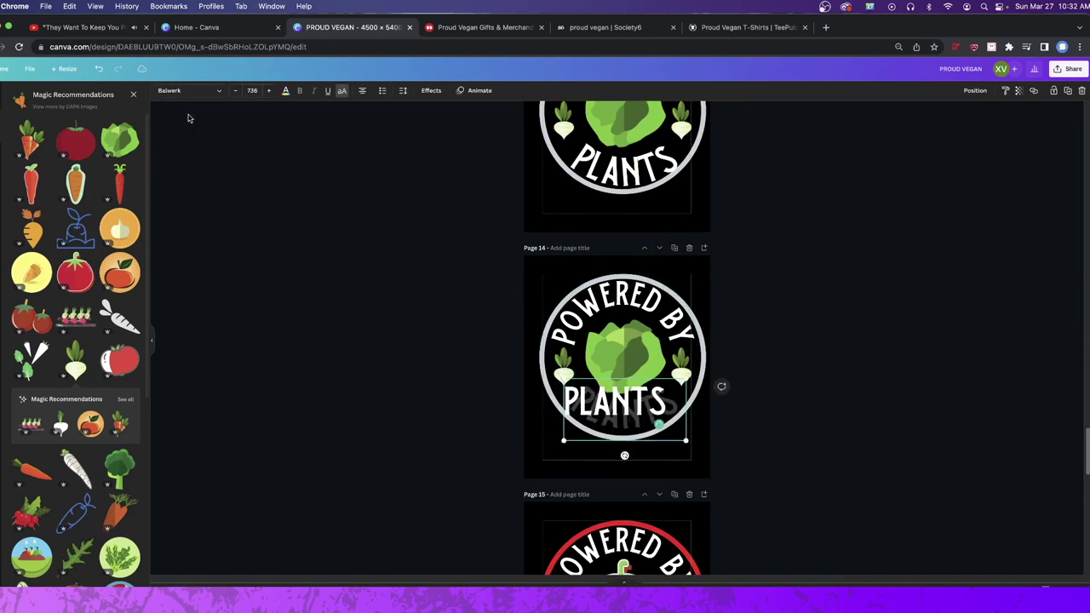
# Step: Replace the previous element search term and search for "bolt"
pyautogui.click(133, 95)
pyautogui.write('b')
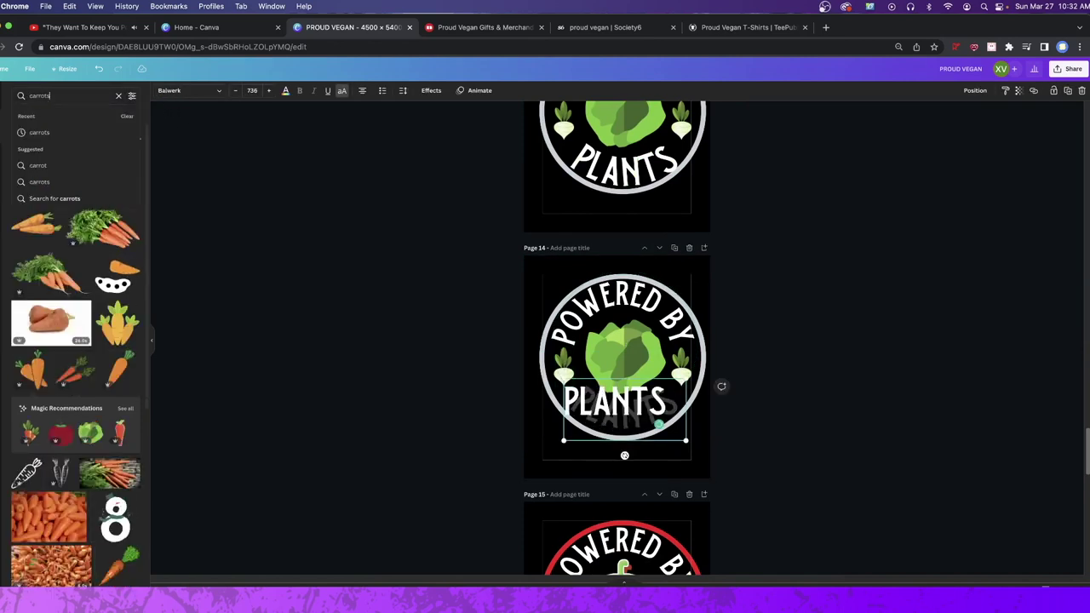
pyautogui.press('BackSpace')
pyautogui.press('BackSpace')
pyautogui.press('BackSpace')
pyautogui.press('BackSpace')
pyautogui.press('BackSpace')
pyautogui.press('BackSpace')
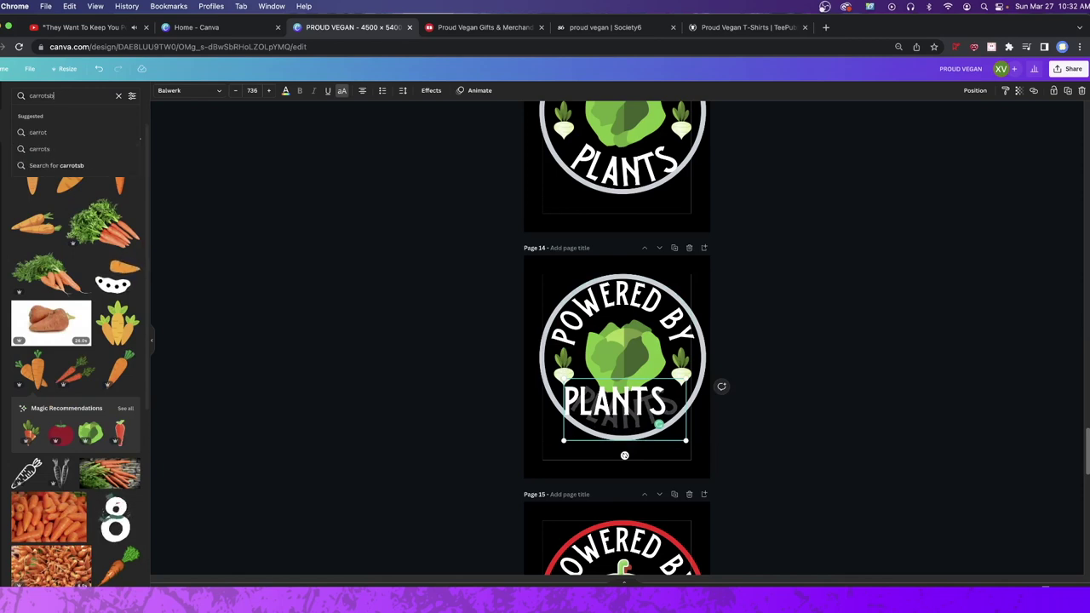
pyautogui.press('BackSpace')
pyautogui.press('BackSpace')
pyautogui.write('bolt')
pyautogui.press('Return')
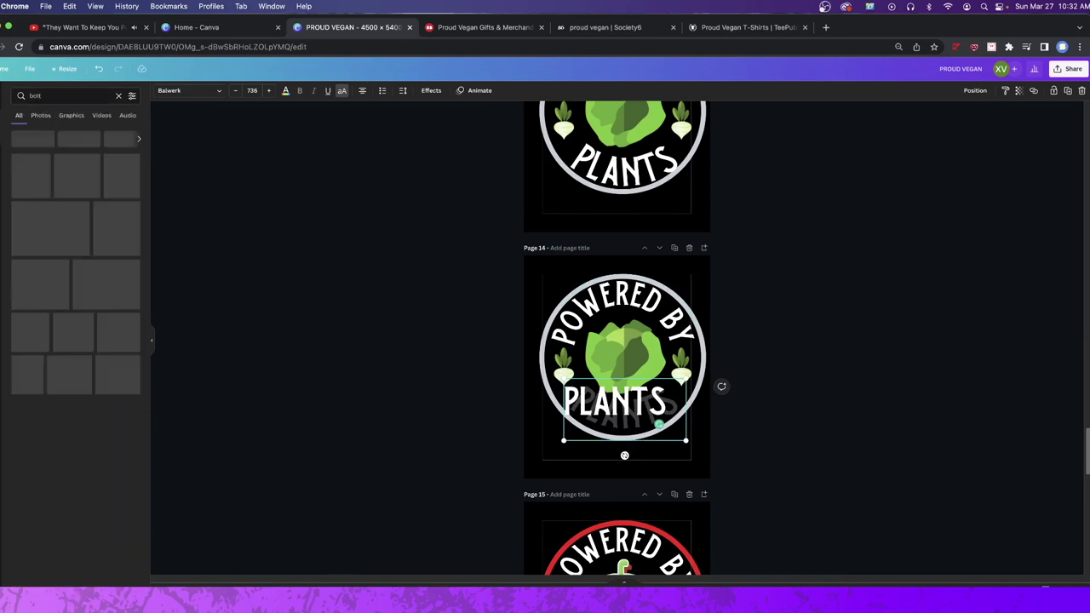
# Step: Add the white lightning bolt to page 14, delete the turnip left of the cabbage and place the shrunken bolt there
pyautogui.click(26, 224)
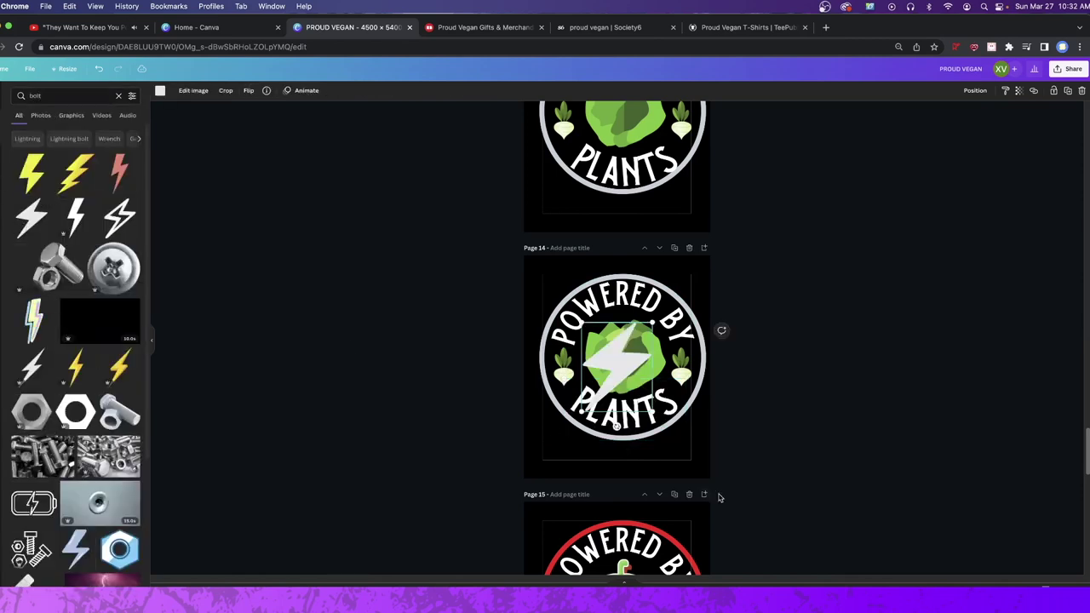
pyautogui.moveTo(632, 372); pyautogui.dragTo(637, 361)
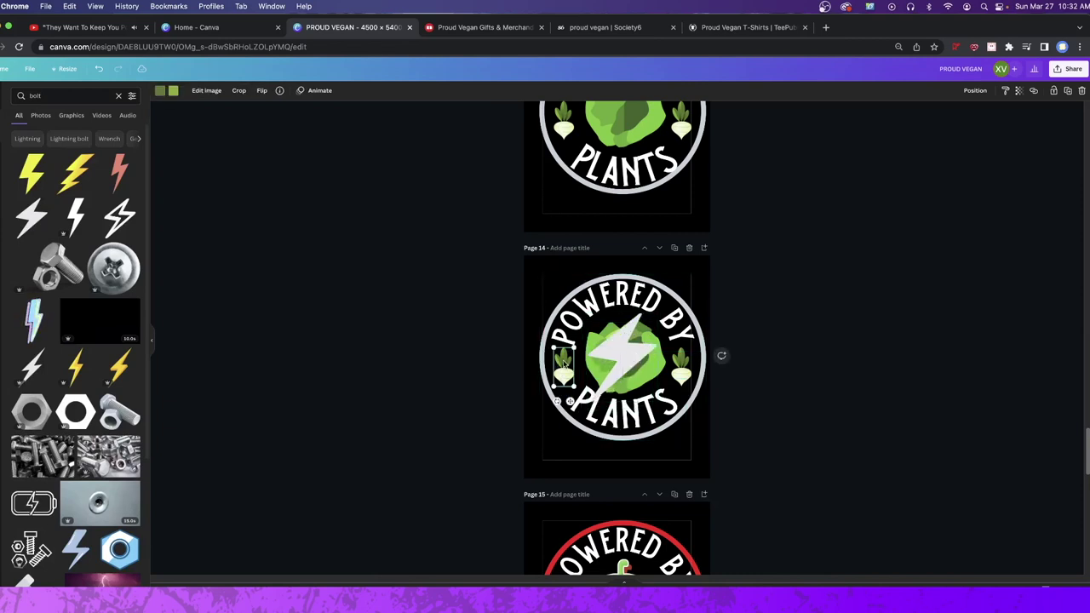
pyautogui.press('Delete')
pyautogui.click(652, 322)
pyautogui.moveTo(653, 322); pyautogui.dragTo(568, 368)
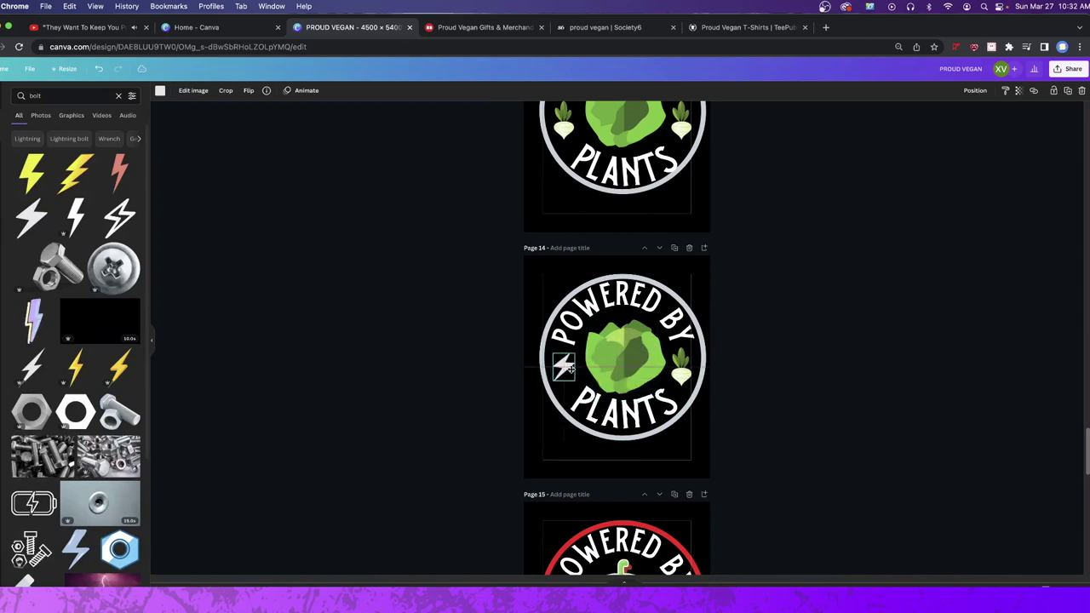
pyautogui.click(568, 400)
# Step: Replace the turnip right of the cabbage with a duplicate of the small bolt, at the same height
pyautogui.click(684, 374)
pyautogui.press('Delete')
pyautogui.click(564, 368)
pyautogui.hotkey('ctrl', 'd')
pyautogui.moveTo(673, 370); pyautogui.dragTo(691, 372)
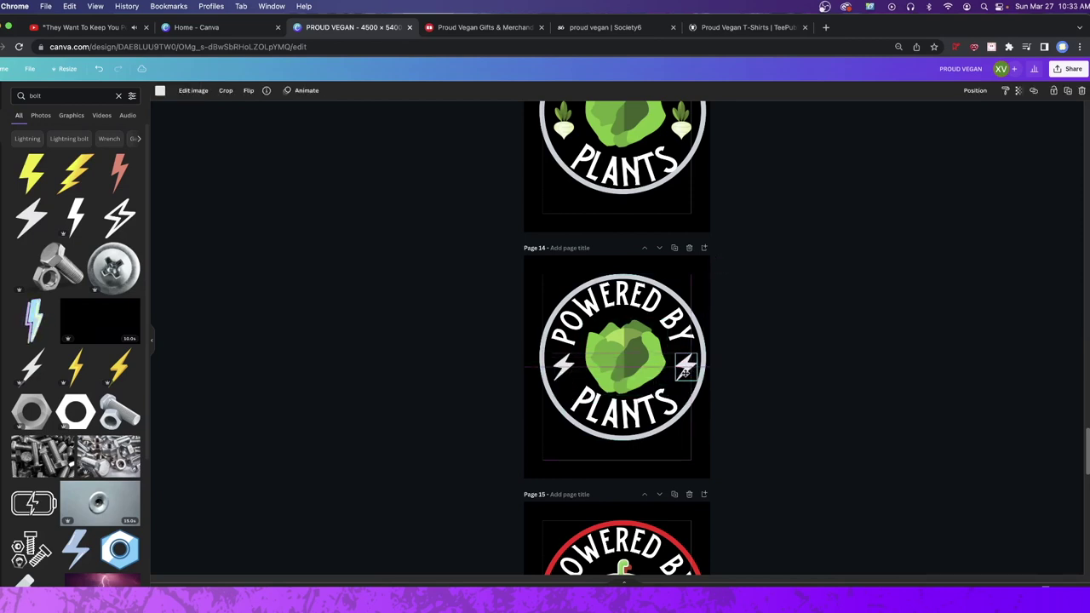
# Step: Delete the cabbage from the page 14 badge and search the elements for "carrot"
pyautogui.click(639, 368)
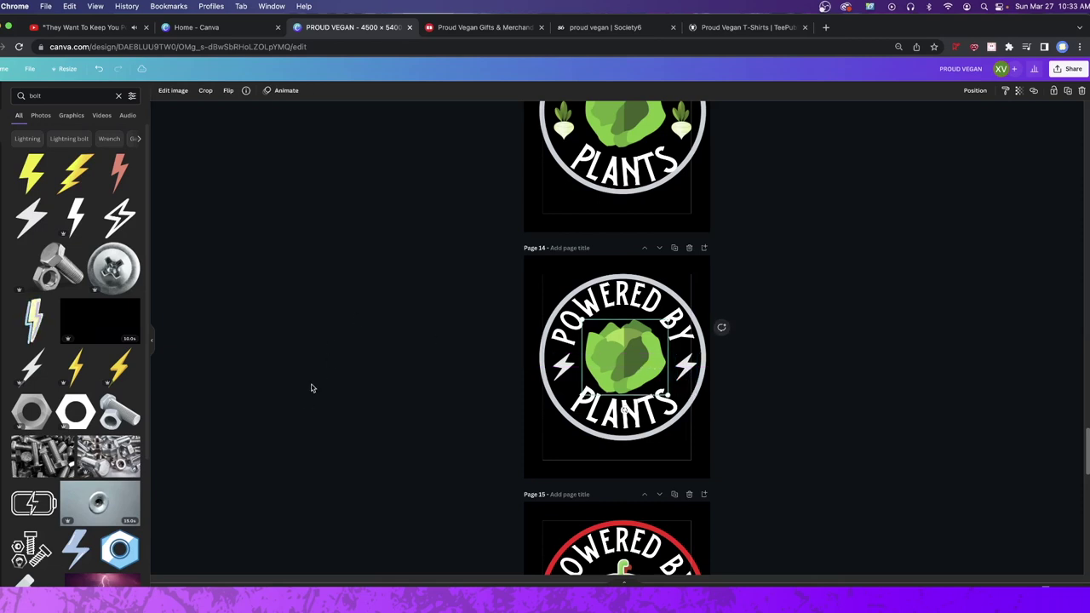
pyautogui.press('Delete')
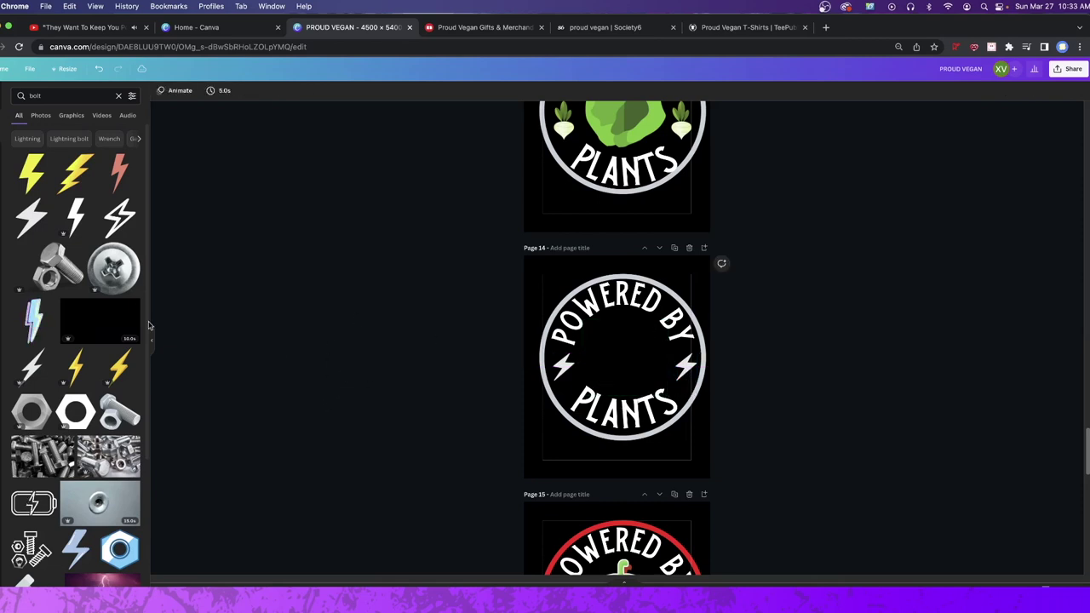
pyautogui.click(118, 96)
pyautogui.write('carrot')
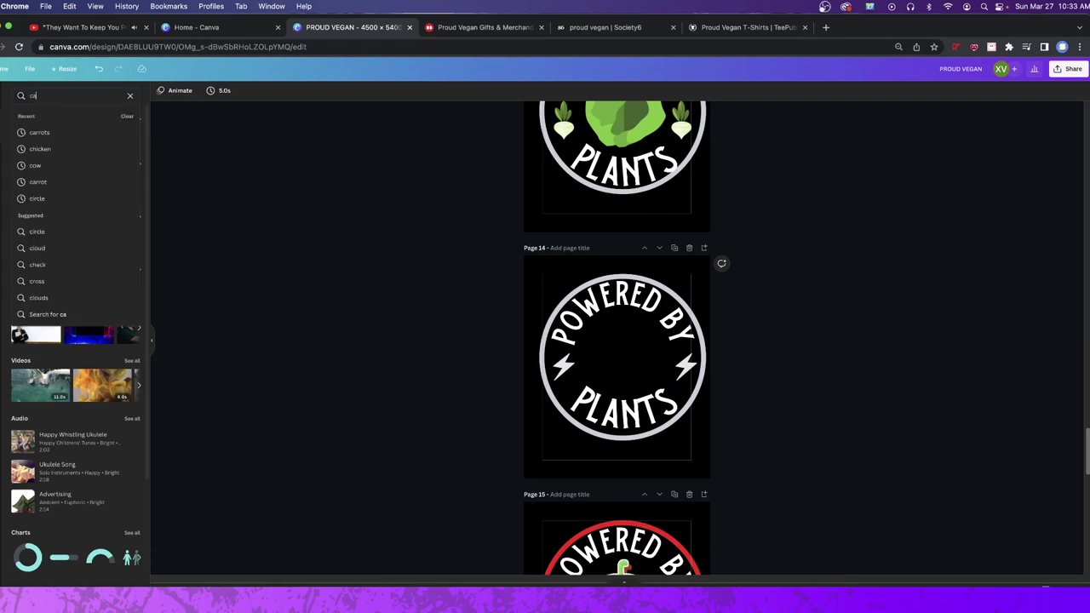
pyautogui.press('Return')
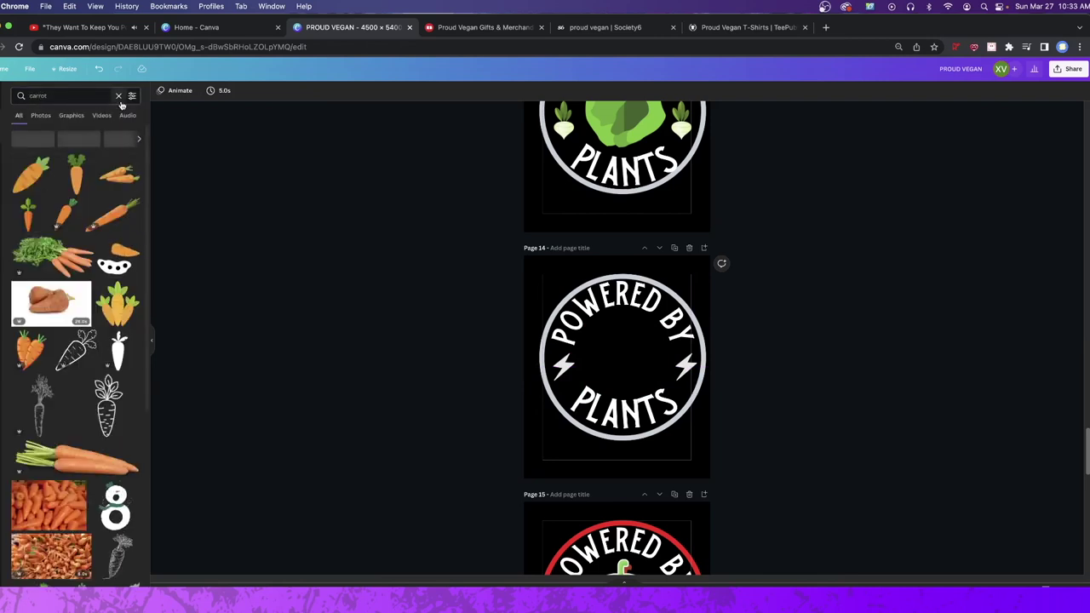
# Step: Search the elements for "onion" and place the purple onion with the sliced half in the centre of the badge
pyautogui.click(115, 96)
pyautogui.write('onion')
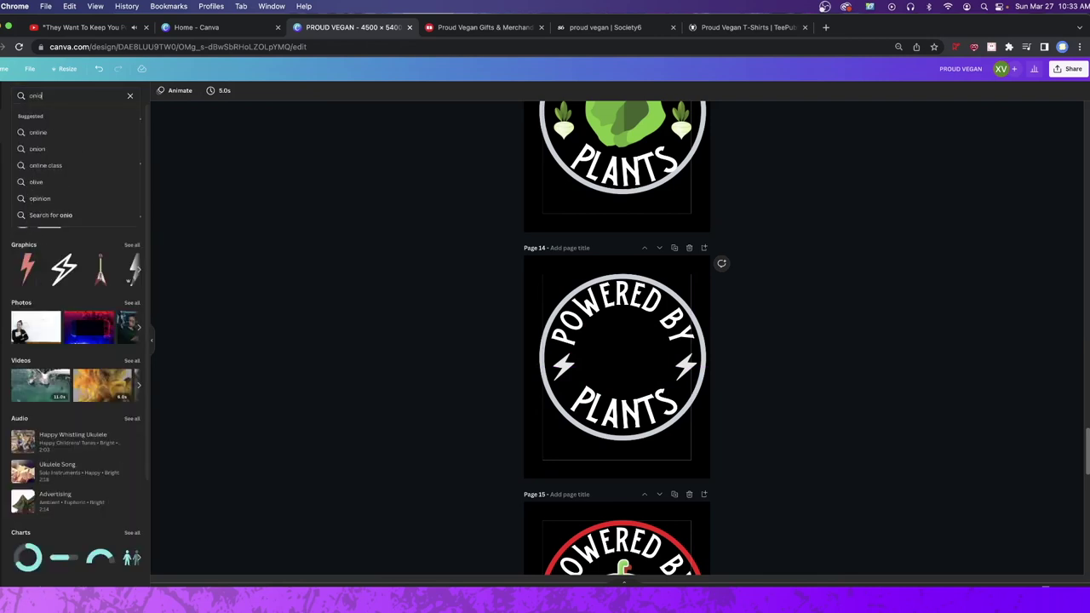
pyautogui.press('Return')
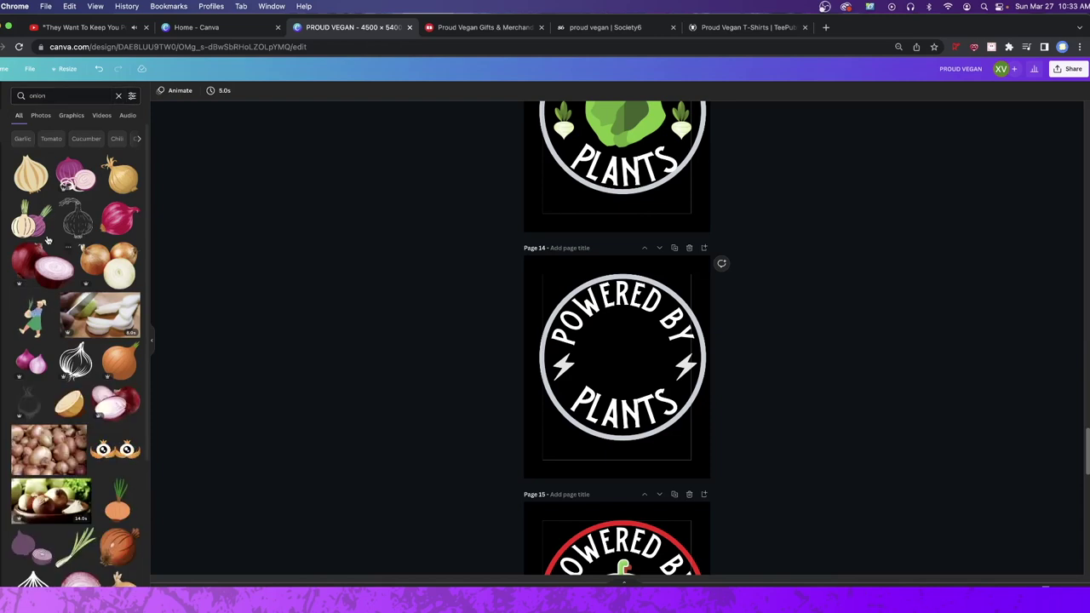
pyautogui.click(86, 186)
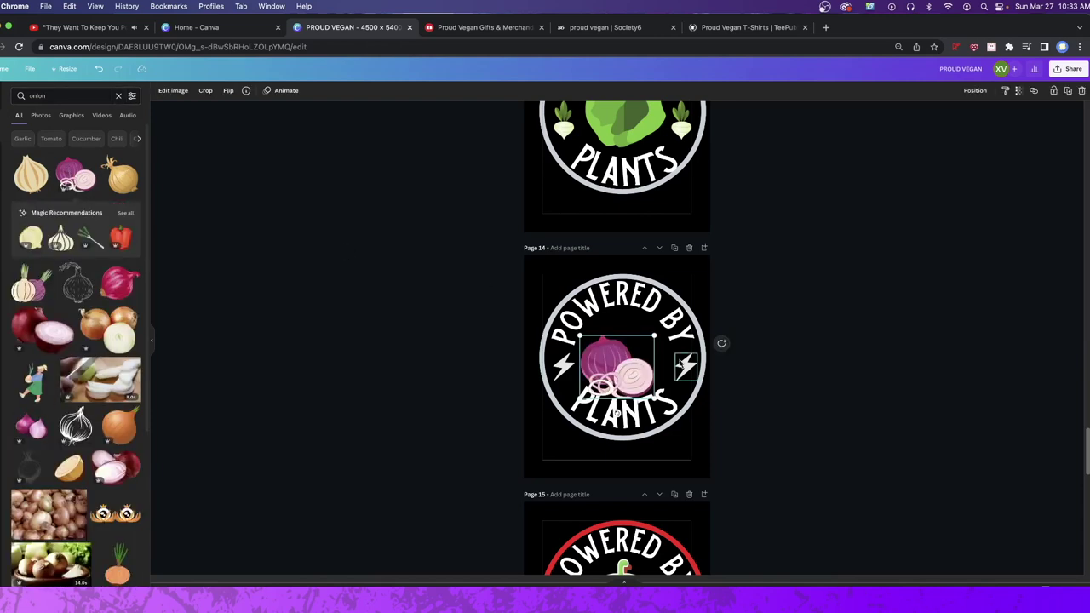
pyautogui.moveTo(607, 339); pyautogui.dragTo(614, 338)
# Step: Recolour the ring of the page 14 badge with the default light purple
pyautogui.click(563, 366)
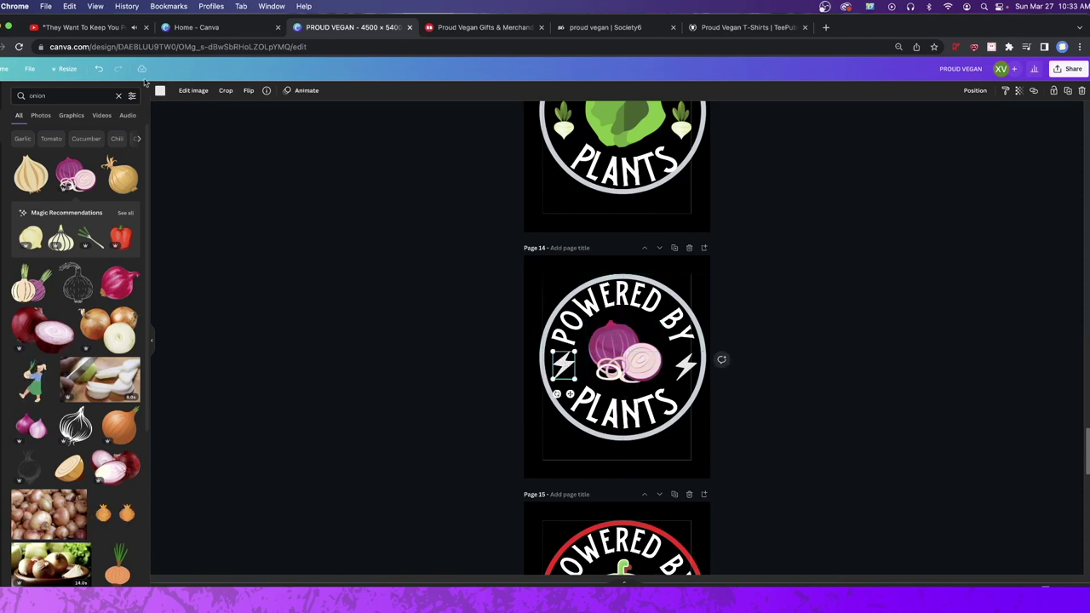
pyautogui.click(686, 300)
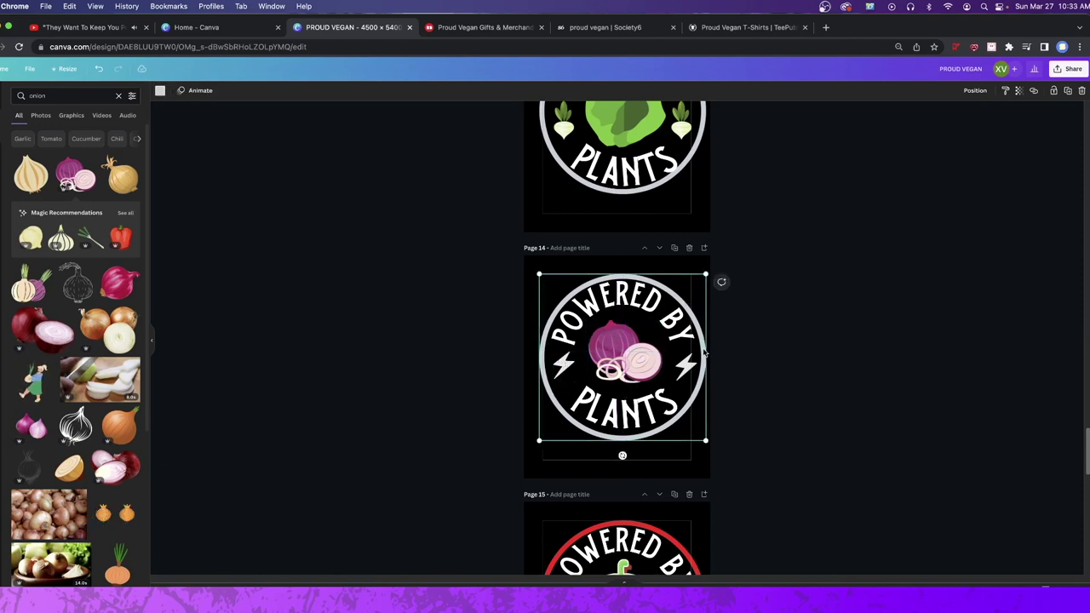
pyautogui.click(160, 90)
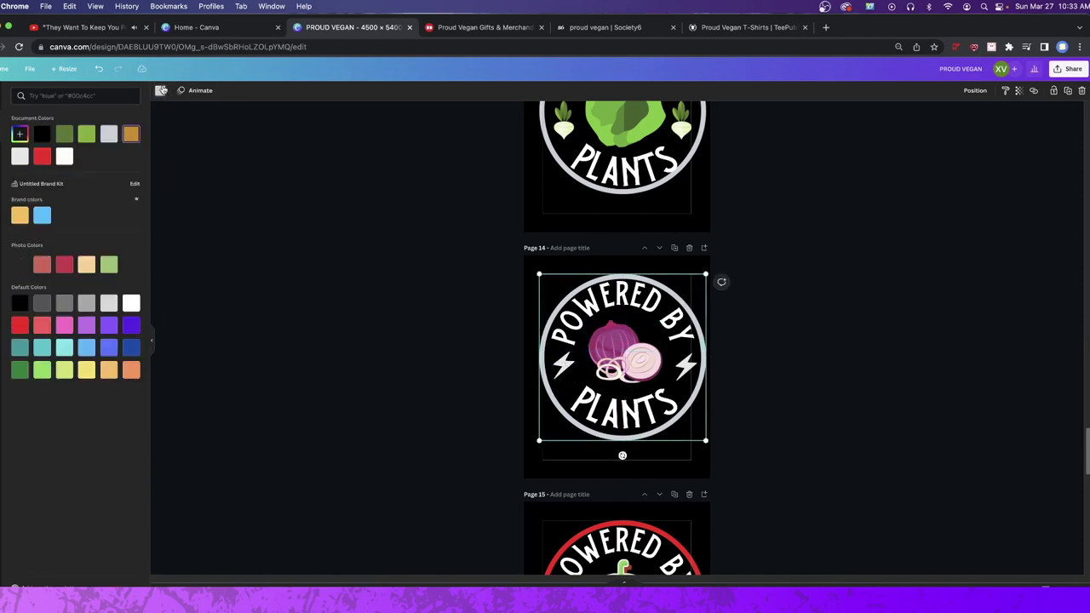
pyautogui.click(82, 327)
pyautogui.click(88, 330)
# Step: Recolour both lightning bolts beside the onion with the same light purple as the ring
pyautogui.click(565, 368)
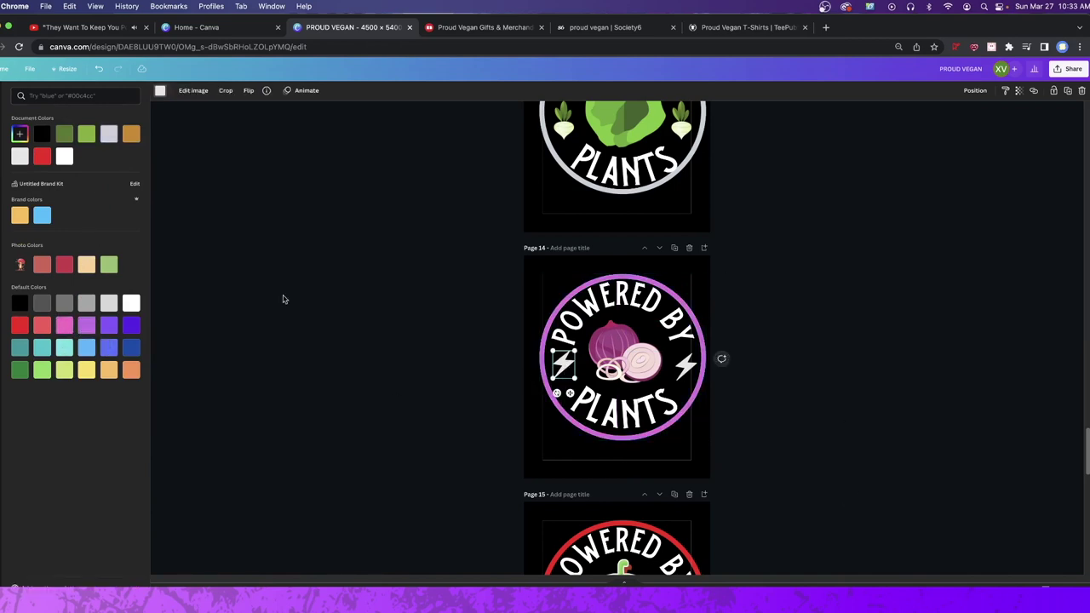
pyautogui.click(85, 327)
pyautogui.press('Tab')
pyautogui.press('Tab')
pyautogui.press('Tab')
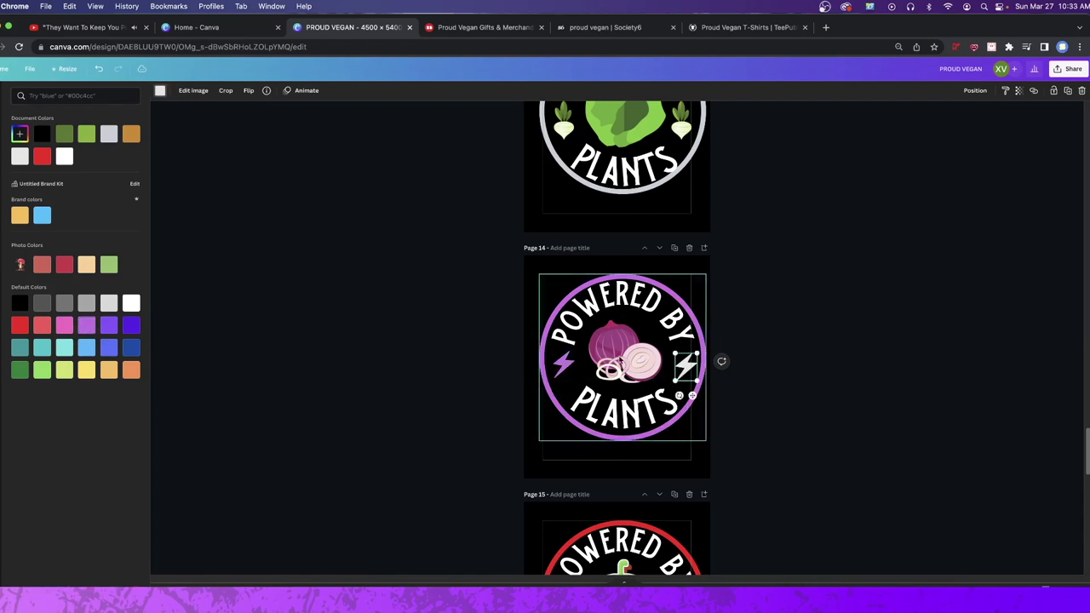
# Step: Move the left bolt slightly closer to the ring, level with the right bolt
pyautogui.click(559, 367)
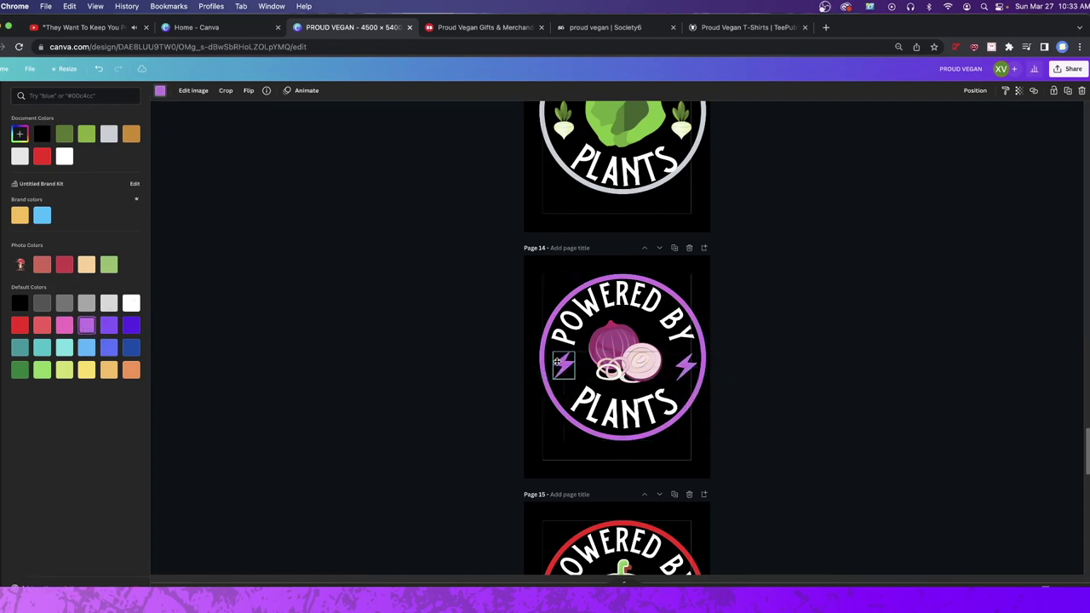
pyautogui.moveTo(557, 363); pyautogui.dragTo(557, 363)
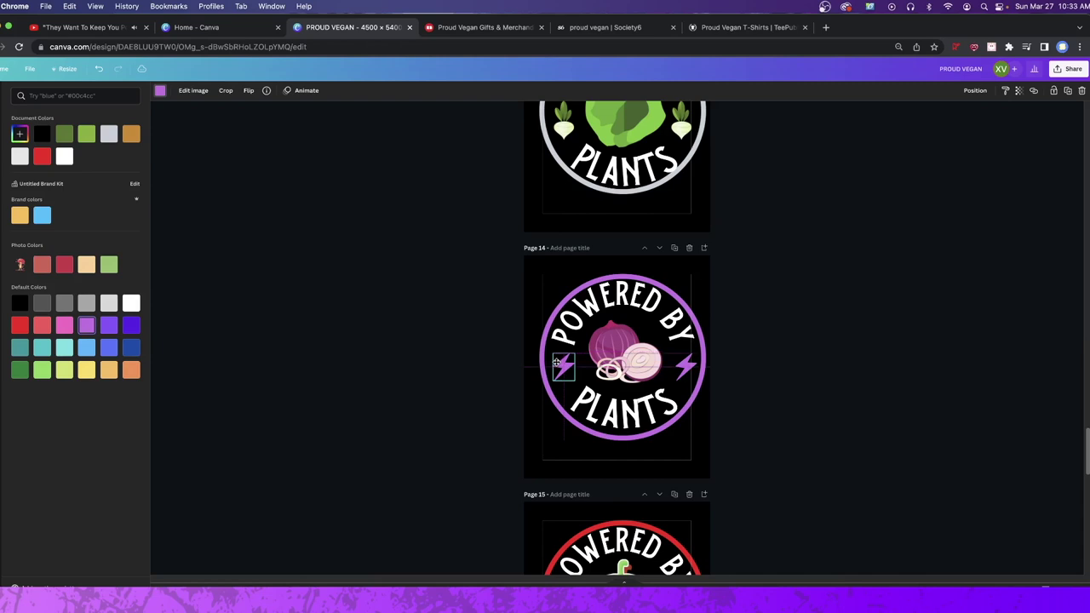
pyautogui.moveTo(554, 363); pyautogui.dragTo(556, 364)
pyautogui.click(815, 392)
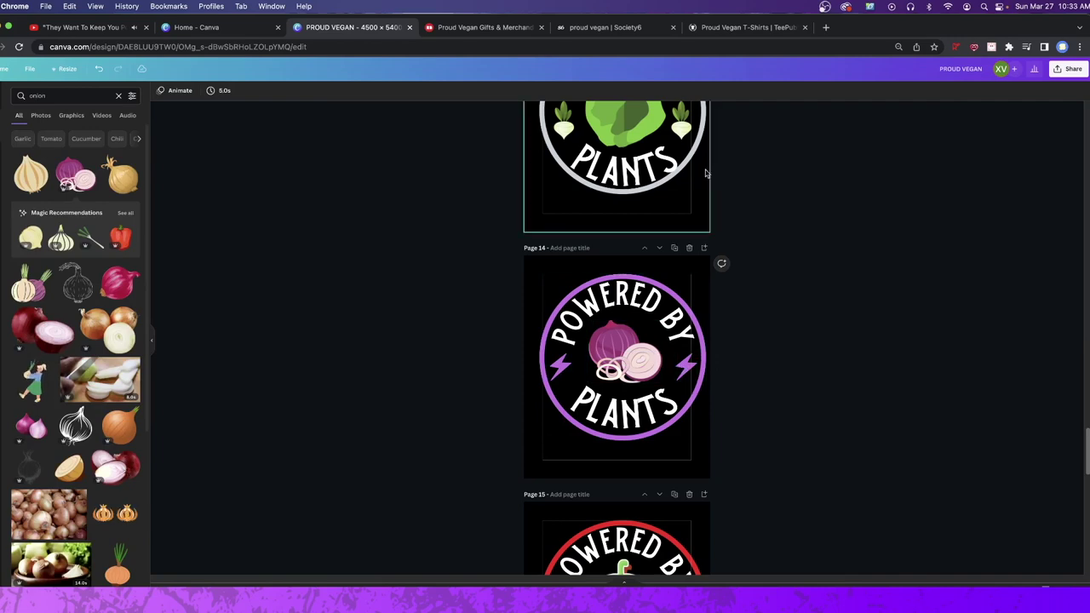
# Step: Duplicate the onion badge page and set the POWERED BY text on the copy to the a dripping marker font
pyautogui.click(675, 248)
pyautogui.click(651, 296)
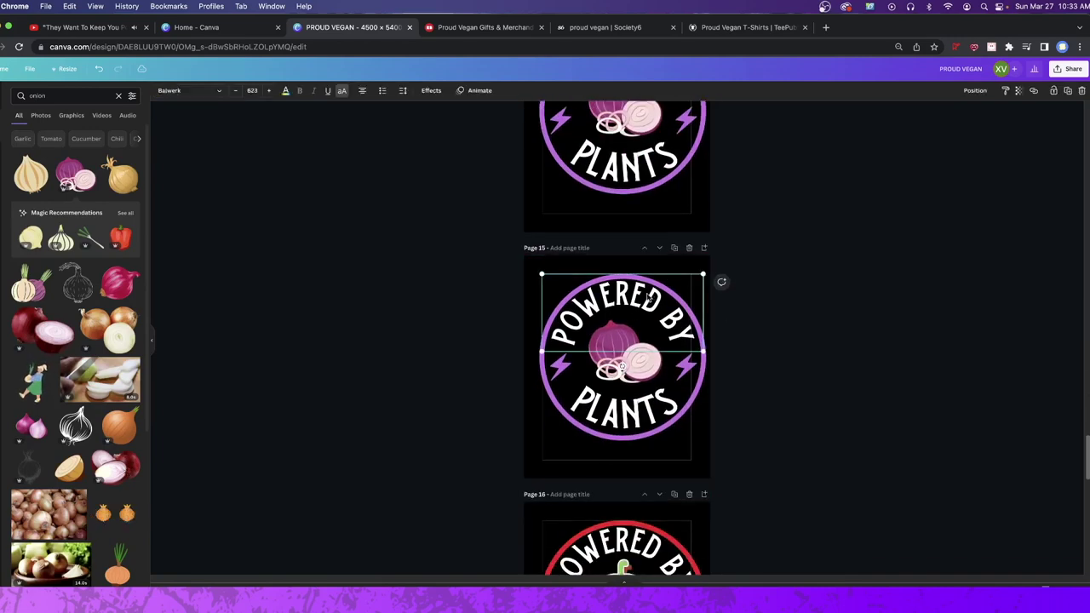
pyautogui.click(651, 297)
pyautogui.click(179, 92)
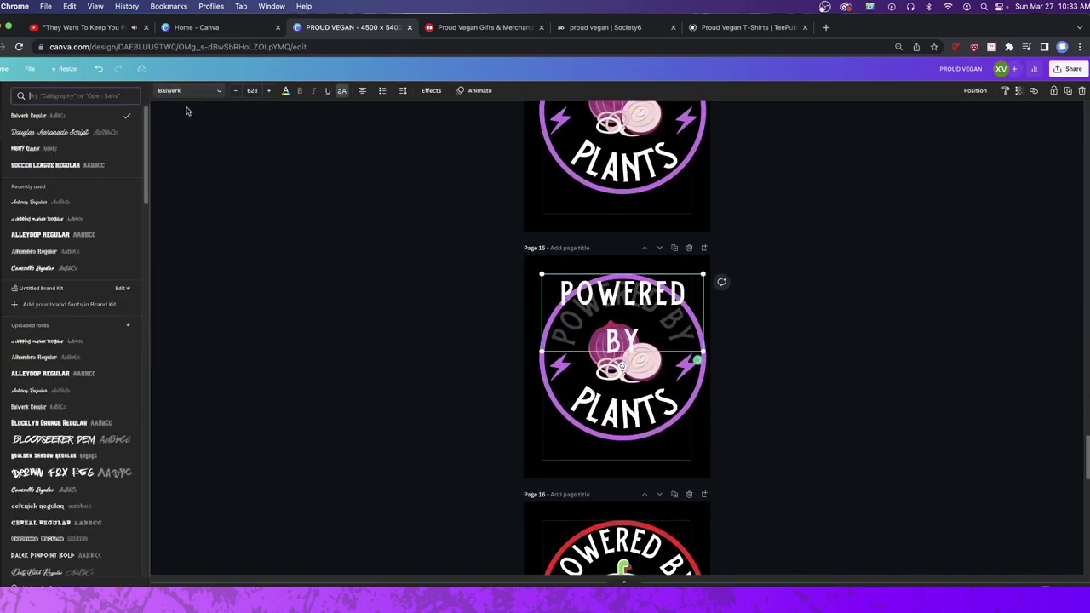
pyautogui.click(46, 218)
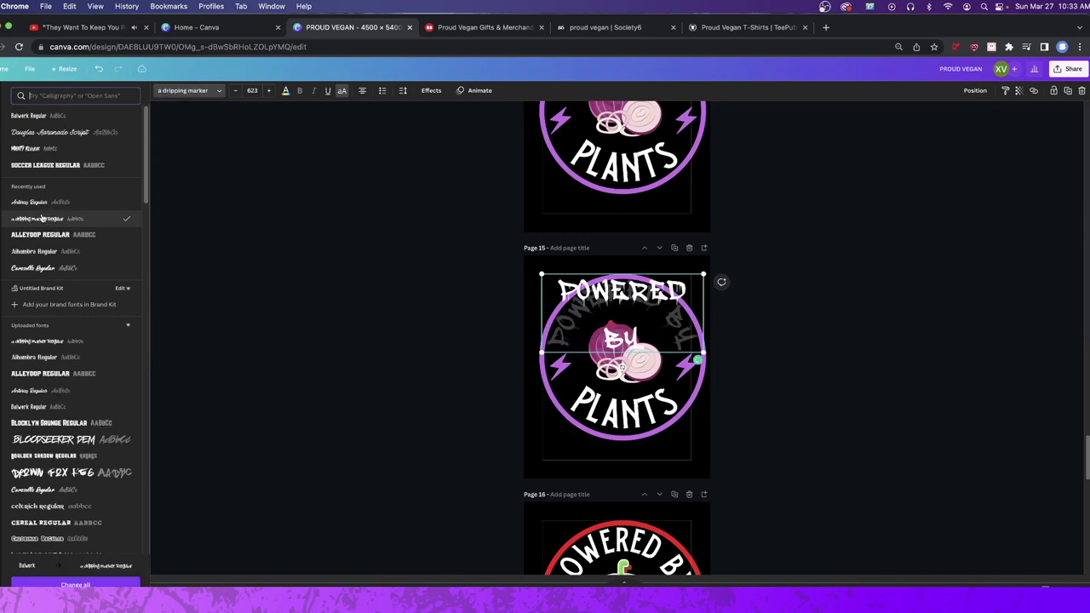
pyautogui.click(839, 351)
# Step: Change the colour of the POWERED BY text on page 15 to pink
pyautogui.click(593, 312)
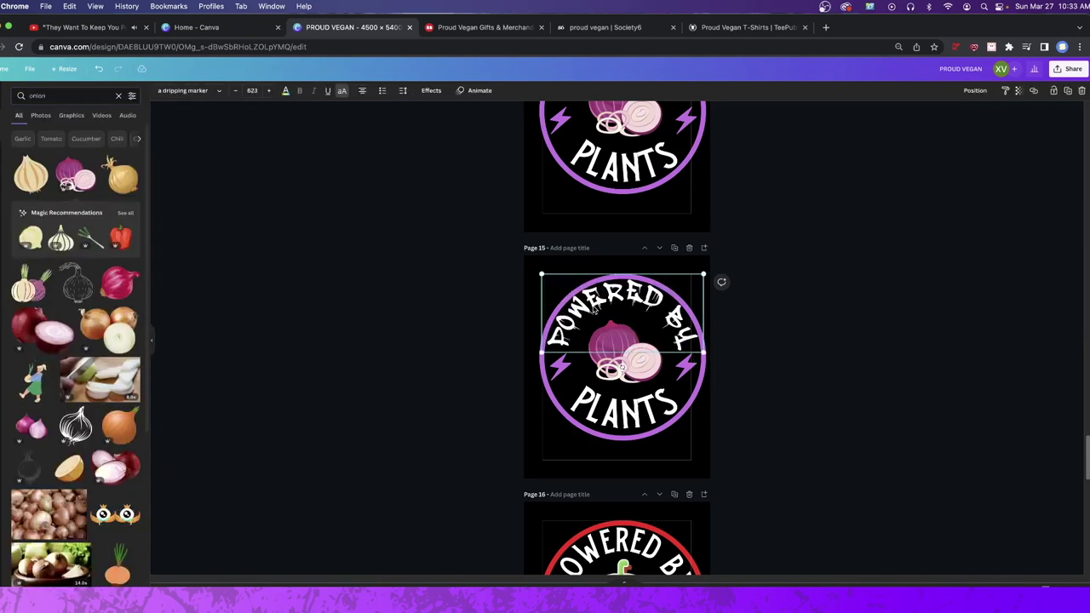
pyautogui.click(286, 90)
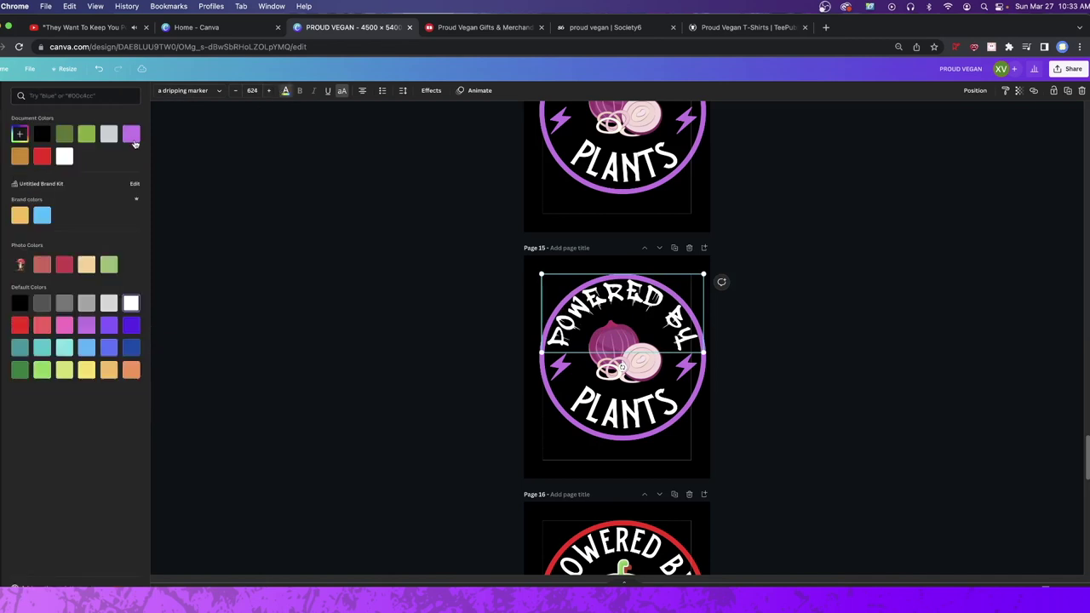
pyautogui.click(132, 141)
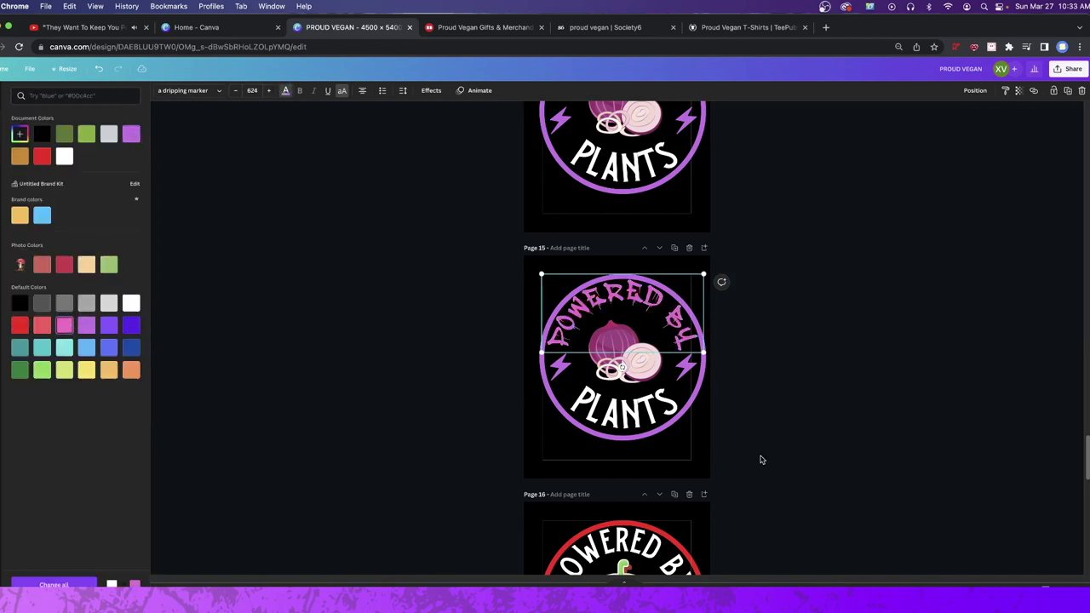
# Step: Set the PLANTS text on page 15 to the a dripping marker font and colour it pink
pyautogui.click(624, 411)
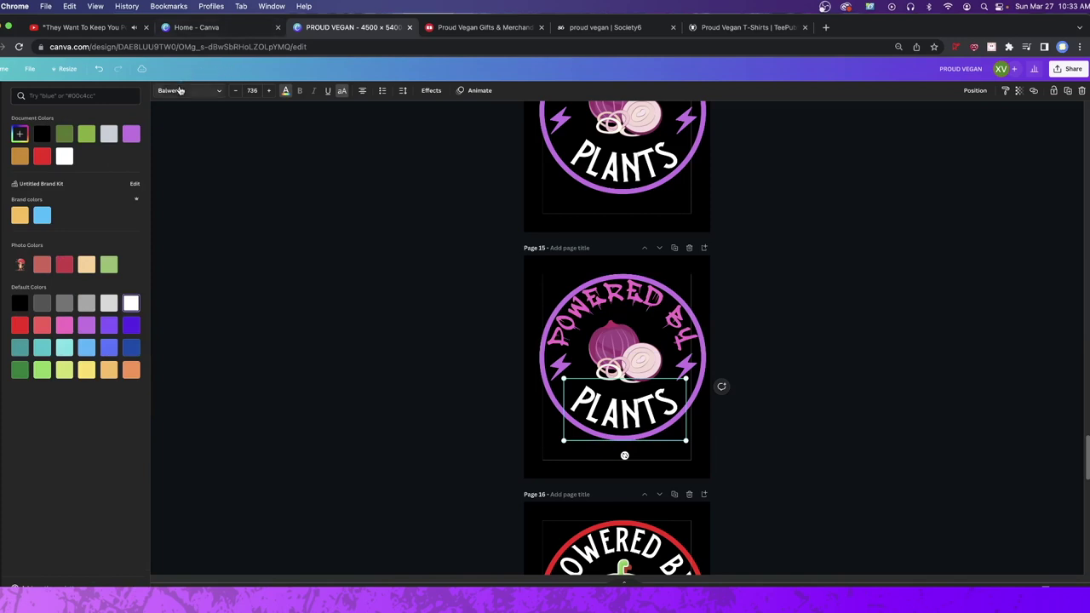
pyautogui.click(179, 90)
pyautogui.click(72, 116)
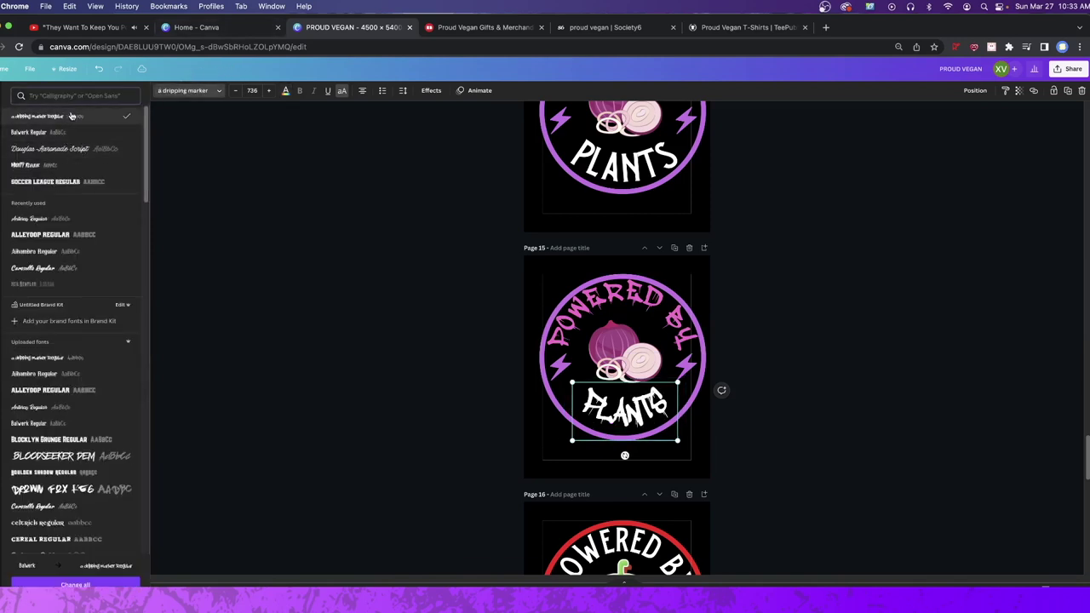
pyautogui.click(283, 90)
pyautogui.click(66, 156)
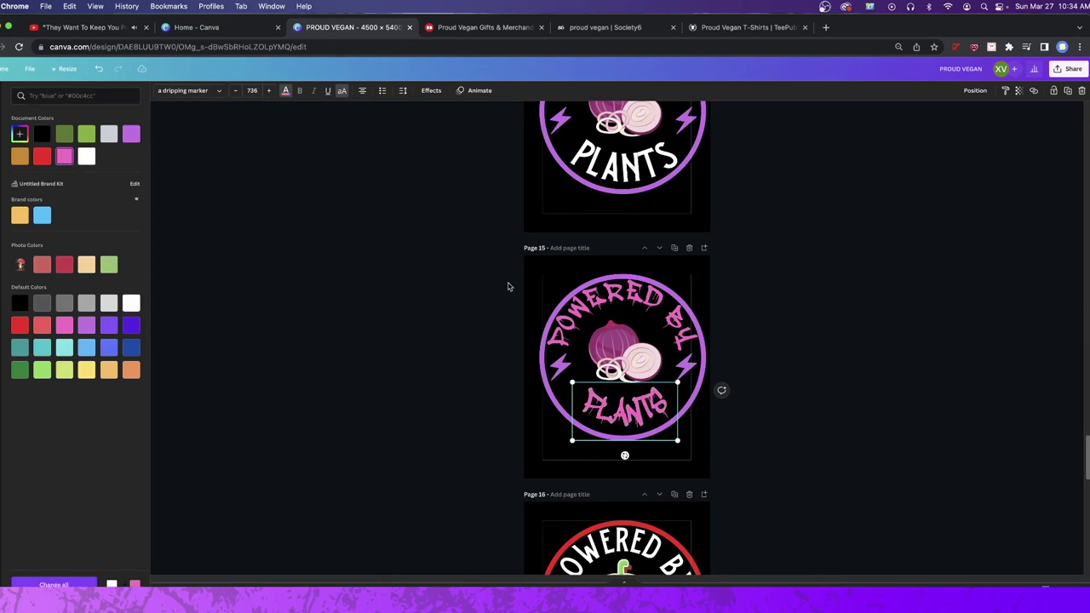
pyautogui.press('Escape')
pyautogui.click(1005, 356)
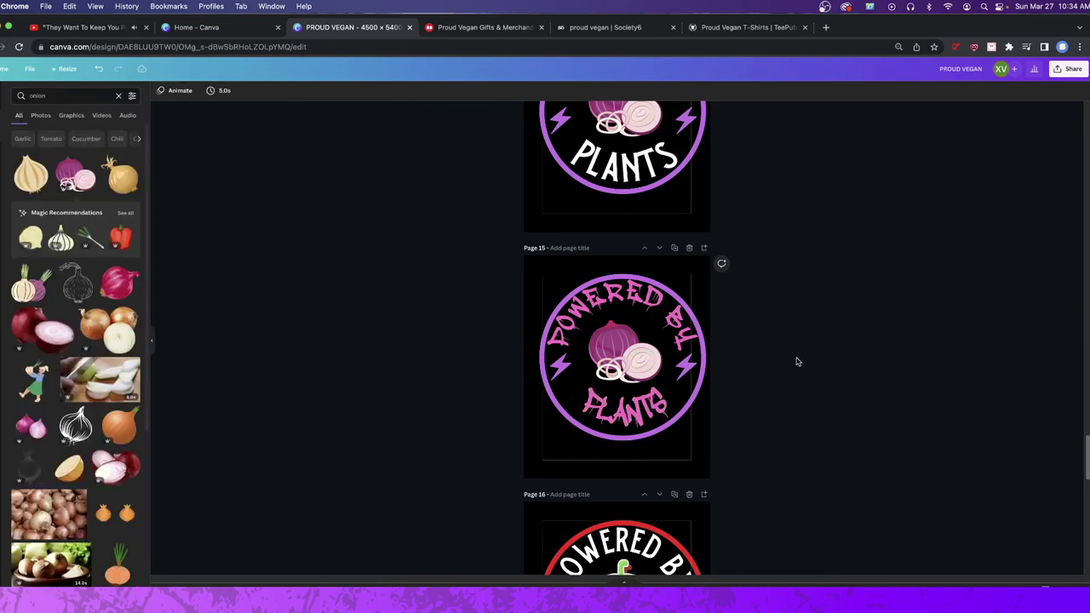
# Step: Shrink the POWERED BY text on page 15 to size 542 and recentre it inside the ring
pyautogui.click(628, 317)
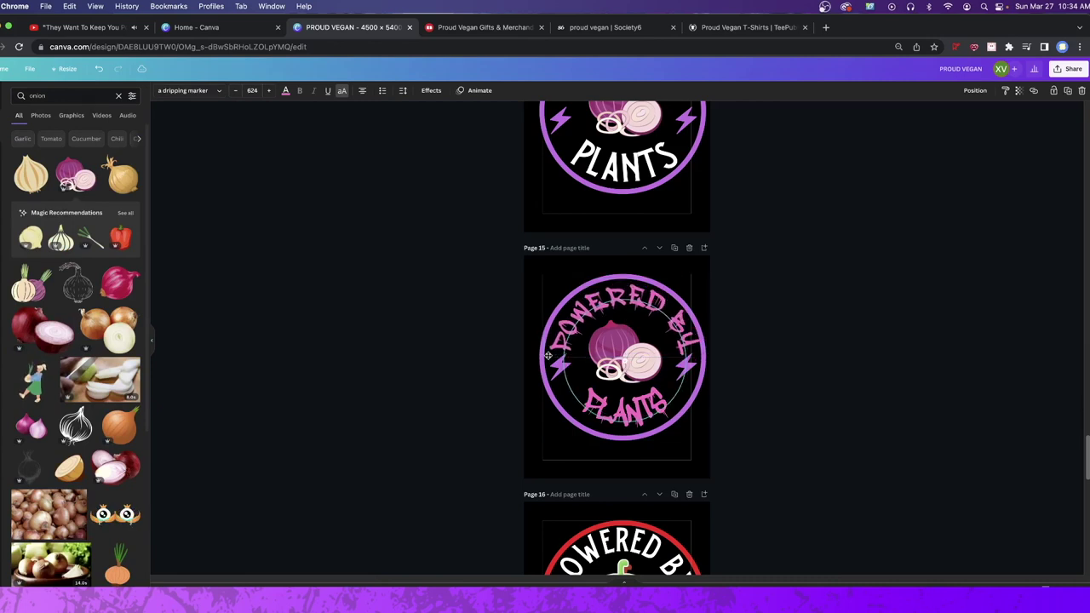
pyautogui.moveTo(546, 358); pyautogui.dragTo(582, 320)
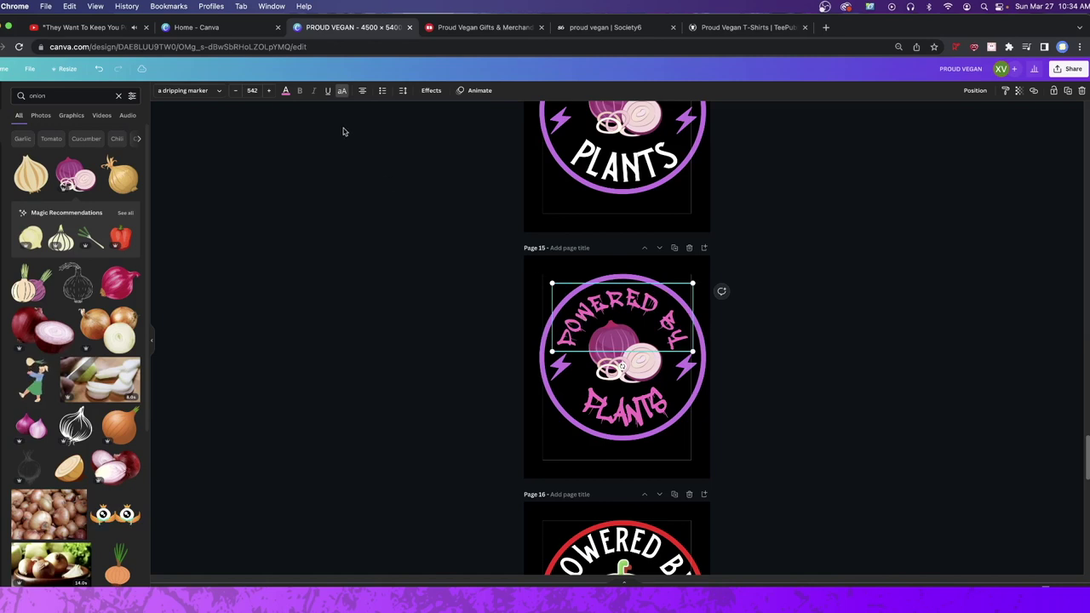
# Step: Adjust the letter spacing of the POWERED BY text and flatten its curve slightly
pyautogui.click(403, 90)
pyautogui.moveTo(434, 127); pyautogui.dragTo(432, 128)
pyautogui.click(431, 90)
pyautogui.moveTo(105, 373); pyautogui.dragTo(129, 370)
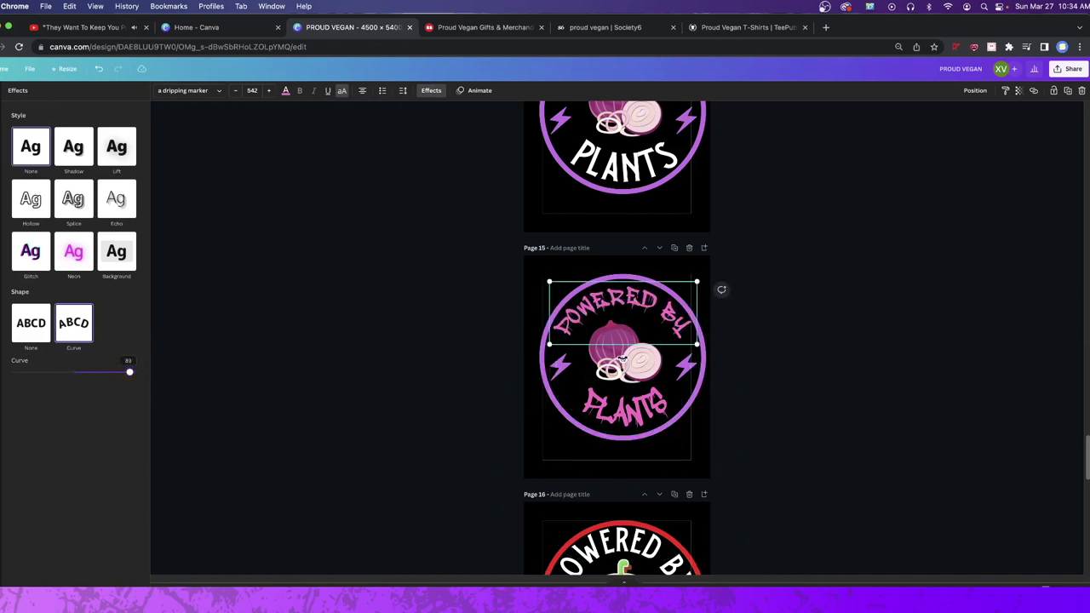
# Step: Reduce the PLANTS text on page 15 to size 593 and set its curve to -73
pyautogui.click(620, 408)
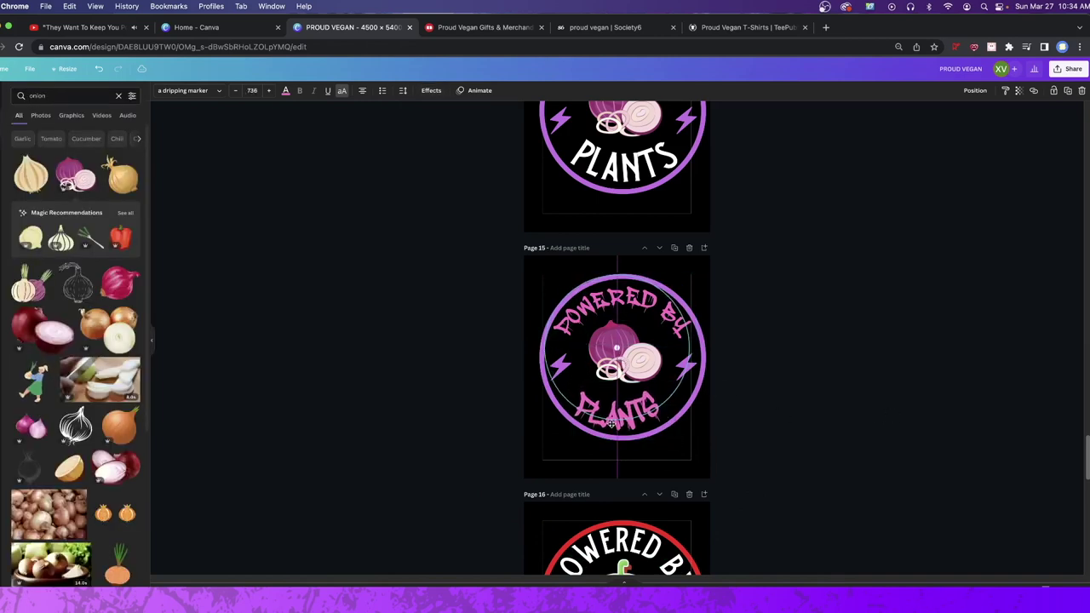
pyautogui.moveTo(677, 381); pyautogui.dragTo(647, 413)
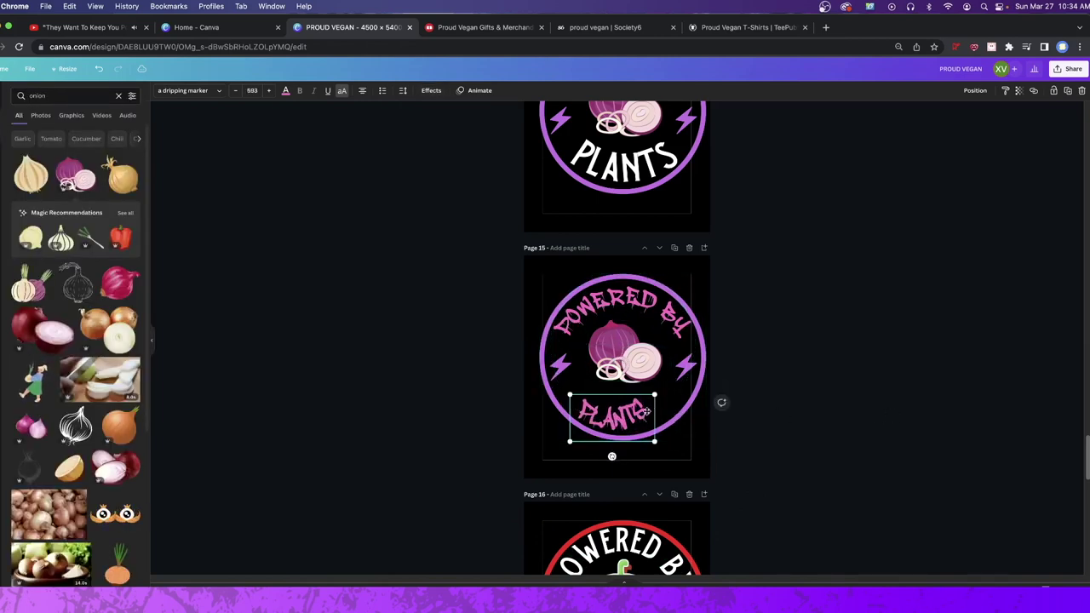
pyautogui.click(432, 91)
pyautogui.moveTo(16, 375); pyautogui.dragTo(27, 372)
# Step: Set the PLANTS letter spacing to 121, then lower the text inside the ring and set its curve to -84
pyautogui.click(404, 91)
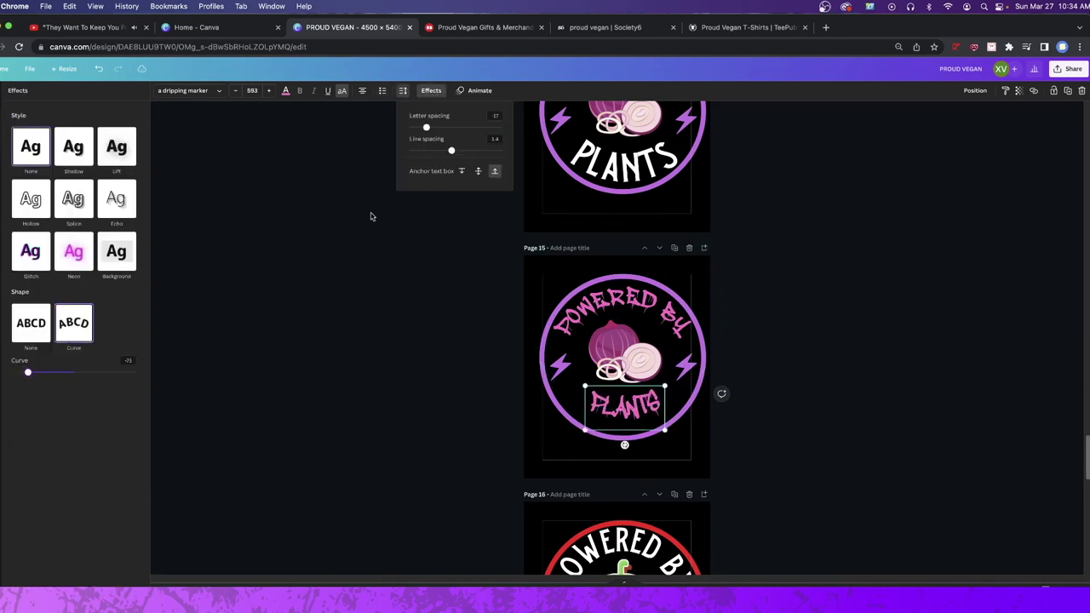
pyautogui.moveTo(426, 129); pyautogui.dragTo(443, 129)
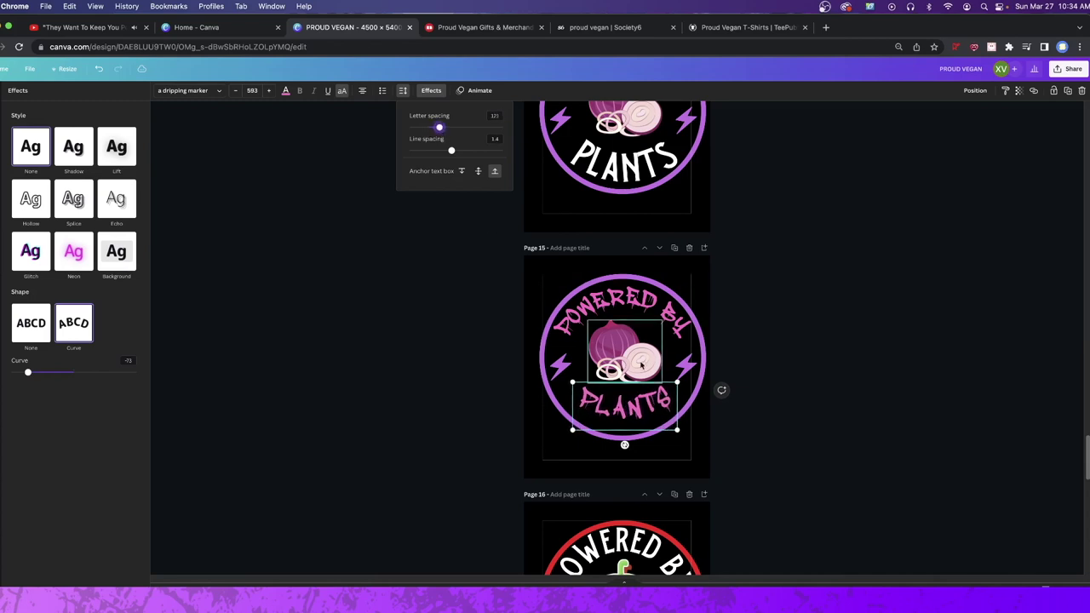
pyautogui.click(652, 424)
pyautogui.moveTo(653, 424); pyautogui.dragTo(653, 429)
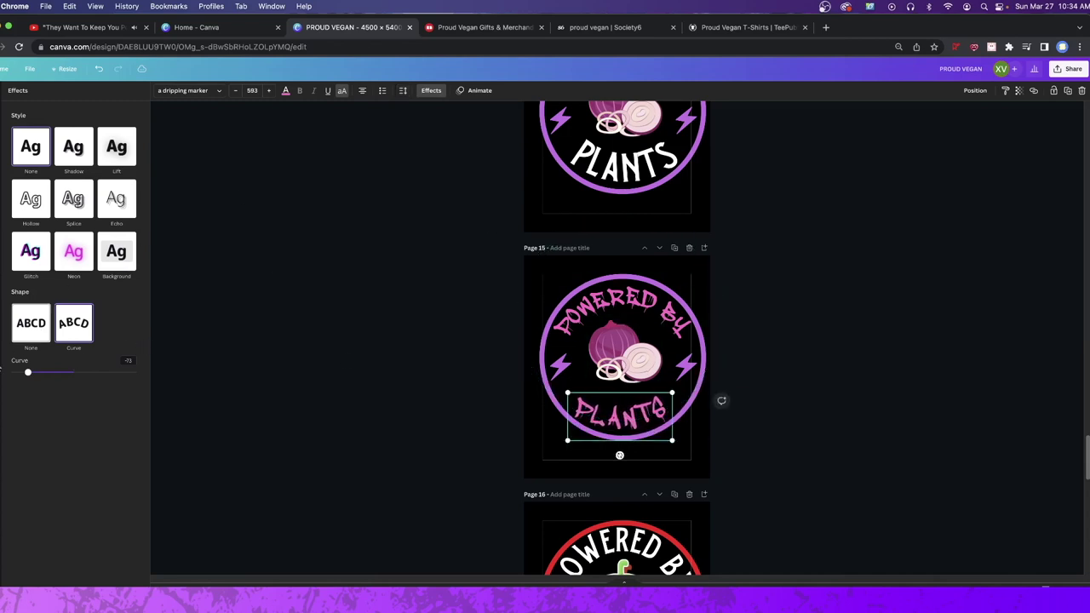
pyautogui.moveTo(26, 375); pyautogui.dragTo(20, 377)
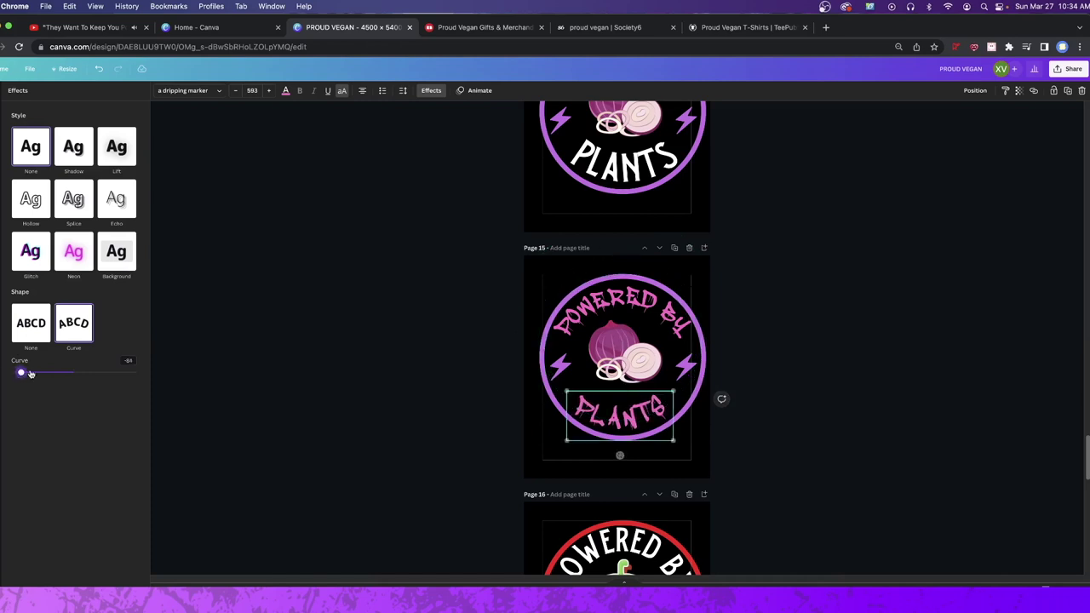
# Step: Enlarge the onion illustration on page 15 and centre it between POWERED BY and PLANTS
pyautogui.click(643, 362)
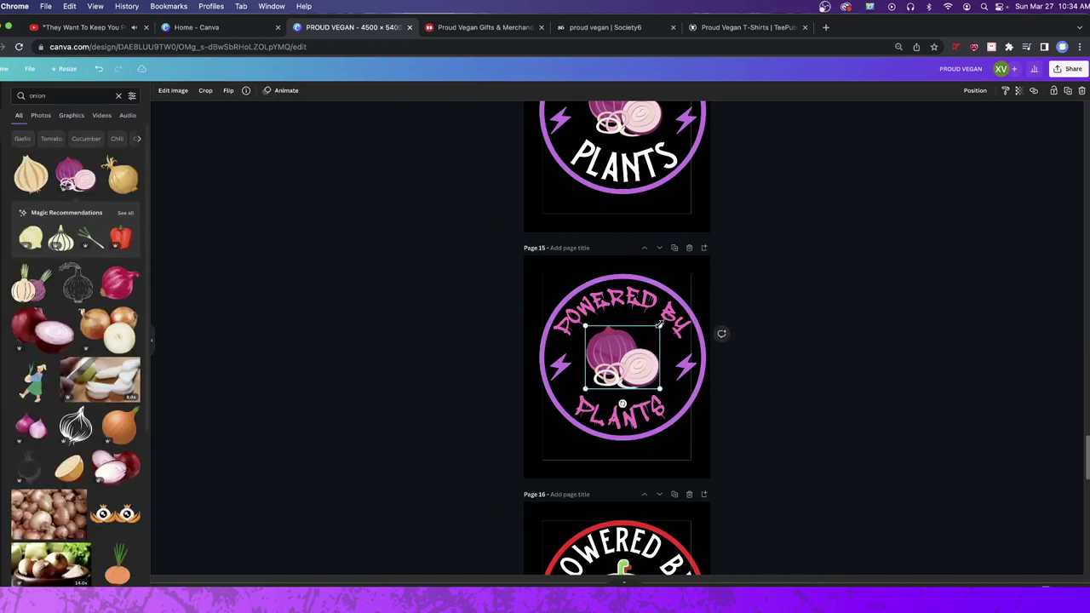
pyautogui.click(642, 411)
pyautogui.click(893, 373)
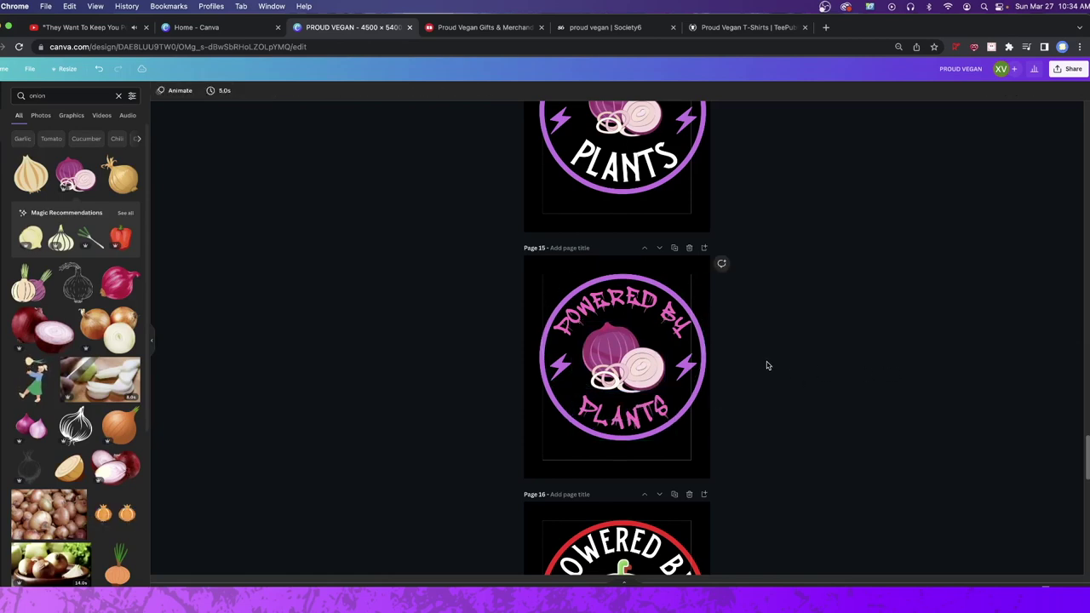
# Step: Review the badge and text designs across the document's pages
pyautogui.scroll(-3, 764, 409)
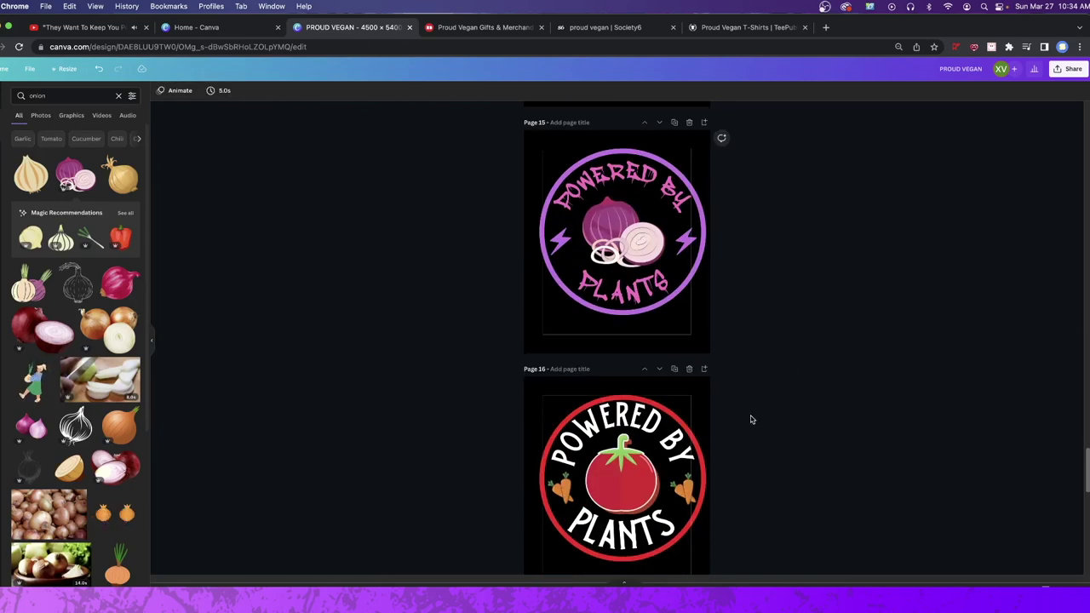
pyautogui.scroll(-5, 716, 393)
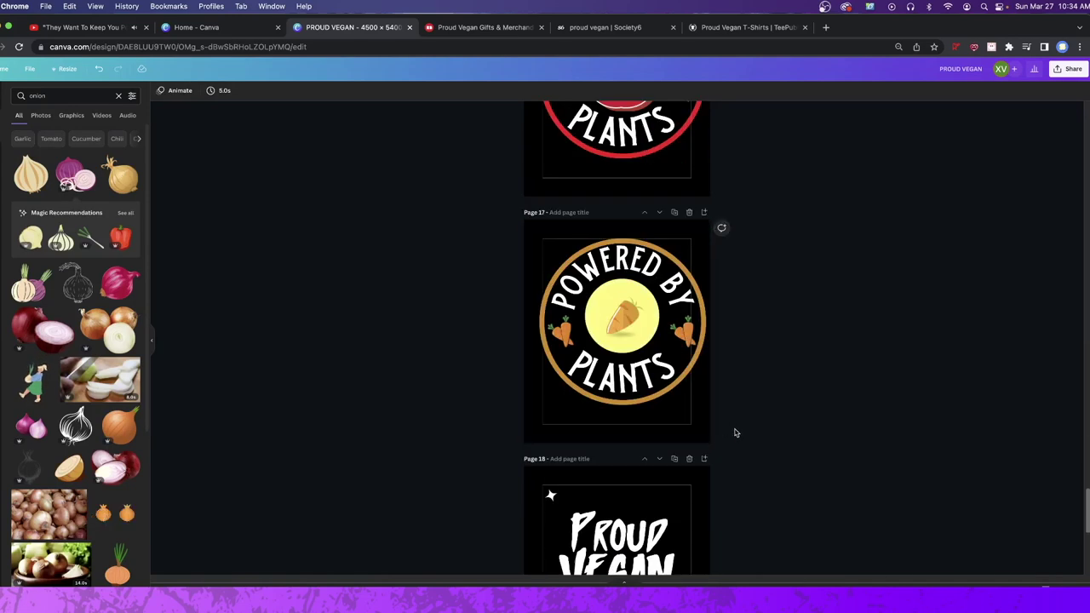
pyautogui.scroll(-5, 730, 431)
pyautogui.scroll(20, 718, 465)
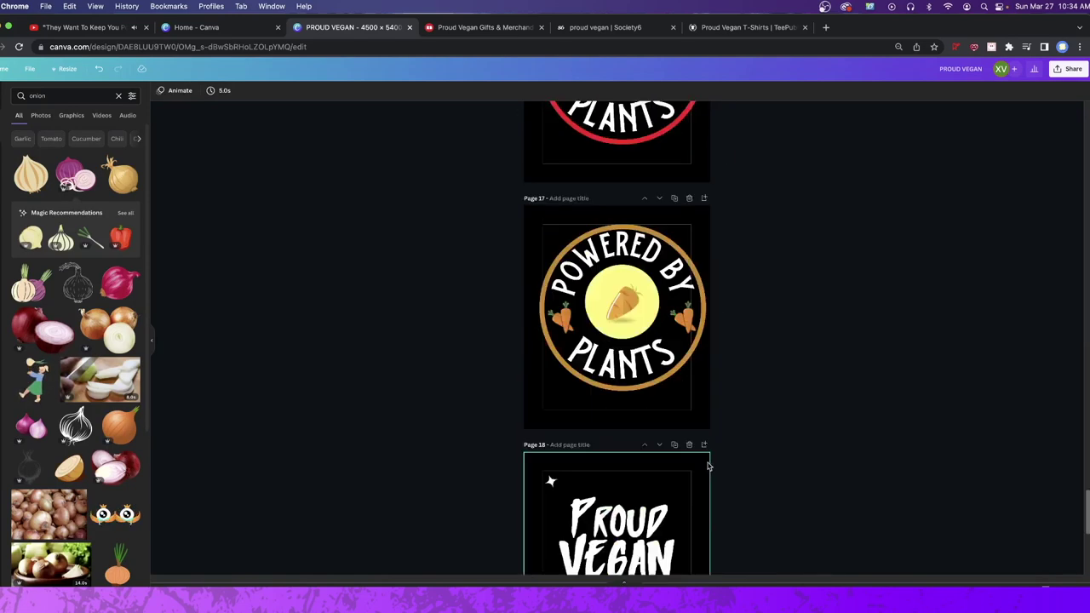
pyautogui.scroll(15, 710, 465)
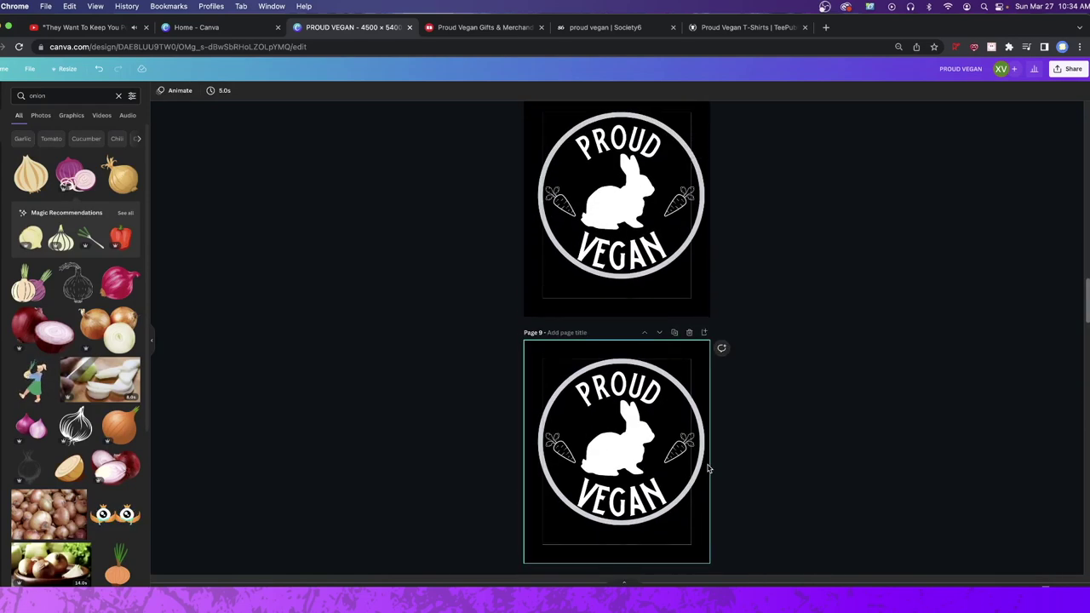
pyautogui.scroll(15, 710, 468)
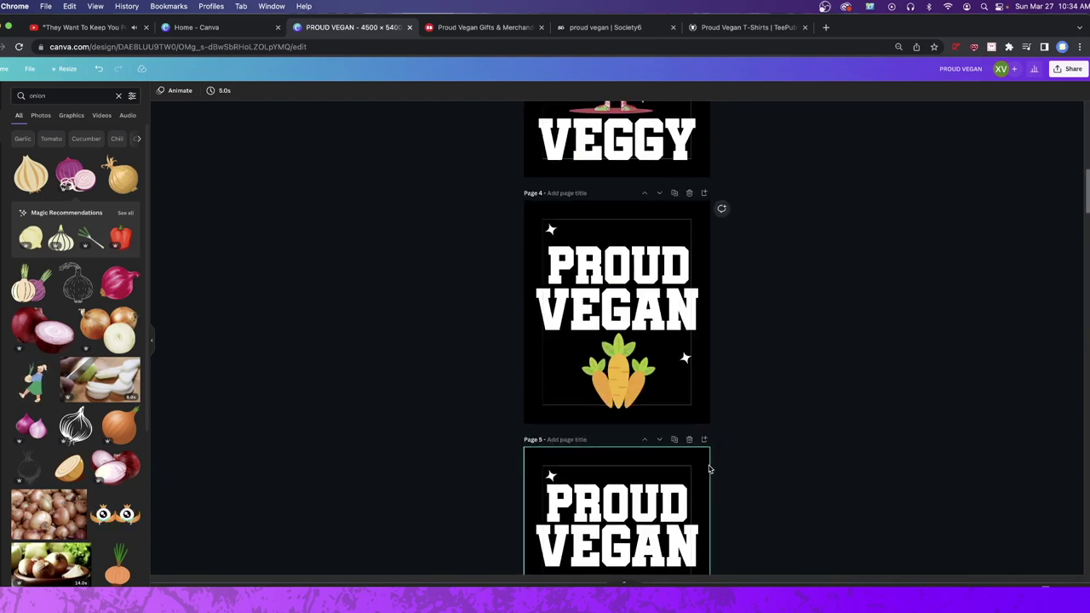
pyautogui.scroll(3, 711, 468)
pyautogui.scroll(-15, 712, 466)
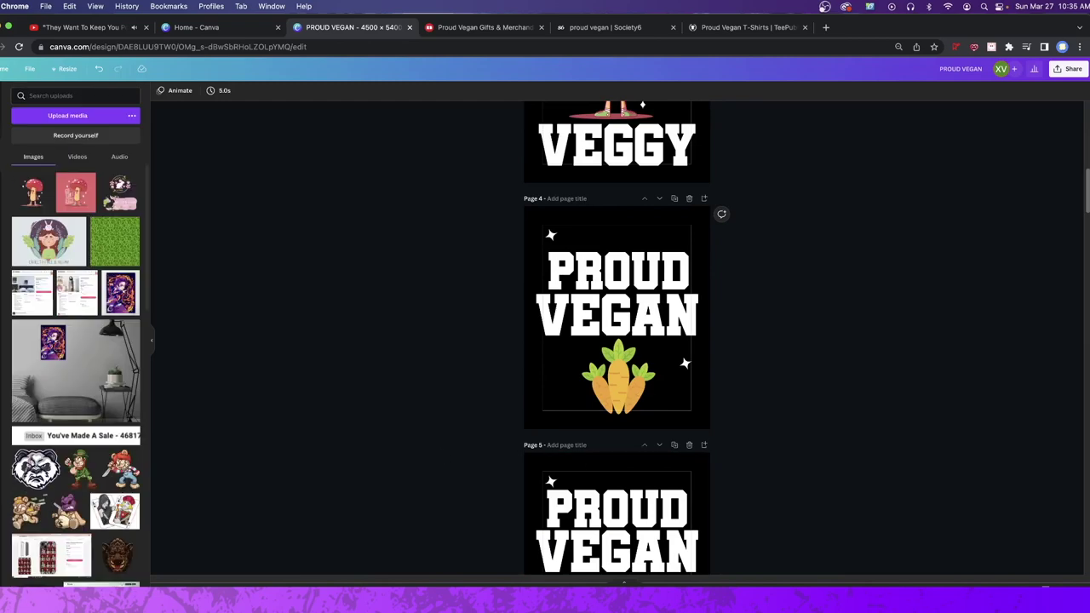
# Step: Duplicate the page 4 Proud Vegan carrot design and delete all text and graphics from the copy
pyautogui.click(674, 198)
pyautogui.moveTo(788, 224); pyautogui.dragTo(525, 407)
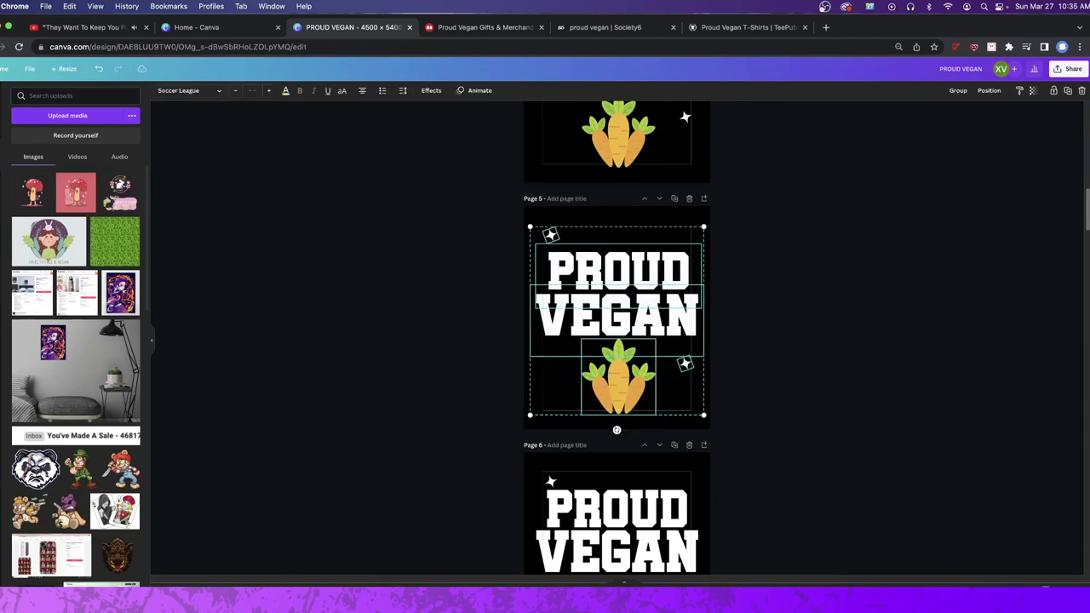
pyautogui.press('Delete')
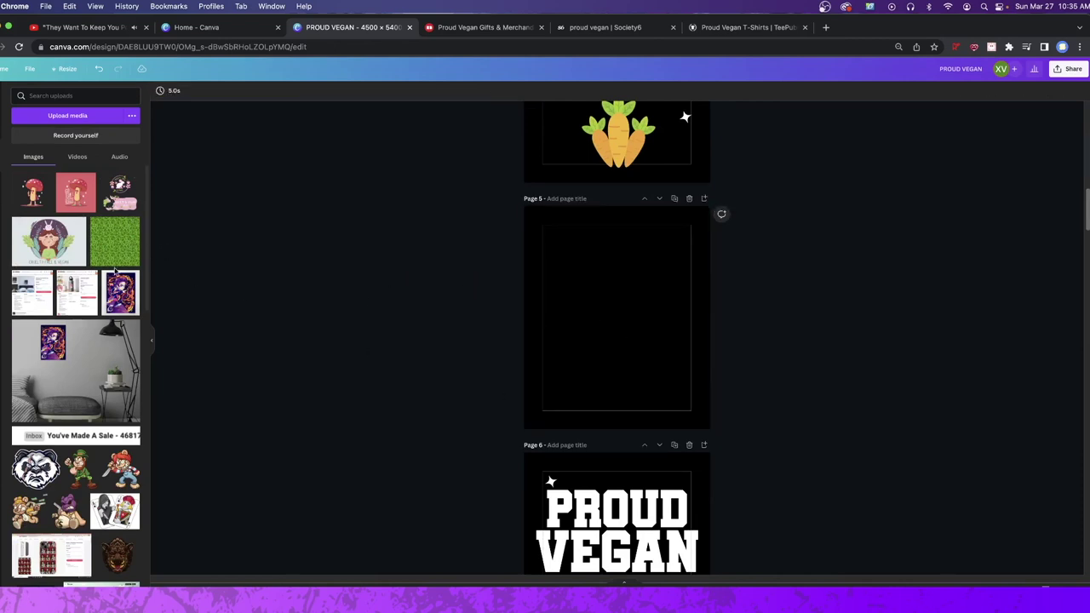
# Step: Add the uploaded Cruelty Free & Vegan girl illustration to the blank page 5 and remove its background
pyautogui.click(48, 243)
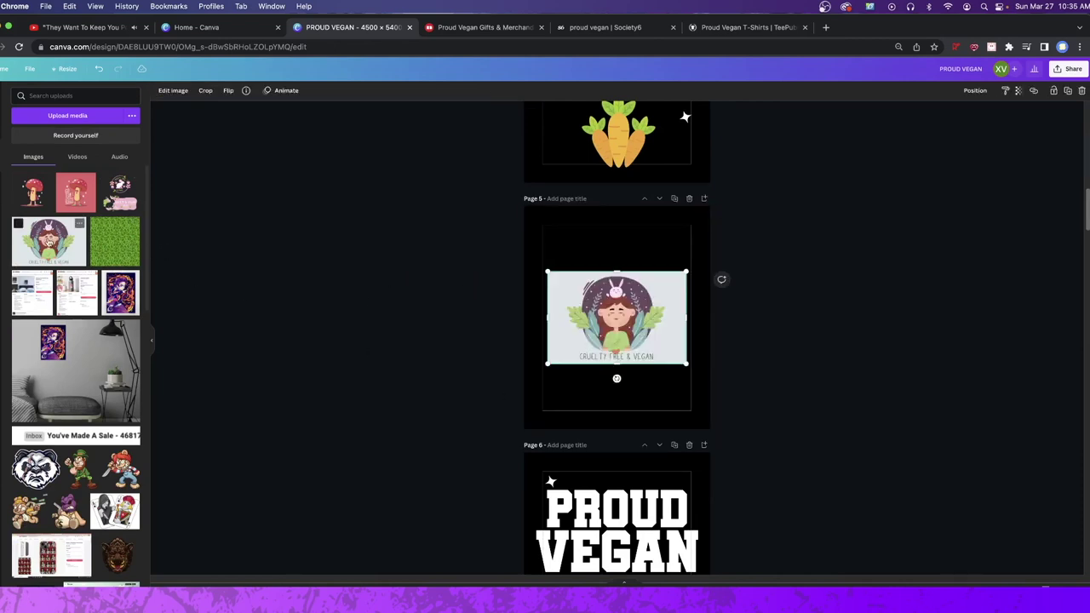
pyautogui.click(173, 90)
pyautogui.click(49, 174)
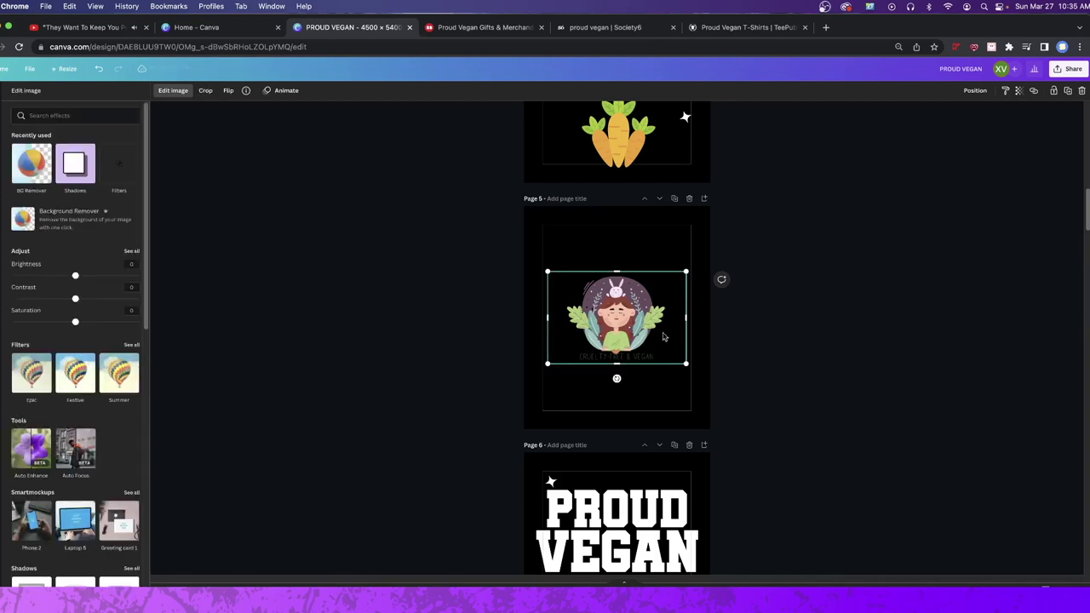
# Step: Enlarge the girl illustration, centre it on page 5 and crop off the caption beneath her
pyautogui.moveTo(688, 269); pyautogui.dragTo(761, 219)
pyautogui.moveTo(614, 316); pyautogui.dragTo(588, 332)
pyautogui.moveTo(731, 385); pyautogui.dragTo(692, 363)
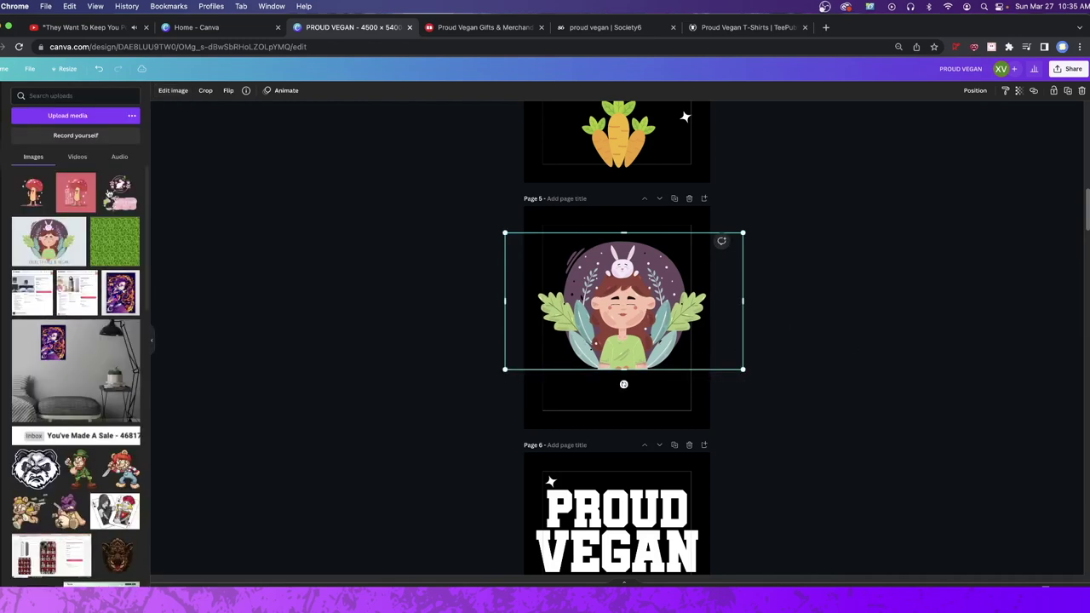
# Step: Search the elements for heart and add the solid red heart to page 5
pyautogui.click(22, 96)
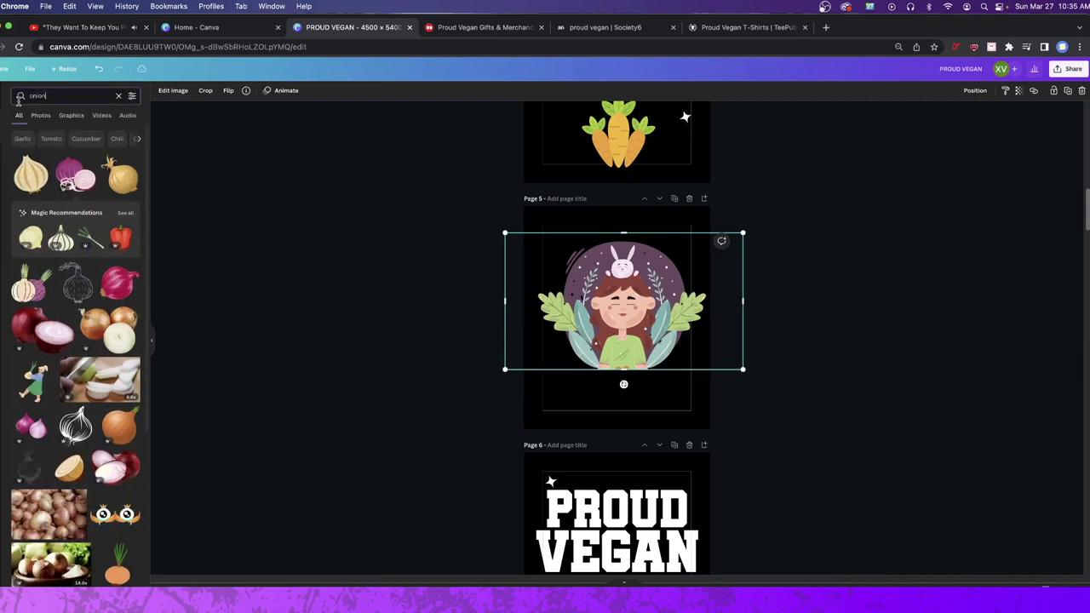
pyautogui.press('BackSpace')
pyautogui.press('BackSpace')
pyautogui.press('BackSpace')
pyautogui.press('BackSpace')
pyautogui.press('BackSpace')
pyautogui.write('h')
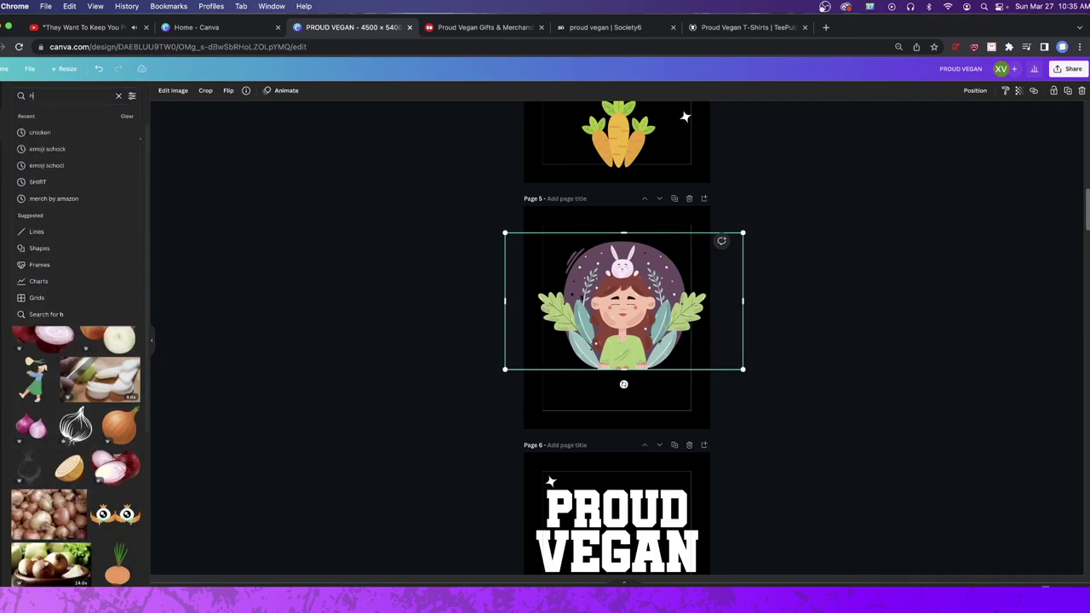
pyautogui.write('eart')
pyautogui.press('Return')
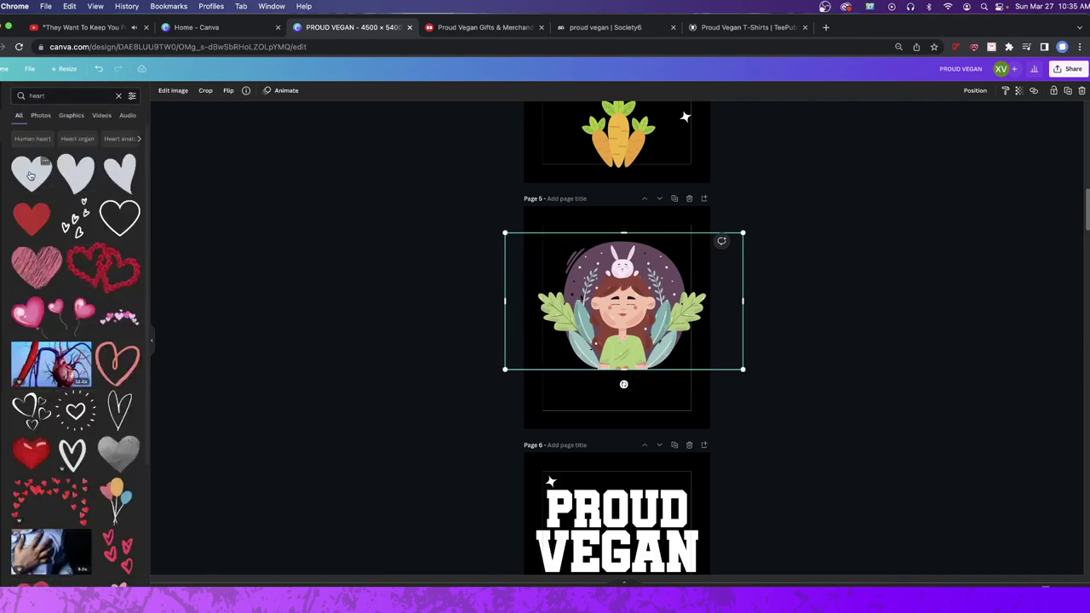
pyautogui.click(34, 223)
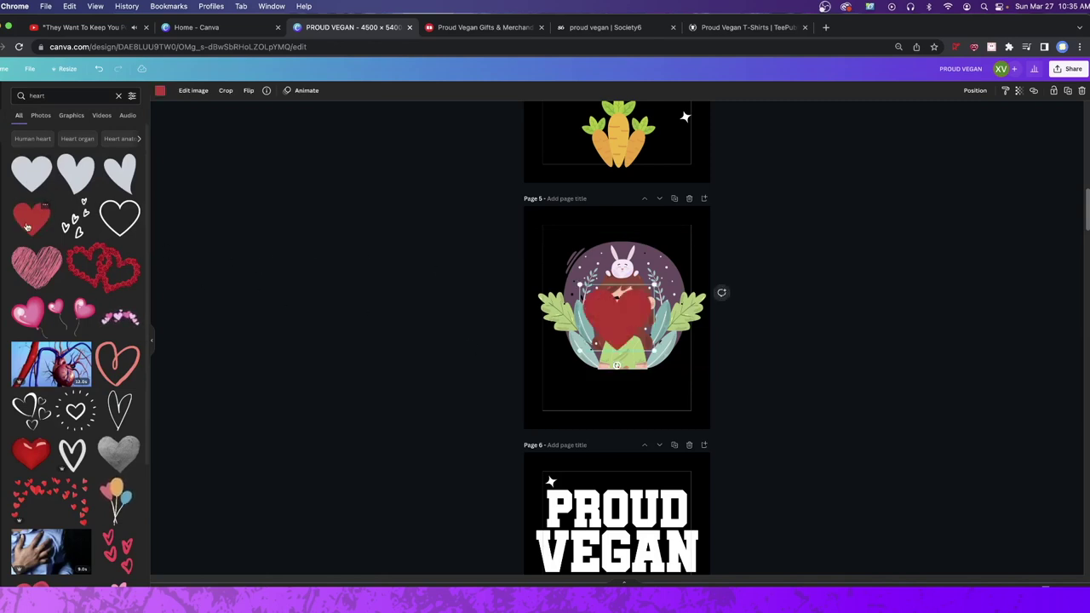
# Step: Shrink the red heart and place it centred at the girl's hands along the illustration's lower edge
pyautogui.click(160, 91)
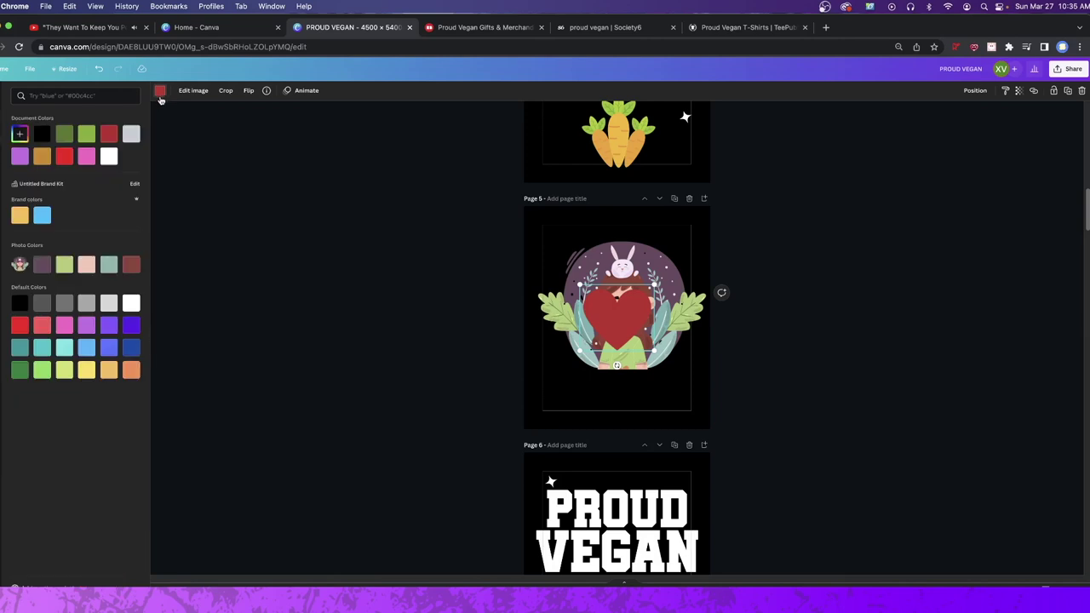
pyautogui.moveTo(594, 335); pyautogui.dragTo(624, 370)
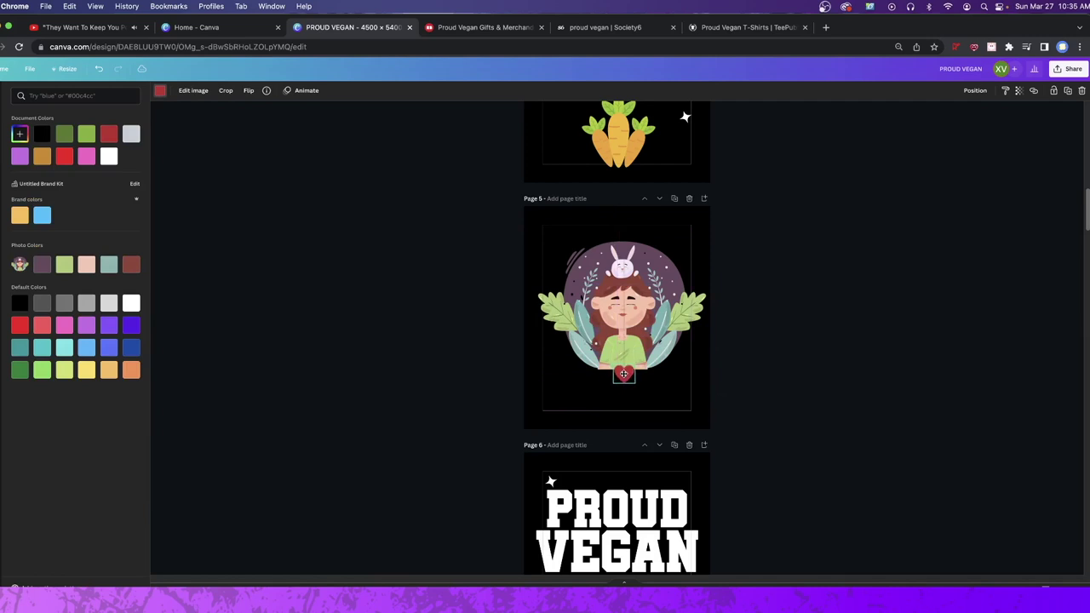
pyautogui.click(808, 408)
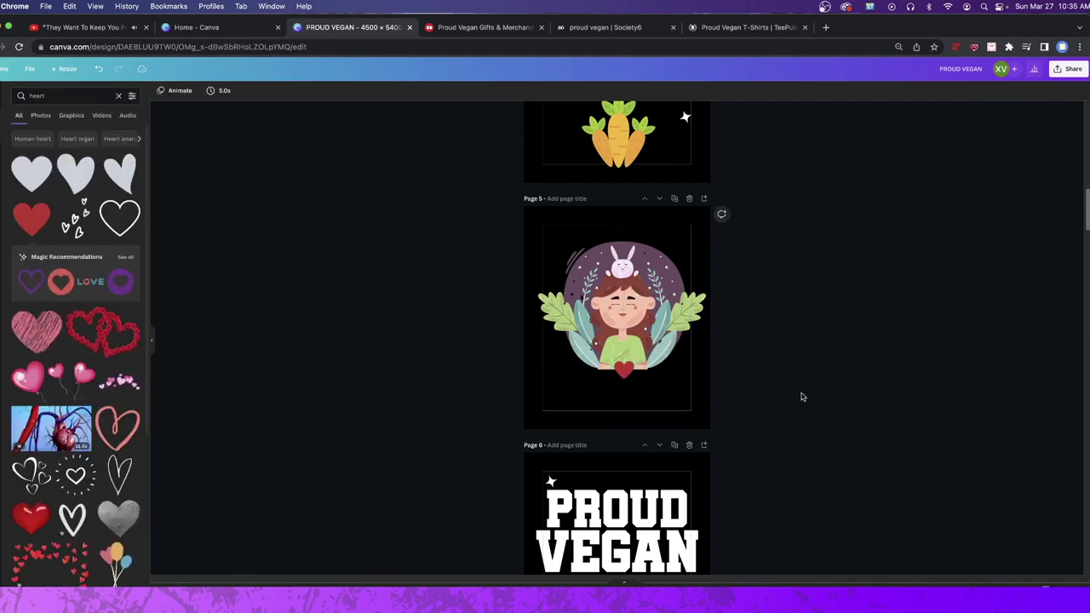
pyautogui.click(626, 373)
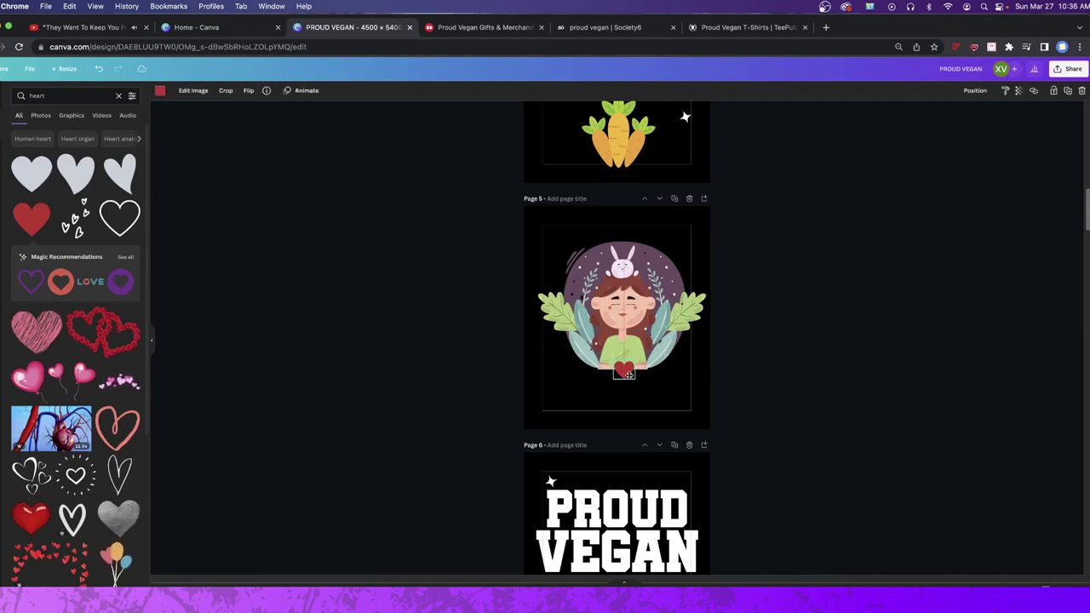
pyautogui.moveTo(826, 266); pyautogui.dragTo(697, 340)
pyautogui.click(834, 303)
pyautogui.scroll(5, 881, 258)
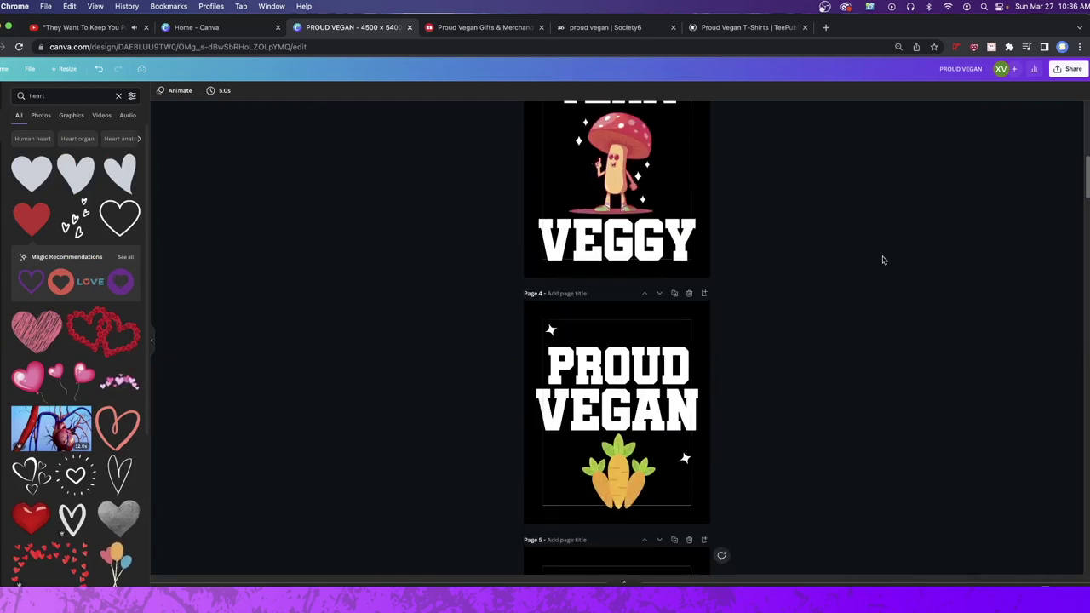
pyautogui.scroll(5, 860, 266)
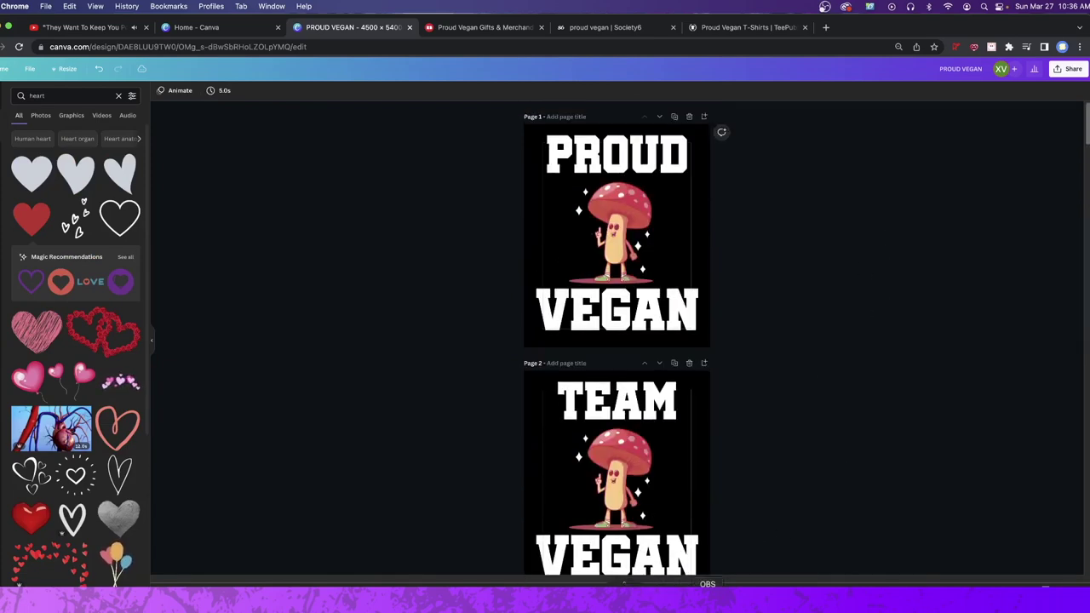
pyautogui.press('super+Tab')
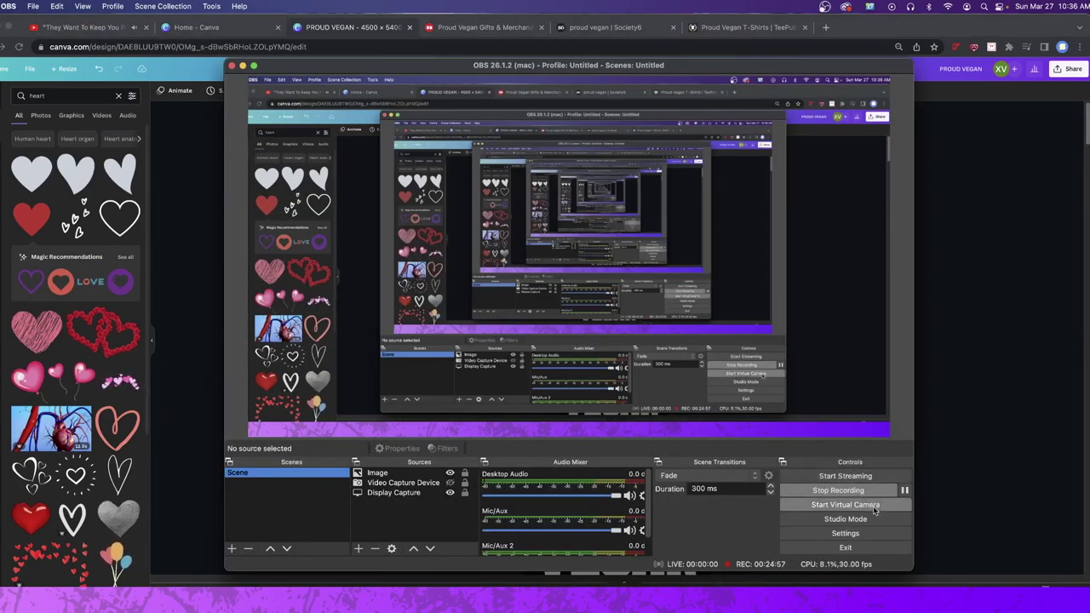